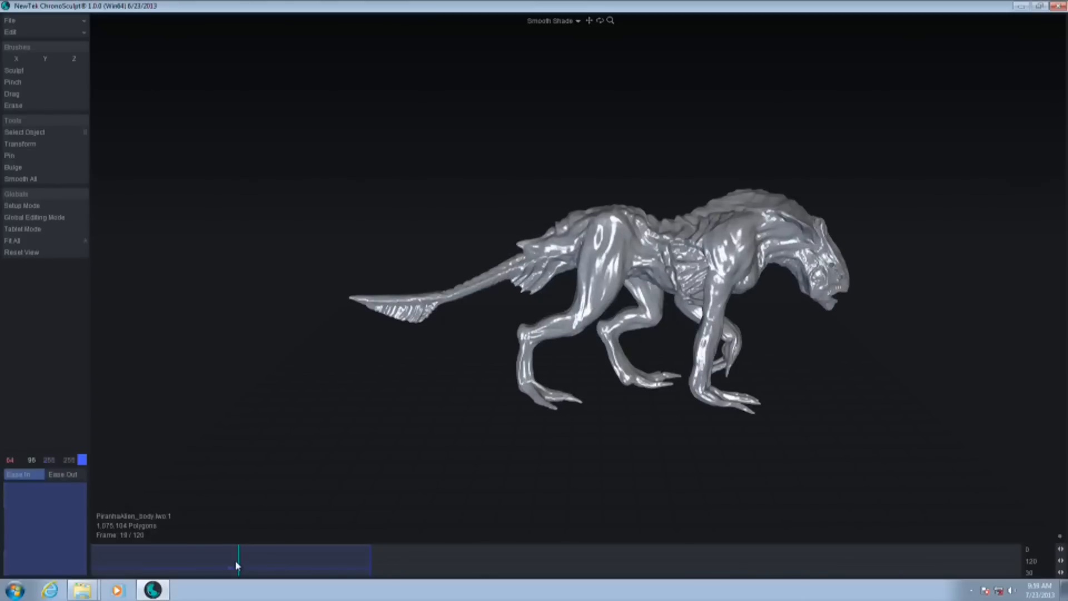
# Scrub through the creature's walk animation to frame 22 and examine the body pose up close
pyautogui.click(184, 565)
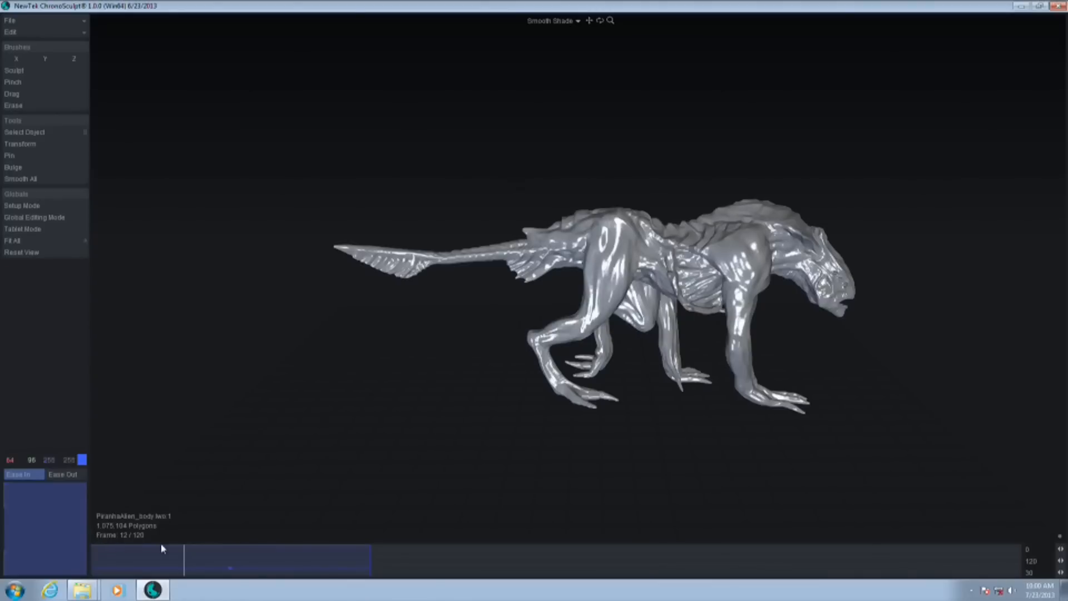
pyautogui.moveTo(187, 568); pyautogui.dragTo(260, 568)
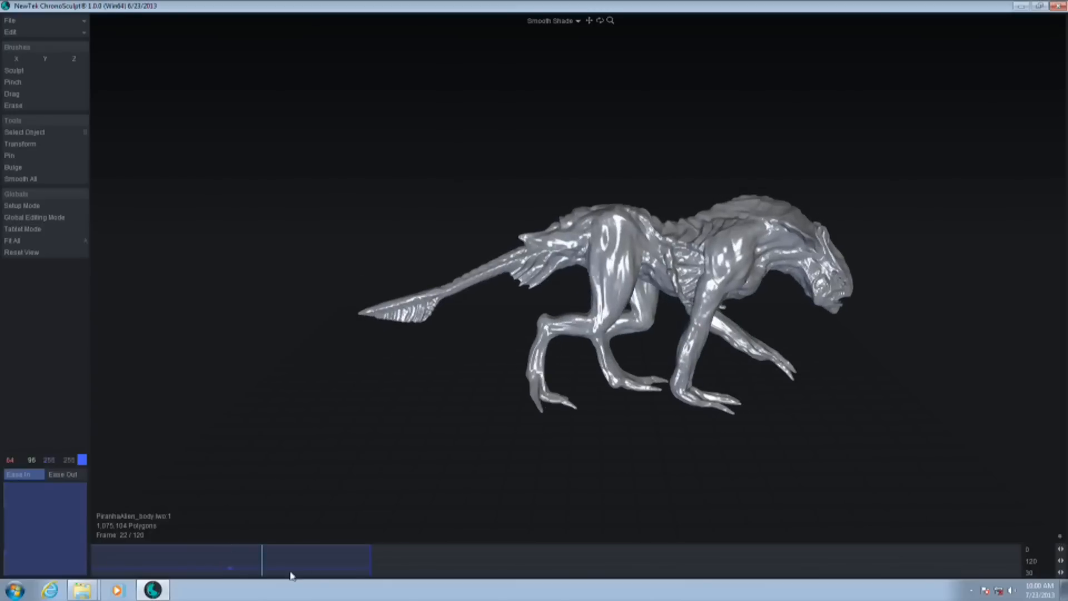
pyautogui.scroll(5, 713, 315)
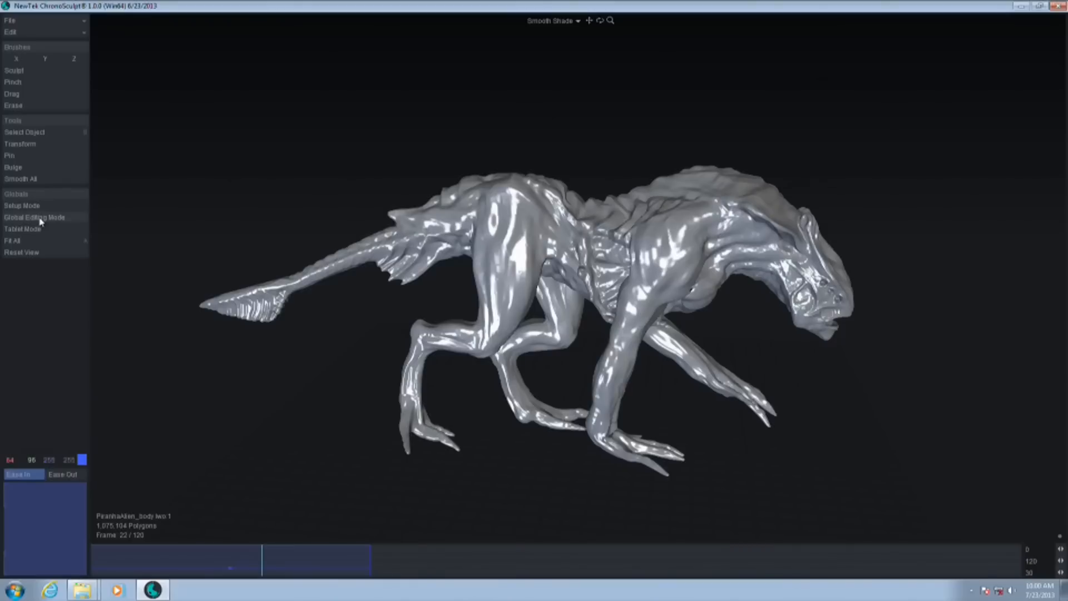
# Enable Global Editing Mode, and in Setup Mode place a Bulge with radius about 0.19 around the head at Z -0.61, then leave Setup Mode
pyautogui.click(40, 219)
pyautogui.click(46, 207)
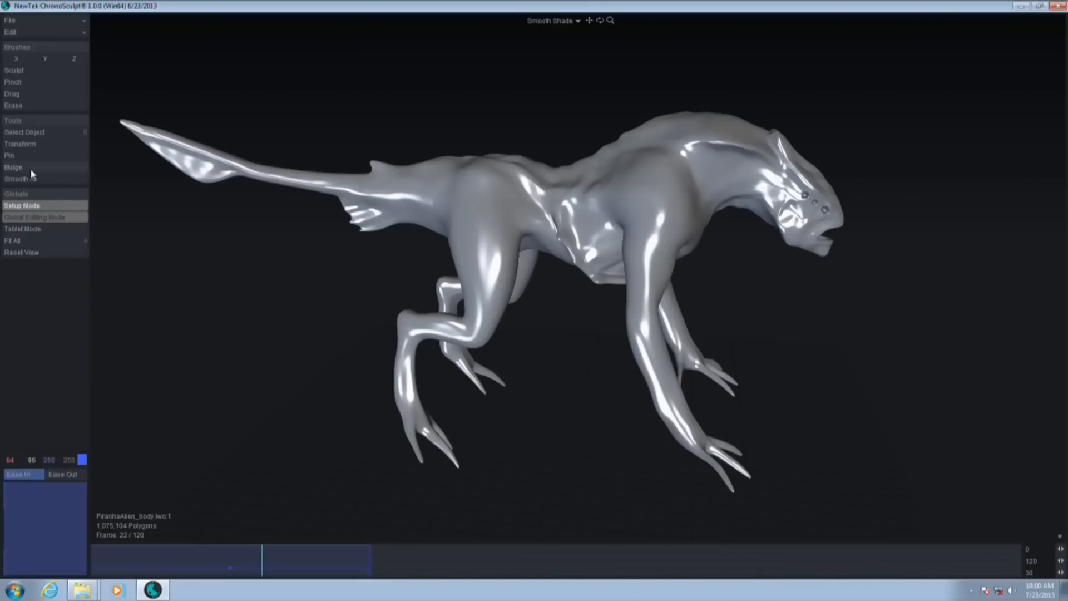
pyautogui.click(17, 167)
pyautogui.moveTo(570, 390); pyautogui.dragTo(583, 150)
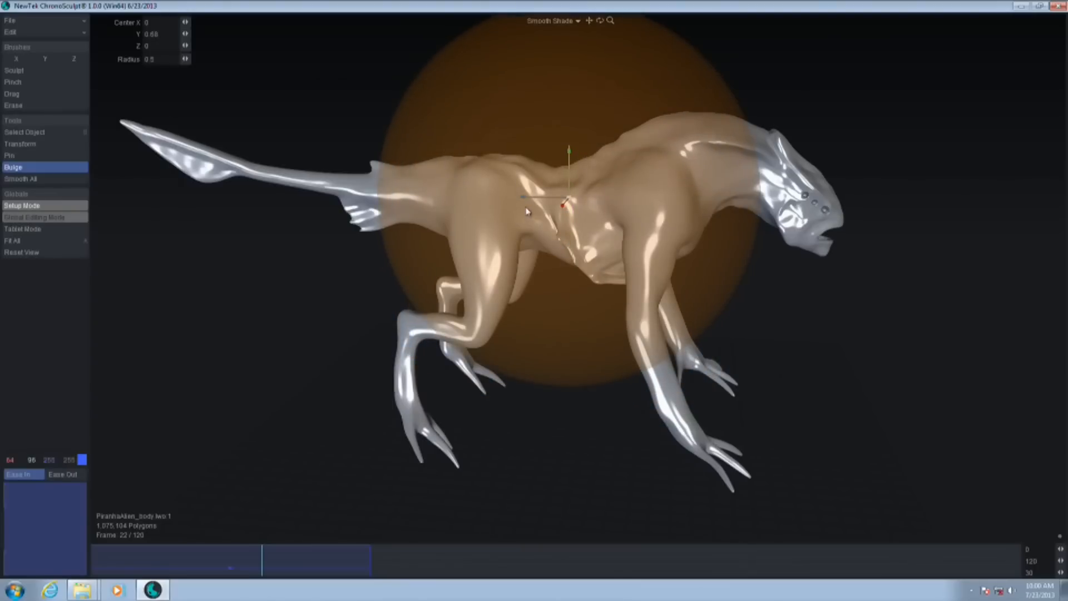
pyautogui.moveTo(524, 197); pyautogui.dragTo(755, 205)
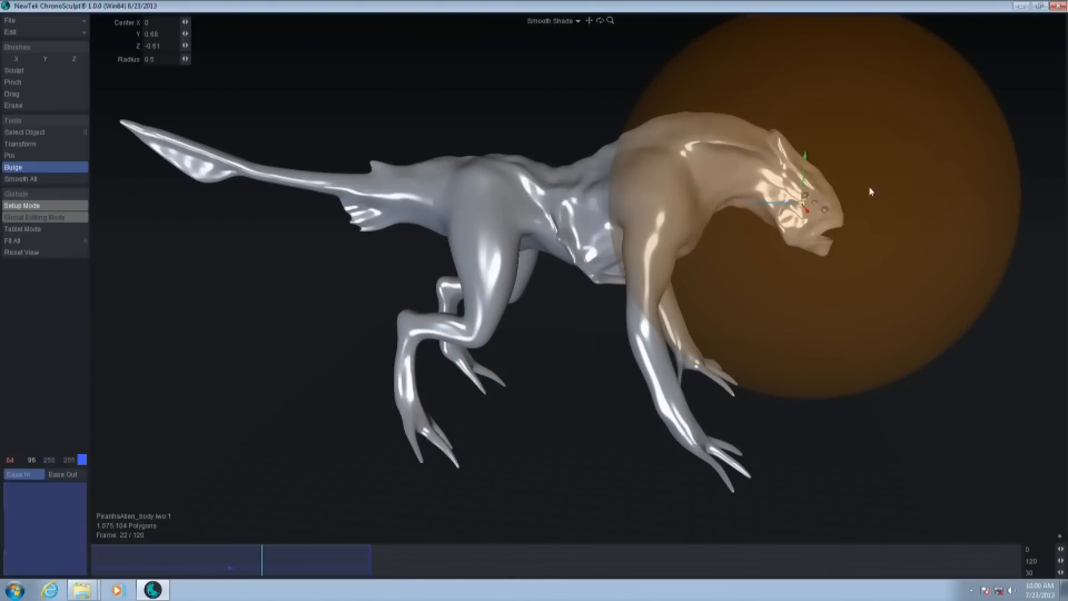
pyautogui.moveTo(953, 149); pyautogui.dragTo(833, 205, button='right')
pyautogui.moveTo(833, 204); pyautogui.dragTo(796, 204)
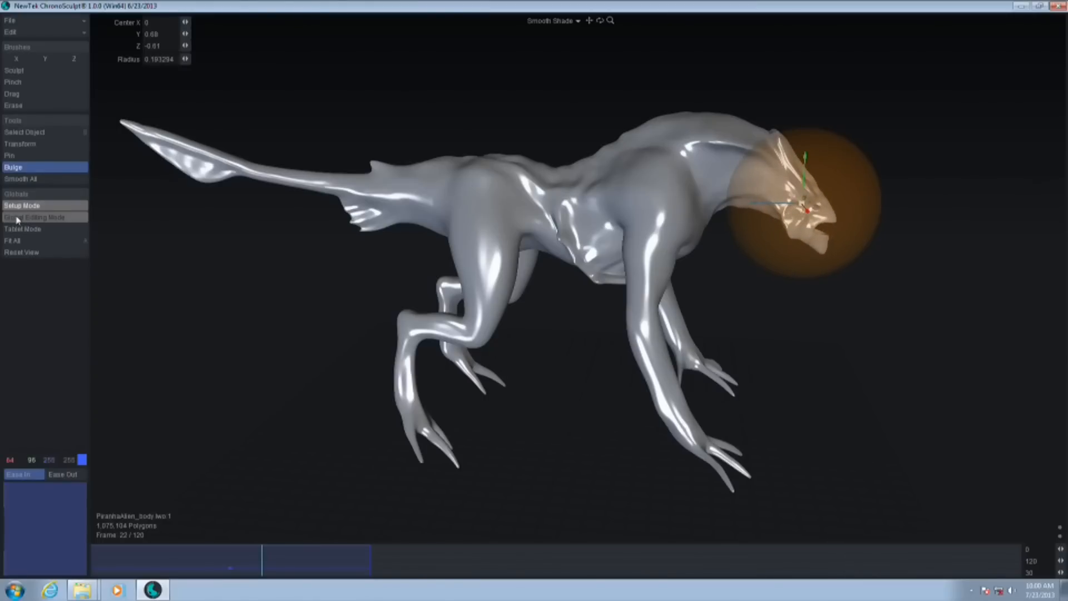
pyautogui.click(47, 207)
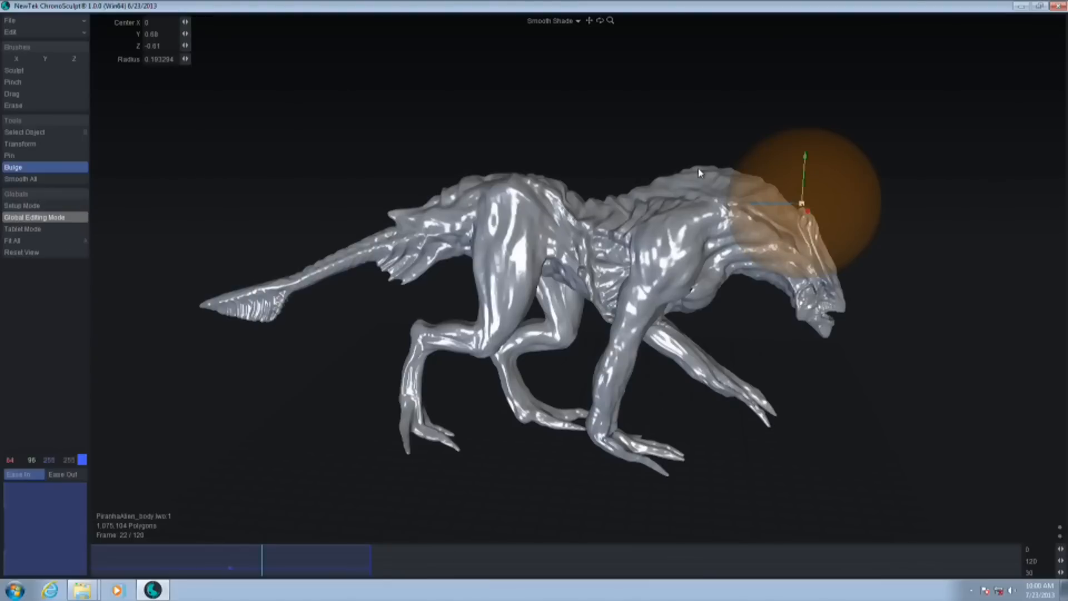
# Select the Sculpt brush, inspect the creature from a three-quarter side view, and rewind the animation to frame 0
pyautogui.click(30, 146)
pyautogui.click(31, 71)
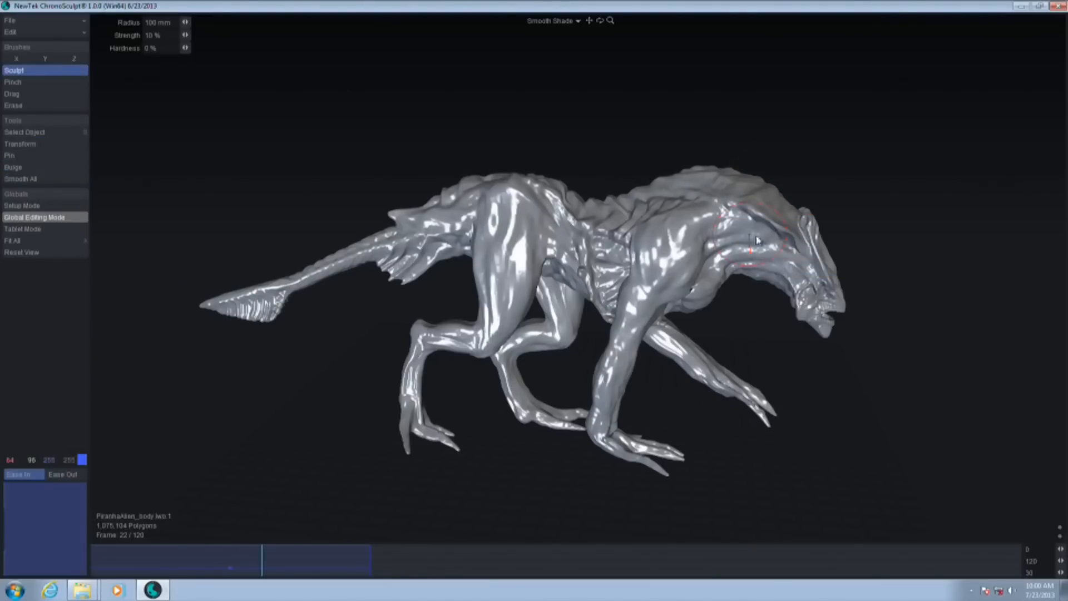
pyautogui.keyDown('alt'); pyautogui.moveTo(768, 369); pyautogui.dragTo(689, 333); pyautogui.keyUp('alt')
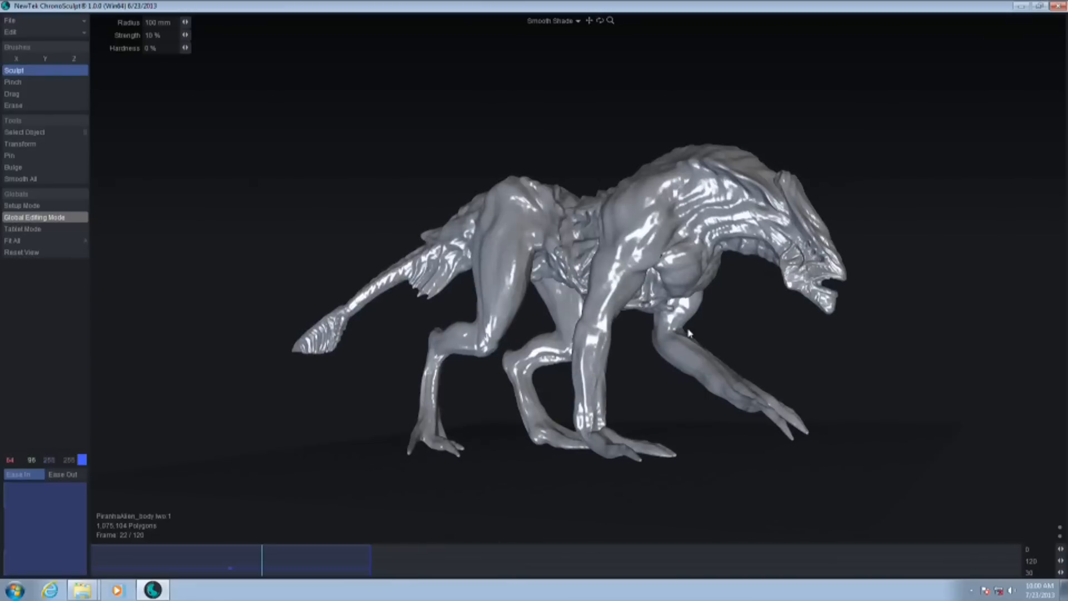
pyautogui.moveTo(264, 553); pyautogui.dragTo(92, 597)
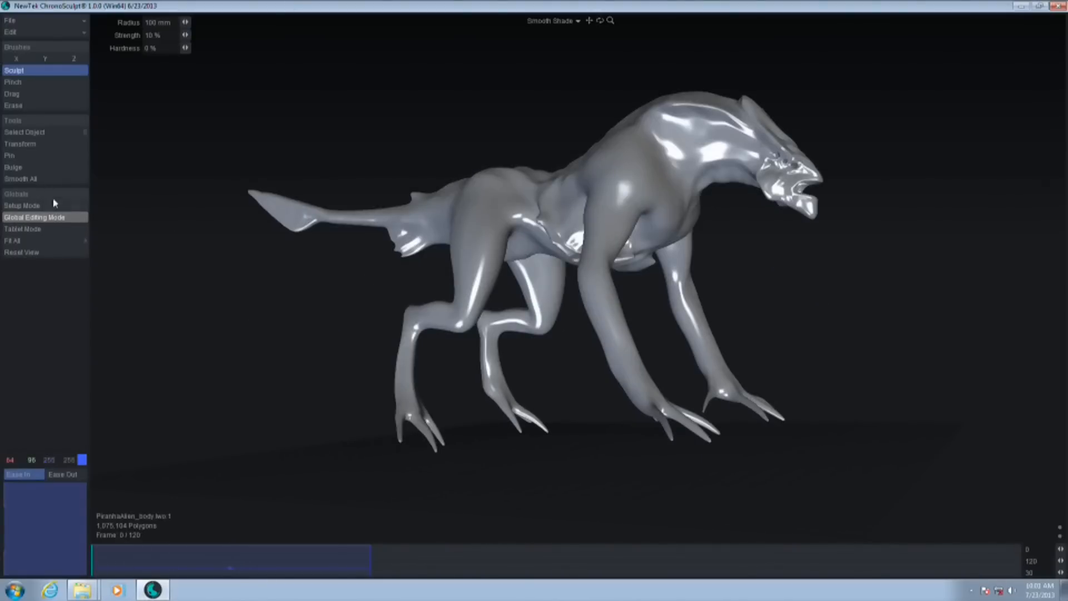
# Switch to the Drag brush while in Setup Mode, enlarge its radius, and return to global editing
pyautogui.click(39, 207)
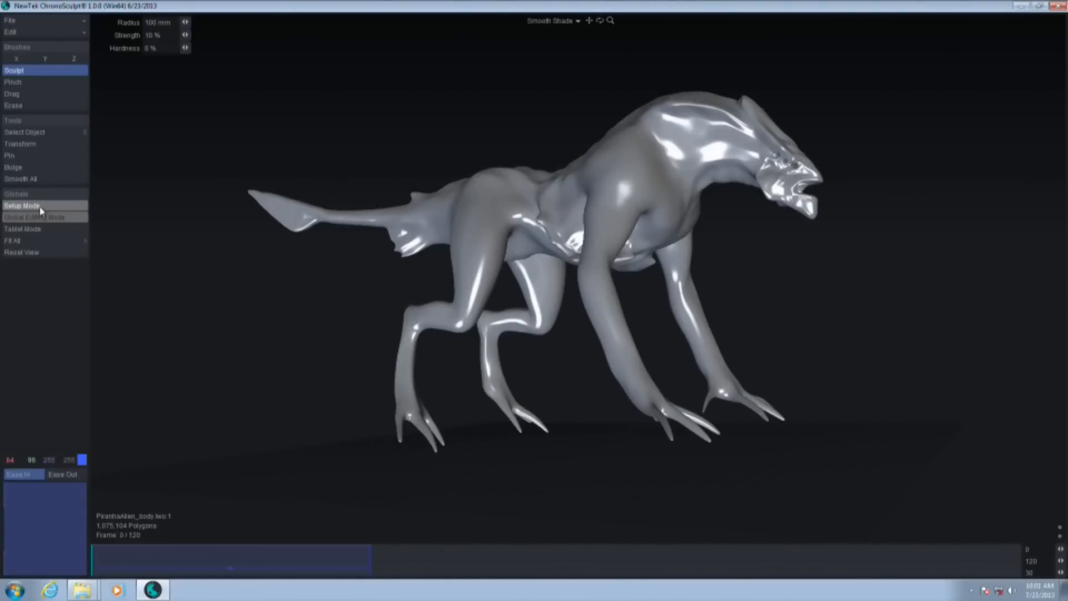
pyautogui.click(25, 95)
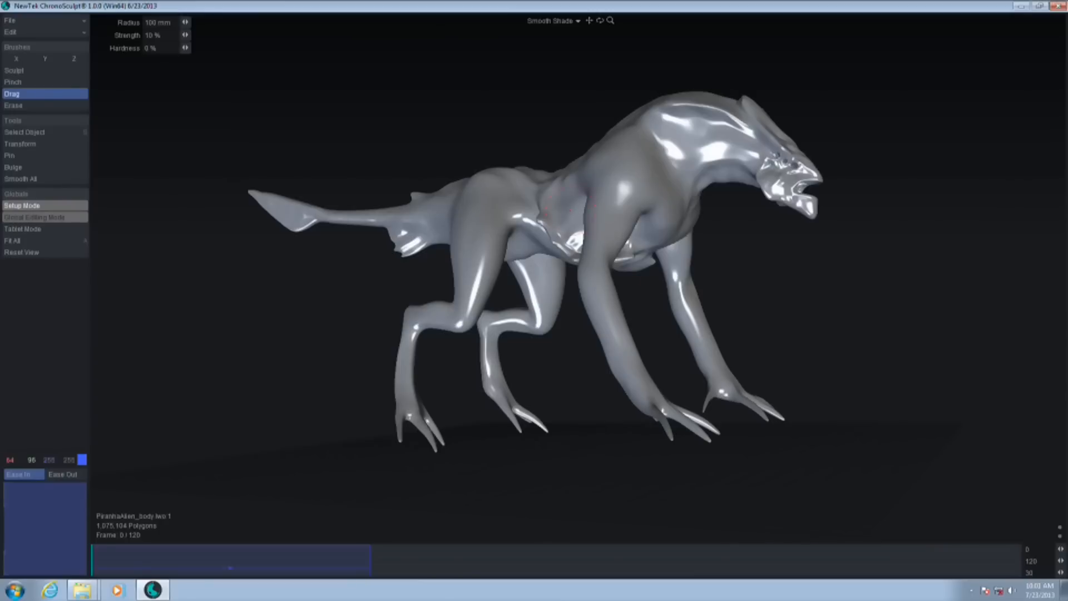
pyautogui.moveTo(563, 220)
pyautogui.mouseDown()
pyautogui.moveTo(545, 269)
pyautogui.moveTo(584, 312)
pyautogui.moveTo(599, 254)
pyautogui.mouseUp()
pyautogui.click(44, 215)
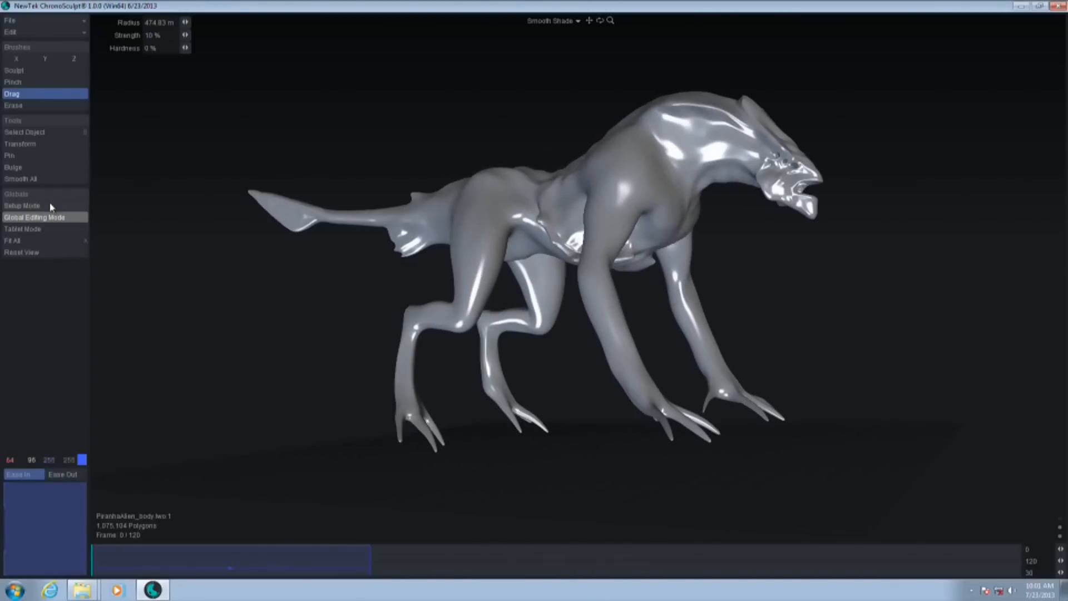
# At frame 11, raise the creature's upper back and lower its hips using the Drag brush with a radius of about 306 mm
pyautogui.click(175, 567)
pyautogui.moveTo(803, 391); pyautogui.dragTo(903, 389)
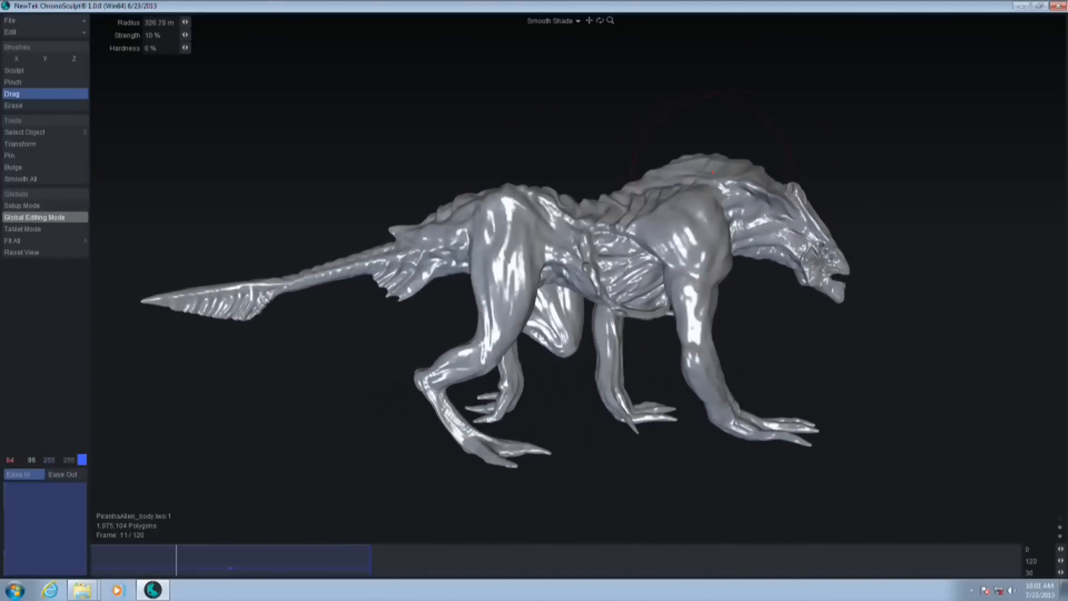
pyautogui.moveTo(704, 170); pyautogui.dragTo(700, 143)
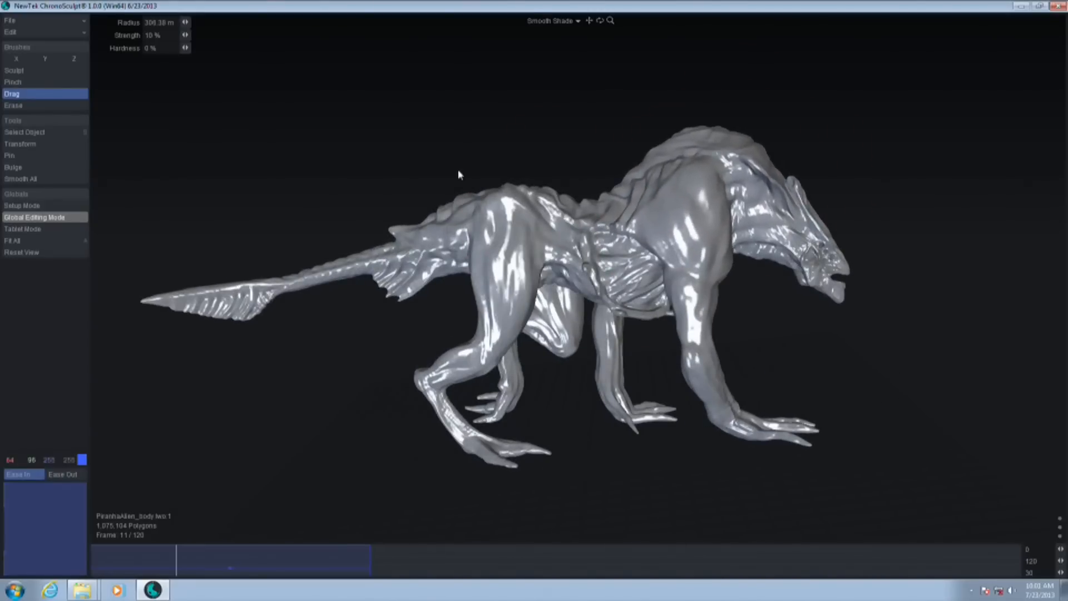
pyautogui.moveTo(518, 207); pyautogui.dragTo(516, 226)
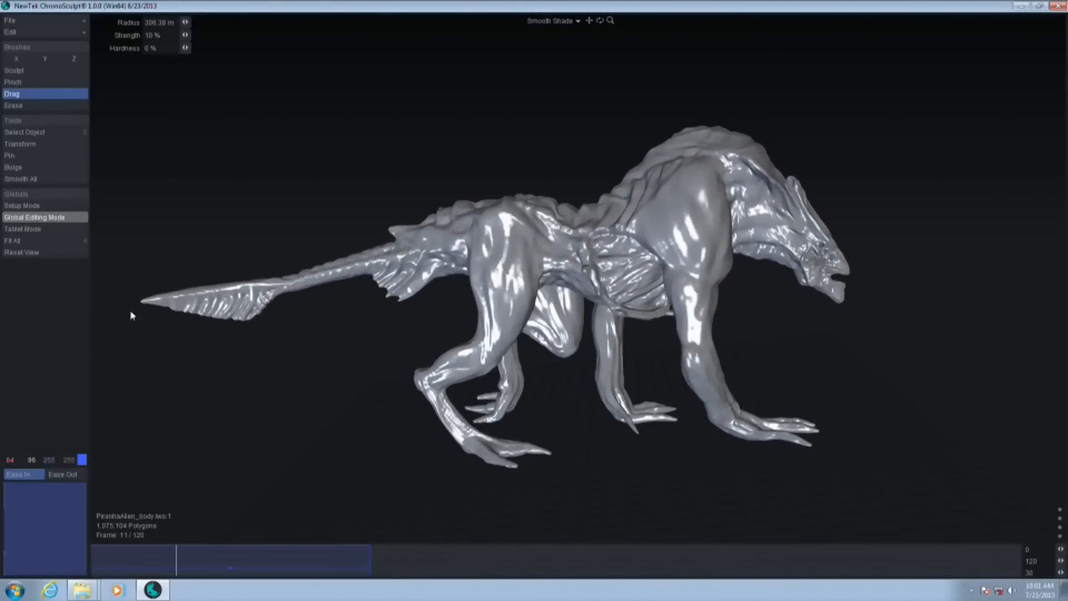
# Pull the tail base and tail fin downward, and nudge the shoulder with the Drag brush
pyautogui.moveTo(341, 271); pyautogui.dragTo(346, 290)
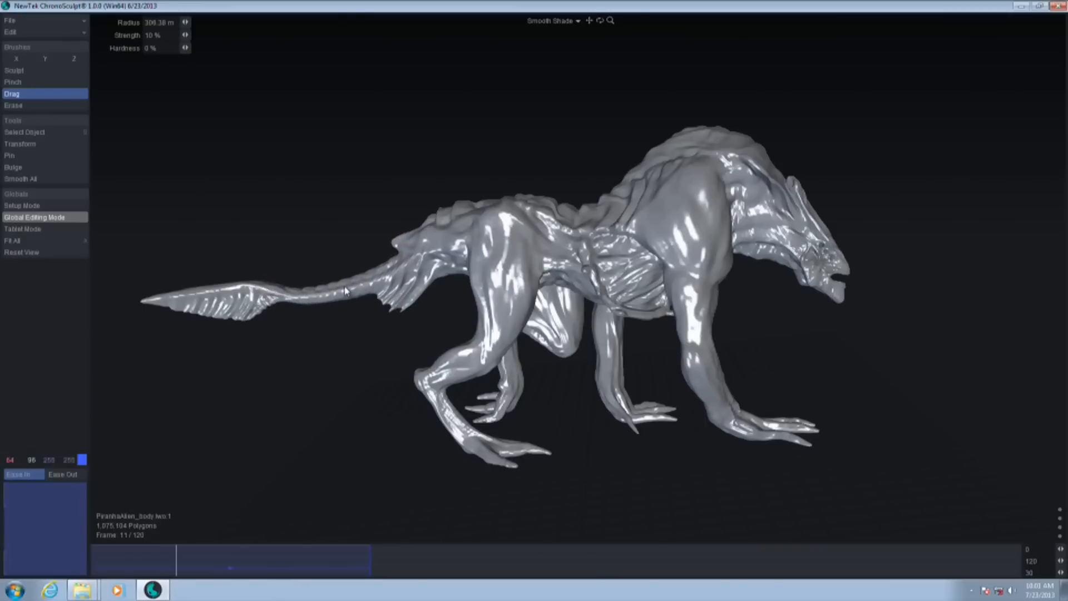
pyautogui.moveTo(231, 310); pyautogui.dragTo(224, 329)
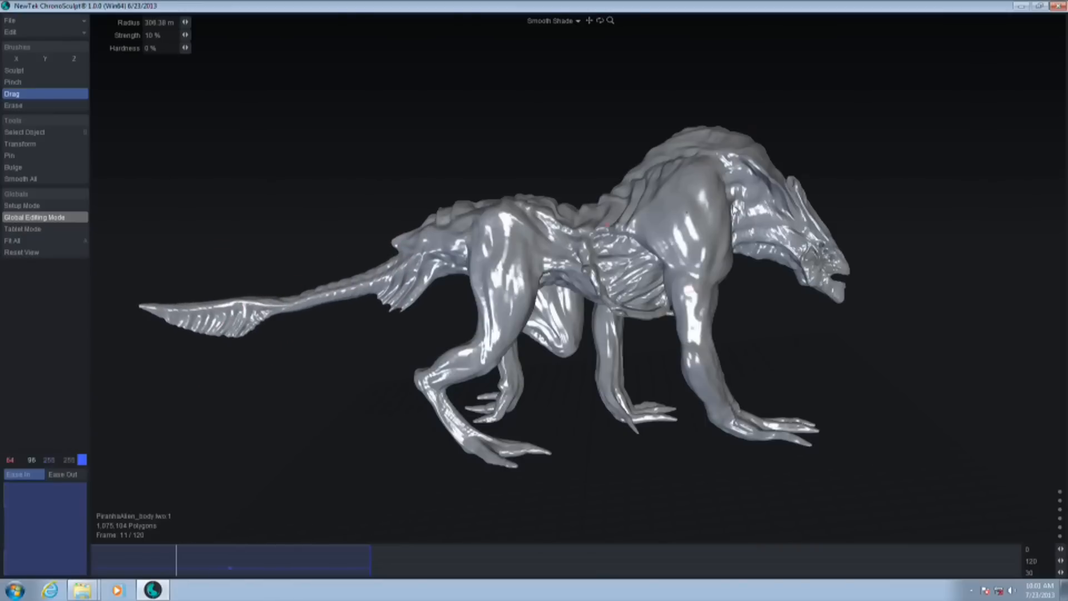
pyautogui.moveTo(685, 174); pyautogui.dragTo(680, 183)
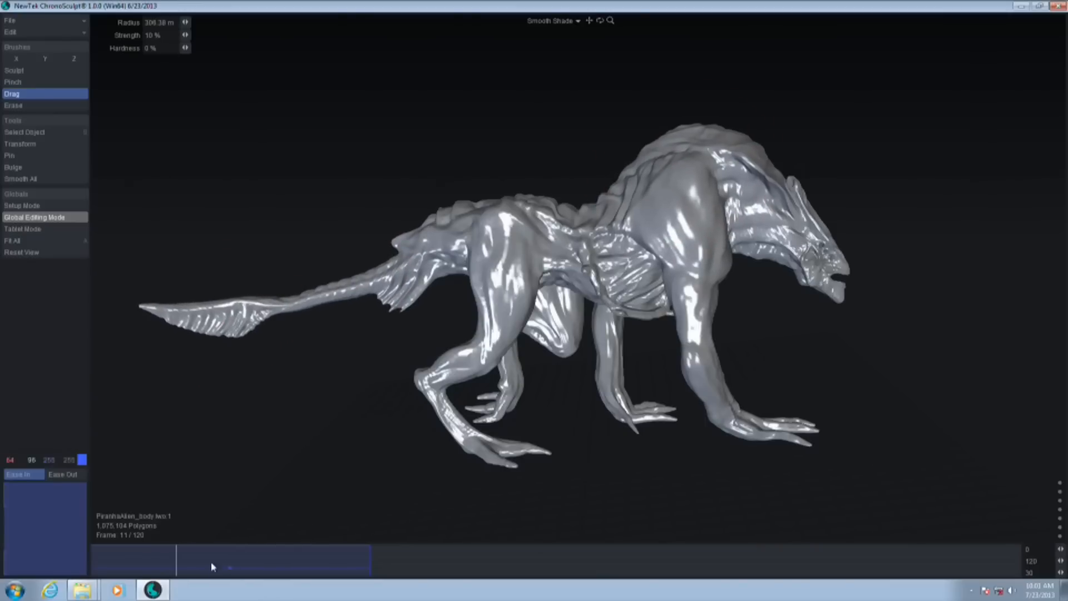
# Examine the reshaped body at frame 16 from a front three-quarter view
pyautogui.moveTo(180, 570); pyautogui.dragTo(214, 597)
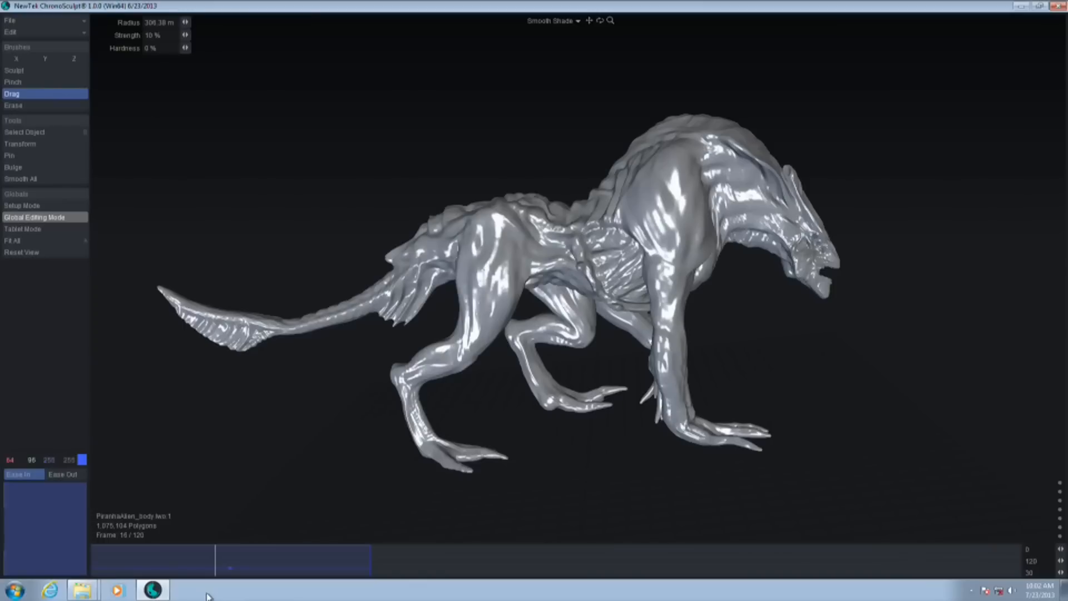
pyautogui.moveTo(846, 374); pyautogui.dragTo(715, 359)
pyautogui.moveTo(949, 294); pyautogui.dragTo(932, 276)
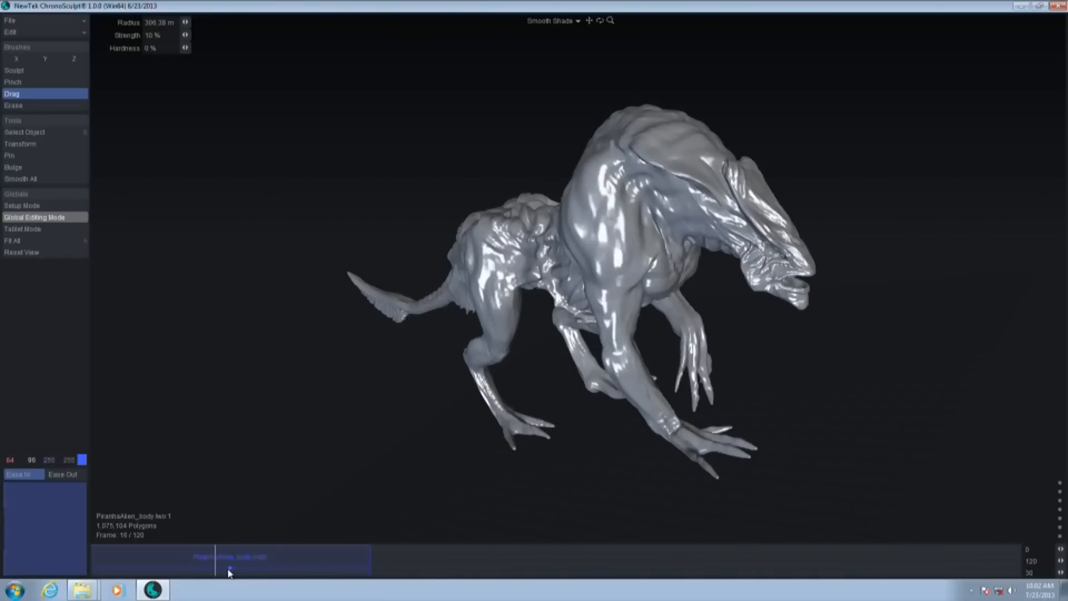
# Shift the global edit clip forward on the timeline and stretch its start and end to cover most of the animation
pyautogui.moveTo(231, 573); pyautogui.dragTo(481, 570)
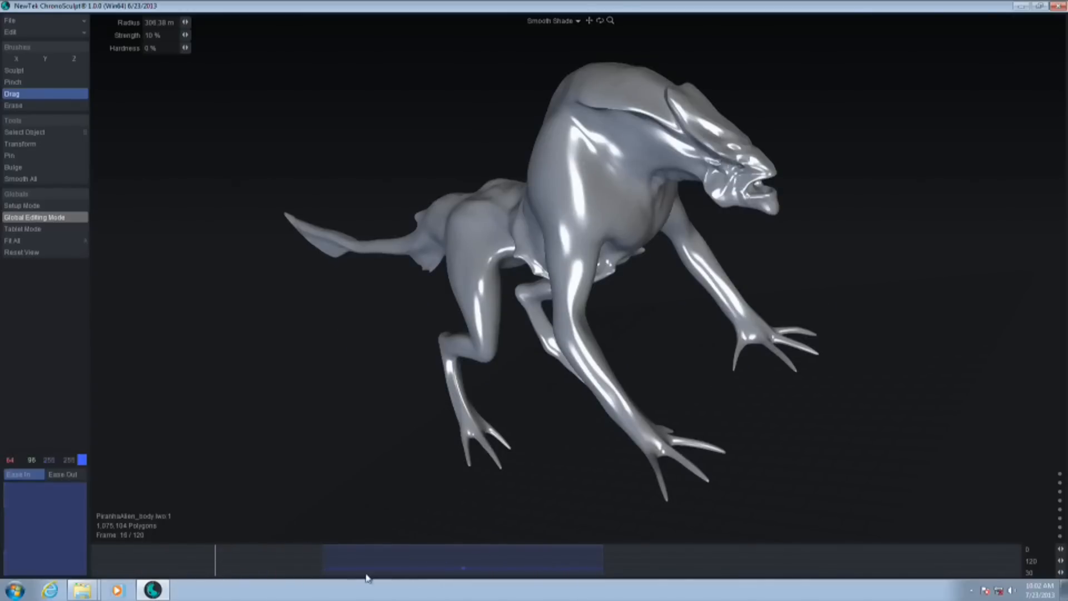
pyautogui.moveTo(322, 575); pyautogui.dragTo(144, 575)
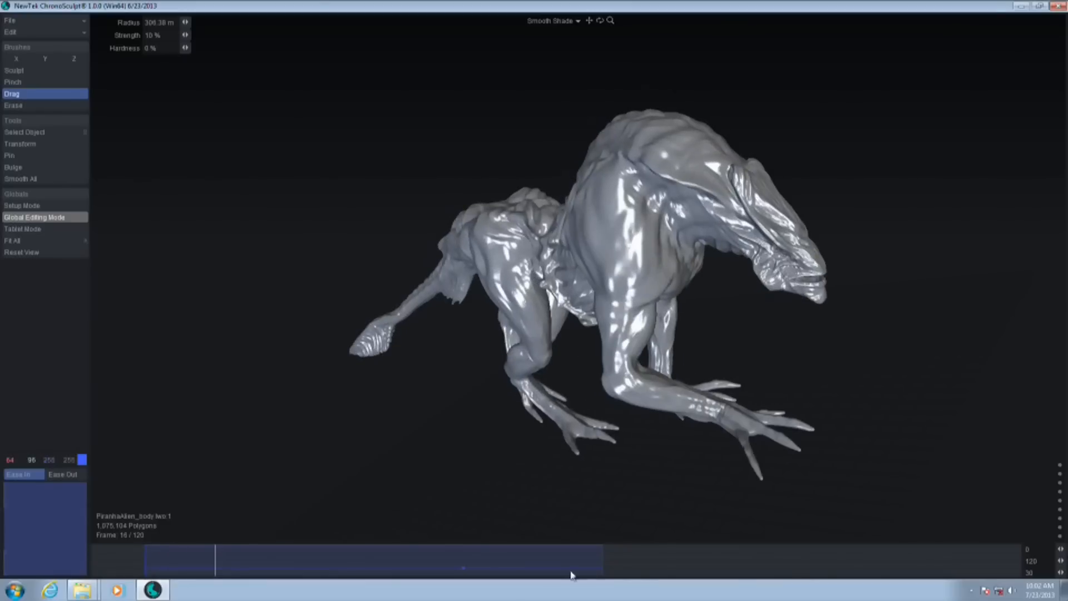
pyautogui.moveTo(602, 575); pyautogui.dragTo(890, 568)
# Scrub the animation between frames 74 and 40 and inspect the sculpted deformation around the creature
pyautogui.moveTo(169, 570); pyautogui.dragTo(664, 599)
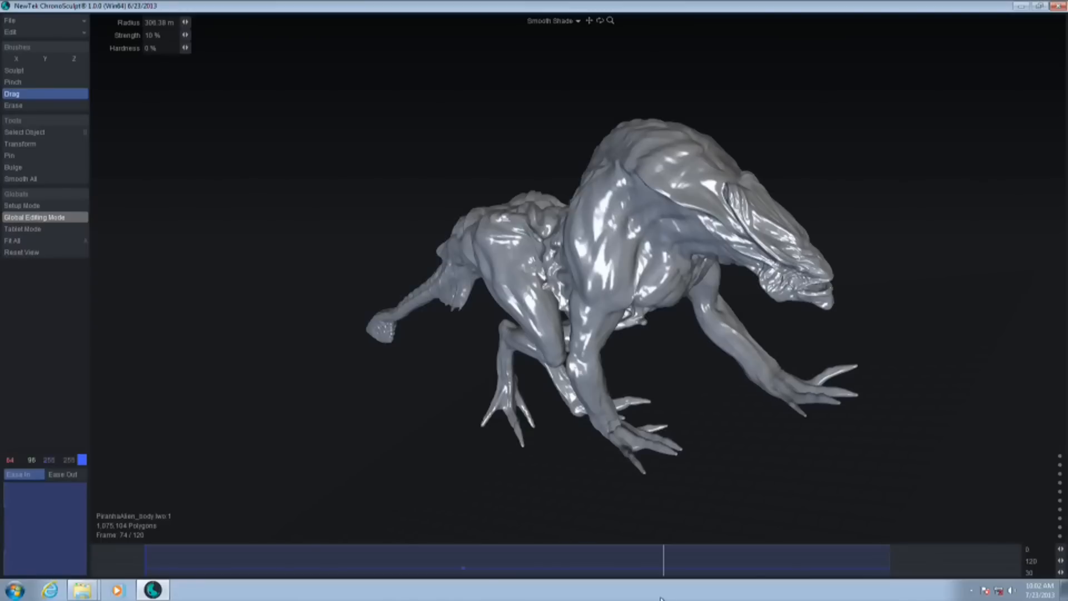
pyautogui.moveTo(667, 554); pyautogui.dragTo(401, 591)
pyautogui.moveTo(407, 163); pyautogui.dragTo(490, 150)
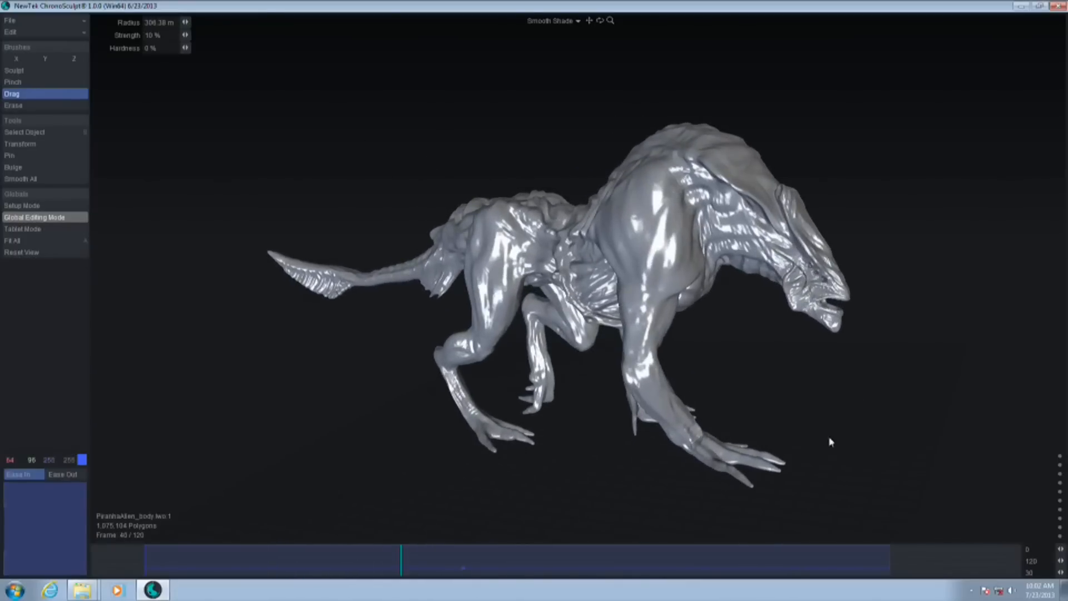
pyautogui.moveTo(830, 438); pyautogui.dragTo(863, 425, button='right')
pyautogui.moveTo(863, 424); pyautogui.dragTo(784, 372, button='middle')
pyautogui.moveTo(784, 372); pyautogui.dragTo(761, 380, button='right')
pyautogui.moveTo(763, 383); pyautogui.dragTo(817, 369)
# Examine the walk cycle from the front and the opposite side, scrubbing back and forth and stopping at frame 79
pyautogui.moveTo(405, 564); pyautogui.dragTo(540, 565)
pyautogui.keyDown('alt'); pyautogui.moveTo(877, 323); pyautogui.dragTo(568, 323); pyautogui.keyUp('alt')
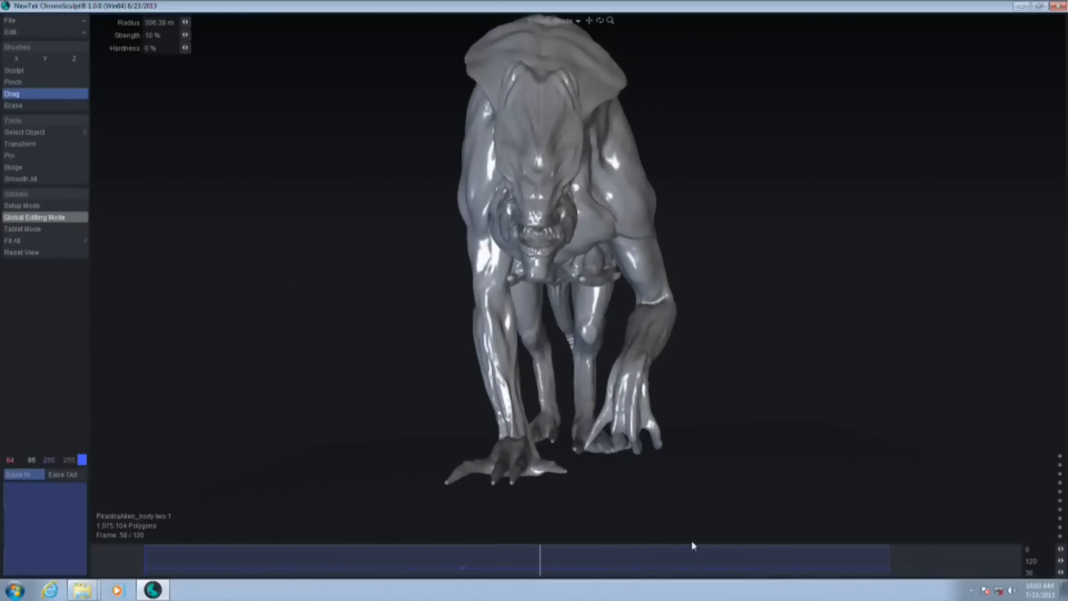
pyautogui.moveTo(543, 558); pyautogui.dragTo(444, 558)
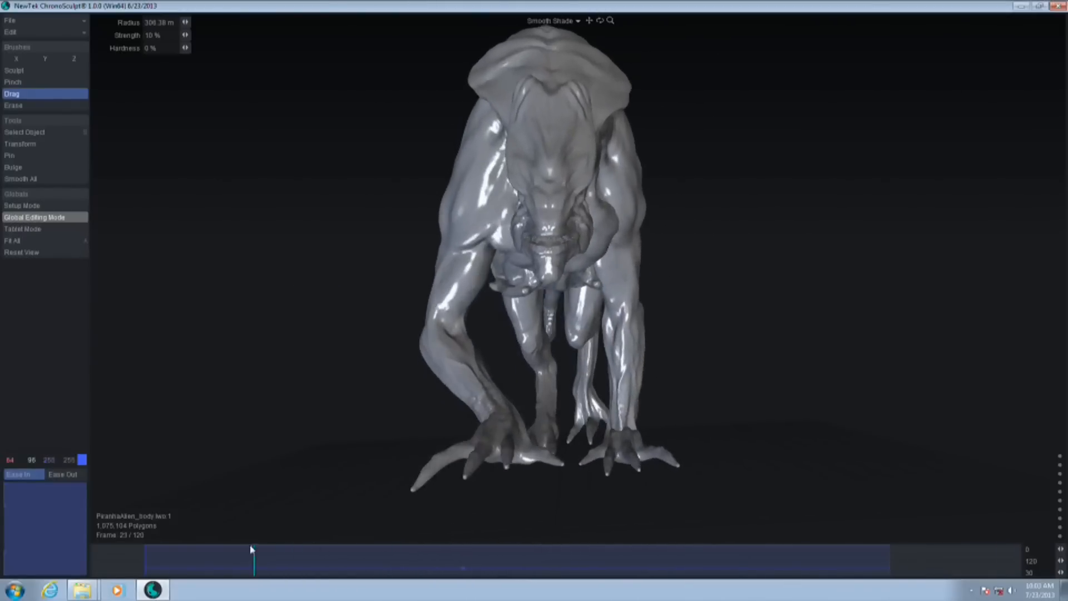
pyautogui.moveTo(792, 578); pyautogui.dragTo(644, 594)
pyautogui.moveTo(478, 593); pyautogui.dragTo(559, 594)
pyautogui.moveTo(792, 594); pyautogui.dragTo(319, 578)
pyautogui.keyDown('alt'); pyautogui.moveTo(883, 296); pyautogui.dragTo(773, 312); pyautogui.keyUp('alt')
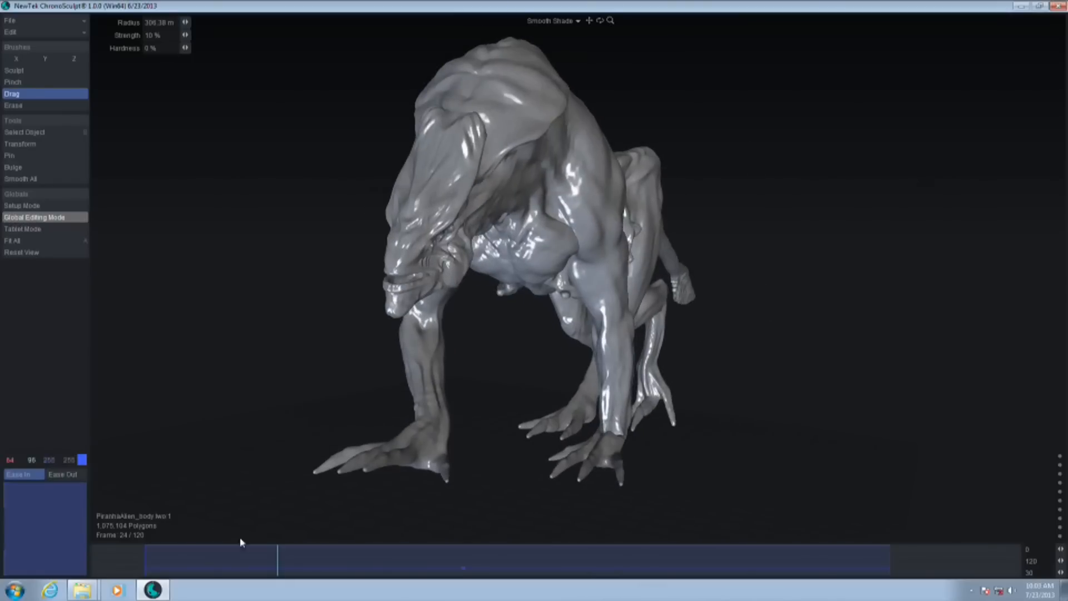
pyautogui.moveTo(293, 562); pyautogui.dragTo(686, 510)
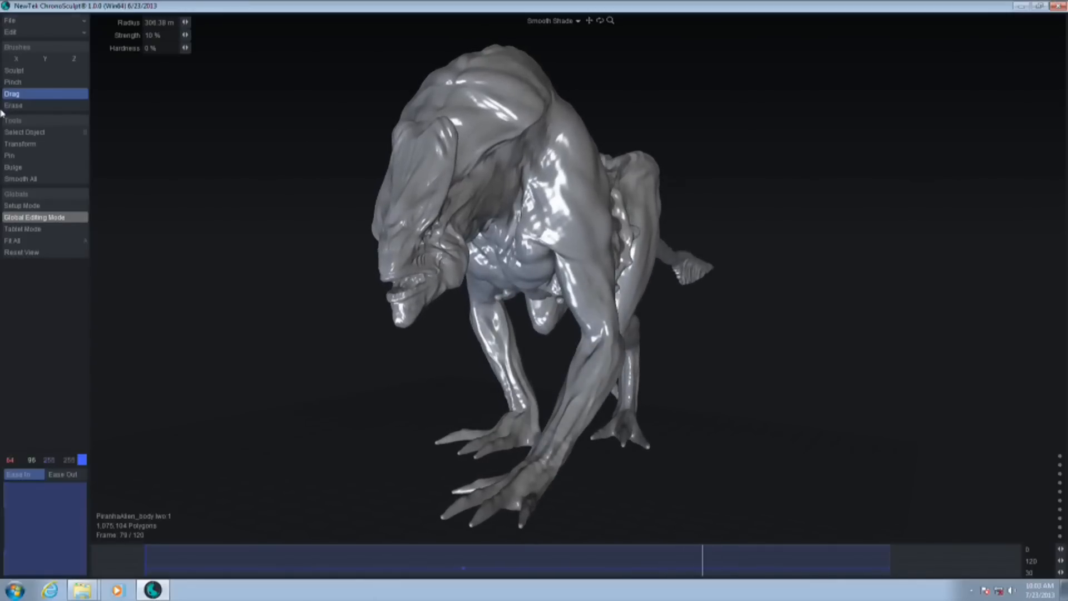
# Disable Global Editing Mode and adjust the chest near the armpit at frame 79 with the Drag brush at about 107 mm radius
pyautogui.click(65, 217)
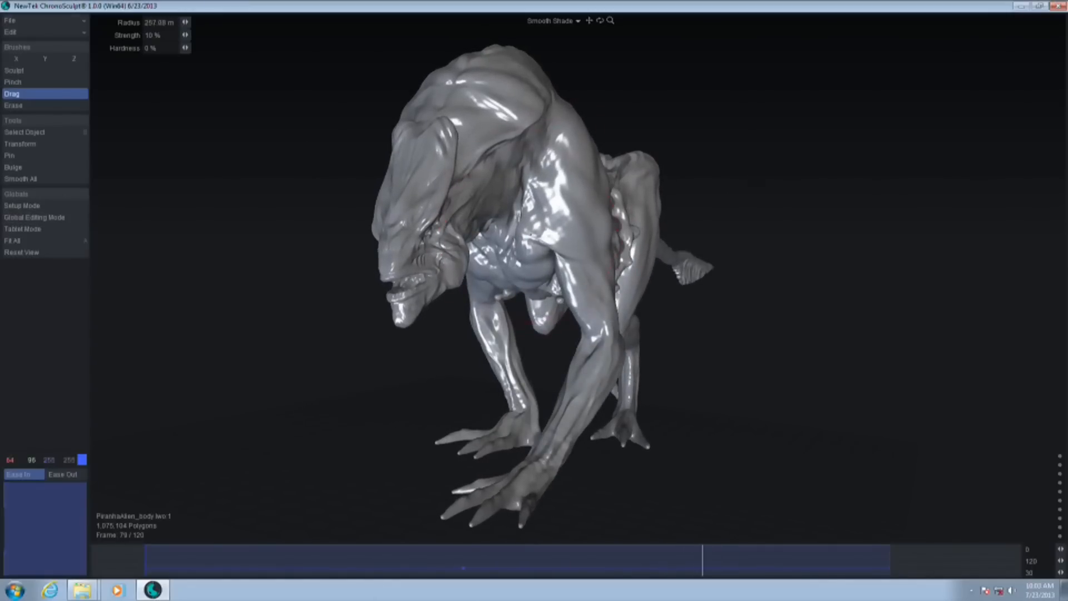
pyautogui.moveTo(895, 257); pyautogui.dragTo(837, 268)
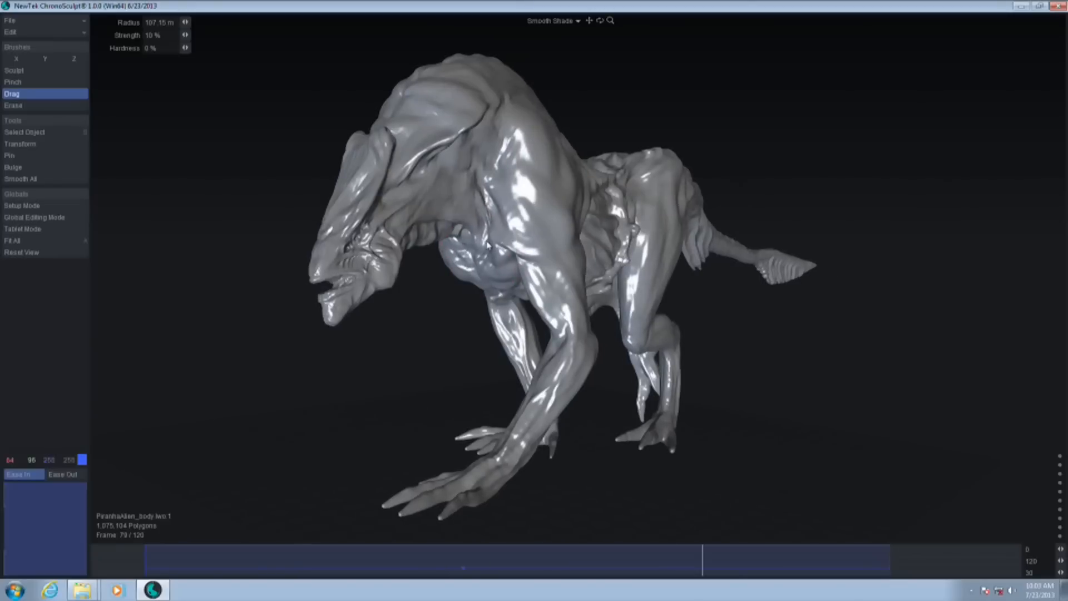
pyautogui.moveTo(488, 245); pyautogui.dragTo(486, 245)
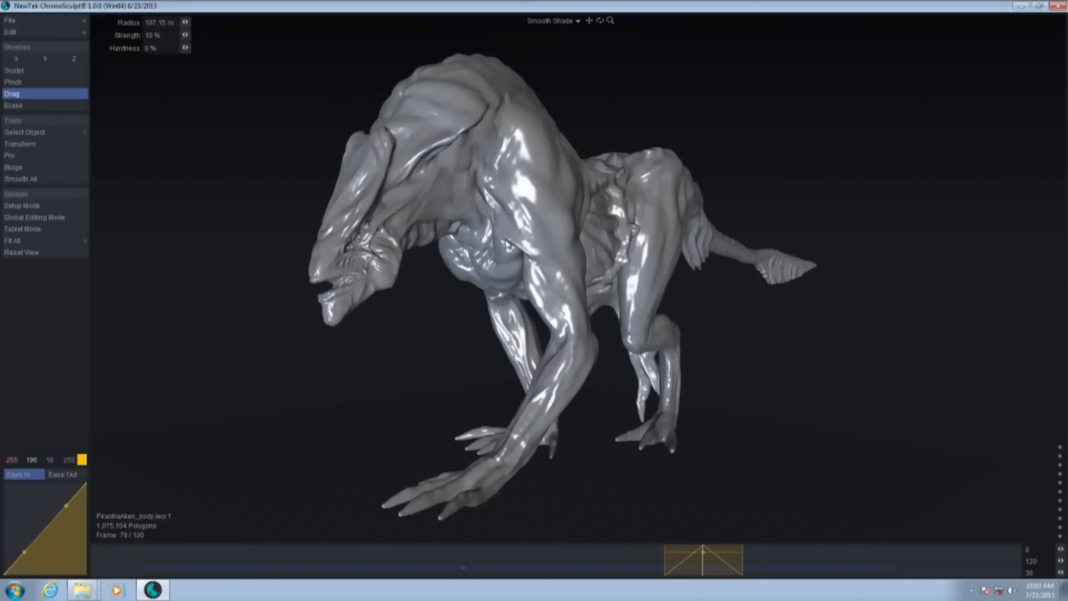
# Widen the chest edit's time range on both sides of its peak and scrub to frame 72 to check it
pyautogui.moveTo(839, 452); pyautogui.dragTo(666, 558)
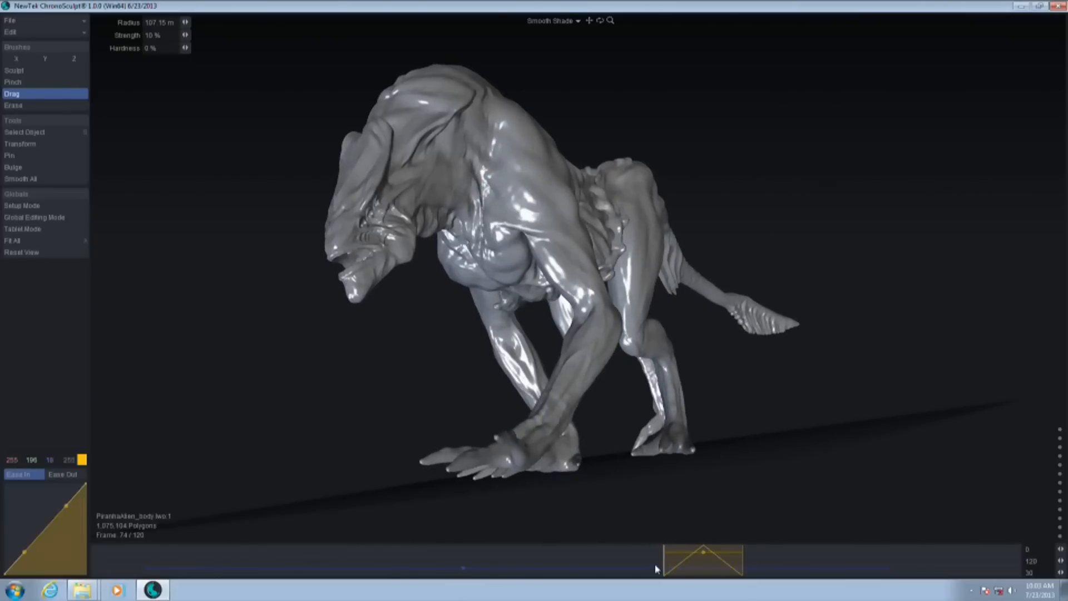
pyautogui.moveTo(665, 569); pyautogui.dragTo(618, 567)
pyautogui.moveTo(739, 575); pyautogui.dragTo(788, 575)
pyautogui.moveTo(669, 575); pyautogui.dragTo(653, 555)
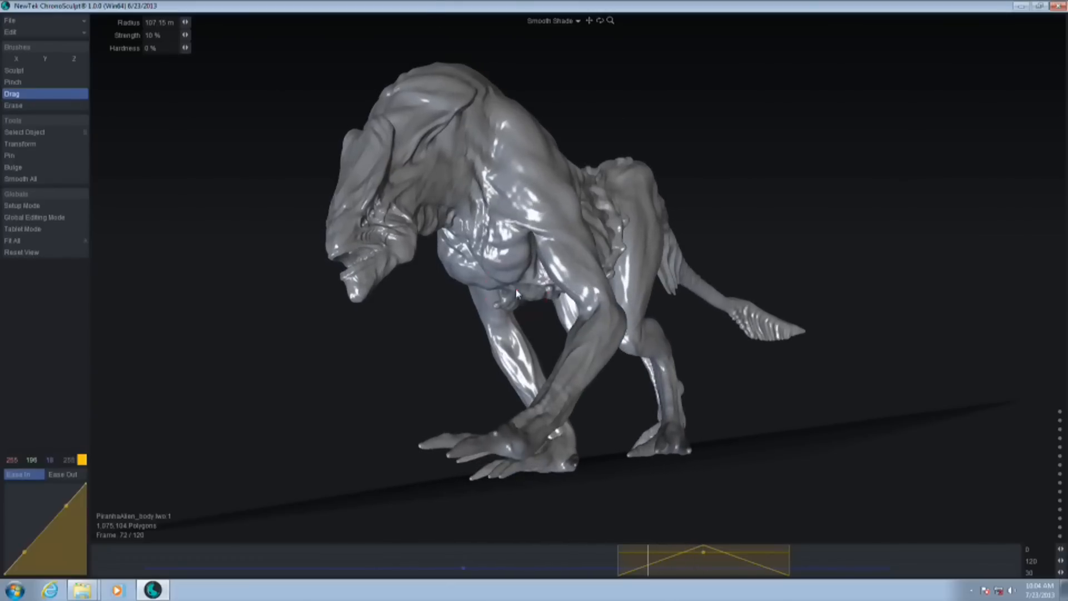
# Add a second Drag correction to the chest at frame 72 and widen its time range on both sides of the peak
pyautogui.moveTo(511, 233); pyautogui.dragTo(480, 225)
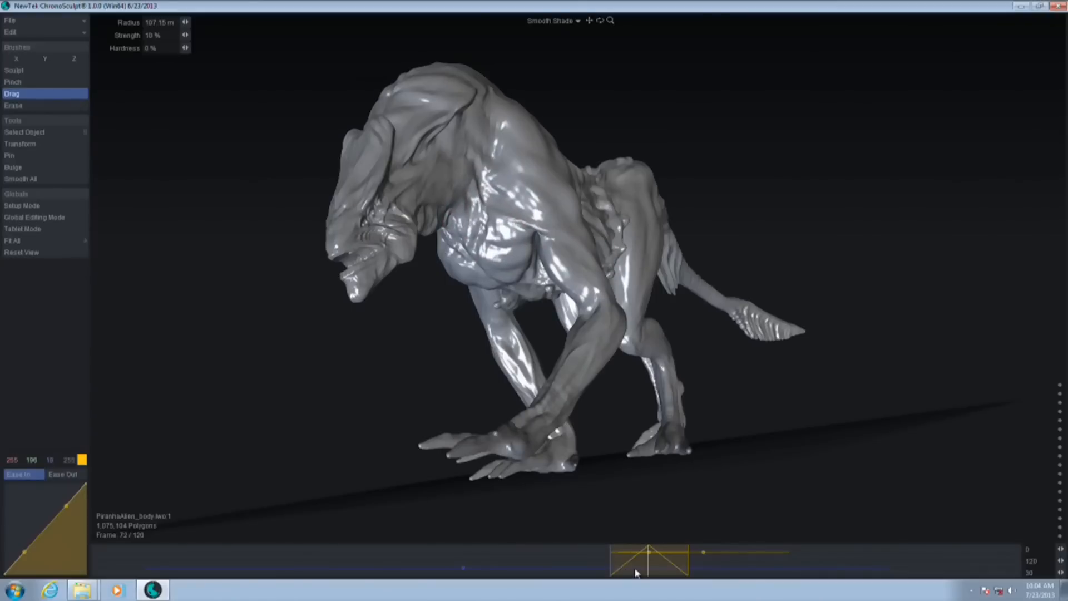
pyautogui.moveTo(654, 570); pyautogui.dragTo(782, 572)
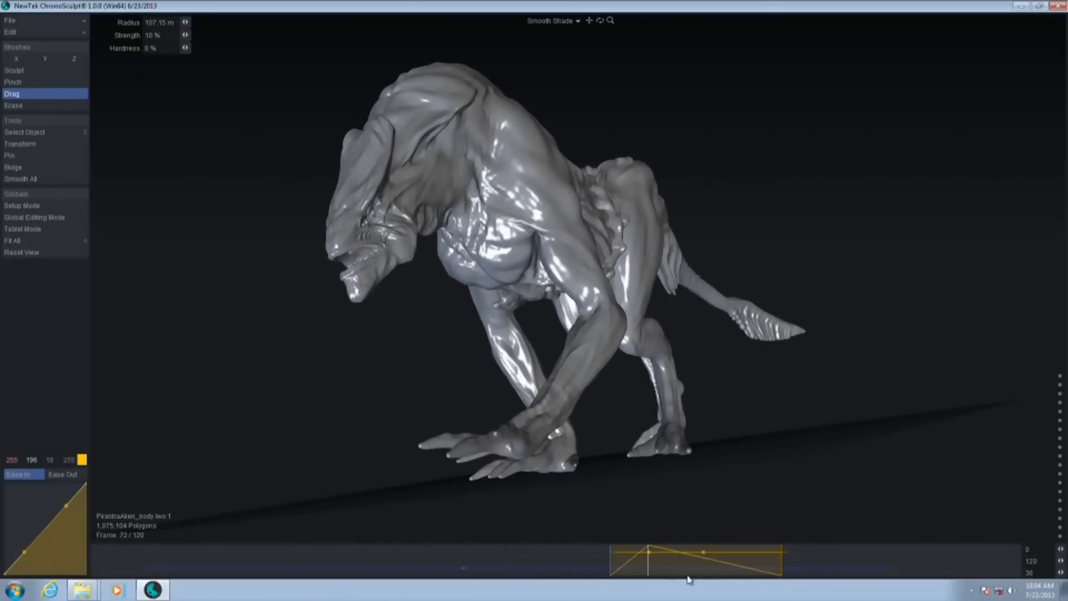
pyautogui.moveTo(648, 573)
pyautogui.mouseDown()
pyautogui.moveTo(757, 589)
pyautogui.moveTo(631, 580)
pyautogui.mouseUp()
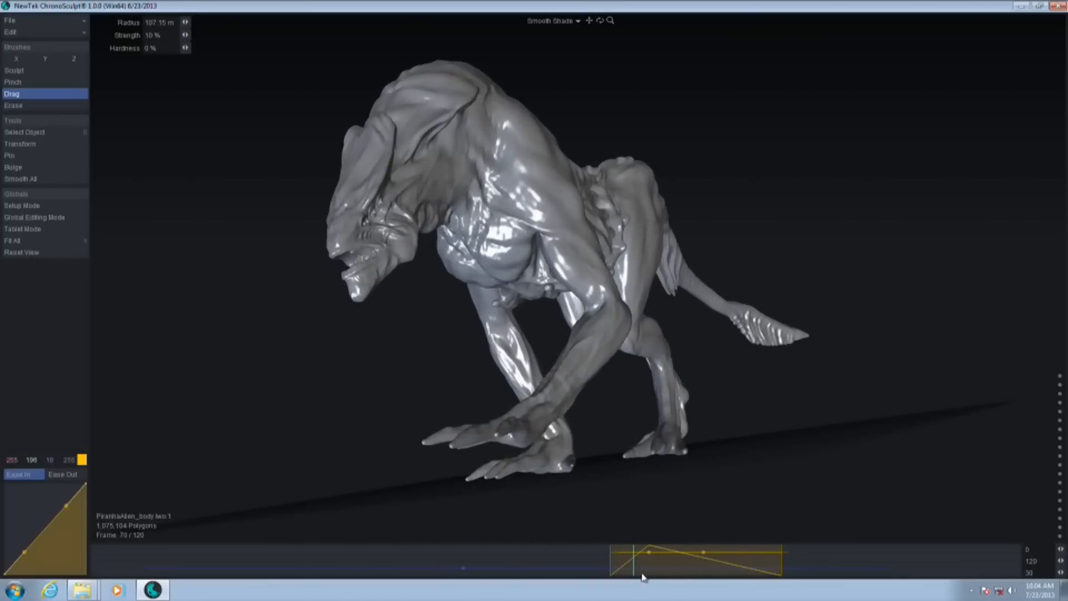
pyautogui.moveTo(307, 332); pyautogui.dragTo(445, 288, button='middle')
pyautogui.moveTo(651, 576)
pyautogui.mouseDown()
pyautogui.moveTo(462, 565)
pyautogui.moveTo(833, 592)
pyautogui.moveTo(664, 571)
pyautogui.mouseUp()
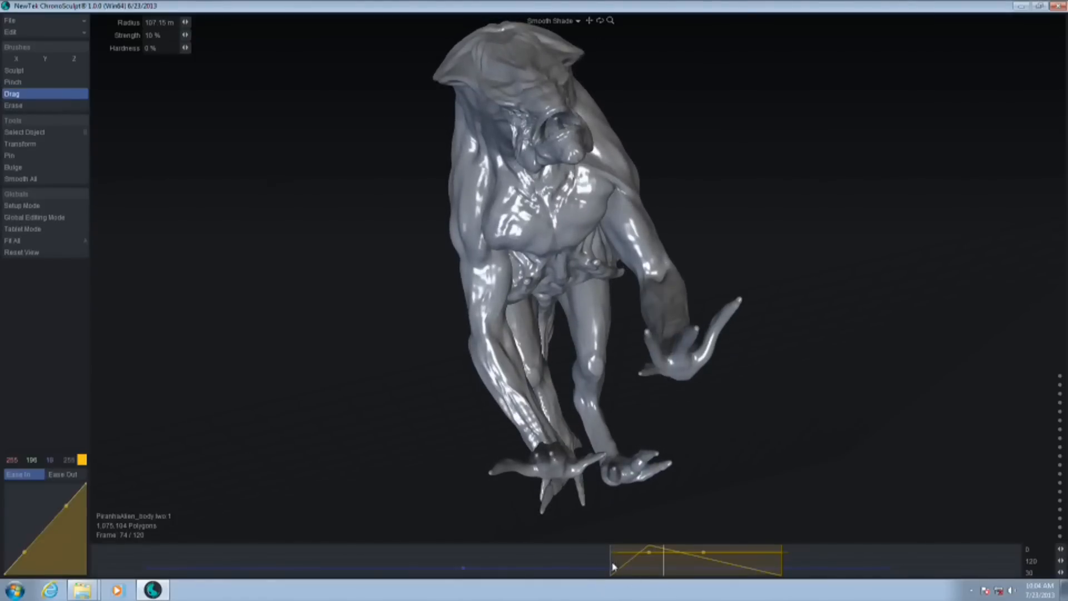
pyautogui.moveTo(611, 568); pyautogui.dragTo(511, 568)
# Add another short Drag correction at frame 76 and scrub to frame 81 to check it
pyautogui.moveTo(663, 567); pyautogui.dragTo(680, 596)
pyautogui.press('Return')
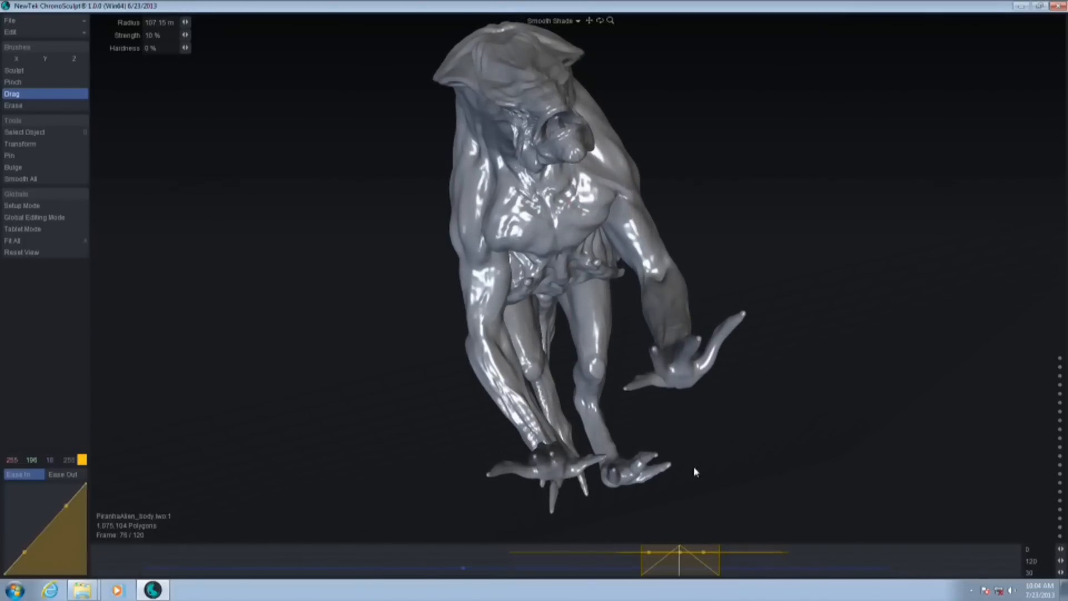
pyautogui.moveTo(690, 580); pyautogui.dragTo(720, 572)
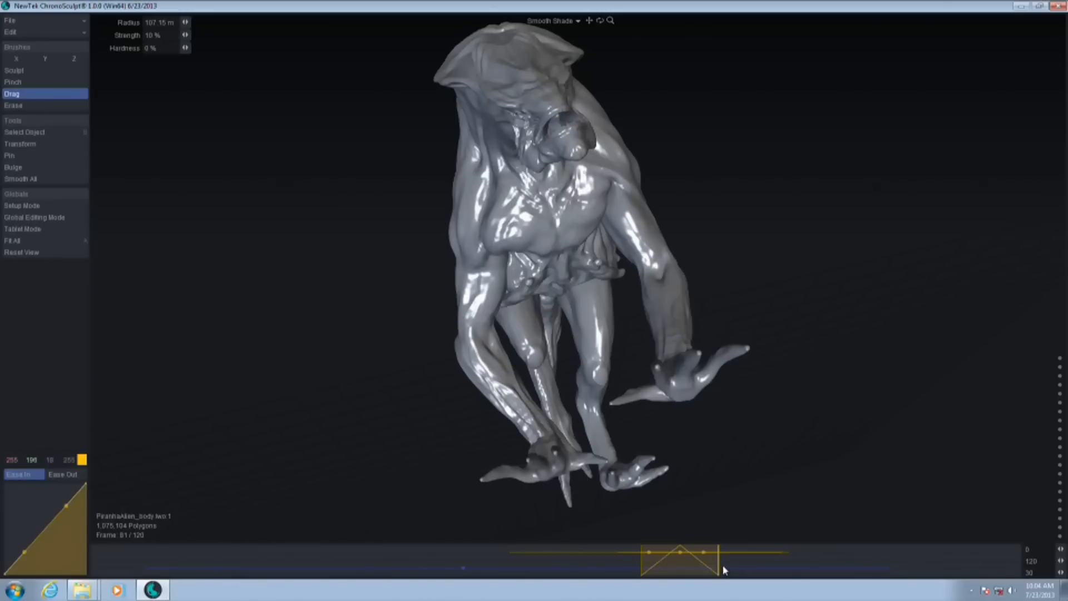
# Switch the viewport to Hidden Line display and examine the creature's mesh density from both sides, close up and at full length
pyautogui.keyDown('alt'); pyautogui.moveTo(703, 38); pyautogui.dragTo(763, 208); pyautogui.keyUp('alt')
pyautogui.click(550, 25)
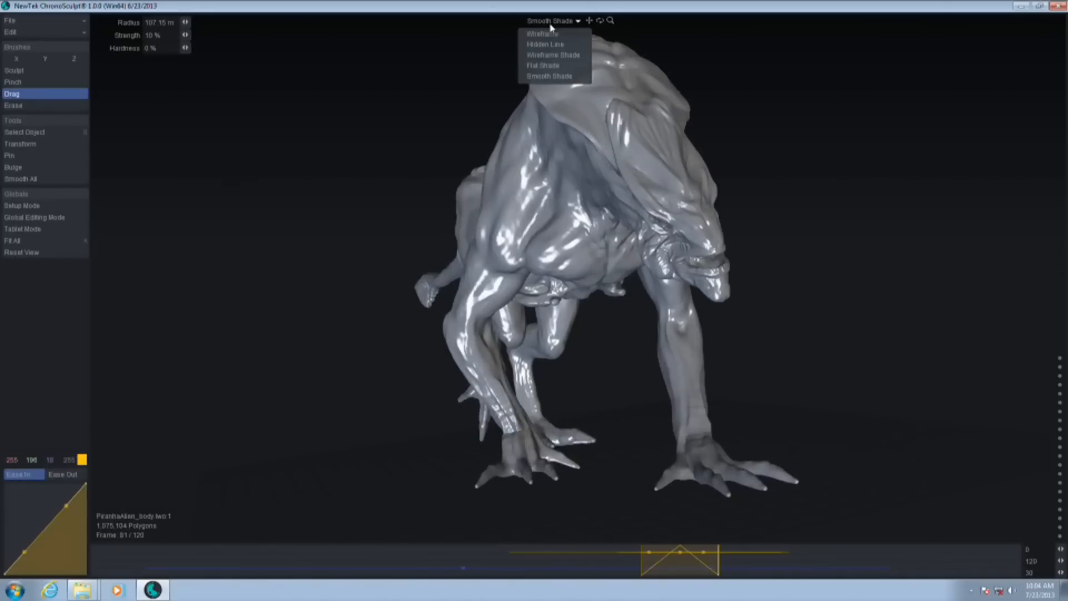
pyautogui.click(551, 45)
pyautogui.scroll(2, 625, 207)
pyautogui.keyDown('alt'); pyautogui.moveTo(625, 207); pyautogui.dragTo(739, 232); pyautogui.keyUp('alt')
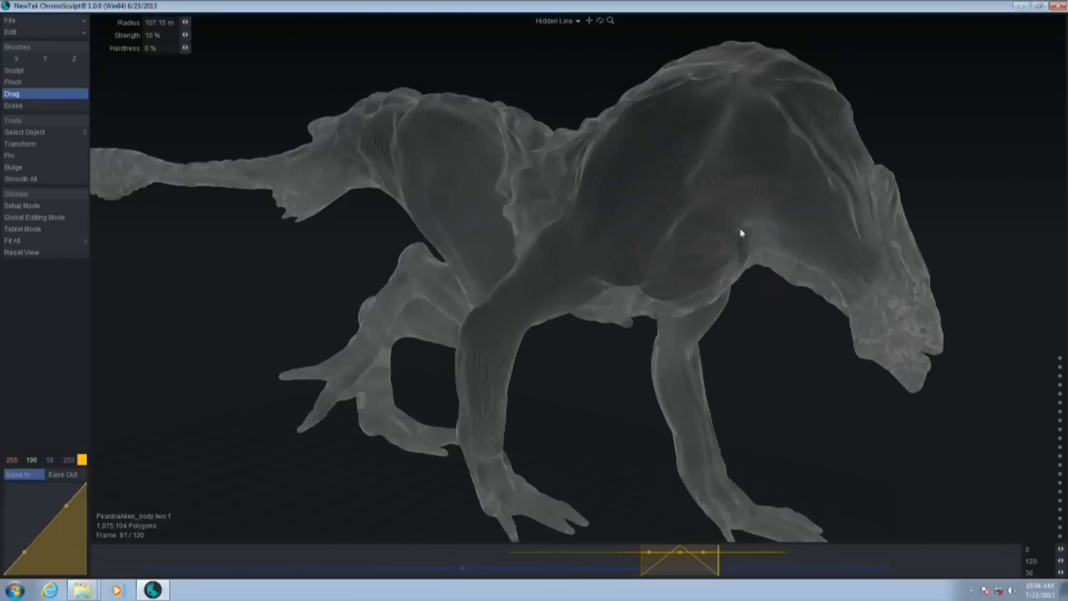
pyautogui.scroll(3, 610, 216)
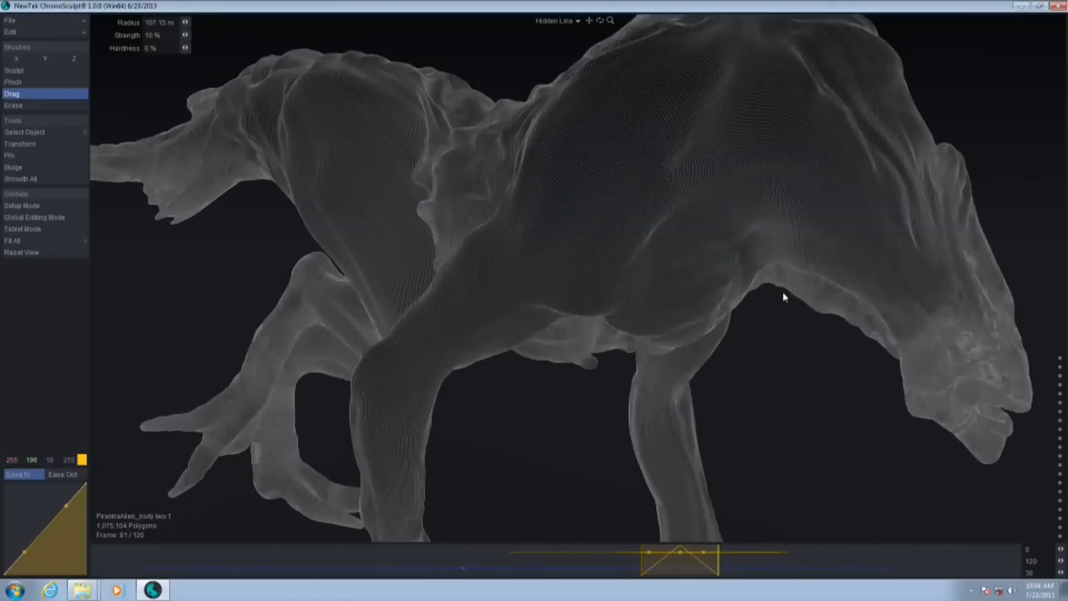
pyautogui.keyDown('alt'); pyautogui.moveTo(785, 296); pyautogui.dragTo(582, 255); pyautogui.keyUp('alt')
pyautogui.scroll(-3, 651, 246)
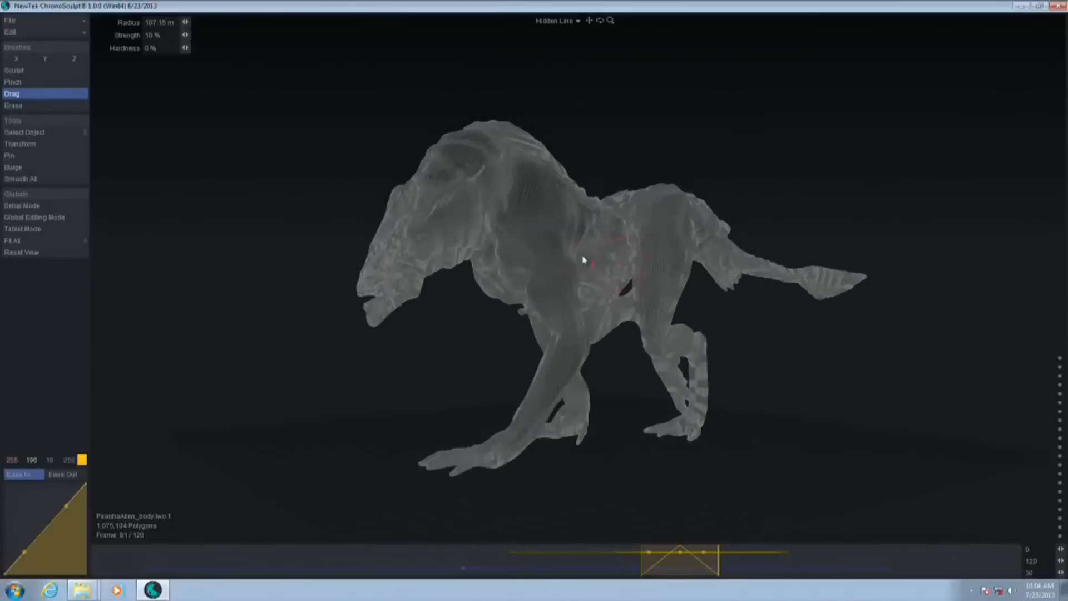
pyautogui.scroll(3, 683, 315)
pyautogui.moveTo(614, 337)
pyautogui.keyDown('alt'); pyautogui.mouseDown()
pyautogui.moveTo(566, 315)
pyautogui.moveTo(513, 78)
pyautogui.moveTo(393, 432)
pyautogui.moveTo(388, 259)
pyautogui.moveTo(312, 172)
pyautogui.moveTo(694, 365)
pyautogui.moveTo(546, 65)
pyautogui.moveTo(573, 322)
pyautogui.moveTo(573, 150)
pyautogui.moveTo(640, 72)
pyautogui.moveTo(595, 83)
pyautogui.moveTo(709, 188)
pyautogui.mouseUp(); pyautogui.keyUp('alt')
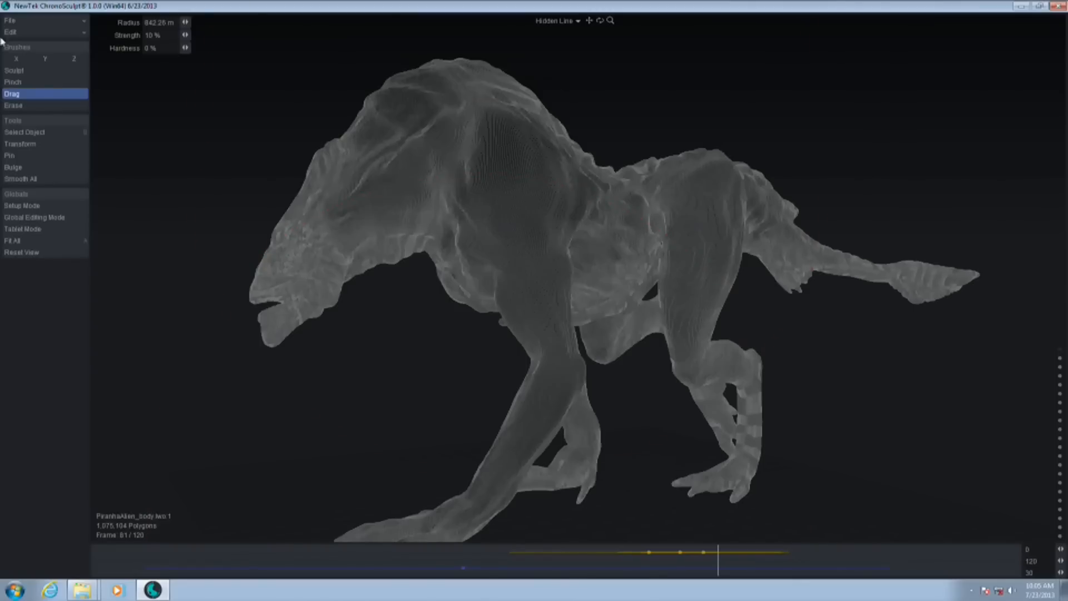
# Start a new project, discarding the unsaved changes to the creature
pyautogui.click(53, 23)
pyautogui.click(56, 30)
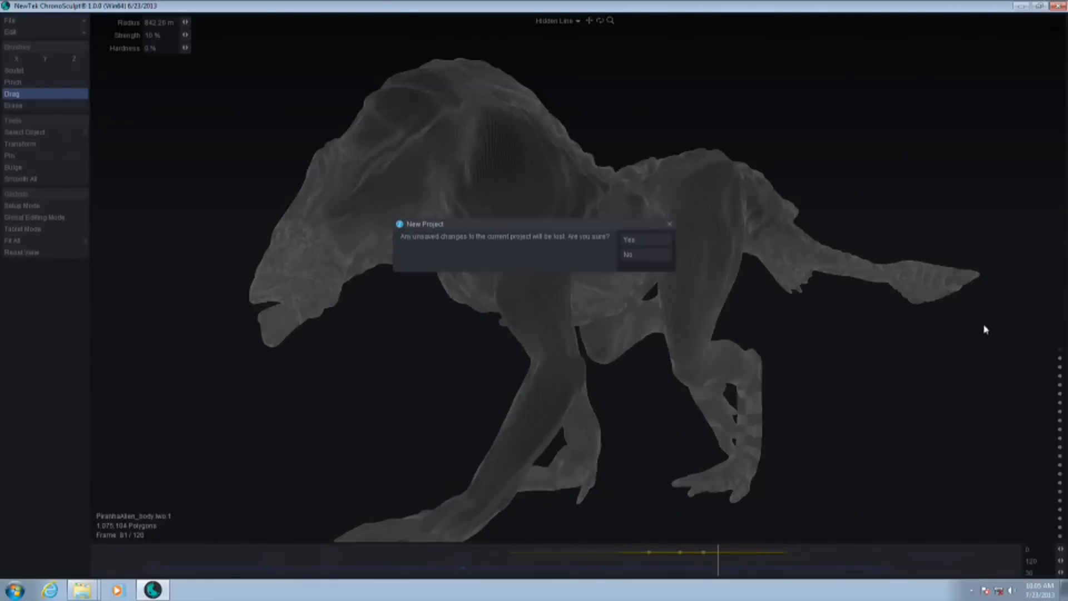
pyautogui.click(663, 240)
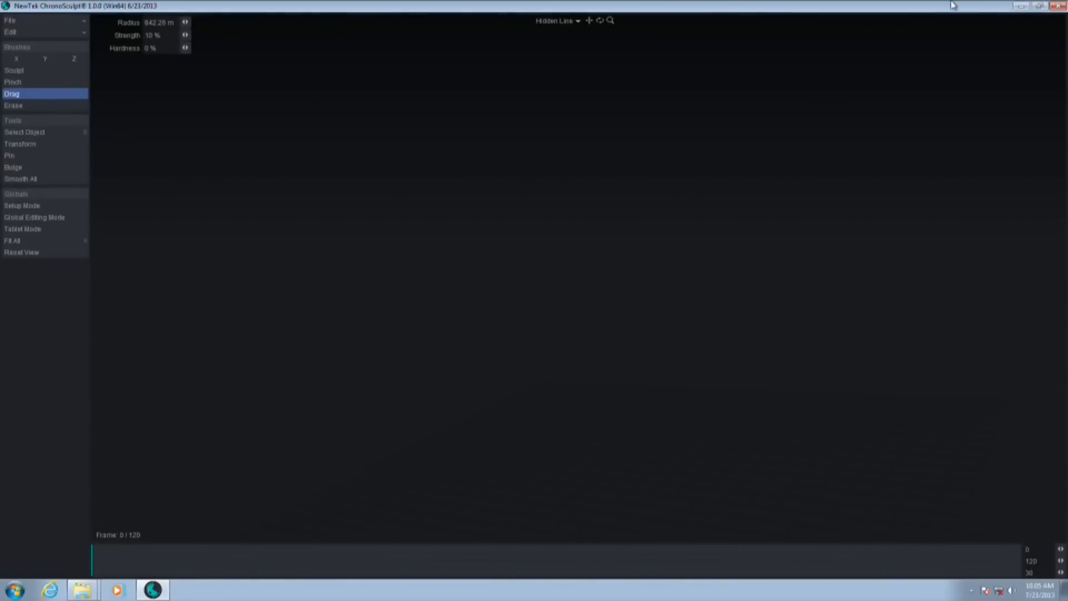
# Close and relaunch ChronoSculpt, and enlarge its window so it sits beside the file browser
pyautogui.click(1039, 6)
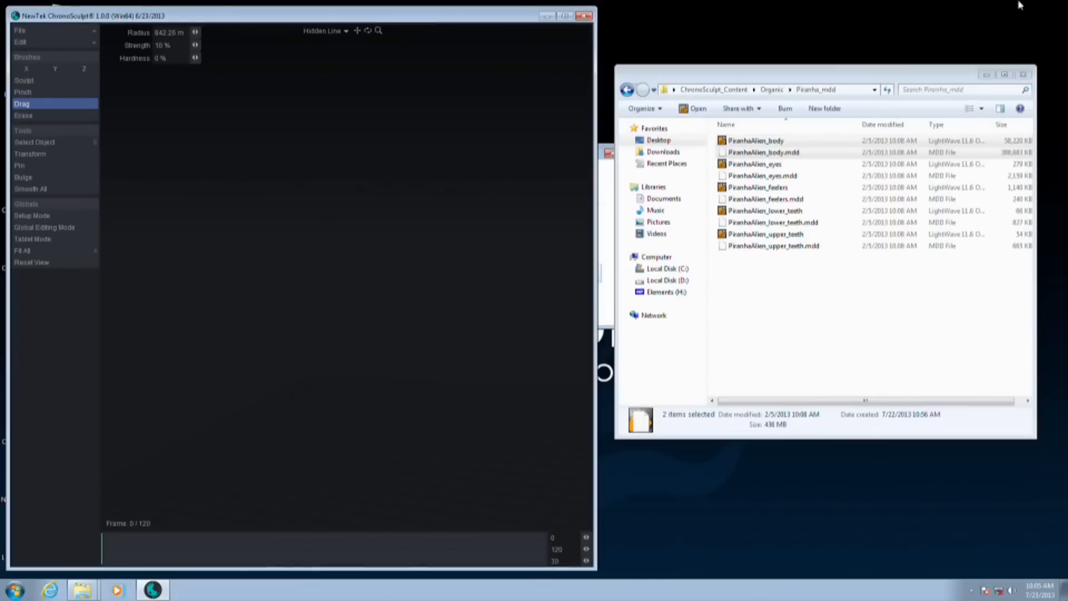
pyautogui.click(583, 15)
pyautogui.doubleClick(20, 250)
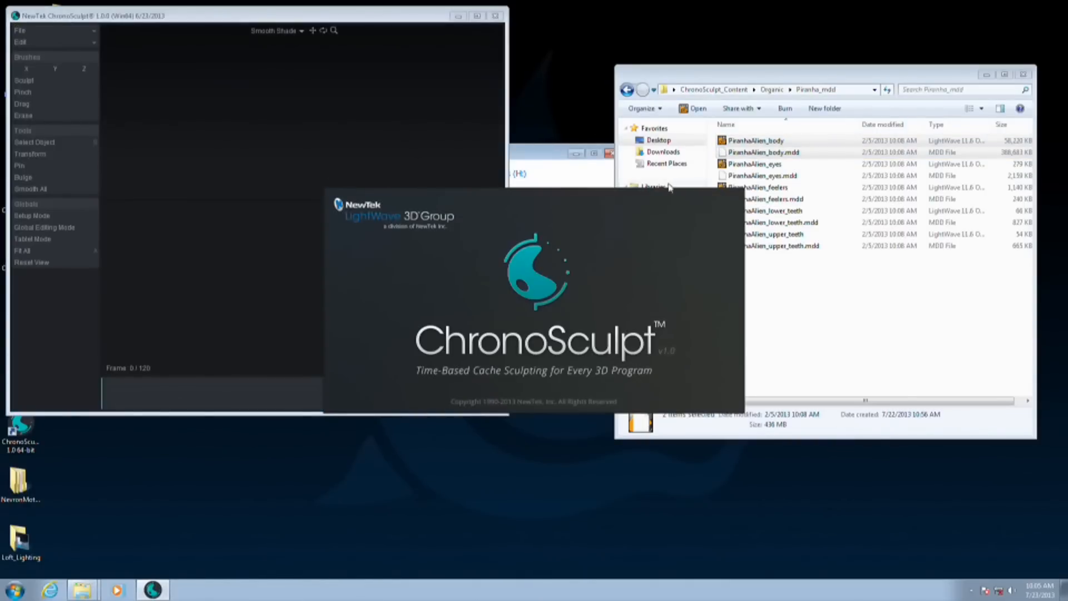
pyautogui.click(494, 15)
pyautogui.doubleClick(29, 431)
pyautogui.moveTo(506, 414); pyautogui.dragTo(583, 563)
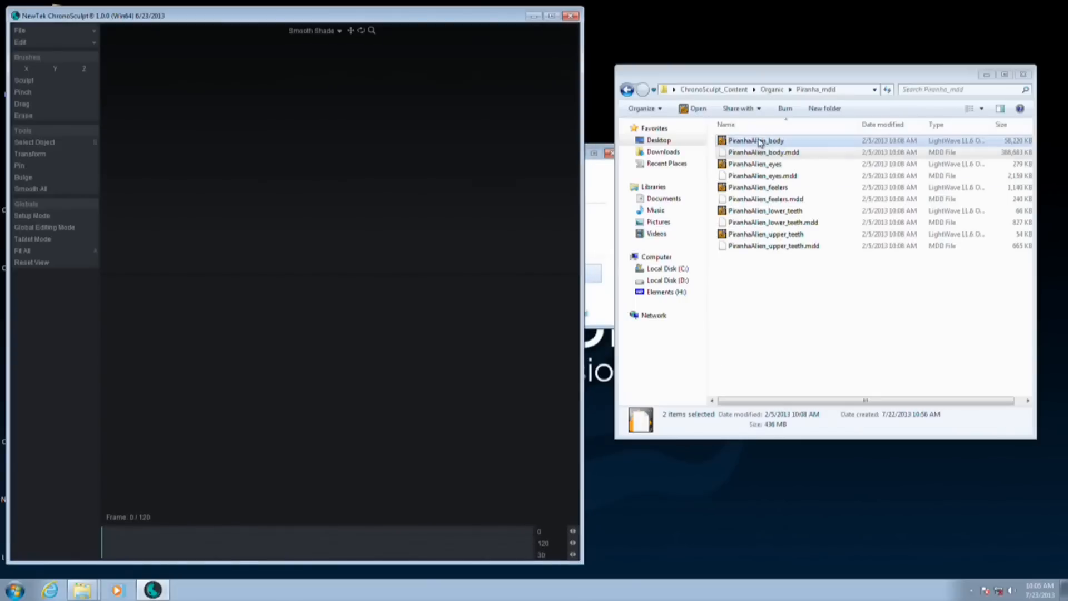
# Browse to the Dynamics_Block Smash folder and load the Bullet-Blocks_Smash_Scaled_Blocks object into the empty scene
pyautogui.click(771, 89)
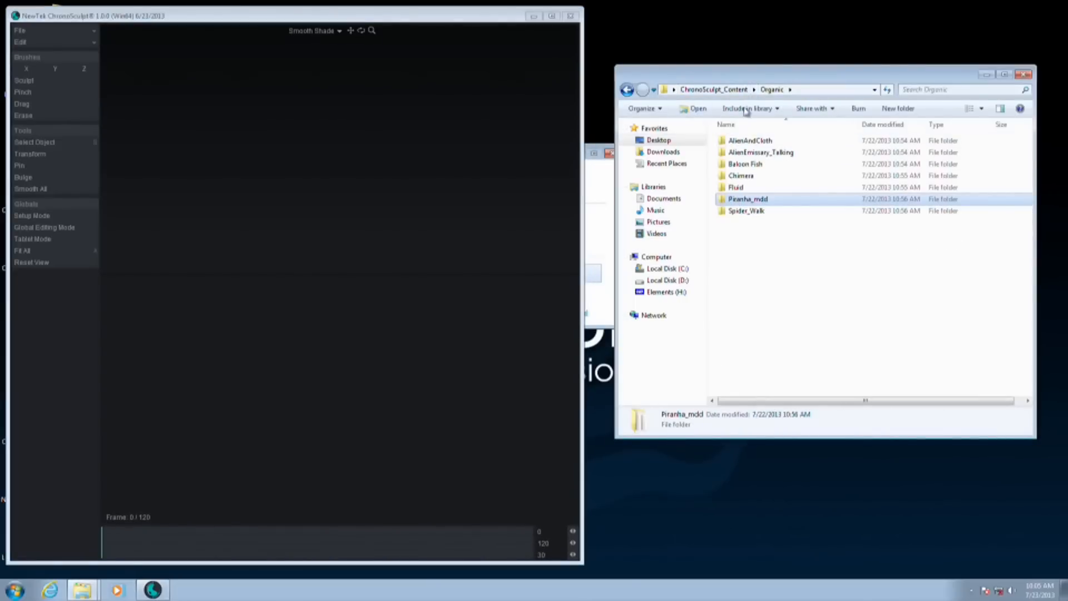
pyautogui.click(744, 90)
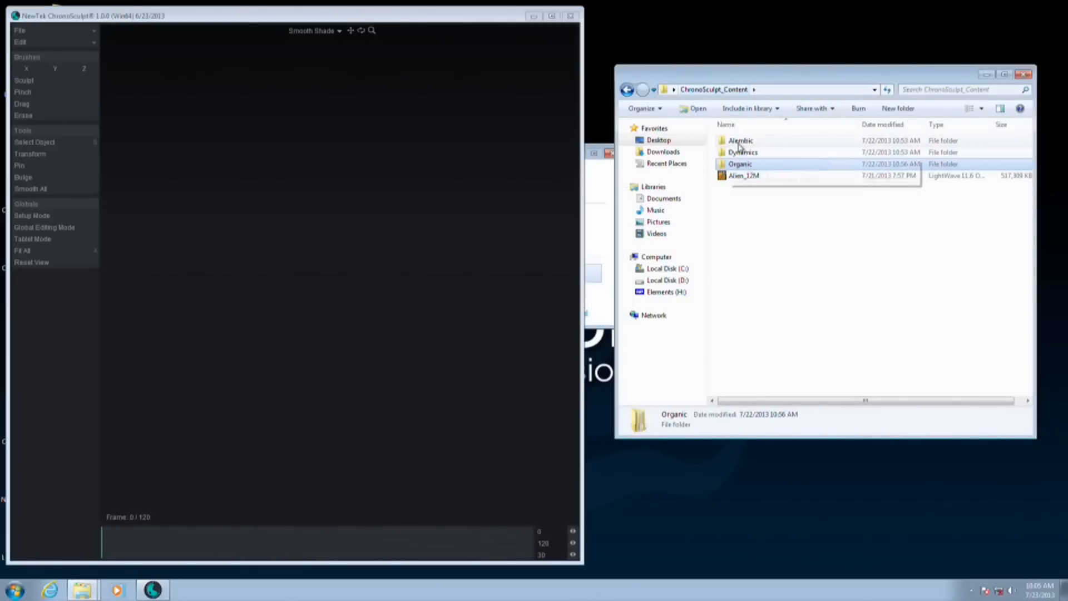
pyautogui.doubleClick(742, 152)
pyautogui.doubleClick(776, 142)
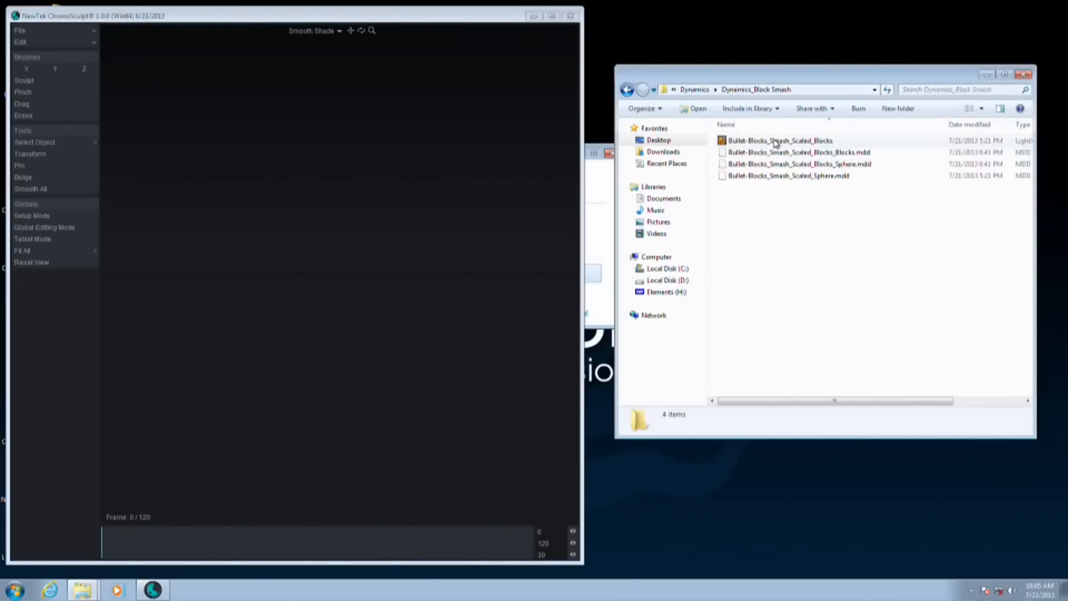
pyautogui.click(785, 141)
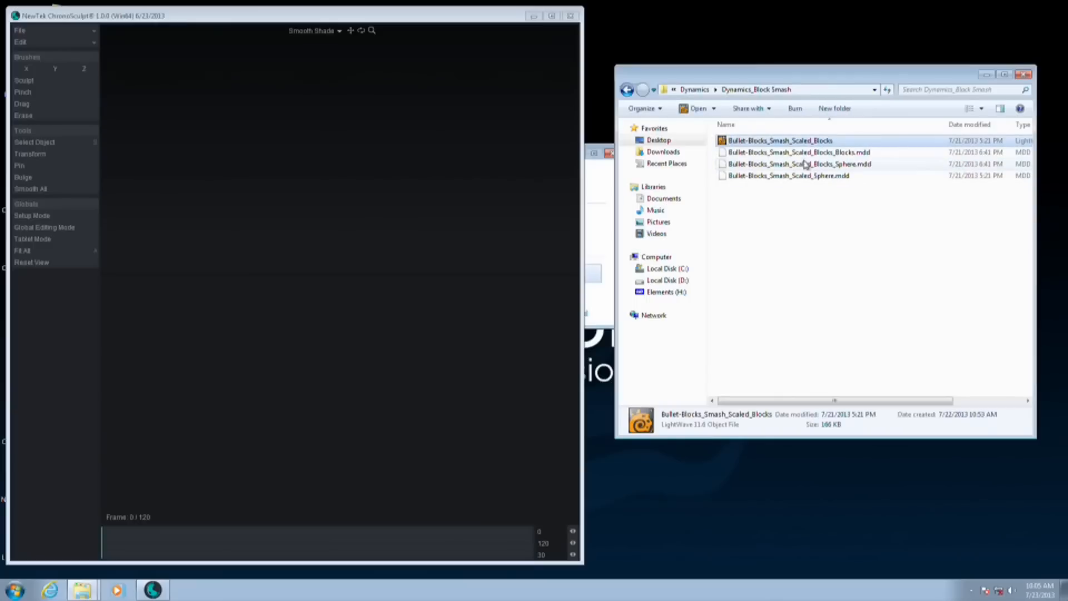
pyautogui.moveTo(332, 257); pyautogui.dragTo(334, 259)
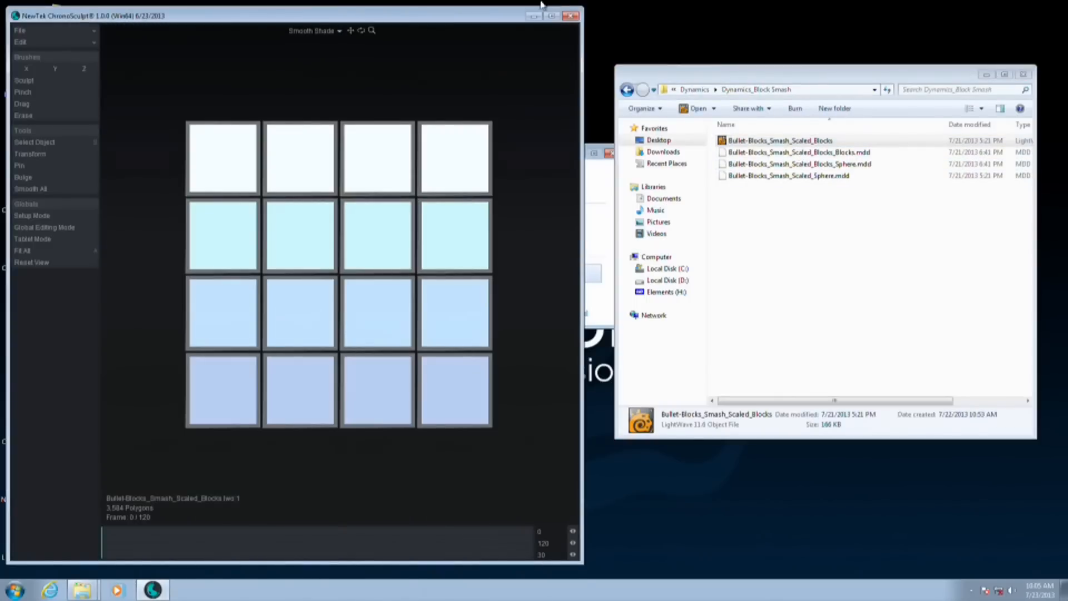
# View the block stack at an angle from above and set the viewport to Flat Shade
pyautogui.keyDown('alt'); pyautogui.moveTo(530, 70); pyautogui.dragTo(366, 99); pyautogui.keyUp('alt')
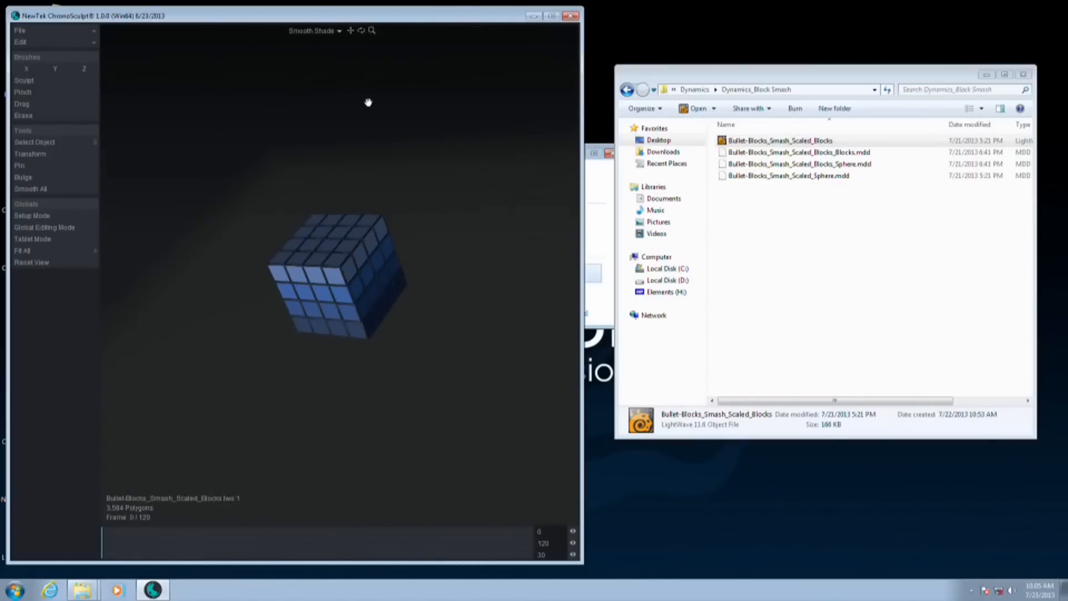
pyautogui.click(327, 30)
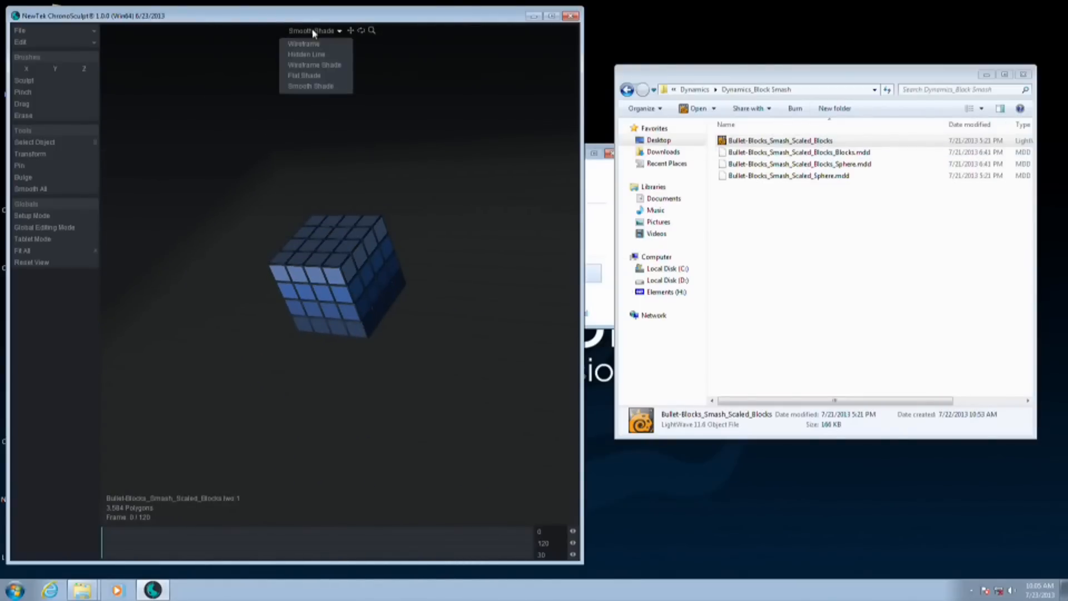
pyautogui.click(312, 73)
# Apply the Blocks_Blocks MDD cache to the blocks and the Blocks_Sphere cache to the sphere, scrubbing to frame 67
pyautogui.moveTo(846, 153); pyautogui.dragTo(369, 271)
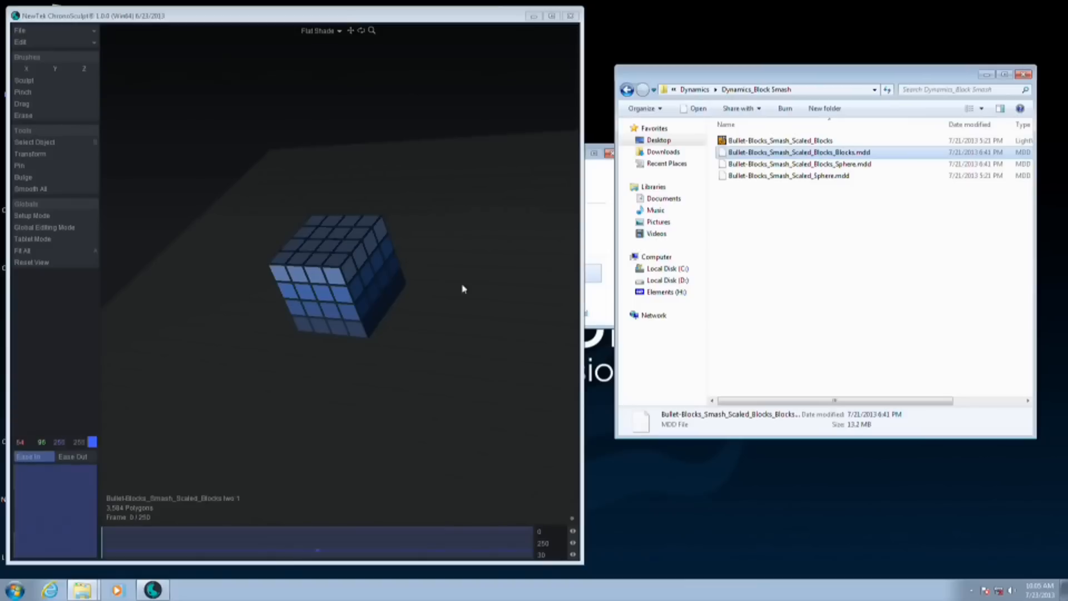
pyautogui.moveTo(115, 554); pyautogui.dragTo(309, 548)
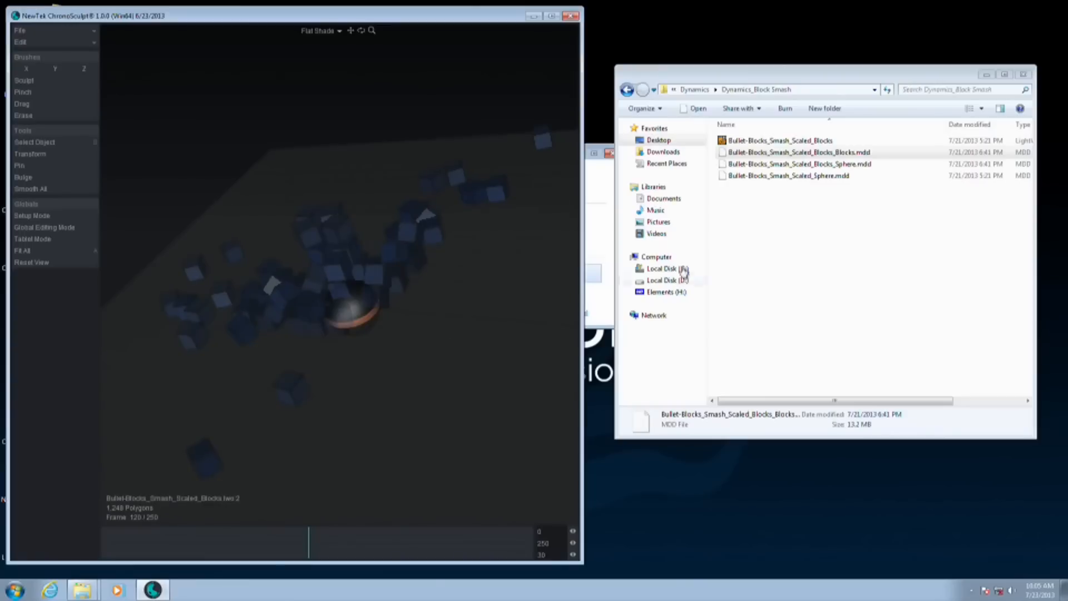
pyautogui.moveTo(839, 165); pyautogui.dragTo(409, 459)
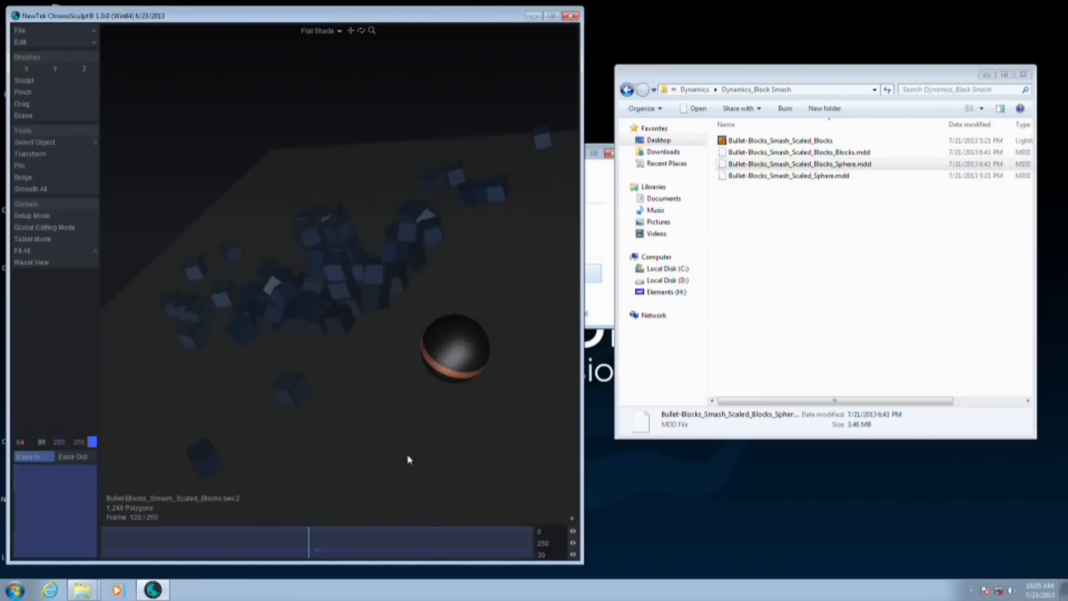
pyautogui.moveTo(303, 557); pyautogui.dragTo(216, 551)
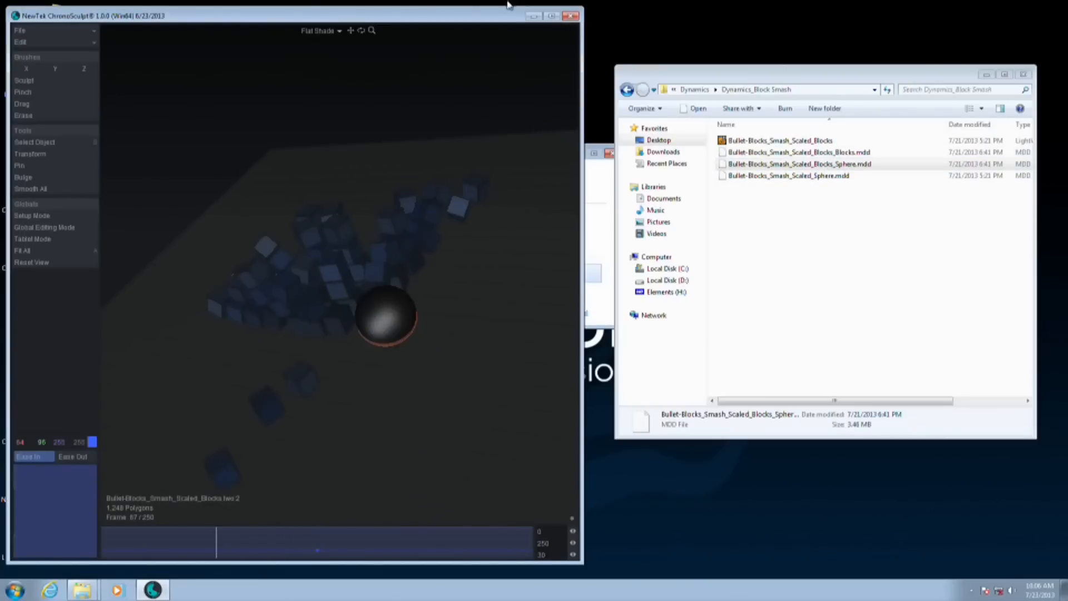
# Maximize the ChronoSculpt window, make the blocks the active object and scrub the smash animation to frame 94
pyautogui.doubleClick(444, 21)
pyautogui.scroll(-3, 572, 282)
pyautogui.keyDown('alt'); pyautogui.moveTo(553, 284); pyautogui.dragTo(514, 233); pyautogui.keyUp('alt')
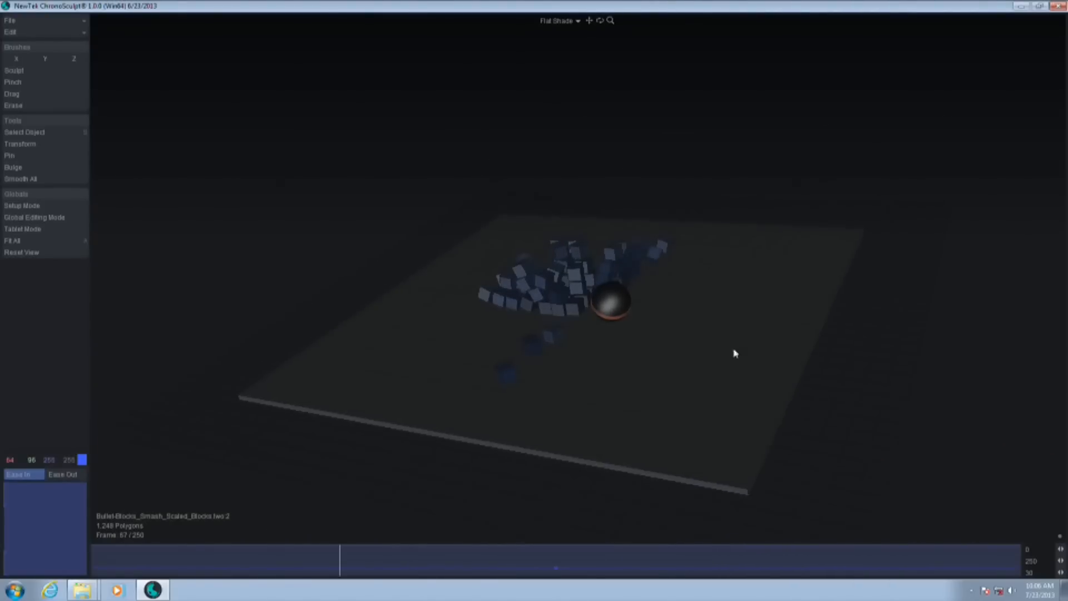
pyautogui.keyDown('ctrl'); pyautogui.keyDown('alt'); pyautogui.moveTo(702, 387); pyautogui.dragTo(727, 366); pyautogui.keyUp('alt'); pyautogui.keyUp('ctrl')
pyautogui.keyDown('alt'); pyautogui.keyDown('shift'); pyautogui.moveTo(730, 431); pyautogui.dragTo(714, 387); pyautogui.keyUp('shift'); pyautogui.keyUp('alt')
pyautogui.press('Up')
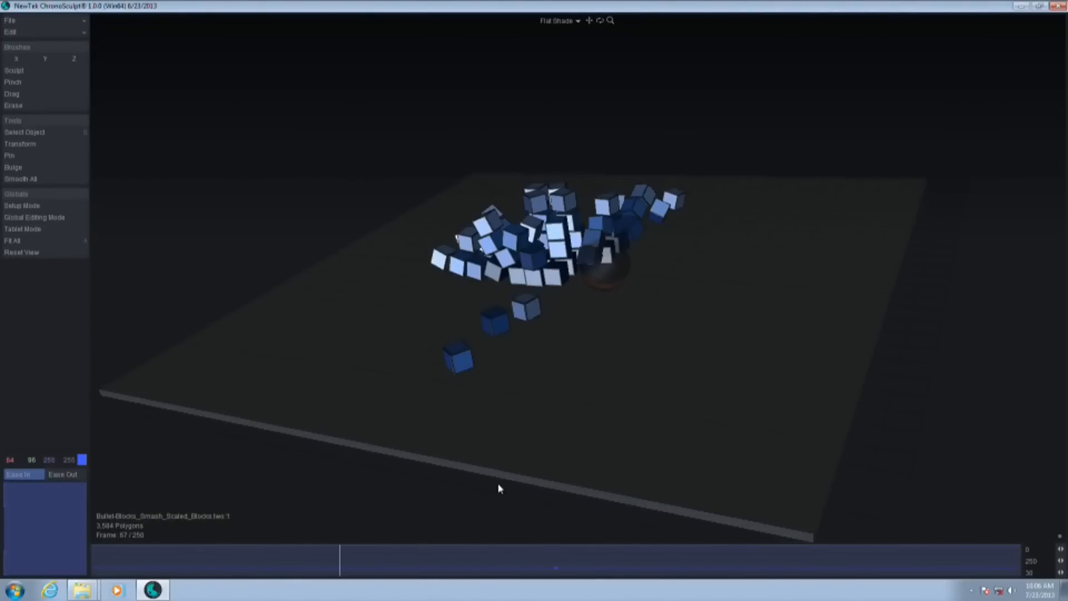
pyautogui.moveTo(344, 568); pyautogui.dragTo(441, 582)
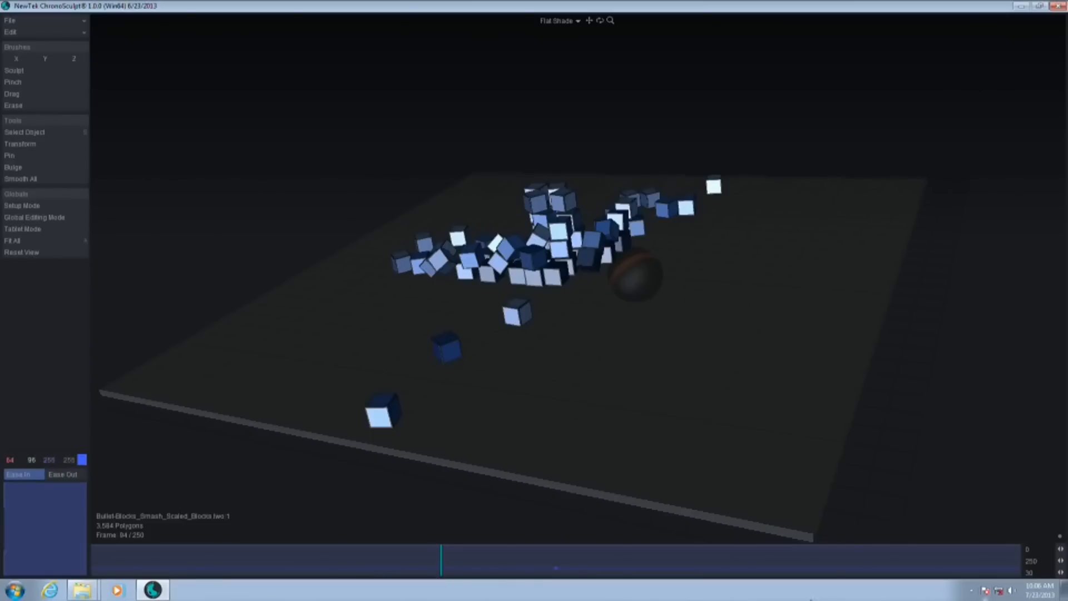
# At frame 100, pin the block lying nearest the ground plane's front edge with the Pin tool
pyautogui.keyDown('alt'); pyautogui.moveTo(442, 249); pyautogui.dragTo(448, 231); pyautogui.keyUp('alt')
pyautogui.keyDown('ctrl'); pyautogui.keyDown('alt'); pyautogui.moveTo(506, 284); pyautogui.dragTo(537, 279); pyautogui.keyUp('alt'); pyautogui.keyUp('ctrl')
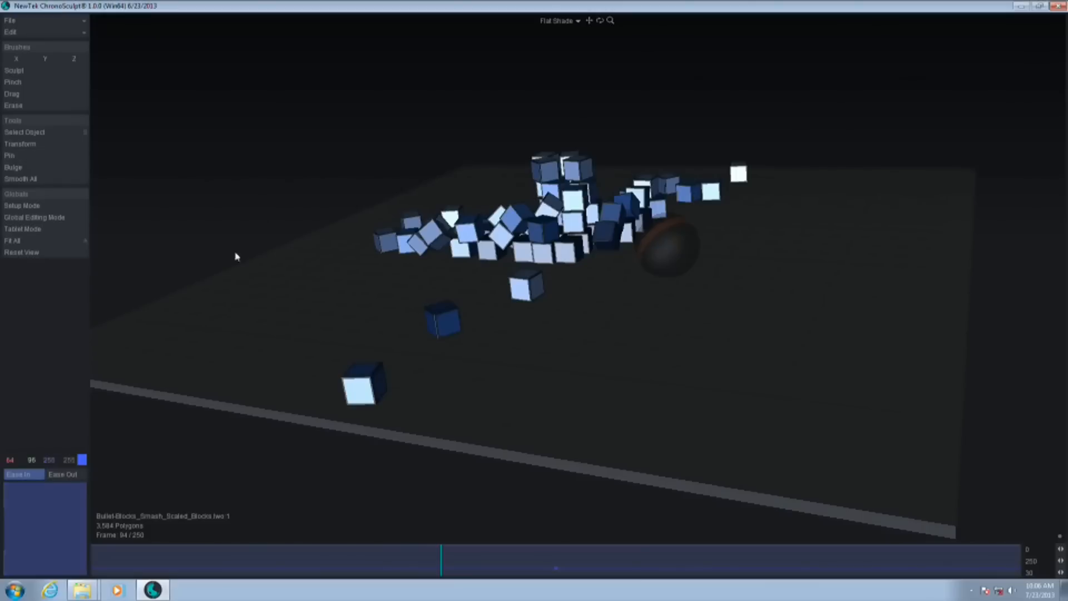
pyautogui.moveTo(548, 340)
pyautogui.keyDown('alt'); pyautogui.mouseDown()
pyautogui.moveTo(555, 375)
pyautogui.moveTo(561, 337)
pyautogui.mouseUp(); pyautogui.keyUp('alt')
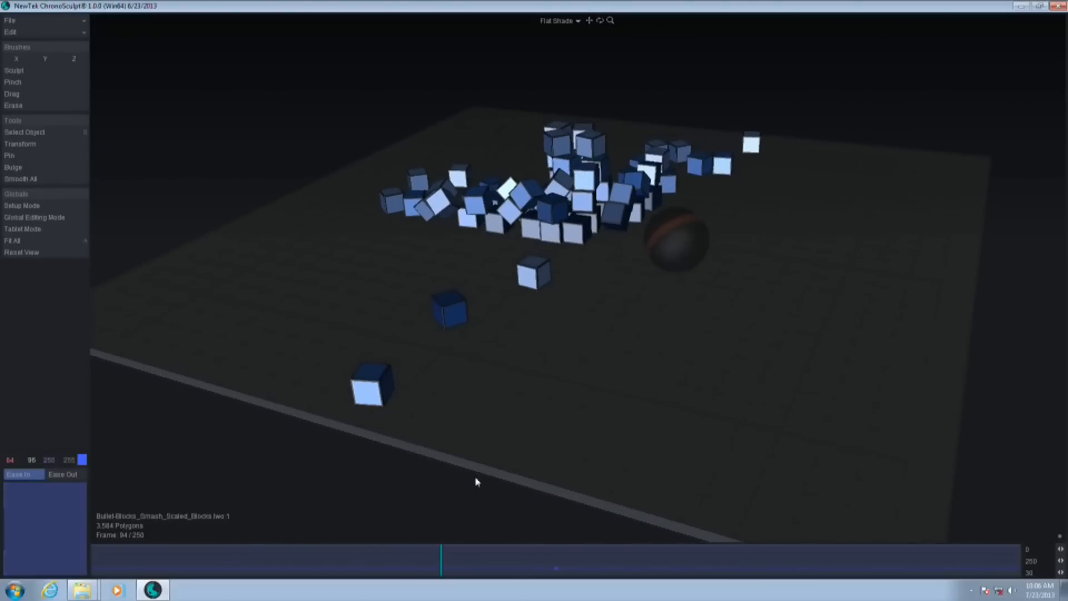
pyautogui.moveTo(440, 562); pyautogui.dragTo(464, 562)
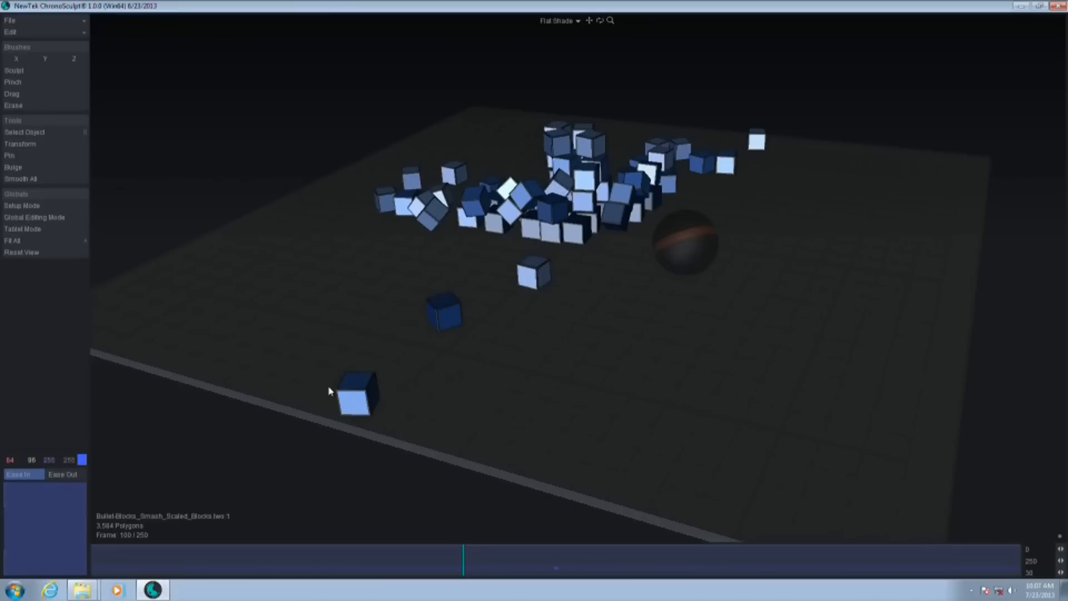
pyautogui.click(23, 157)
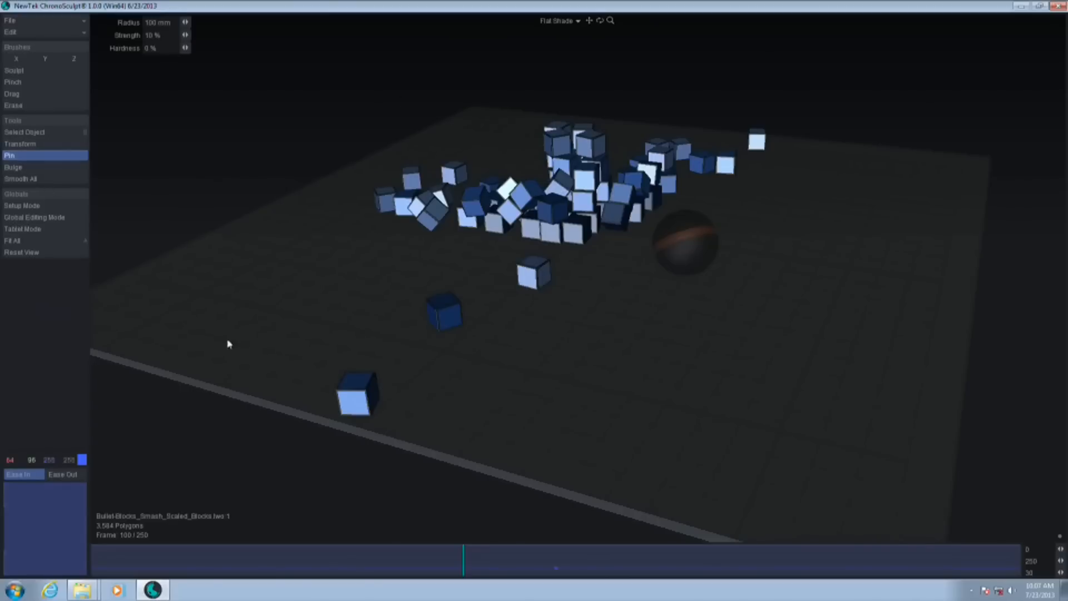
pyautogui.click(356, 398)
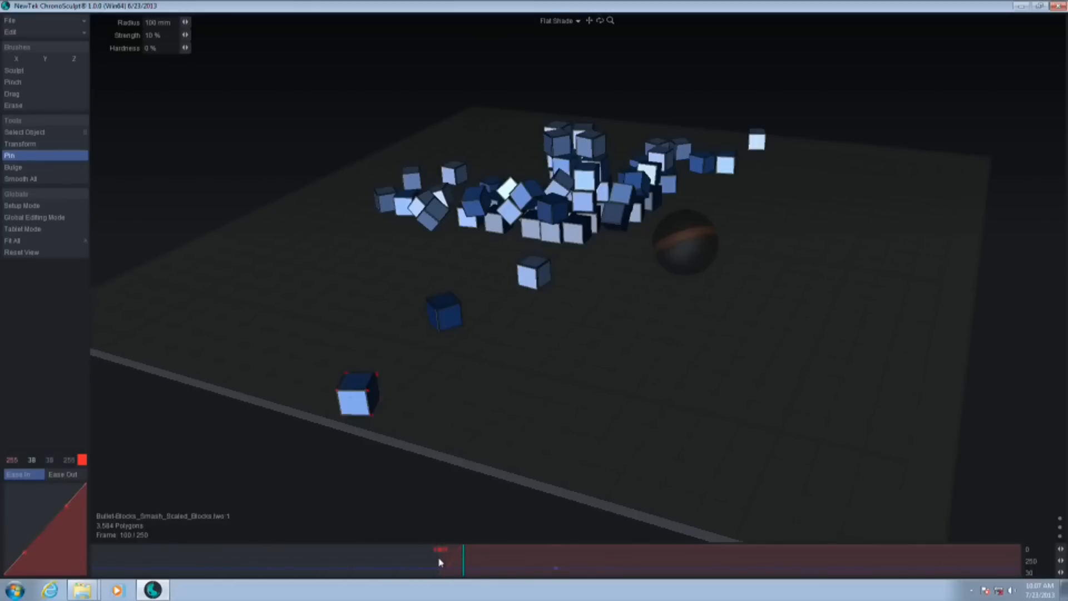
# Scrub the smash animation between frames 82 and 161 to check the pinned block's motion, stopping at frame 114
pyautogui.moveTo(499, 565); pyautogui.dragTo(433, 576)
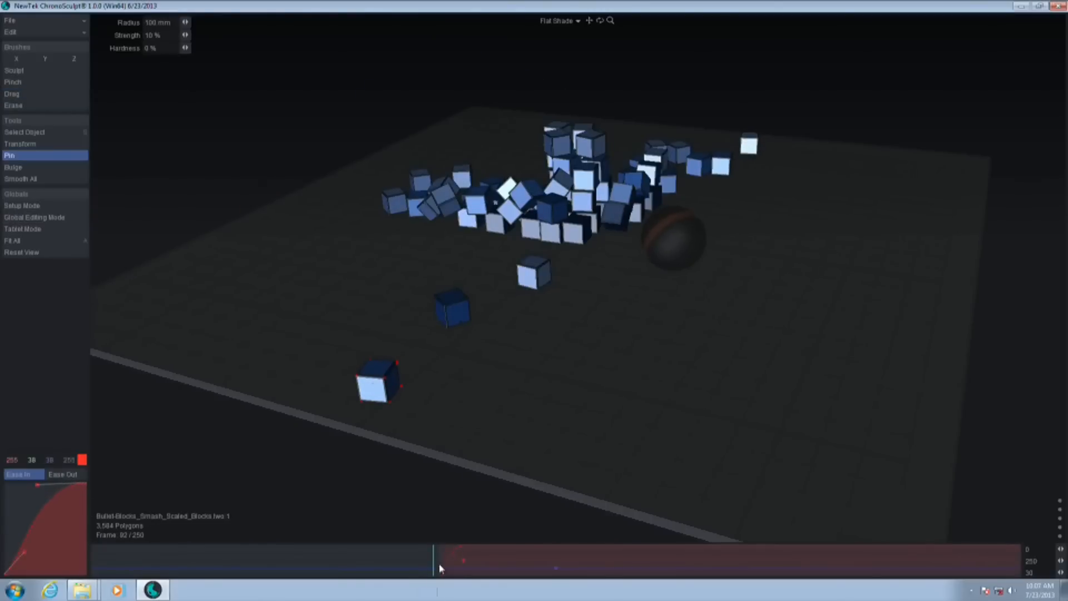
pyautogui.moveTo(422, 557); pyautogui.dragTo(691, 591)
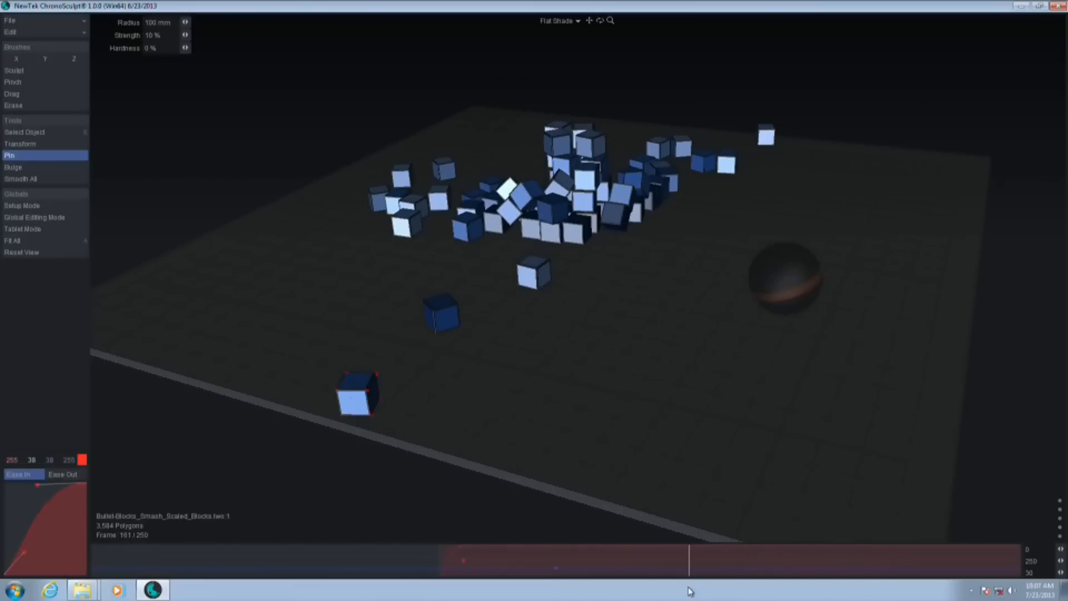
pyautogui.moveTo(690, 591); pyautogui.dragTo(564, 580)
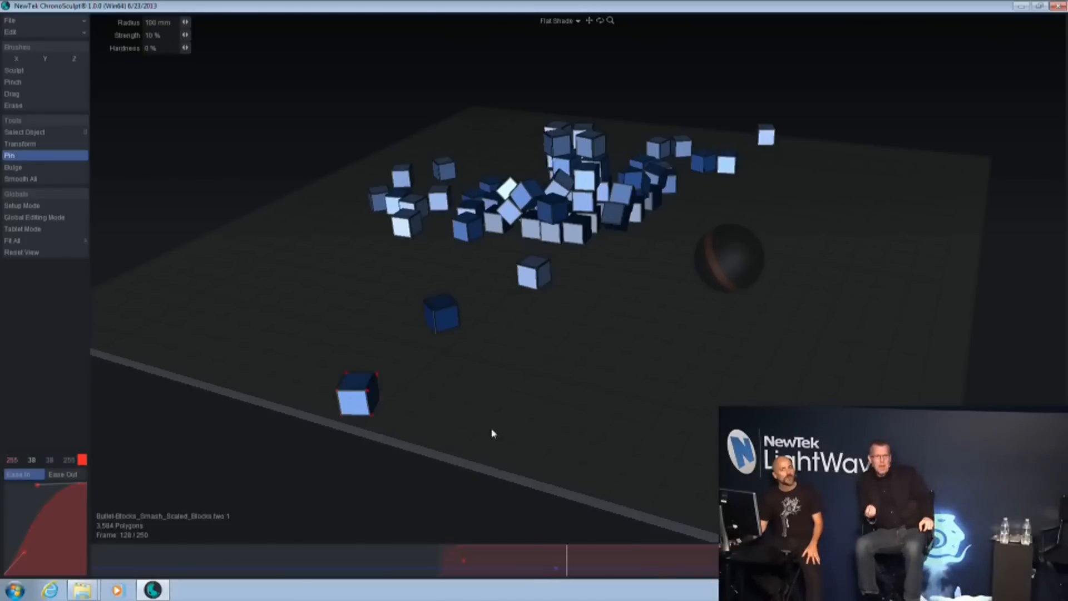
pyautogui.moveTo(566, 557); pyautogui.dragTo(515, 564)
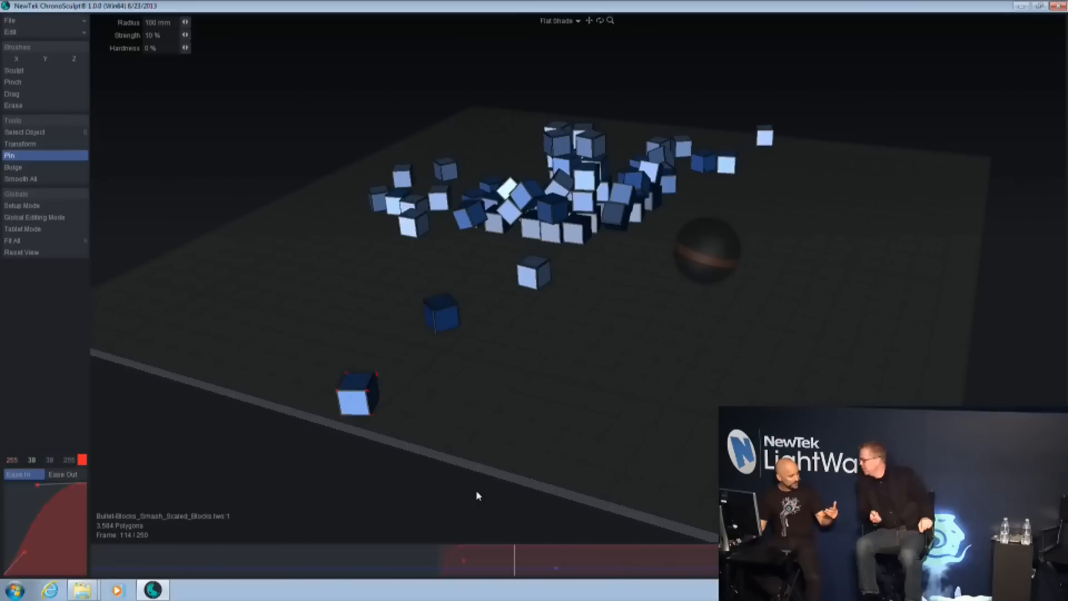
# Restore the window to its smaller size and start a new project, discarding the block-smash scene
pyautogui.doubleClick(933, 5)
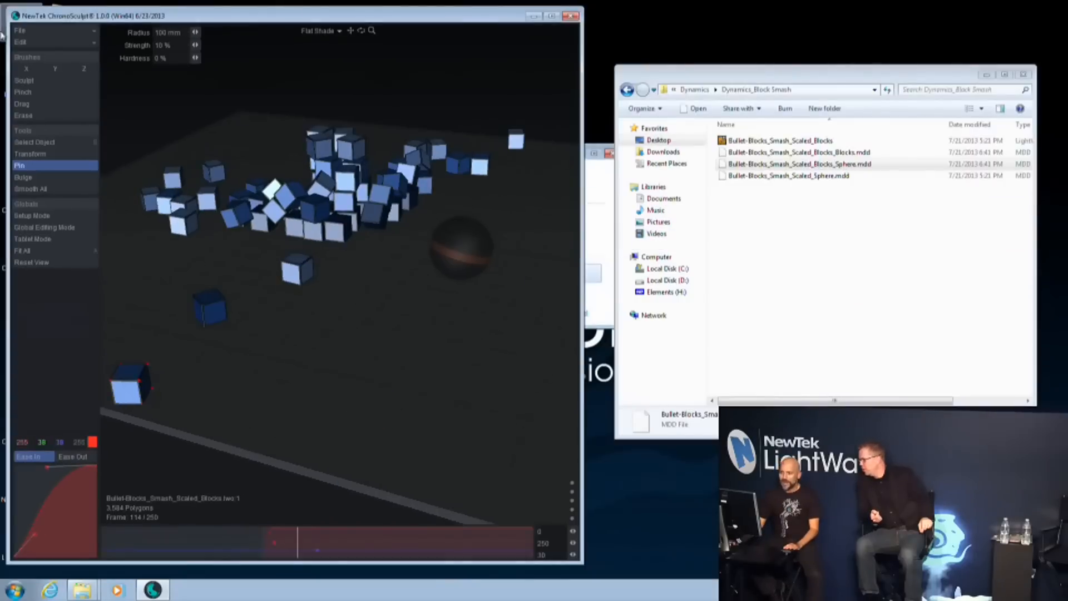
pyautogui.click(19, 30)
pyautogui.click(25, 42)
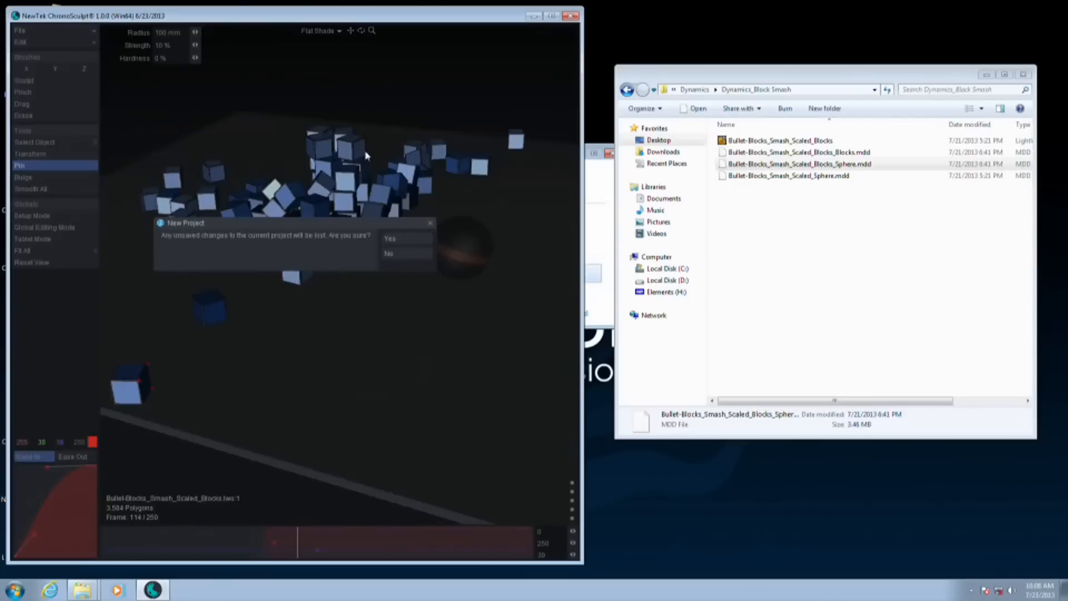
pyautogui.click(389, 239)
# Browse to the Dynamics_Bridge Demolish folder and load Brige_All_Together together with its Brige_All_Together_162Fr.mdd cache into the empty scene
pyautogui.click(800, 234)
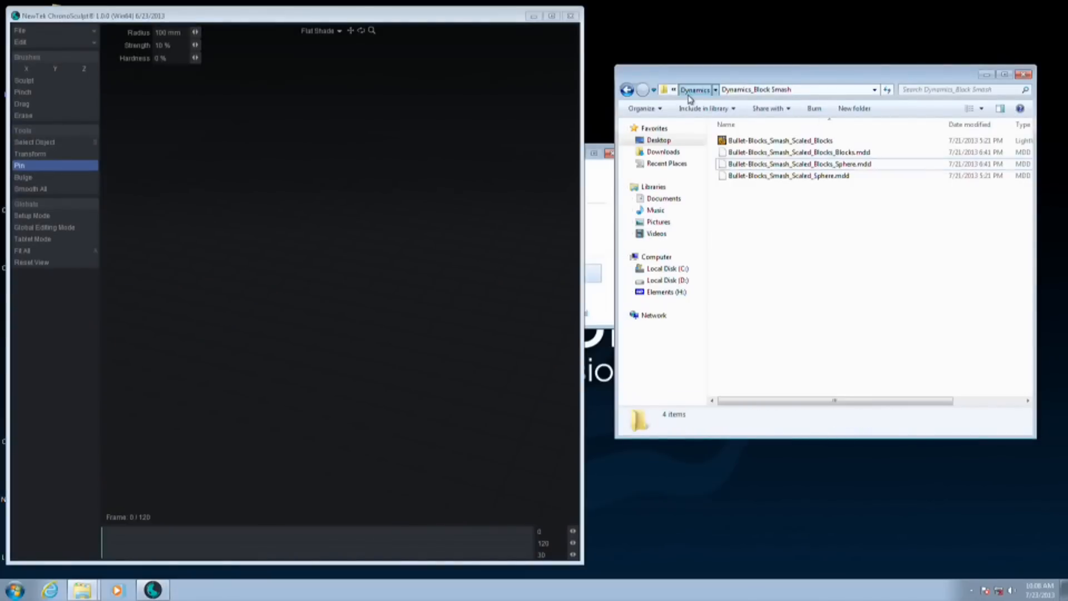
pyautogui.click(690, 92)
pyautogui.doubleClick(781, 153)
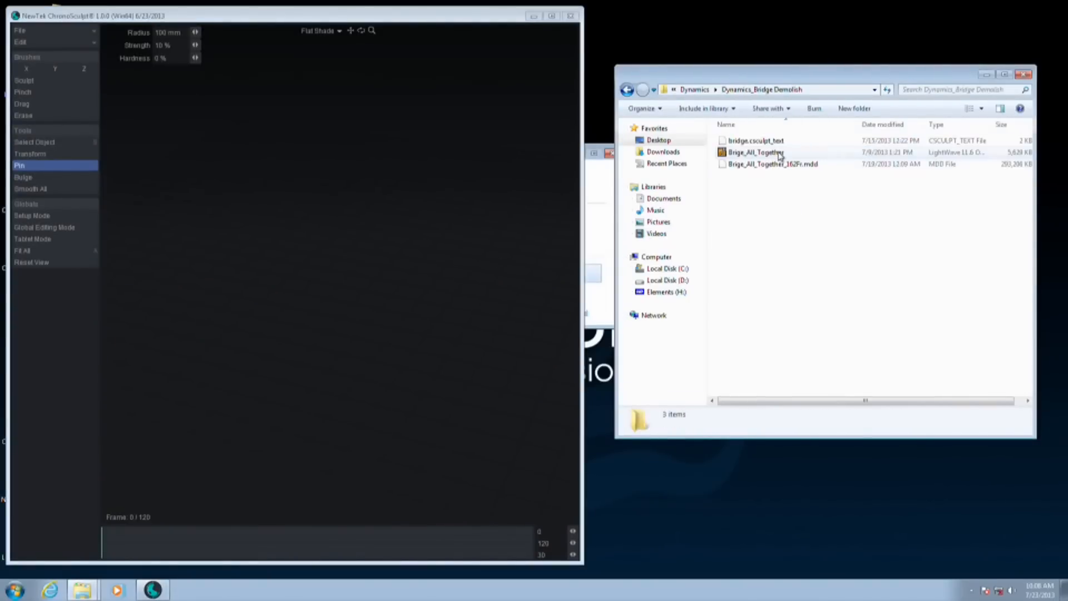
pyautogui.click(765, 152)
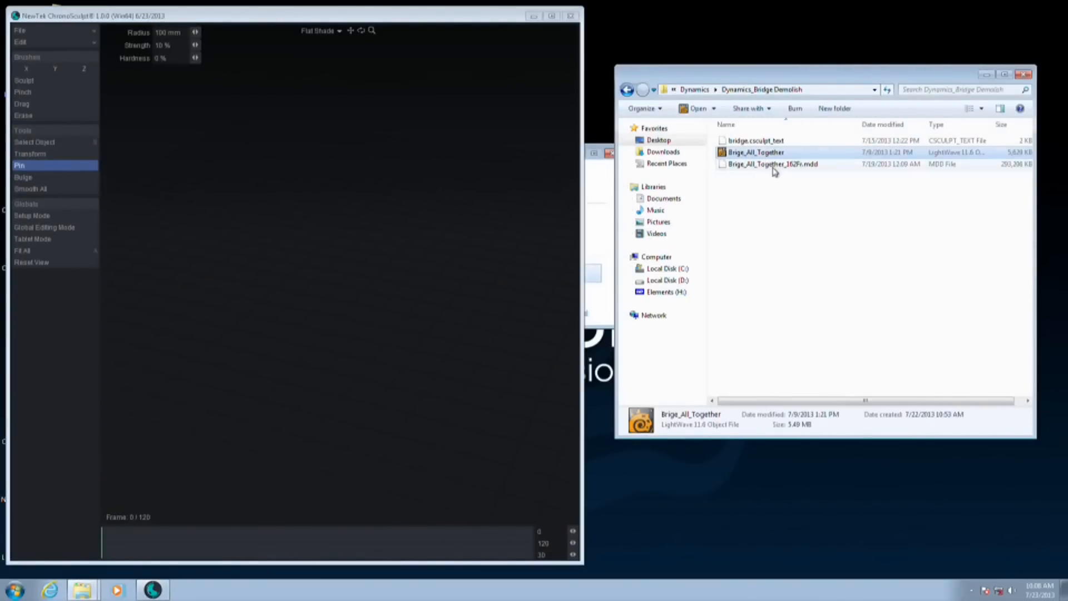
pyautogui.keyDown('shift'); pyautogui.click(803, 168); pyautogui.keyUp('shift')
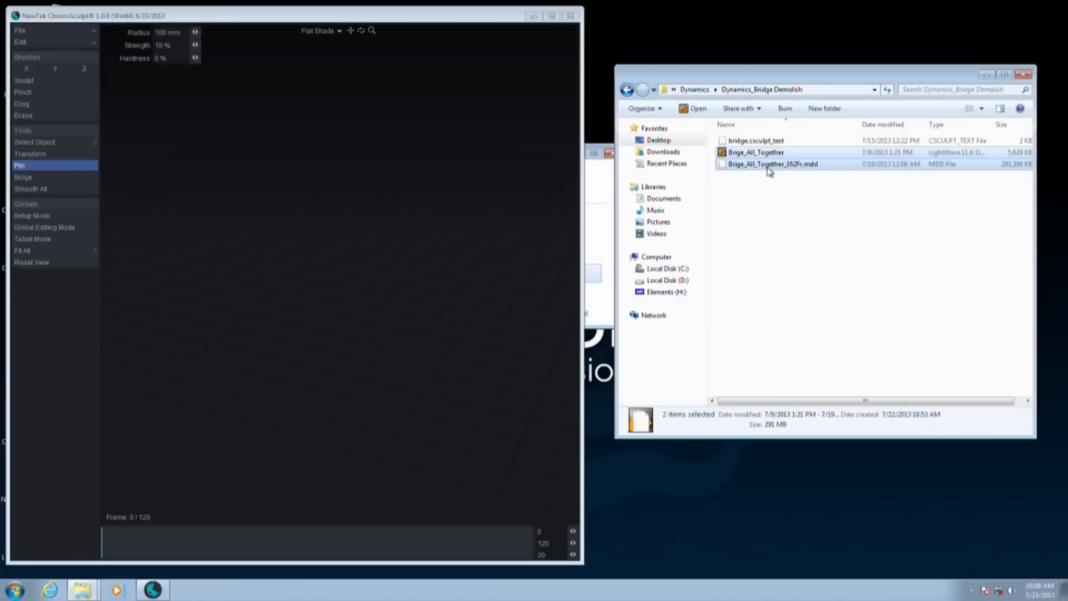
pyautogui.moveTo(770, 171); pyautogui.dragTo(128, 249)
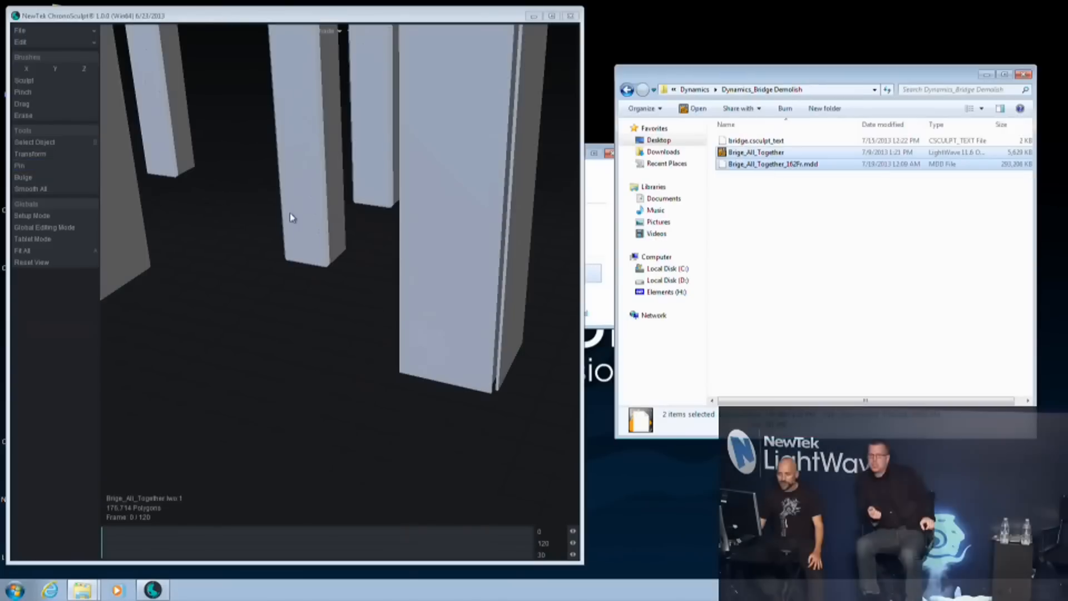
# Maximize the ChronoSculpt window and frame the entire bridge with its arched truss in the viewport
pyautogui.doubleClick(418, 23)
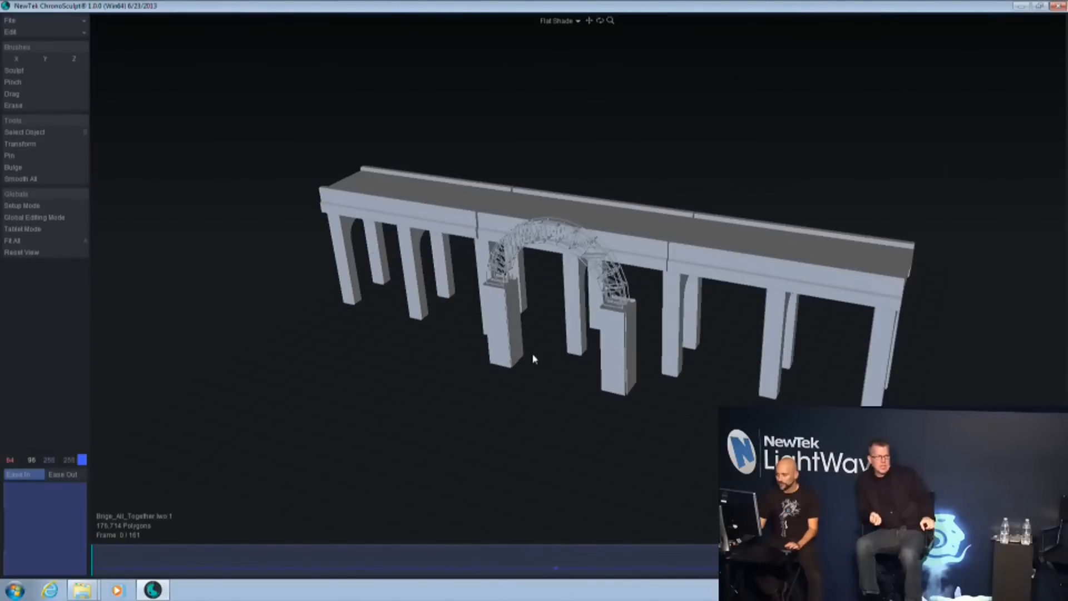
pyautogui.keyDown('ctrl'); pyautogui.keyDown('alt'); pyautogui.moveTo(532, 359); pyautogui.dragTo(594, 340); pyautogui.keyUp('alt'); pyautogui.keyUp('ctrl')
pyautogui.keyDown('ctrl'); pyautogui.keyDown('alt'); pyautogui.moveTo(753, 348); pyautogui.dragTo(701, 341); pyautogui.keyUp('alt'); pyautogui.keyUp('ctrl')
pyautogui.keyDown('alt'); pyautogui.moveTo(621, 192); pyautogui.dragTo(617, 208); pyautogui.keyUp('alt')
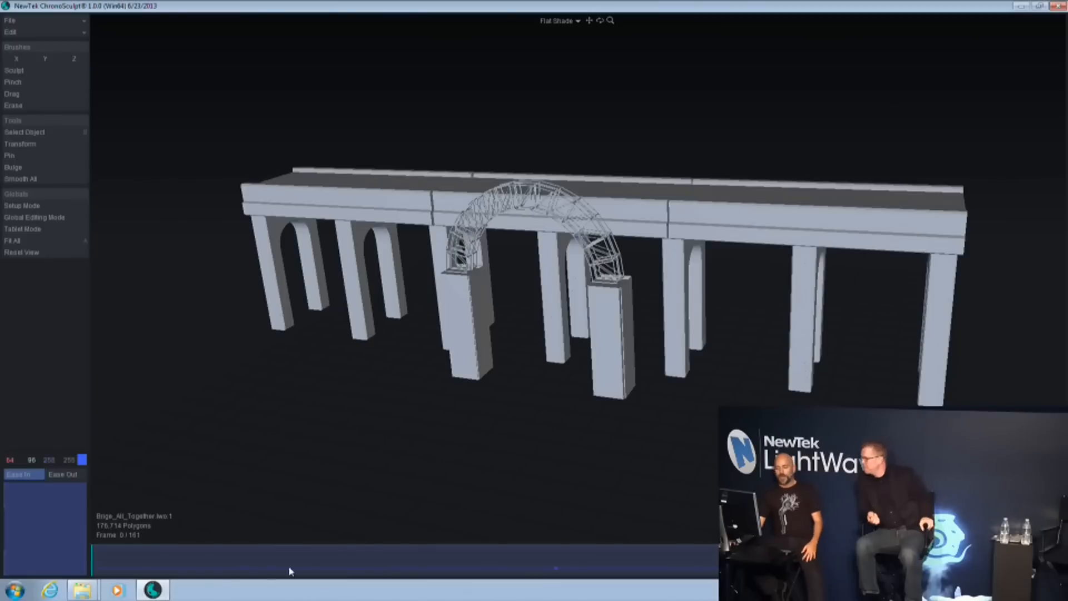
# Rewind to frame 0 and play the bridge demolition, stopping at frame 20
pyautogui.moveTo(191, 567); pyautogui.dragTo(99, 552)
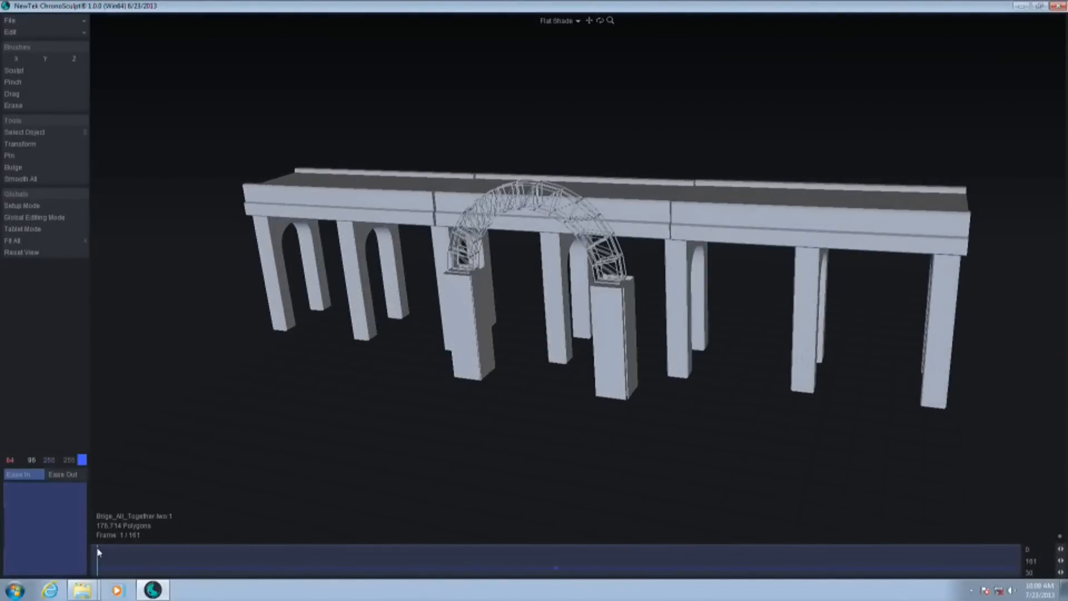
pyautogui.keyDown('alt'); pyautogui.keyDown('shift'); pyautogui.moveTo(591, 361); pyautogui.dragTo(589, 360); pyautogui.keyUp('shift'); pyautogui.keyUp('alt')
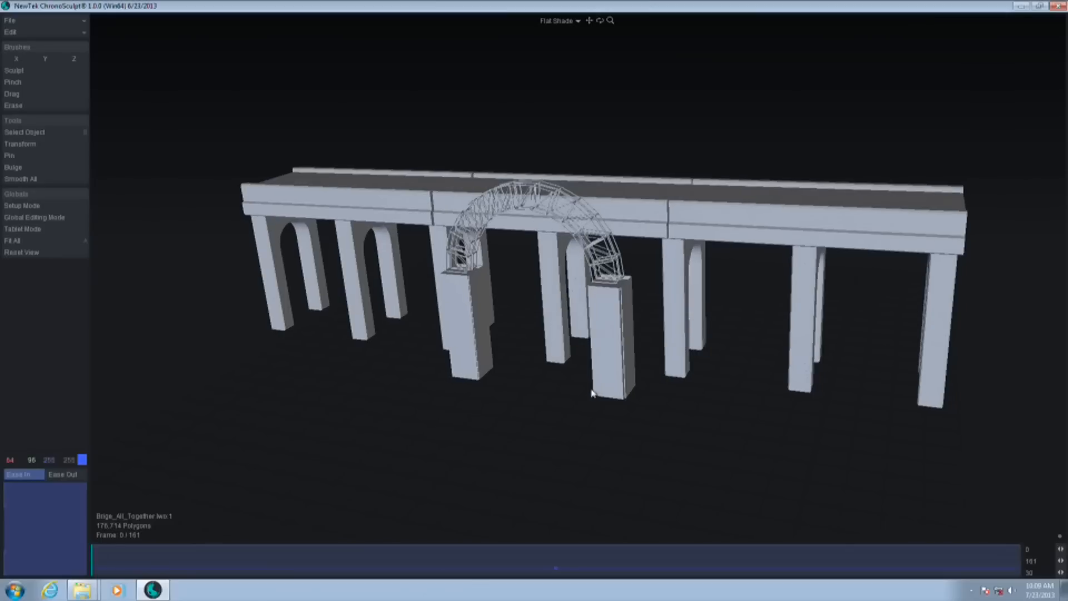
pyautogui.keyDown('alt'); pyautogui.moveTo(701, 402); pyautogui.dragTo(685, 408); pyautogui.keyUp('alt')
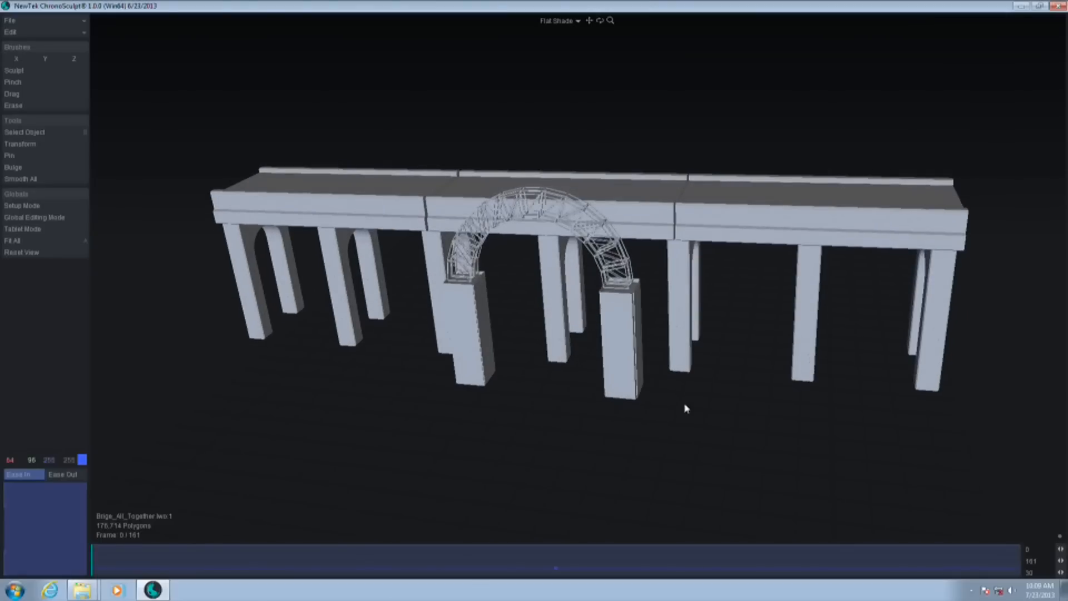
pyautogui.moveTo(103, 566); pyautogui.dragTo(88, 549)
pyautogui.press('space')
# Display the bridge as Hidden Line and scrub through the collapse to inspect its fractured geometry, stopping at frame 7
pyautogui.click(563, 22)
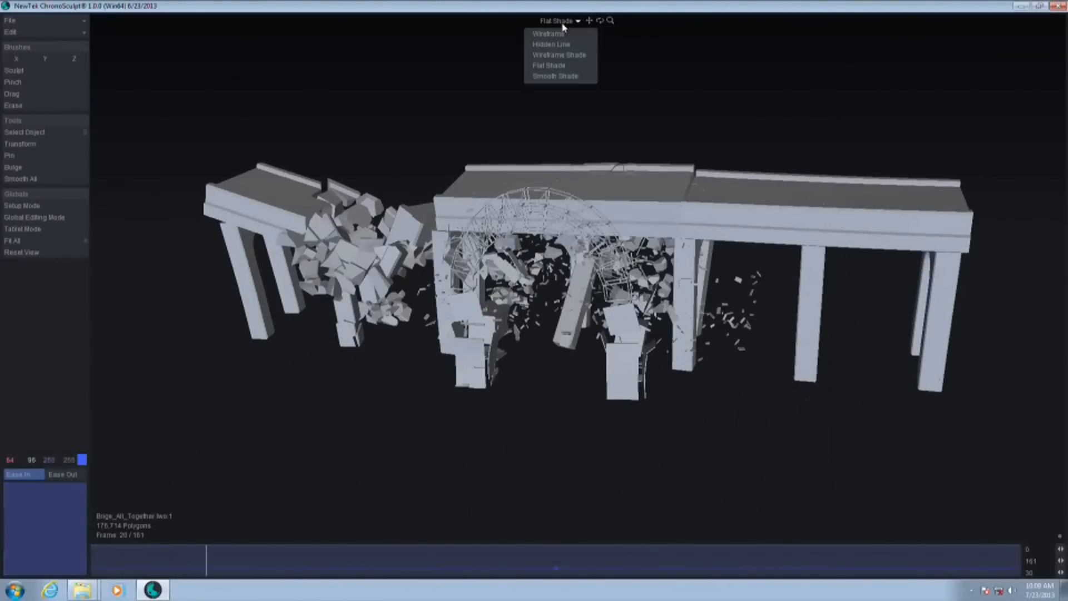
pyautogui.click(568, 45)
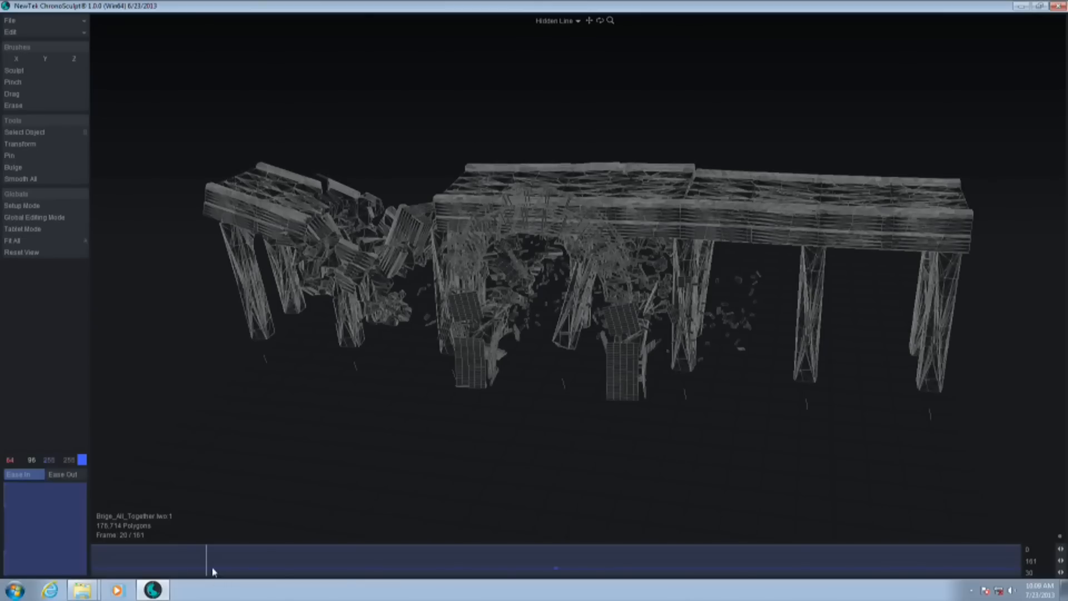
pyautogui.moveTo(127, 562); pyautogui.dragTo(495, 543)
pyautogui.scroll(5, 614, 353)
pyautogui.moveTo(646, 339); pyautogui.dragTo(584, 239, button='middle')
pyautogui.moveTo(497, 567); pyautogui.dragTo(132, 579)
pyautogui.keyDown('alt'); pyautogui.moveTo(445, 378); pyautogui.dragTo(720, 266); pyautogui.keyUp('alt')
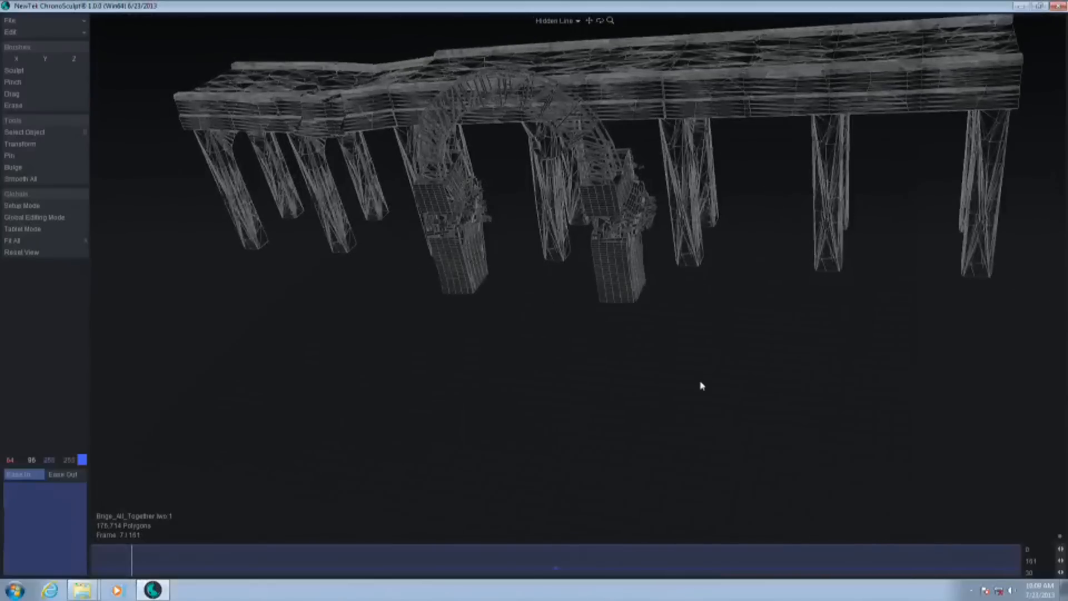
# Set the viewport back to Flat Shade, view the bridge from its end and rewind to frame 0
pyautogui.click(555, 21)
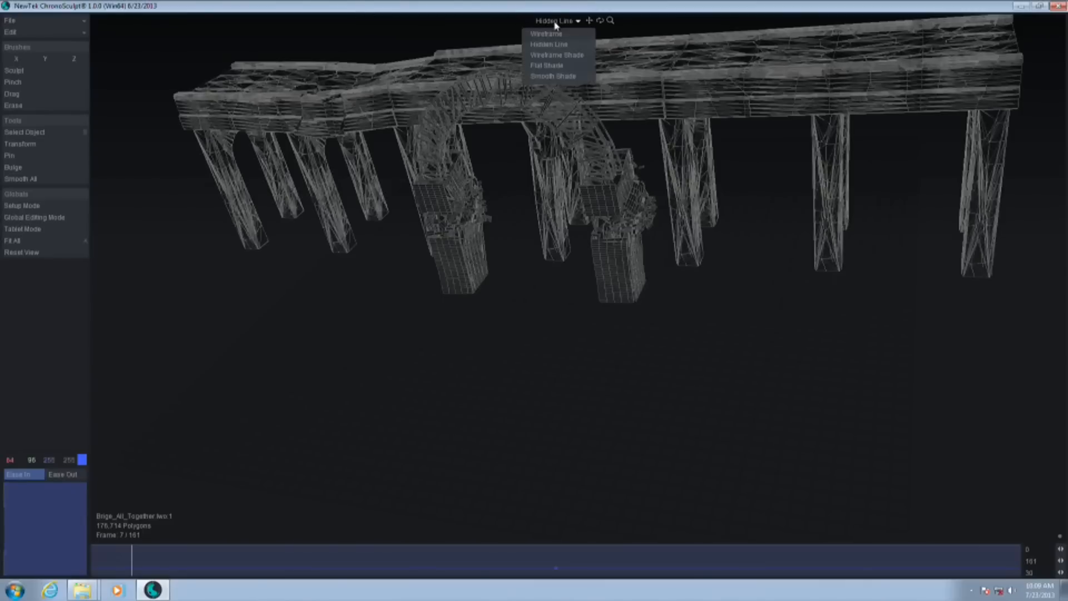
pyautogui.click(547, 66)
pyautogui.keyDown('alt'); pyautogui.moveTo(676, 352); pyautogui.dragTo(465, 65); pyautogui.keyUp('alt')
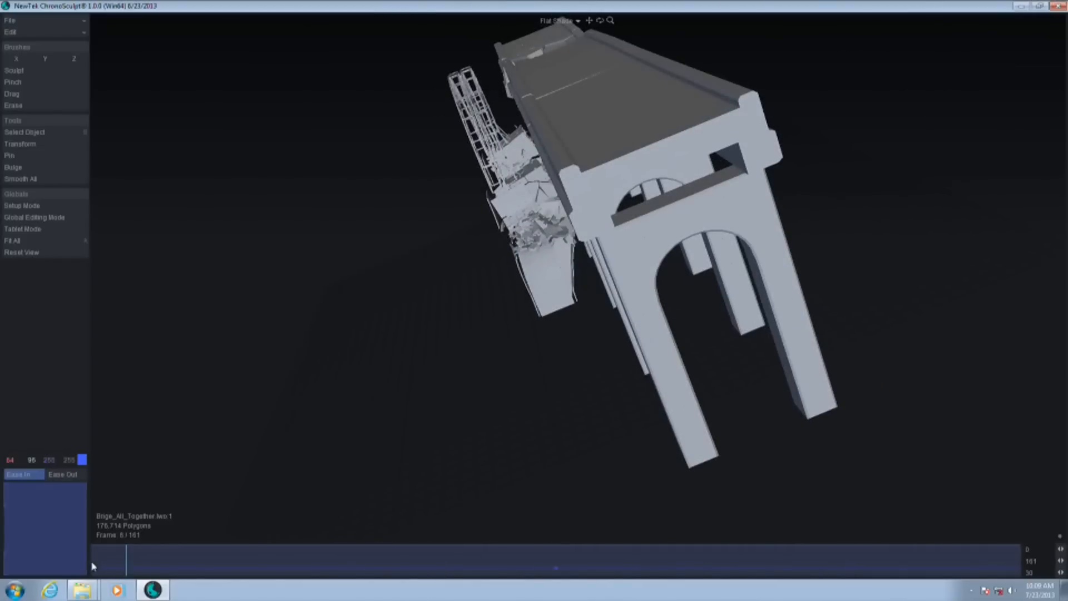
pyautogui.moveTo(93, 567); pyautogui.dragTo(76, 563)
pyautogui.keyDown('alt'); pyautogui.moveTo(719, 145); pyautogui.dragTo(3, 354); pyautogui.keyUp('alt')
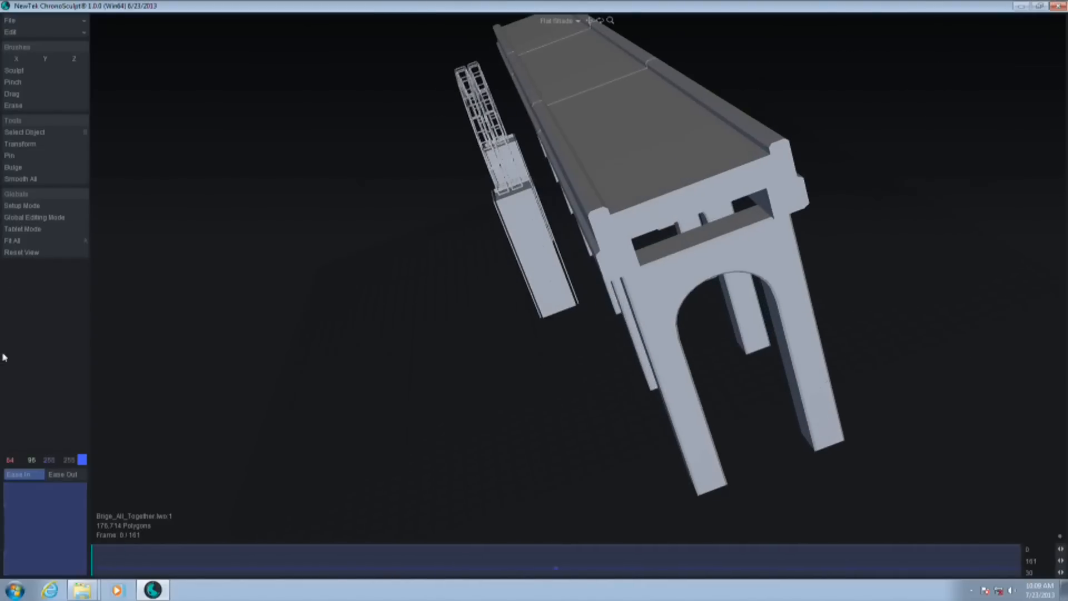
# At frame 0, brush pins over the arched truss and both of its supporting pillars using a 3.79 m Pin radius
pyautogui.click(22, 156)
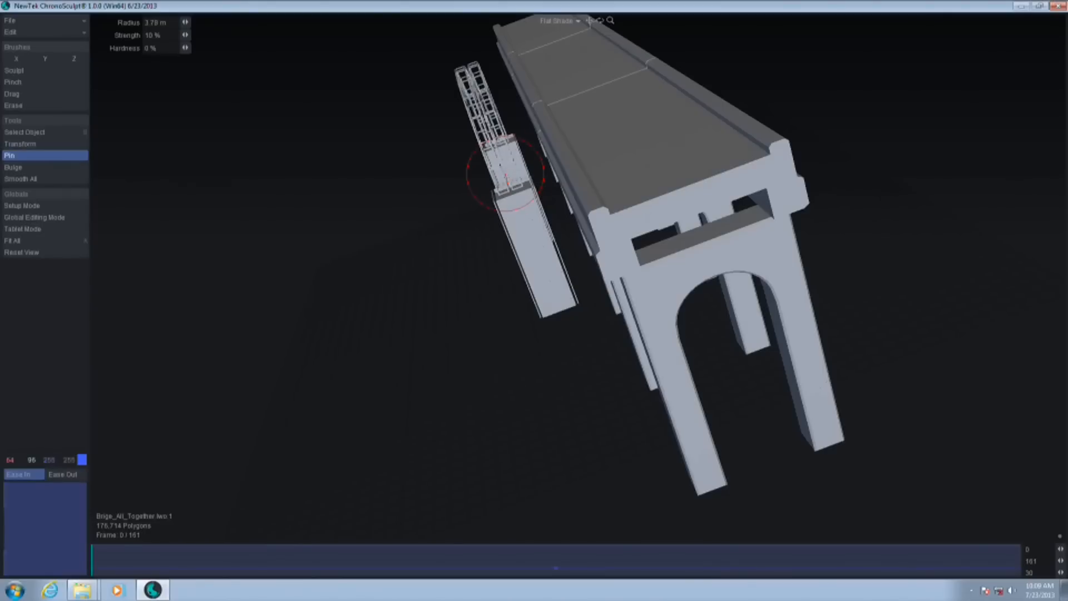
pyautogui.moveTo(467, 74); pyautogui.dragTo(513, 223)
pyautogui.keyDown('alt'); pyautogui.moveTo(550, 307); pyautogui.dragTo(524, 380); pyautogui.keyUp('alt')
pyautogui.keyDown('alt'); pyautogui.moveTo(740, 361); pyautogui.dragTo(764, 356); pyautogui.keyUp('alt')
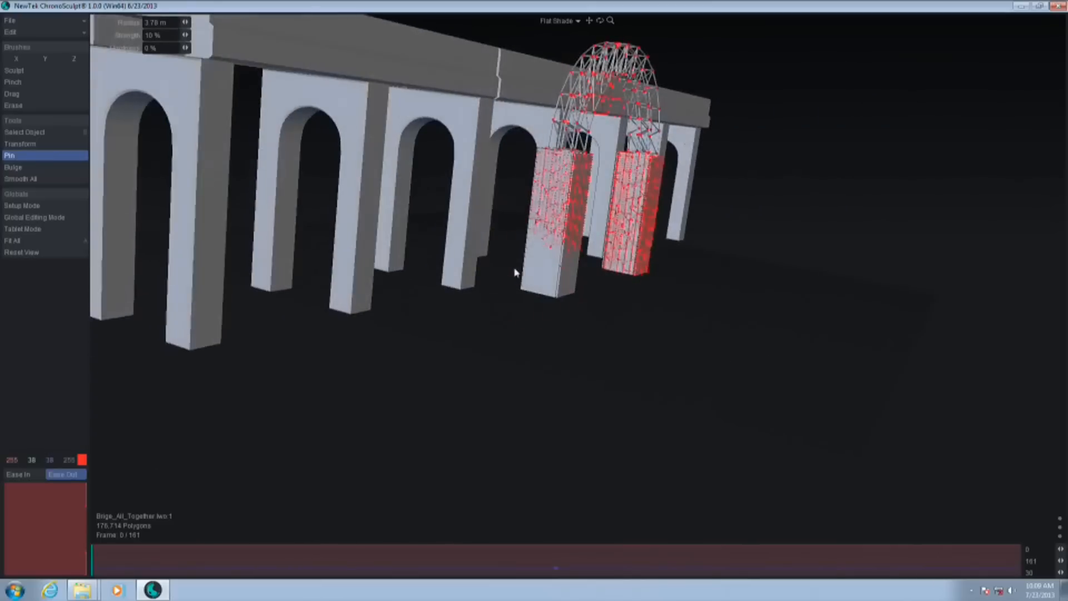
pyautogui.keyDown('alt'); pyautogui.moveTo(577, 341); pyautogui.dragTo(677, 350); pyautogui.keyUp('alt')
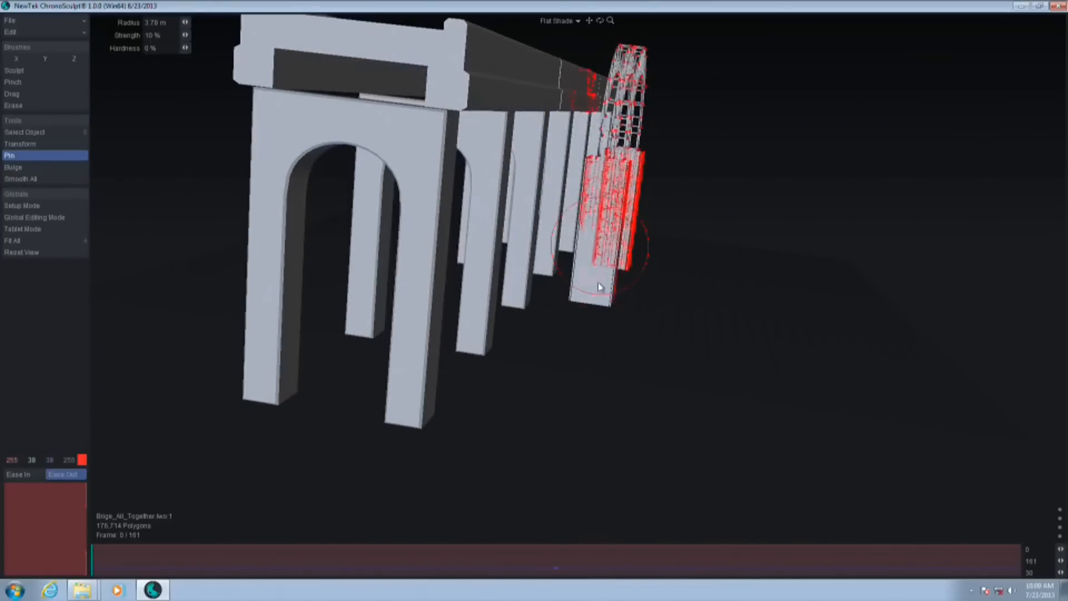
pyautogui.keyDown('alt'); pyautogui.moveTo(639, 289); pyautogui.dragTo(650, 222); pyautogui.keyUp('alt')
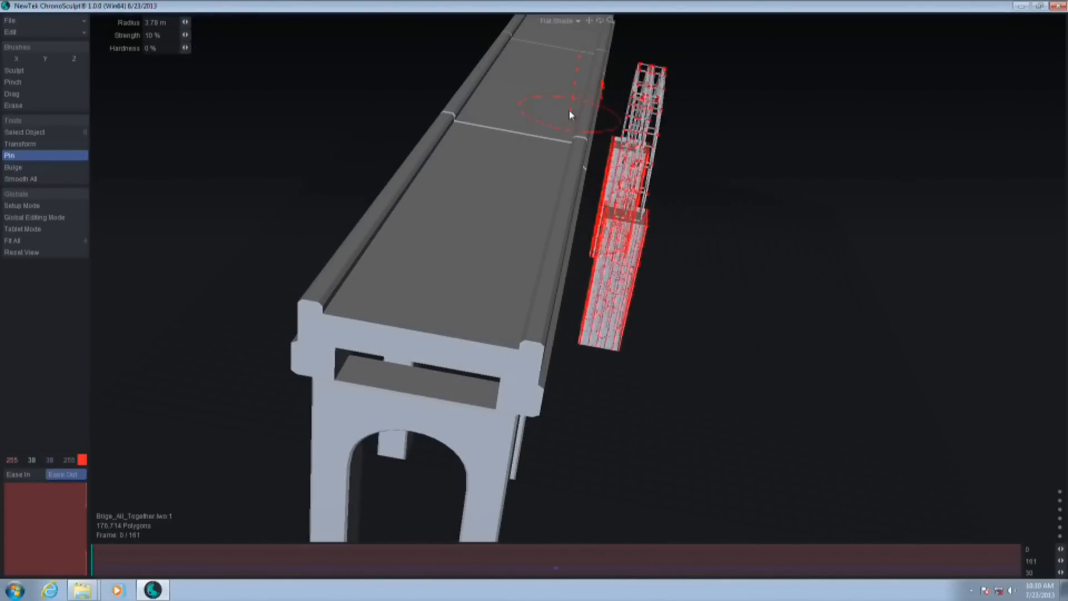
pyautogui.keyDown('alt'); pyautogui.moveTo(753, 301); pyautogui.dragTo(688, 360); pyautogui.keyUp('alt')
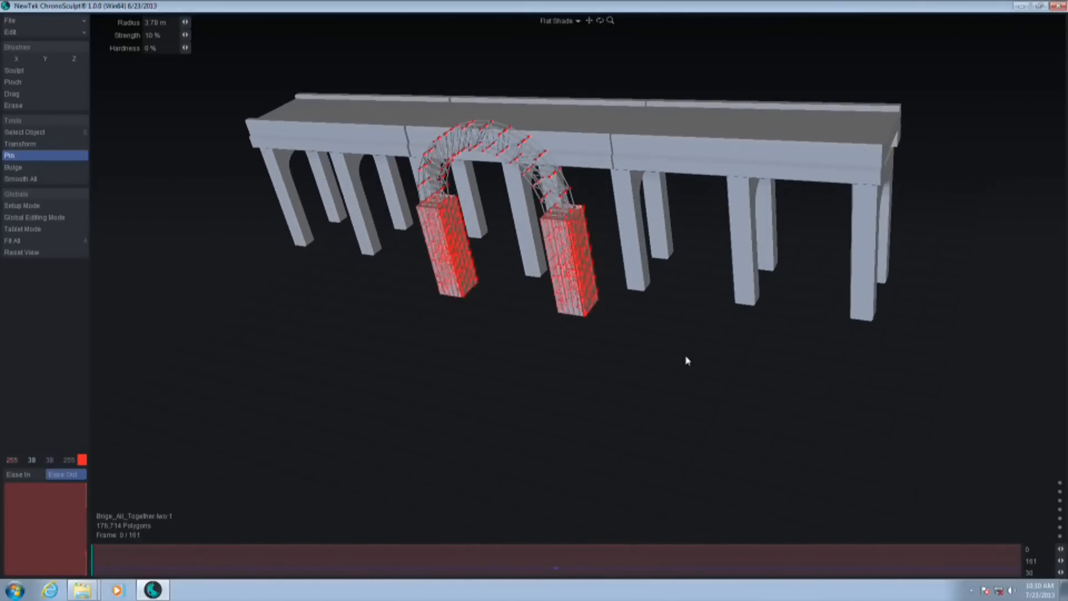
# Scrub the demolition past frame 51 to frame 78 to check the pinned truss and pillars during the collapse
pyautogui.keyDown('alt'); pyautogui.moveTo(568, 374); pyautogui.dragTo(269, 468); pyautogui.keyUp('alt')
pyautogui.moveTo(104, 569); pyautogui.dragTo(385, 574)
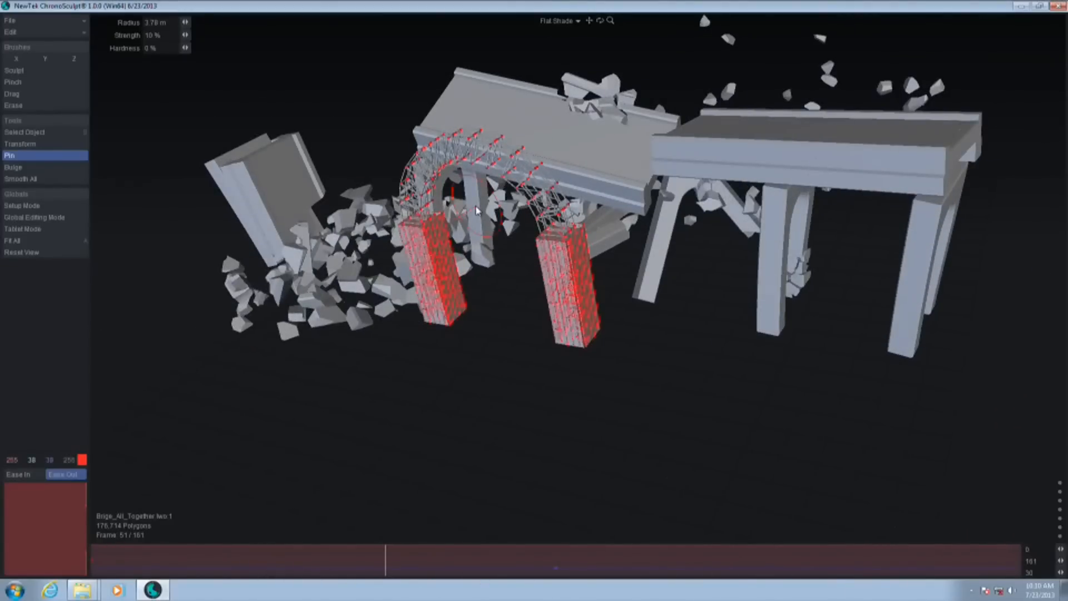
pyautogui.moveTo(382, 557); pyautogui.dragTo(547, 559)
# At frame 78, brush pins over the loose debris fragments beside the collapsed bridge section to return them to their original positions
pyautogui.keyDown('alt'); pyautogui.moveTo(694, 383); pyautogui.dragTo(487, 141); pyautogui.keyUp('alt')
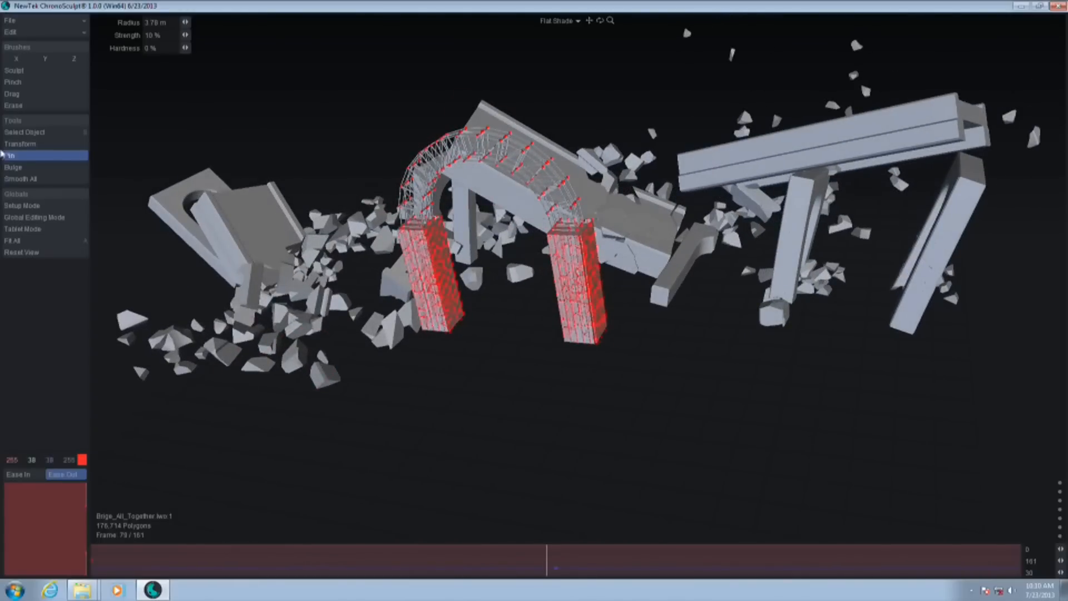
pyautogui.moveTo(196, 325); pyautogui.dragTo(317, 388)
pyautogui.moveTo(141, 311); pyautogui.dragTo(185, 353)
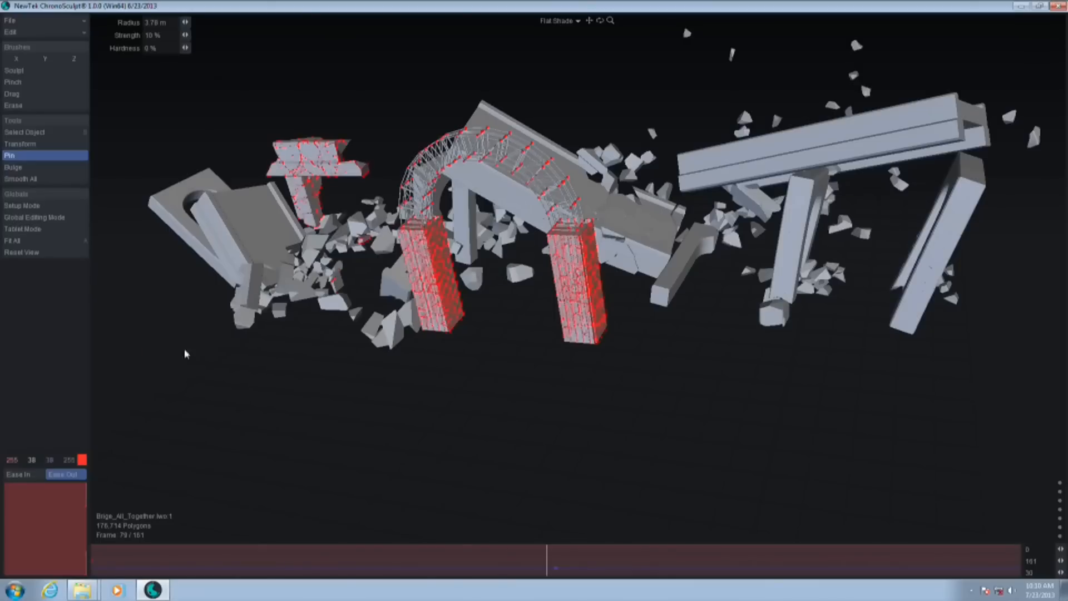
# At frame 78, brush pins over the rest of the collapsed end section, its pillars and the loose fragment beside it
pyautogui.moveTo(233, 205); pyautogui.dragTo(178, 155)
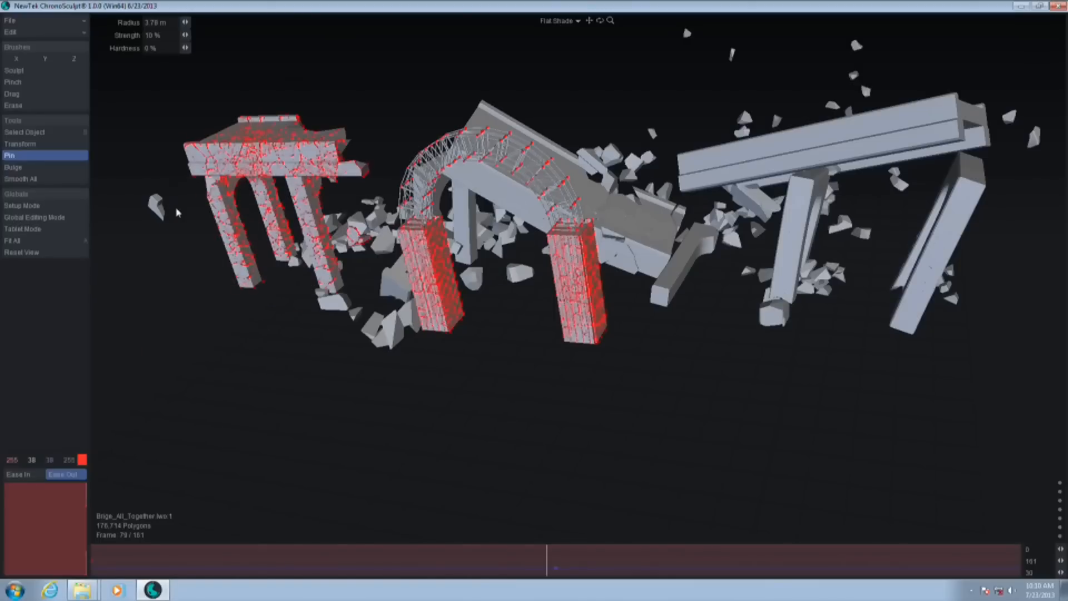
pyautogui.click(157, 205)
# At frame 85, brush pins over the opposite end section's deck, pillars and nearby fragments using an 8.11 m Pin radius
pyautogui.moveTo(546, 555)
pyautogui.mouseDown()
pyautogui.moveTo(185, 566)
pyautogui.moveTo(887, 573)
pyautogui.moveTo(60, 553)
pyautogui.moveTo(806, 553)
pyautogui.moveTo(312, 557)
pyautogui.moveTo(78, 545)
pyautogui.moveTo(583, 574)
pyautogui.mouseUp()
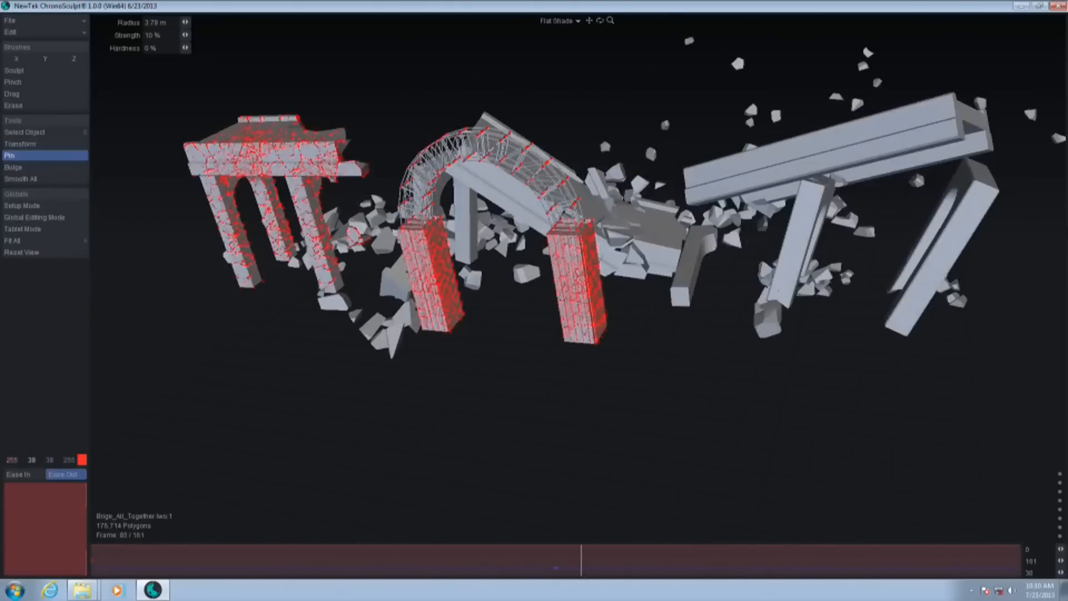
pyautogui.moveTo(836, 161); pyautogui.dragTo(896, 124, button='right')
pyautogui.moveTo(896, 125); pyautogui.dragTo(907, 289)
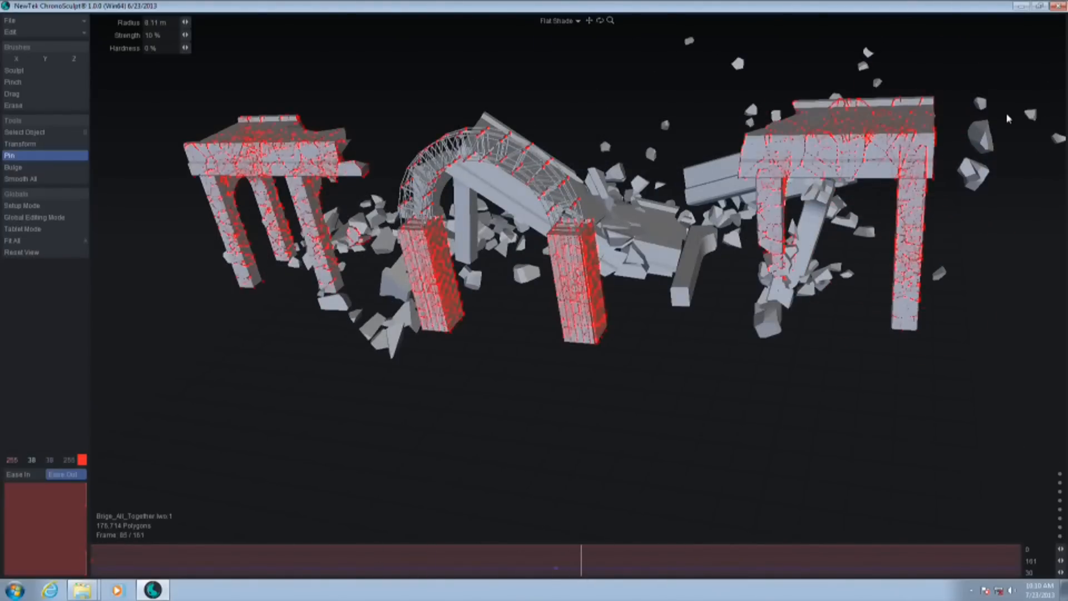
pyautogui.click(984, 141)
pyautogui.click(1057, 140)
pyautogui.keyDown('alt'); pyautogui.keyDown('shift'); pyautogui.moveTo(982, 123); pyautogui.dragTo(923, 130); pyautogui.keyUp('shift'); pyautogui.keyUp('alt')
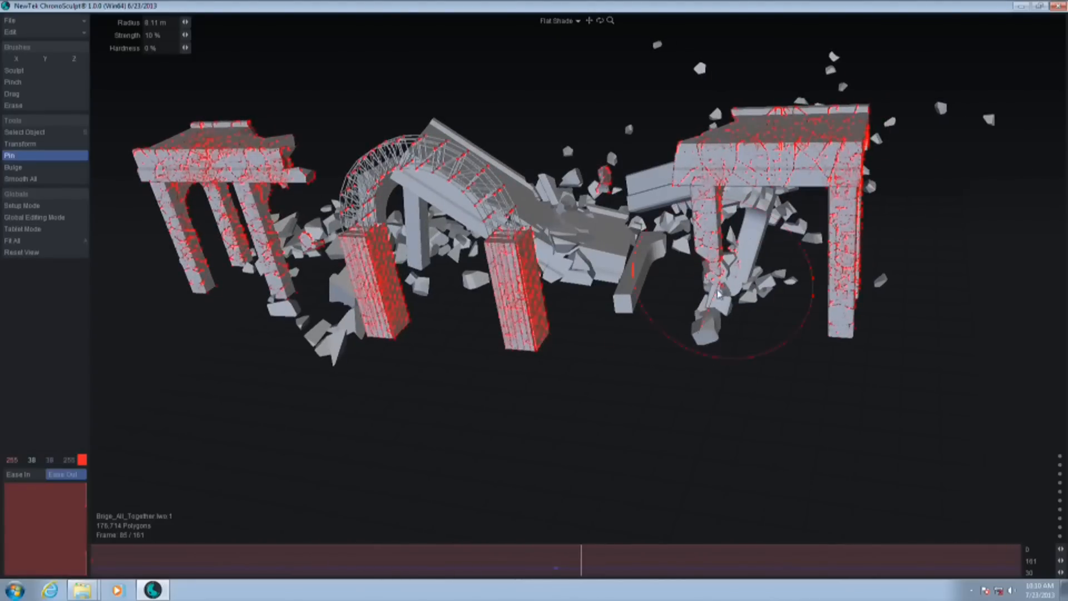
# Brush pins over that end section's remaining broken pillars and the fragments floating beyond its outer end
pyautogui.moveTo(720, 286); pyautogui.dragTo(758, 67)
pyautogui.keyDown('alt'); pyautogui.moveTo(565, 405); pyautogui.dragTo(409, 396); pyautogui.keyUp('alt')
pyautogui.keyDown('alt'); pyautogui.moveTo(982, 376); pyautogui.dragTo(798, 389); pyautogui.keyUp('alt')
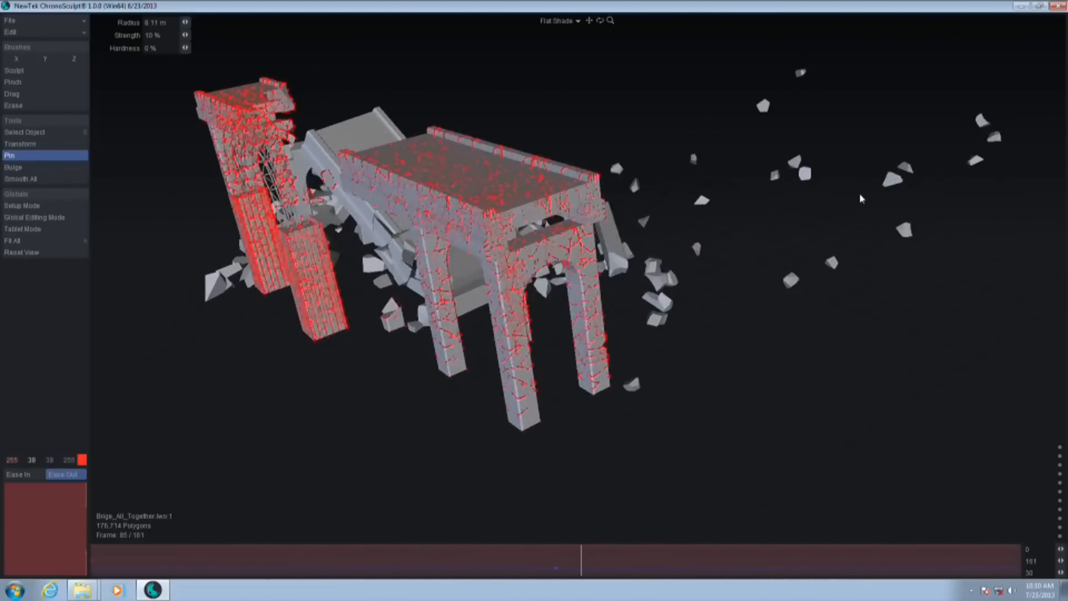
pyautogui.moveTo(988, 127)
pyautogui.mouseDown()
pyautogui.moveTo(798, 250)
pyautogui.moveTo(807, 172)
pyautogui.moveTo(775, 131)
pyautogui.moveTo(816, 88)
pyautogui.mouseUp()
pyautogui.keyDown('alt'); pyautogui.moveTo(868, 398); pyautogui.dragTo(788, 409); pyautogui.keyUp('alt')
pyautogui.keyDown('ctrl'); pyautogui.keyDown('alt'); pyautogui.moveTo(787, 409); pyautogui.dragTo(737, 423); pyautogui.keyUp('alt'); pyautogui.keyUp('ctrl')
pyautogui.moveTo(868, 339)
pyautogui.keyDown('alt'); pyautogui.mouseDown()
pyautogui.moveTo(827, 334)
pyautogui.moveTo(768, 434)
pyautogui.moveTo(788, 428)
pyautogui.mouseUp(); pyautogui.keyUp('alt')
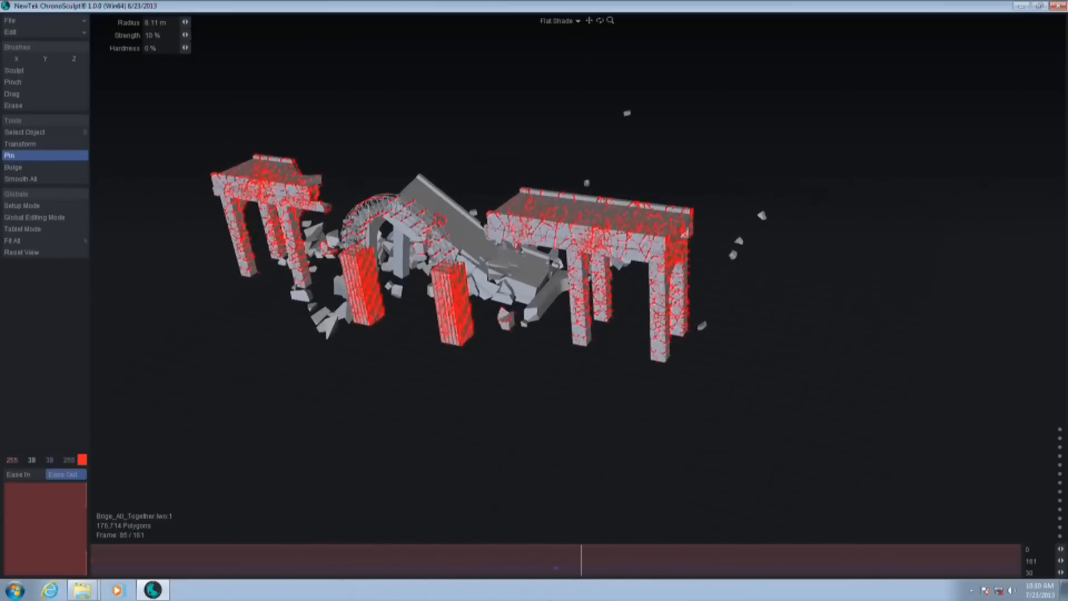
# At frame 105, brush the pins off the arched truss and its two supporting pillars so they collapse again
pyautogui.moveTo(581, 571); pyautogui.dragTo(697, 567)
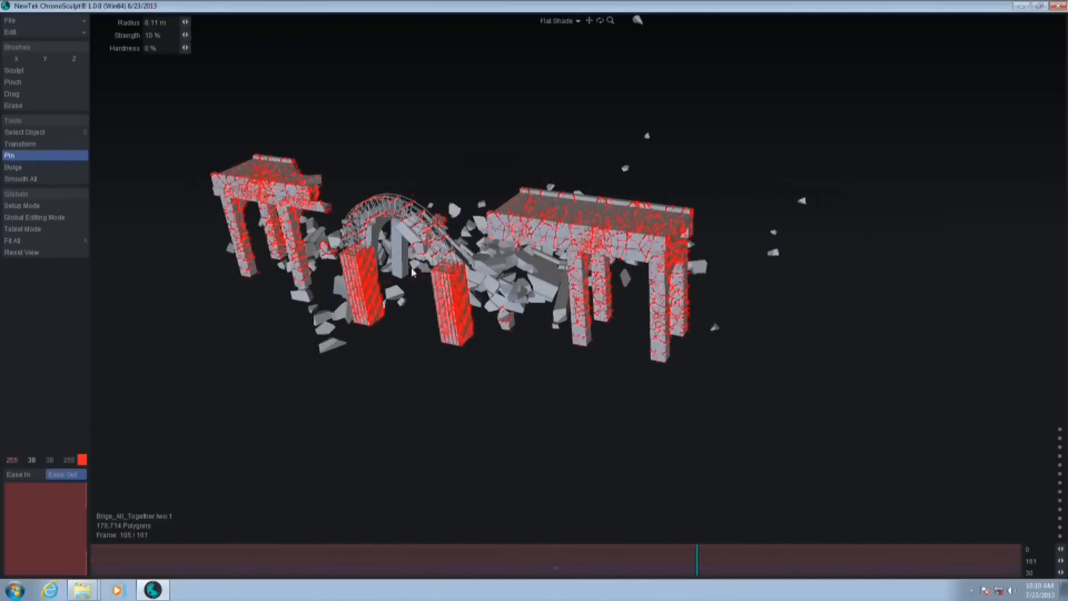
pyautogui.keyDown('alt'); pyautogui.moveTo(460, 325); pyautogui.dragTo(334, 232); pyautogui.keyUp('alt')
pyautogui.moveTo(361, 267)
pyautogui.mouseDown()
pyautogui.moveTo(357, 329)
pyautogui.moveTo(479, 360)
pyautogui.moveTo(448, 298)
pyautogui.mouseUp()
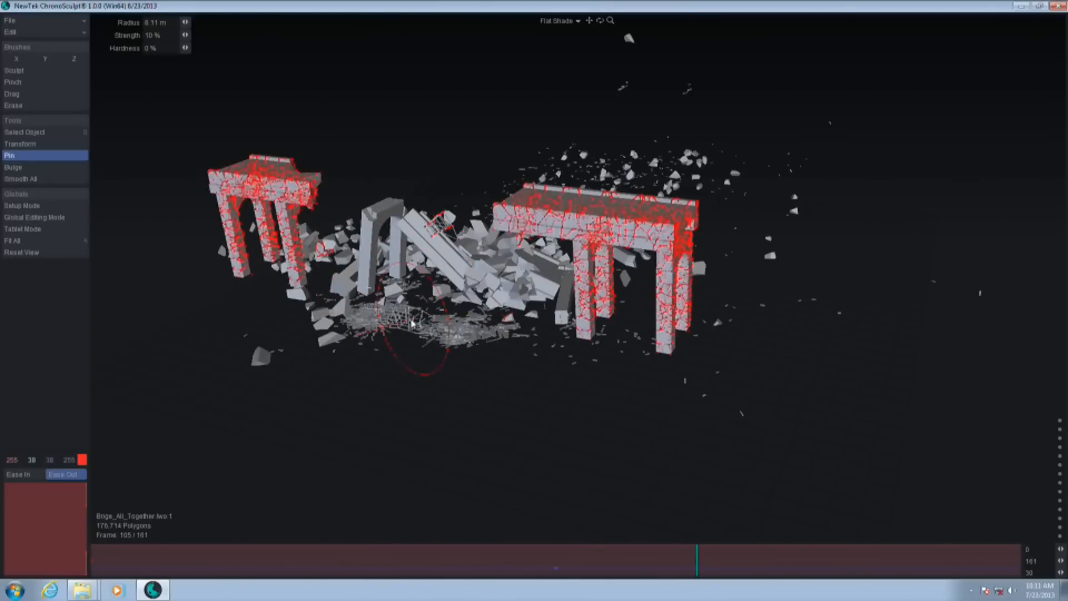
# Scrub the demolition back to frame 74 and examine the collapse between the pinned end sections up close
pyautogui.moveTo(675, 572); pyautogui.dragTo(509, 563)
pyautogui.press('space')
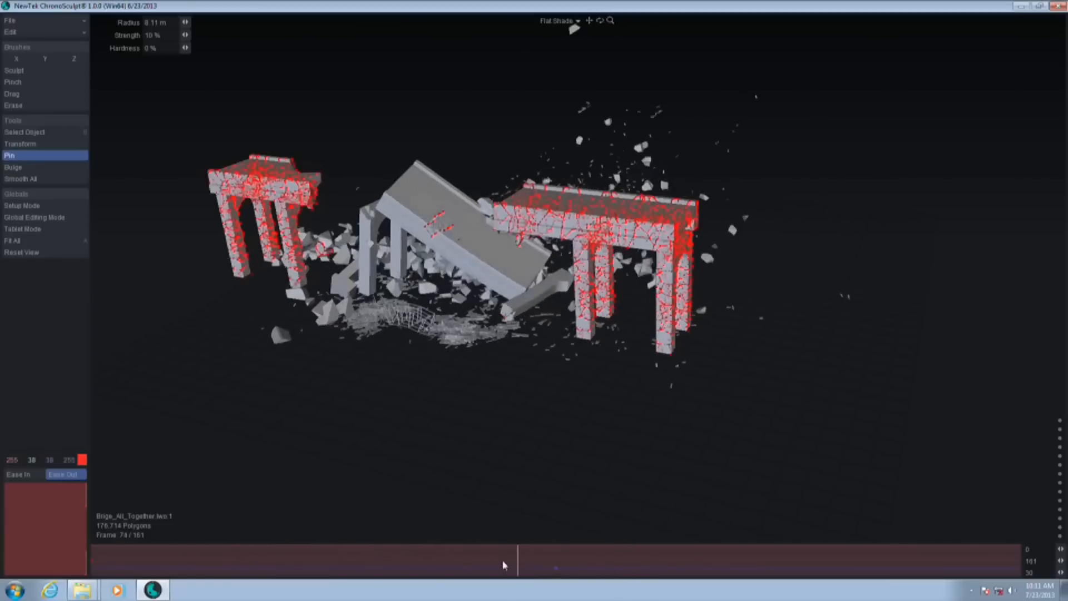
pyautogui.scroll(5, 414, 205)
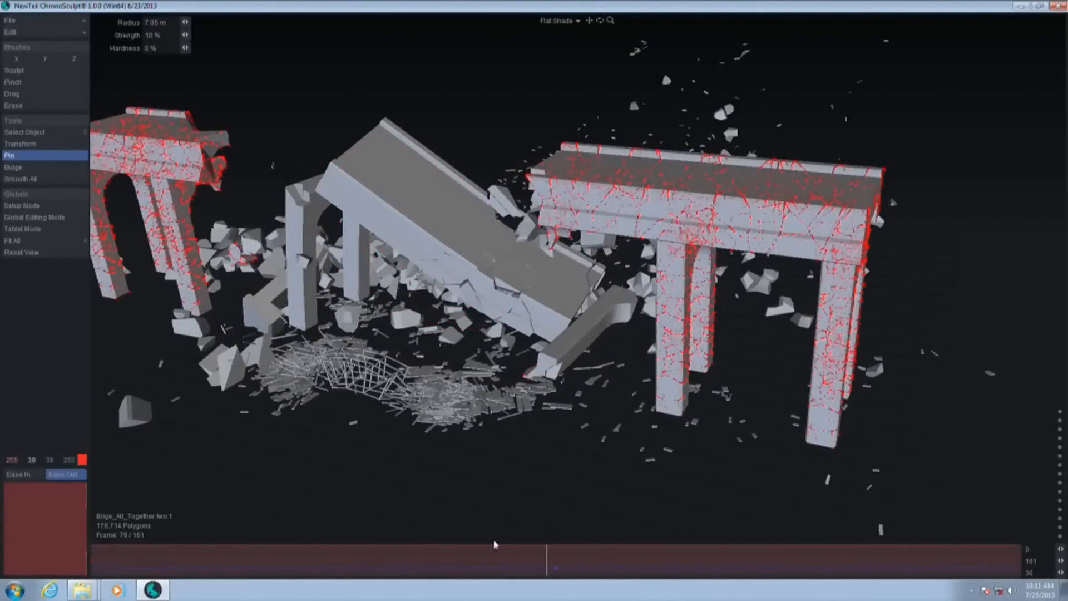
# Try shifting the whole bridge animation clip earlier in time, review frame 63, and return the clip to its original position
pyautogui.moveTo(556, 569); pyautogui.dragTo(358, 557)
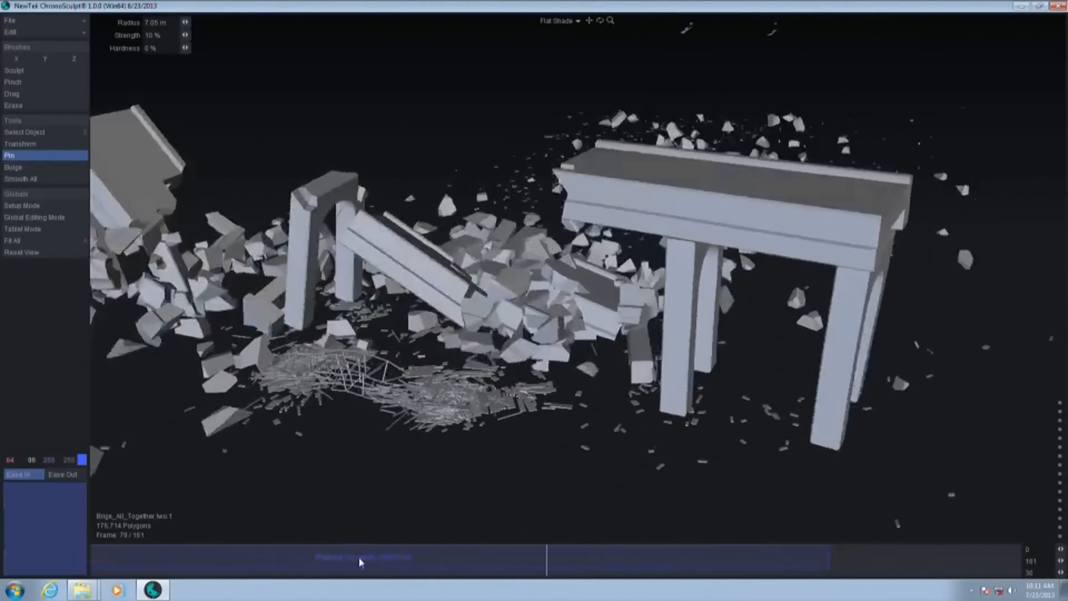
pyautogui.moveTo(551, 564); pyautogui.dragTo(453, 576)
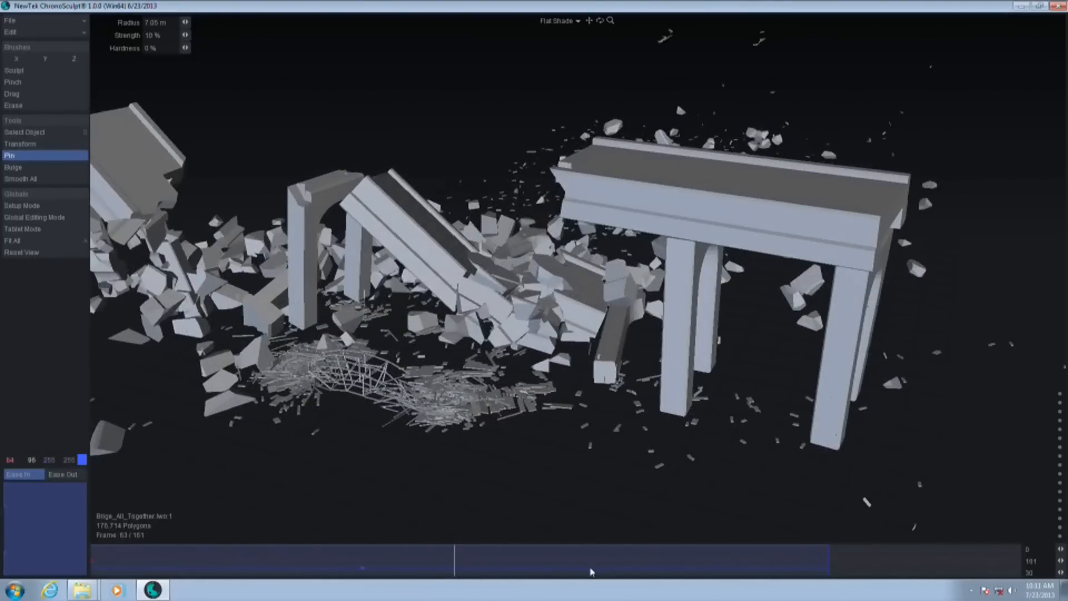
pyautogui.moveTo(362, 568)
pyautogui.mouseDown()
pyautogui.moveTo(708, 568)
pyautogui.moveTo(550, 582)
pyautogui.mouseUp()
# Rewind to frame 0 and try deforming the deck of all three bridge sections with the Drag brush at large radii
pyautogui.moveTo(463, 570); pyautogui.dragTo(91, 571)
pyautogui.moveTo(289, 365)
pyautogui.mouseDown(button='middle')
pyautogui.moveTo(419, 419)
pyautogui.moveTo(624, 302)
pyautogui.moveTo(544, 350)
pyautogui.moveTo(524, 329)
pyautogui.mouseUp(button='middle')
pyautogui.click(23, 95)
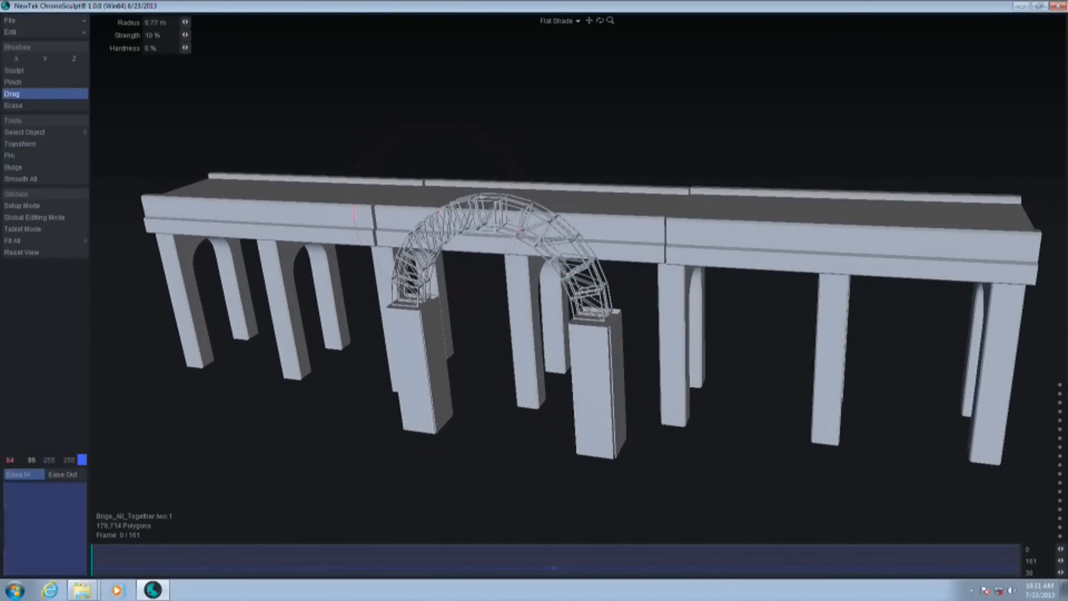
pyautogui.moveTo(284, 211)
pyautogui.mouseDown()
pyautogui.moveTo(286, 186)
pyautogui.moveTo(305, 187)
pyautogui.mouseUp()
pyautogui.moveTo(806, 231)
pyautogui.mouseDown()
pyautogui.moveTo(779, 256)
pyautogui.moveTo(787, 267)
pyautogui.mouseUp()
pyautogui.keyDown('alt'); pyautogui.moveTo(624, 113); pyautogui.dragTo(643, 91); pyautogui.keyUp('alt')
pyautogui.moveTo(543, 177)
pyautogui.mouseDown()
pyautogui.moveTo(554, 156)
pyautogui.moveTo(545, 154)
pyautogui.mouseUp()
pyautogui.moveTo(603, 315)
pyautogui.keyDown('alt'); pyautogui.mouseDown()
pyautogui.moveTo(668, 332)
pyautogui.moveTo(727, 303)
pyautogui.moveTo(683, 262)
pyautogui.mouseUp(); pyautogui.keyUp('alt')
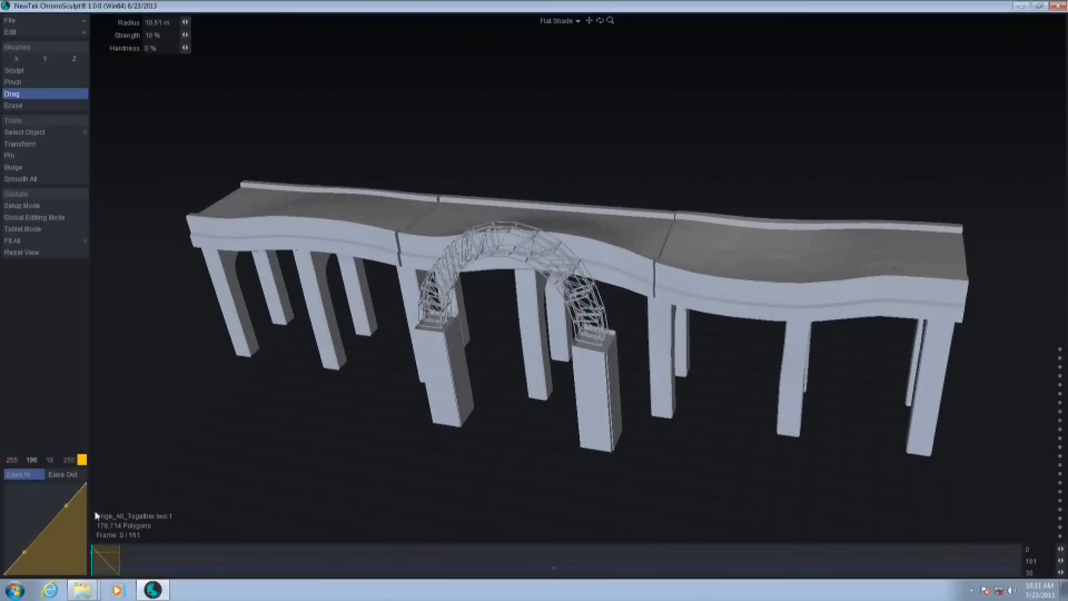
# Undo the Drag deformations of the bridge, redo the clip's return to its original timing, and go back to frame 0
pyautogui.press('a')
pyautogui.hotkey('ctrl', 'z')
pyautogui.hotkey('ctrl', 'z')
pyautogui.hotkey('ctrl', 'z')
pyautogui.hotkey('ctrl', 'z')
pyautogui.hotkey('ctrl', 'z')
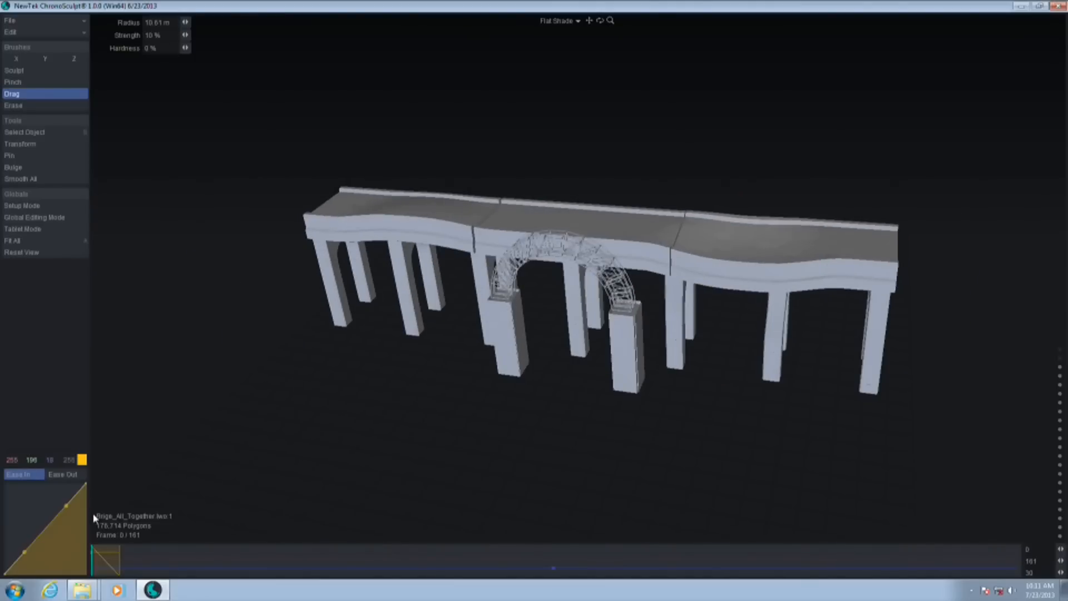
pyautogui.moveTo(117, 549); pyautogui.dragTo(64, 529)
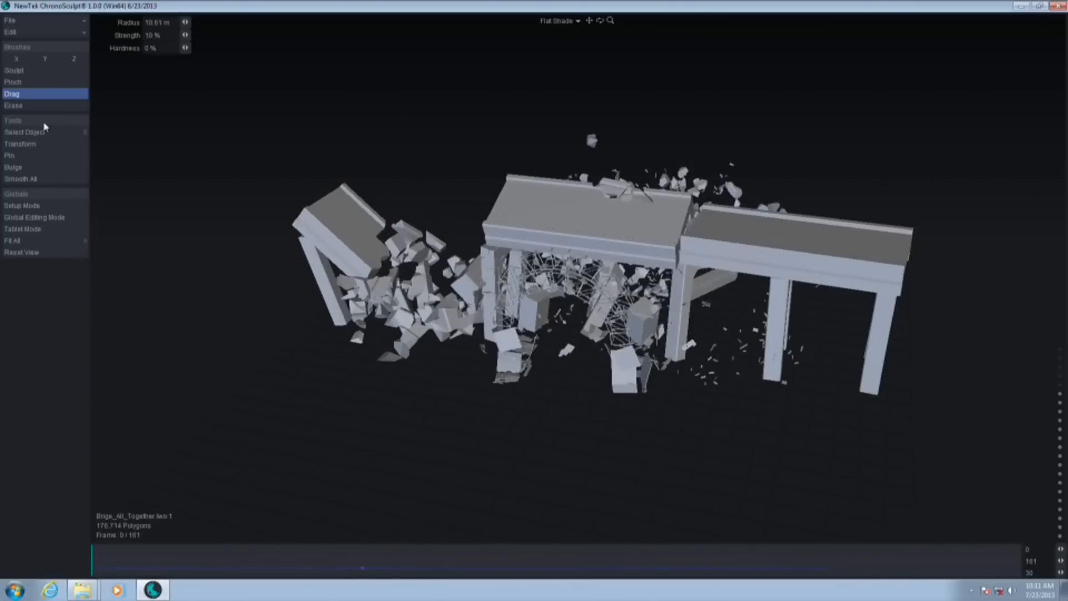
pyautogui.hotkey('ctrl', 'y')
pyautogui.moveTo(98, 566); pyautogui.dragTo(1, 528)
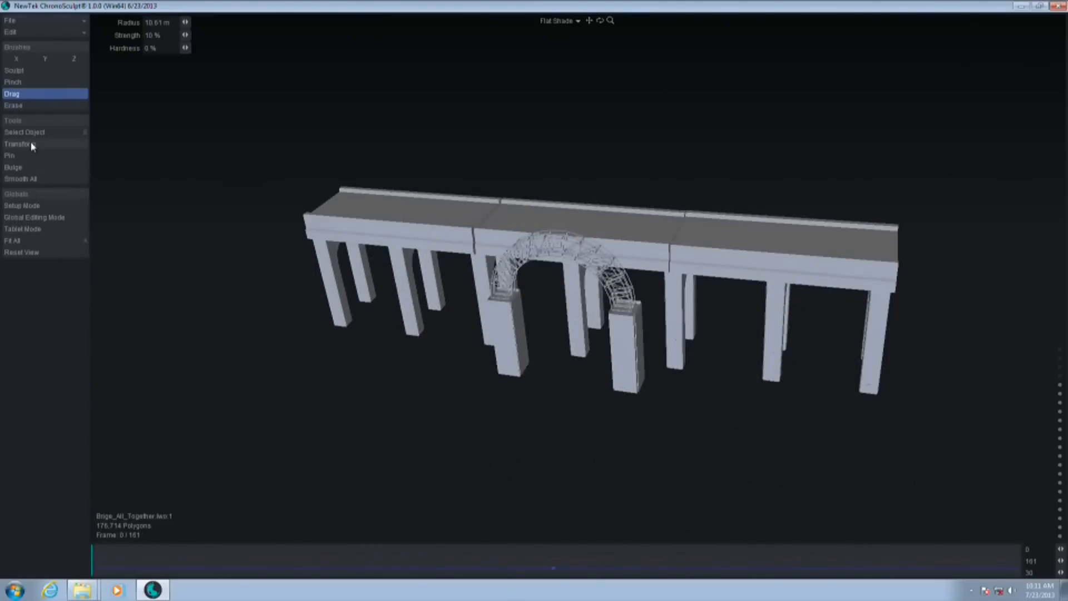
# Turn on Global Editing Mode and pull the deck sections and both bridge ends out of shape with a 12.19 m Drag brush
pyautogui.click(43, 220)
pyautogui.moveTo(580, 241); pyautogui.dragTo(579, 228)
pyautogui.moveTo(402, 227); pyautogui.dragTo(399, 252)
pyautogui.moveTo(800, 260); pyautogui.dragTo(800, 277)
pyautogui.moveTo(890, 242)
pyautogui.mouseDown()
pyautogui.moveTo(906, 249)
pyautogui.moveTo(895, 280)
pyautogui.mouseUp()
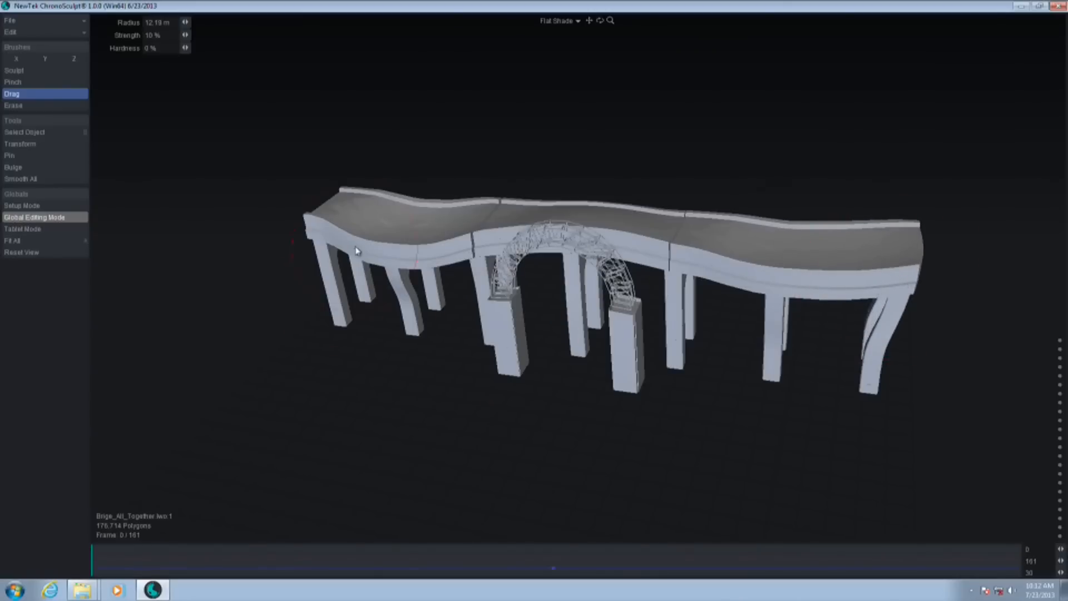
pyautogui.moveTo(345, 255); pyautogui.dragTo(315, 260)
pyautogui.moveTo(112, 559)
pyautogui.mouseDown()
pyautogui.moveTo(444, 559)
pyautogui.moveTo(73, 558)
pyautogui.mouseUp()
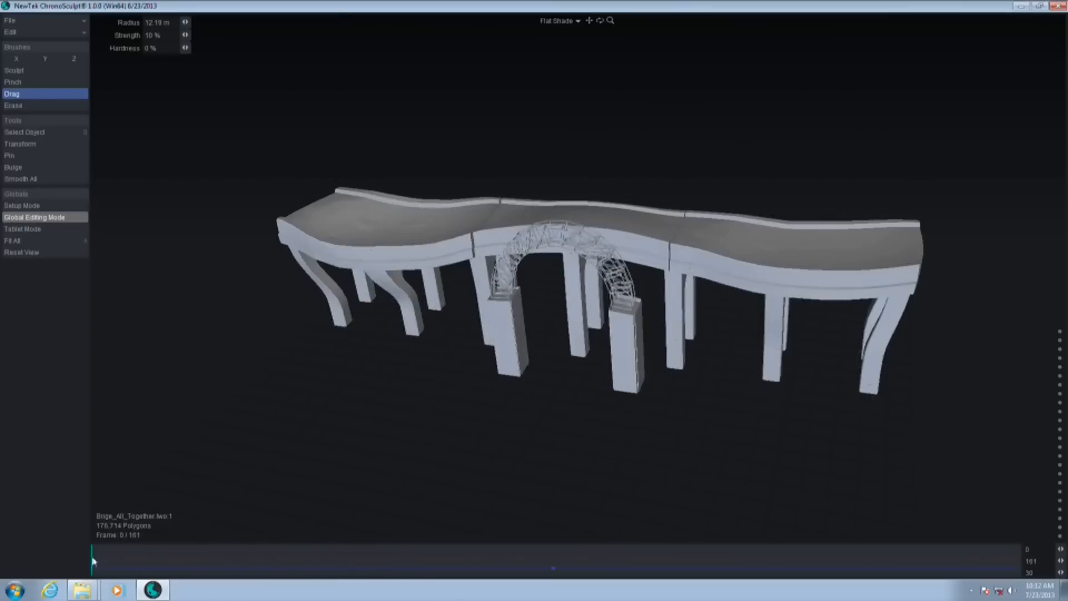
# Undo all the deck and bridge-end deformations made in Global Editing Mode
pyautogui.hotkey('ctrl', 'z')
pyautogui.hotkey('ctrl', 'z')
pyautogui.hotkey('ctrl', 'z')
pyautogui.hotkey('ctrl', 'z')
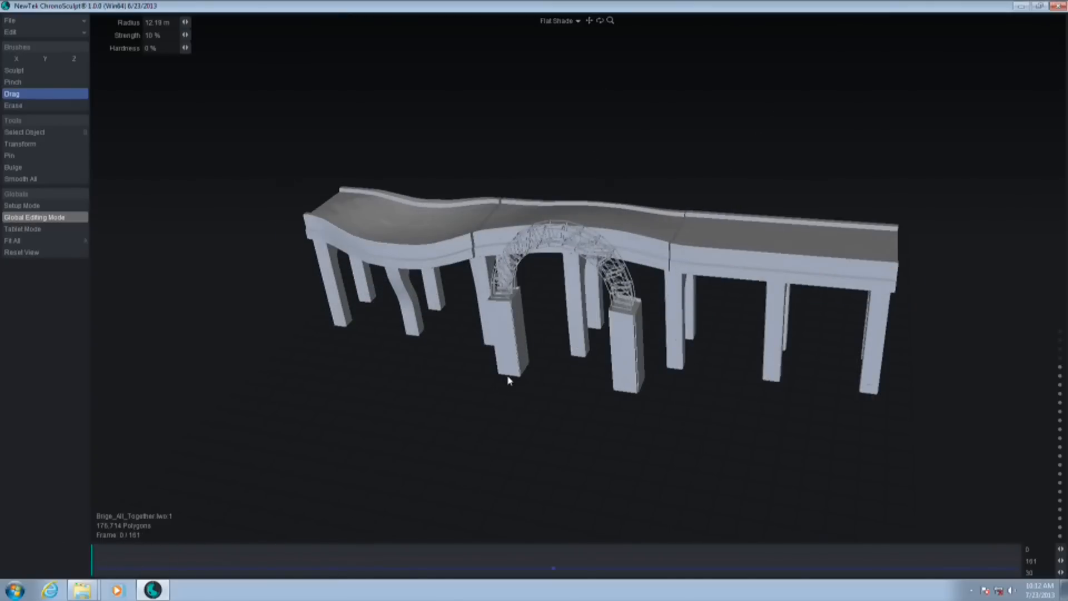
pyautogui.hotkey('ctrl', 'z')
pyautogui.hotkey('ctrl', 'z')
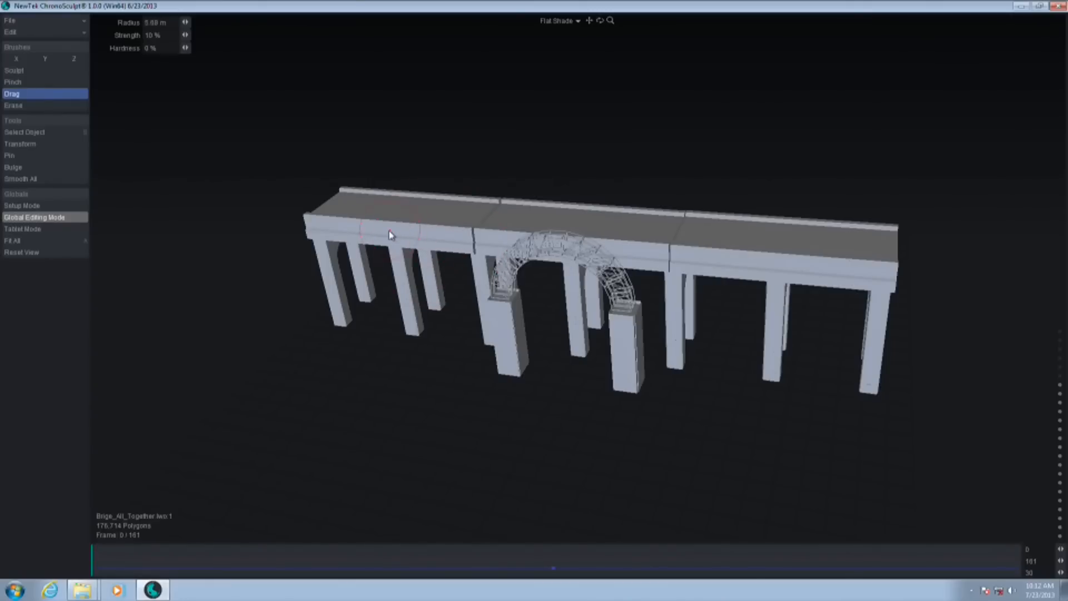
# At frame 0, pull gentle bumps and dips along the bridge deck with the Drag brush at a 5.68 m radius
pyautogui.moveTo(382, 223)
pyautogui.mouseDown()
pyautogui.moveTo(390, 203)
pyautogui.moveTo(387, 222)
pyautogui.mouseUp()
pyautogui.moveTo(538, 209); pyautogui.dragTo(544, 203)
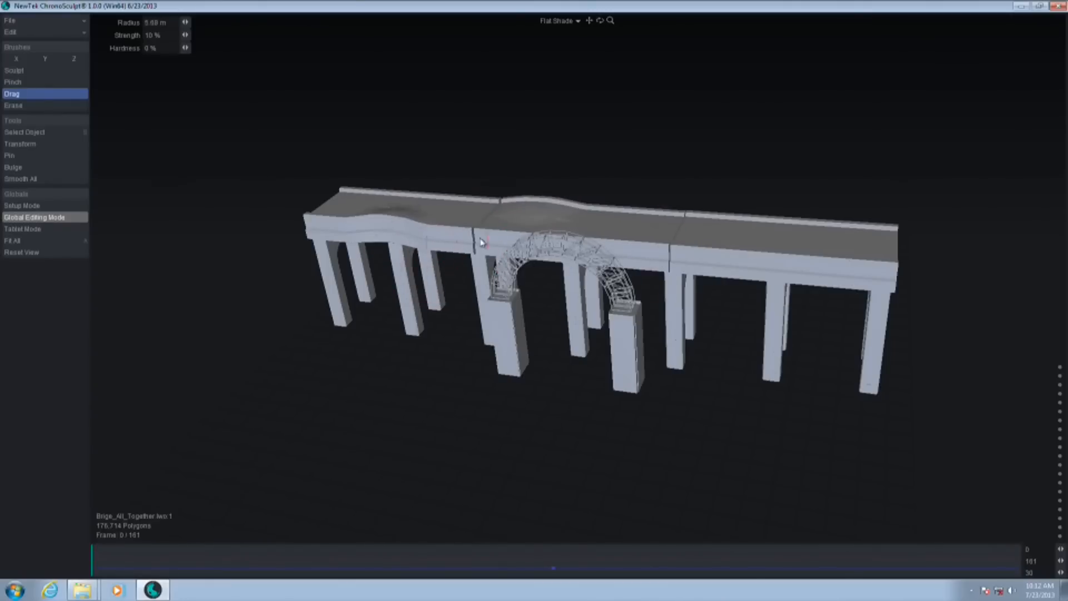
pyautogui.moveTo(804, 262); pyautogui.dragTo(802, 271)
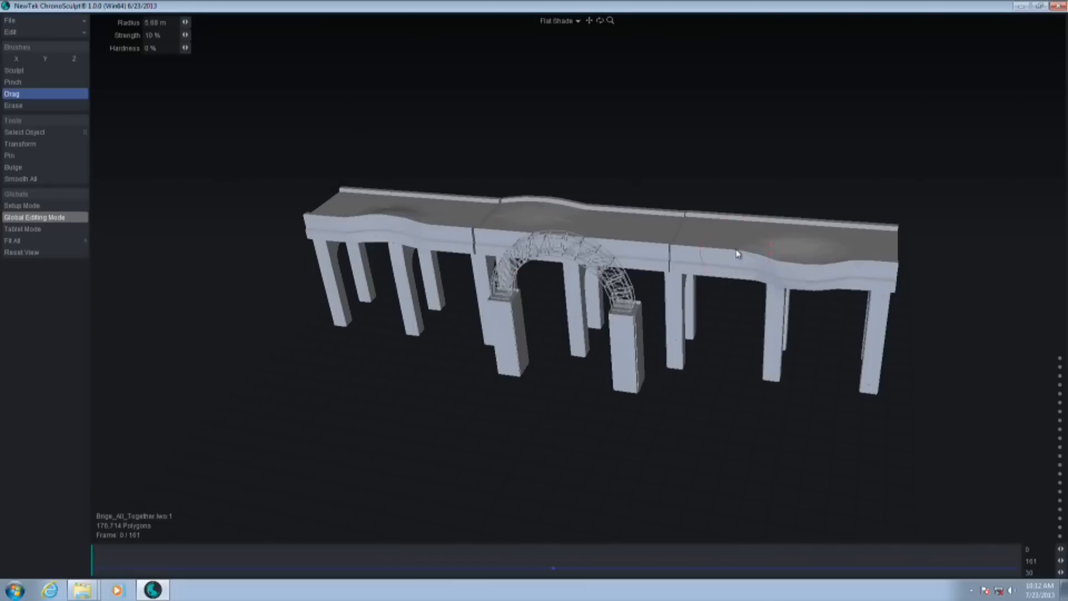
pyautogui.moveTo(738, 261); pyautogui.dragTo(733, 268)
pyautogui.moveTo(900, 232); pyautogui.dragTo(902, 225)
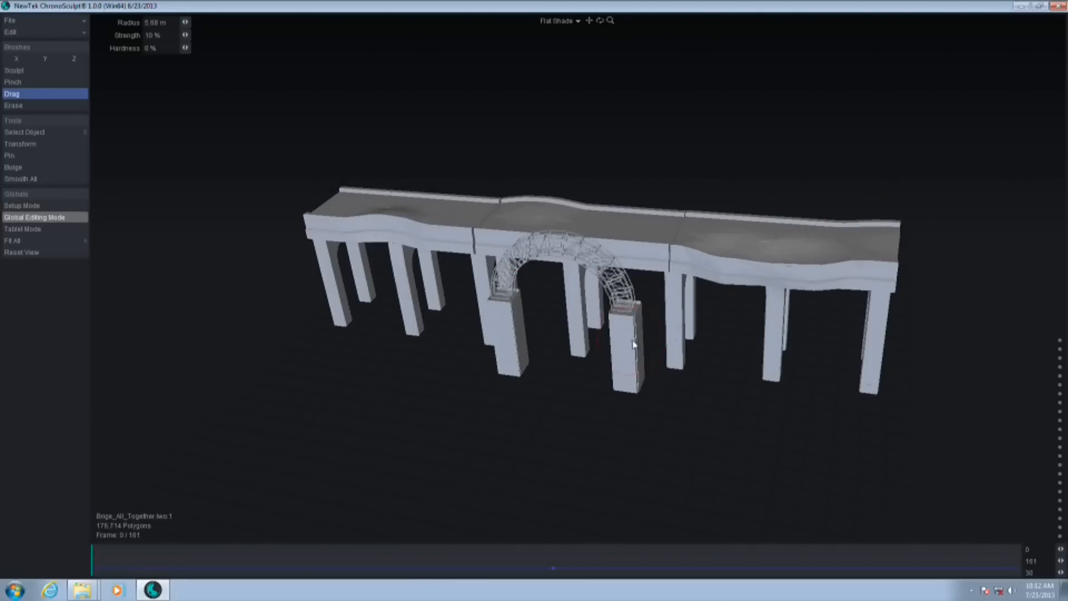
pyautogui.moveTo(589, 249); pyautogui.dragTo(590, 245)
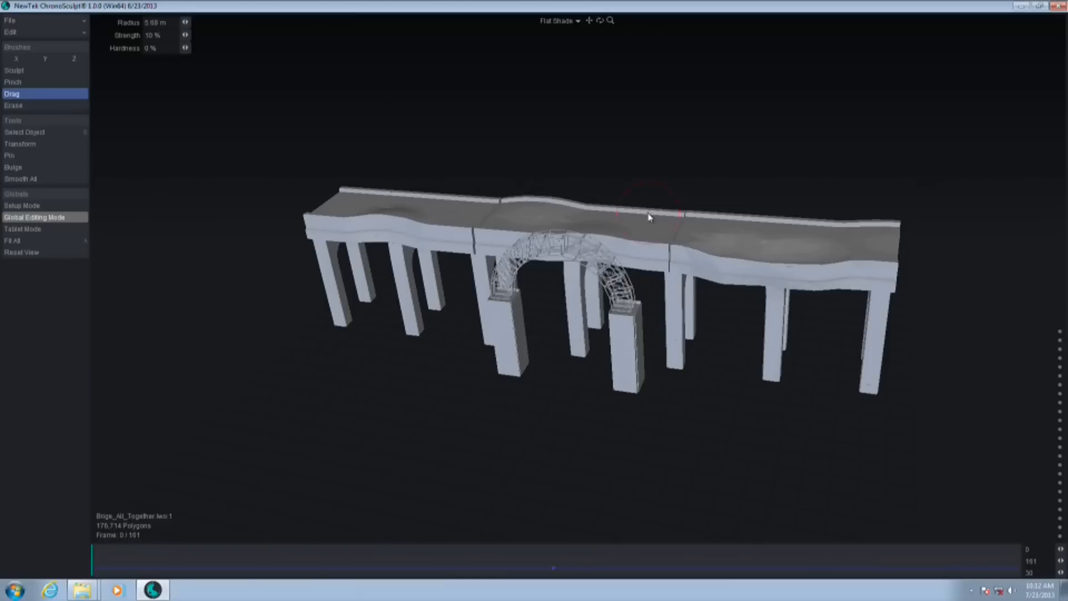
# Bend three of the front supporting pillars, two at one end section and one at the other, with the Drag brush
pyautogui.moveTo(420, 297); pyautogui.dragTo(427, 295)
pyautogui.moveTo(328, 270); pyautogui.dragTo(325, 271)
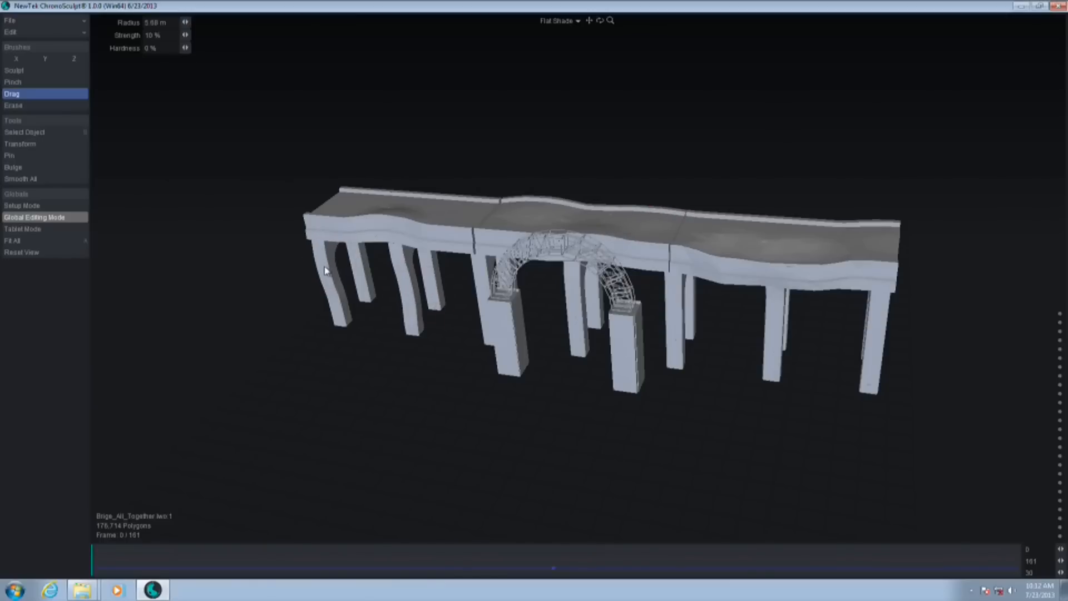
pyautogui.moveTo(765, 340); pyautogui.dragTo(777, 343)
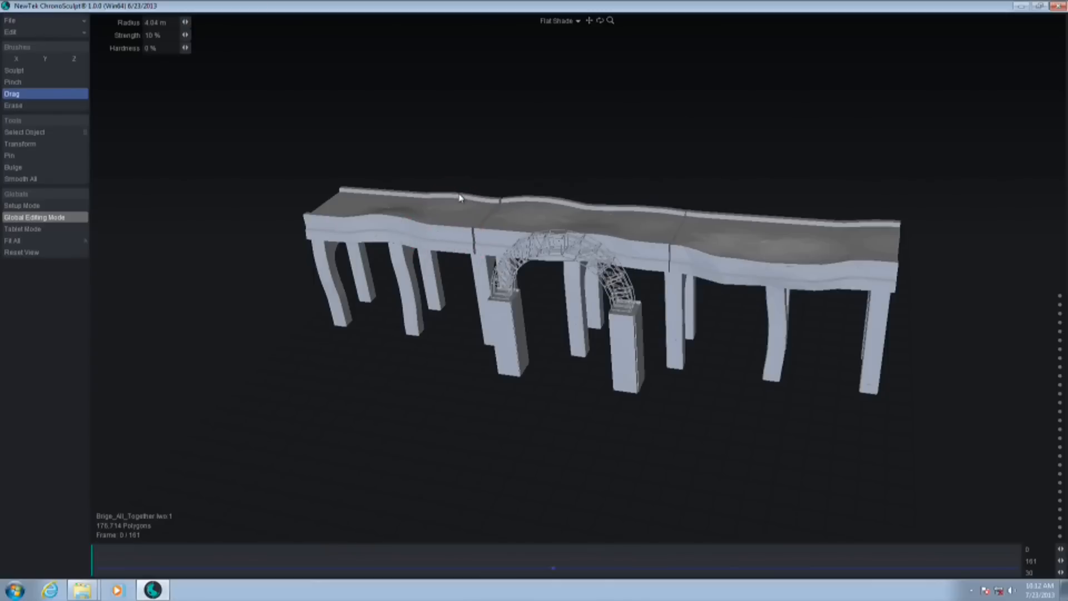
# Pull dips along the deck's far railing with the Drag brush at a 4.04 m radius and return to frame 0
pyautogui.moveTo(460, 200); pyautogui.dragTo(462, 207)
pyautogui.moveTo(368, 190); pyautogui.dragTo(369, 198)
pyautogui.moveTo(640, 217); pyautogui.dragTo(641, 222)
pyautogui.moveTo(749, 222); pyautogui.dragTo(746, 228)
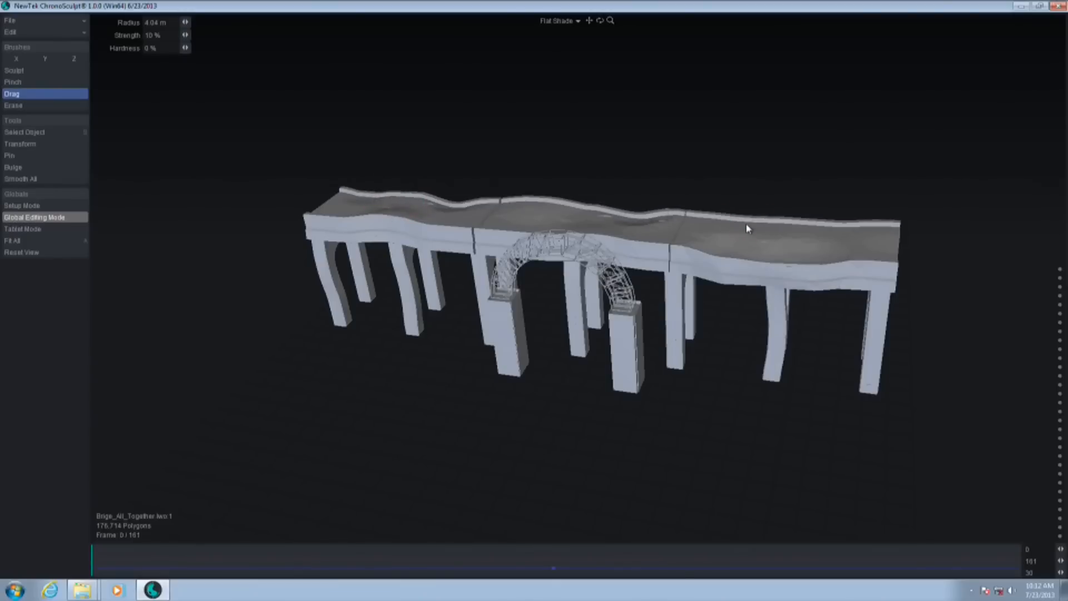
pyautogui.moveTo(868, 226); pyautogui.dragTo(867, 230)
pyautogui.moveTo(96, 564)
pyautogui.mouseDown()
pyautogui.moveTo(867, 572)
pyautogui.moveTo(92, 568)
pyautogui.mouseUp()
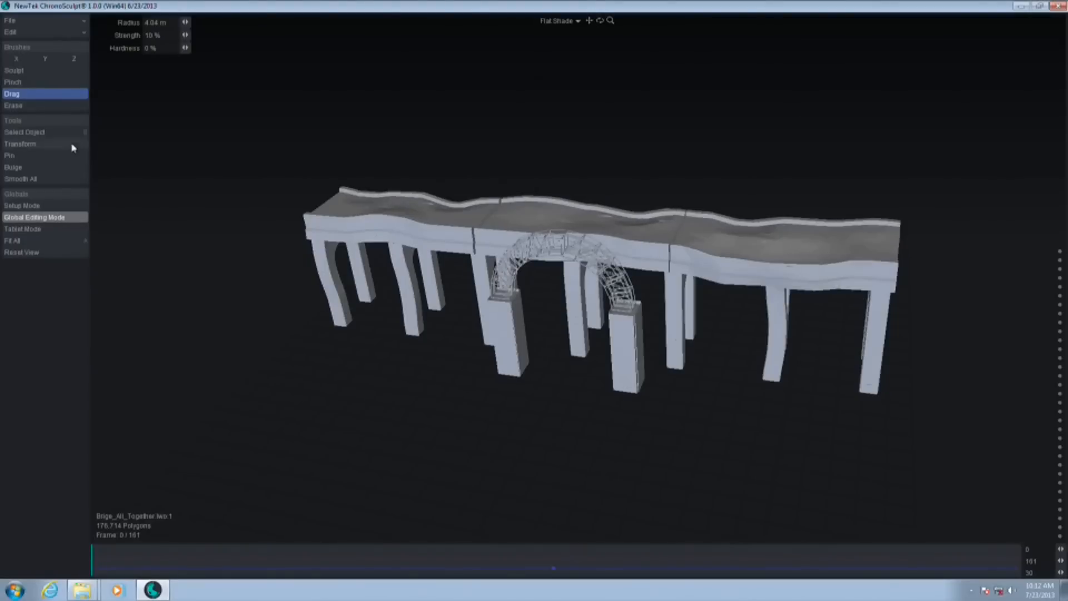
# At frame 67 of the deformed bridge, brush pins over the end section's deck, pillars and fragments using an 8.15 m Pin radius
pyautogui.click(12, 158)
pyautogui.moveTo(753, 260); pyautogui.dragTo(796, 261, button='right')
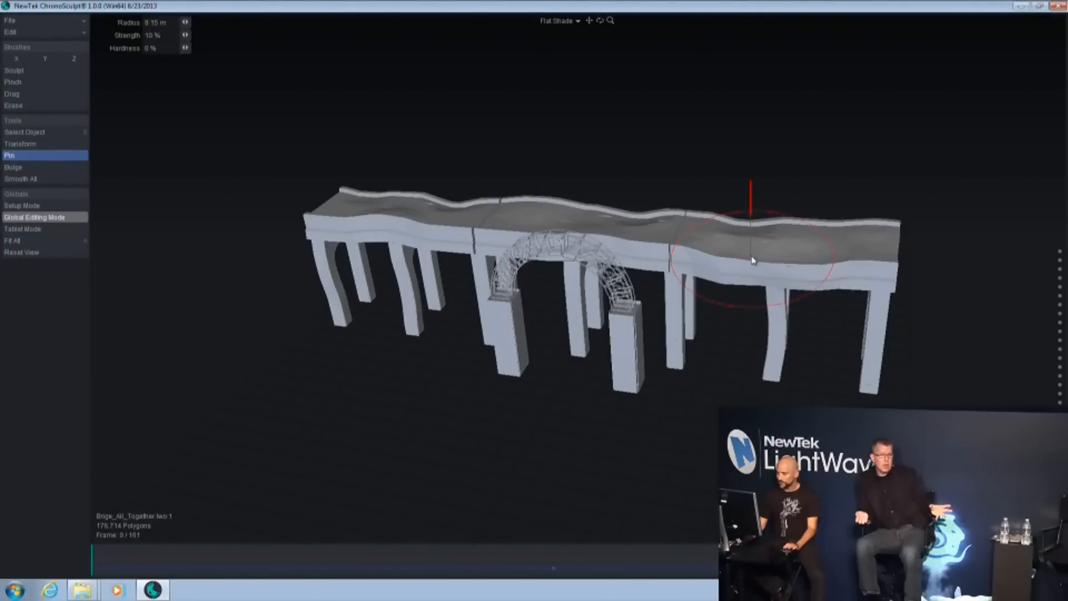
pyautogui.click(478, 562)
pyautogui.moveTo(790, 255); pyautogui.dragTo(883, 253)
pyautogui.moveTo(867, 369)
pyautogui.mouseDown()
pyautogui.moveTo(912, 256)
pyautogui.moveTo(779, 251)
pyautogui.moveTo(858, 363)
pyautogui.mouseUp()
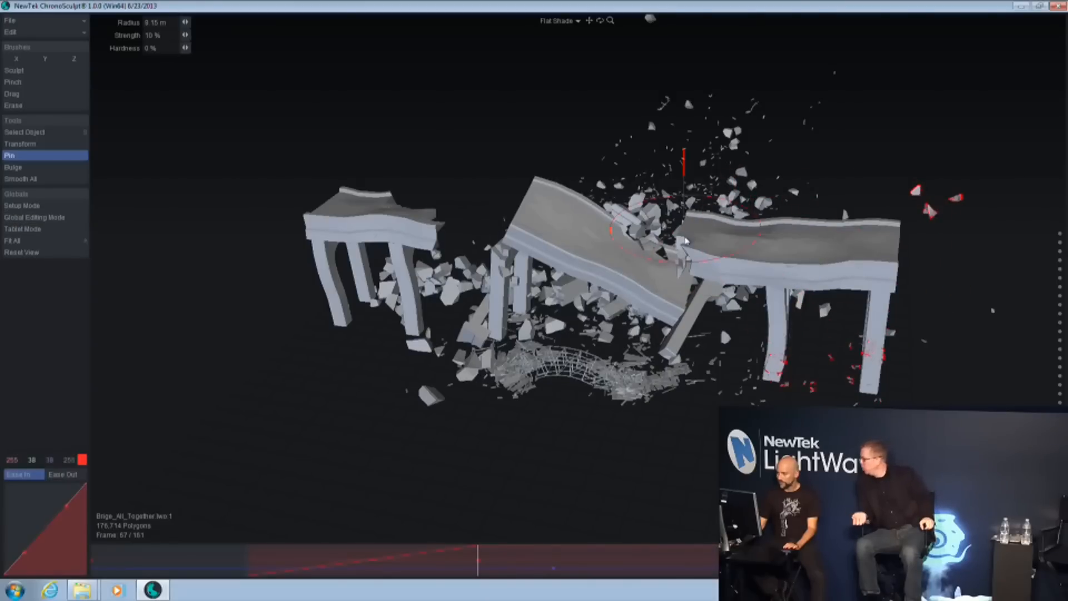
pyautogui.keyDown('alt'); pyautogui.moveTo(460, 367); pyautogui.dragTo(448, 325); pyautogui.keyUp('alt')
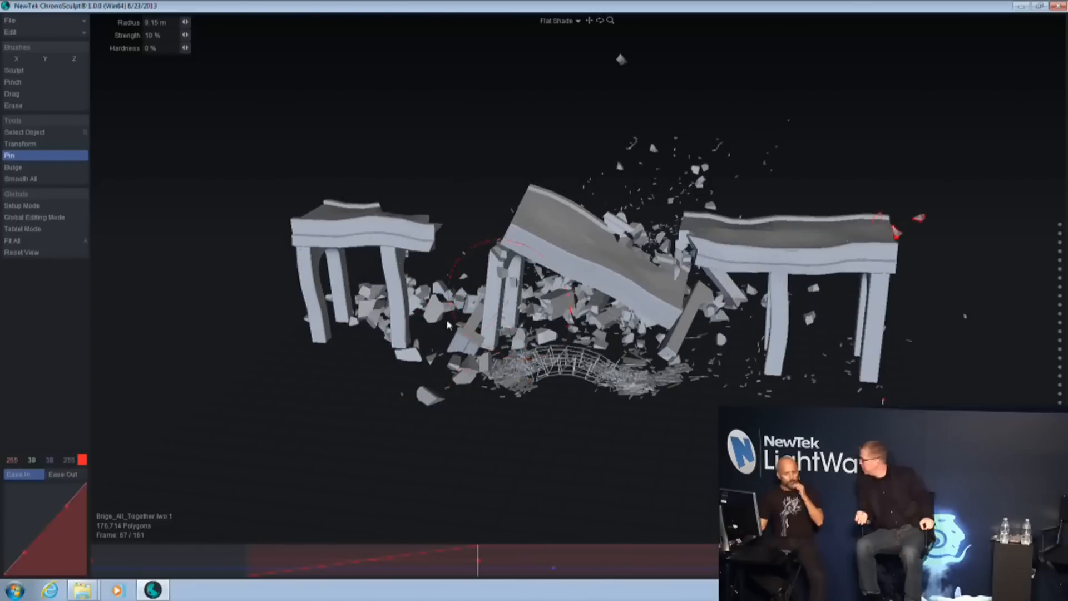
# Start a new empty project, discarding the unsaved bridge changes, and shrink the program window to reveal the file browser
pyautogui.click(33, 21)
pyautogui.click(47, 34)
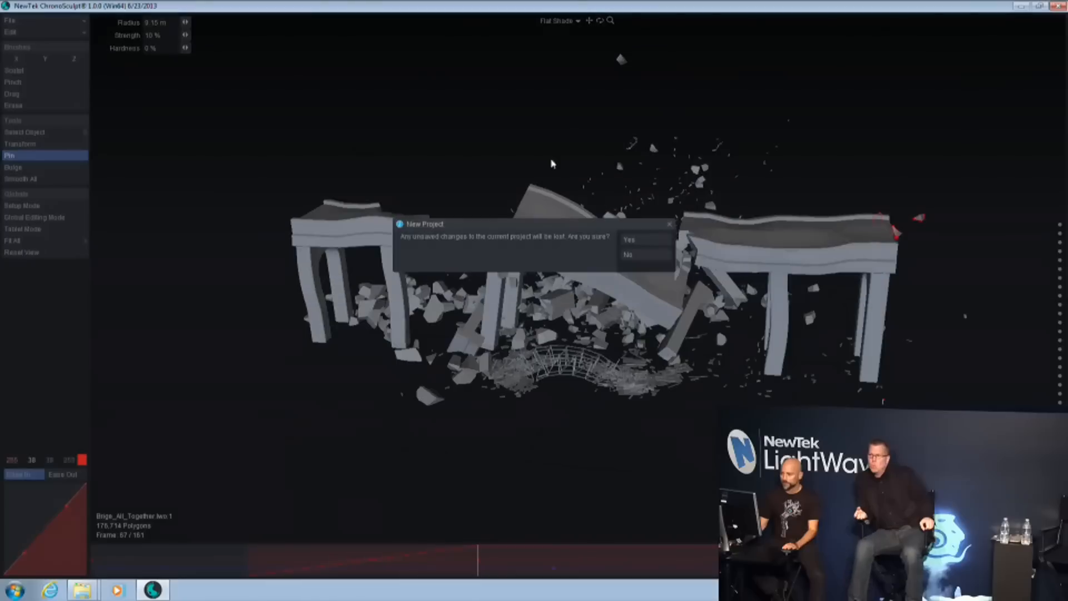
pyautogui.click(639, 239)
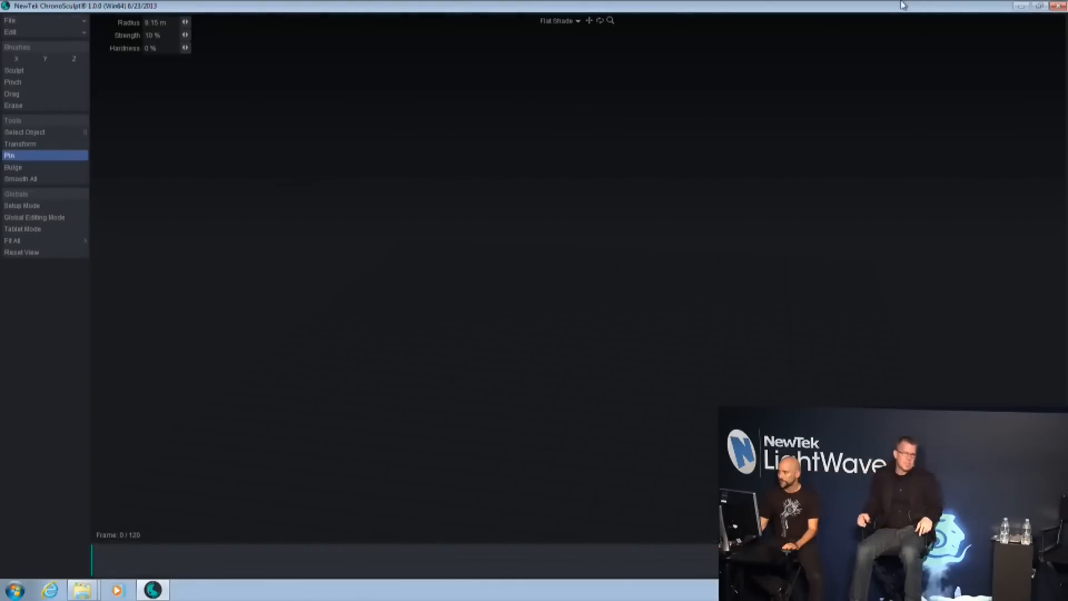
pyautogui.doubleClick(883, 6)
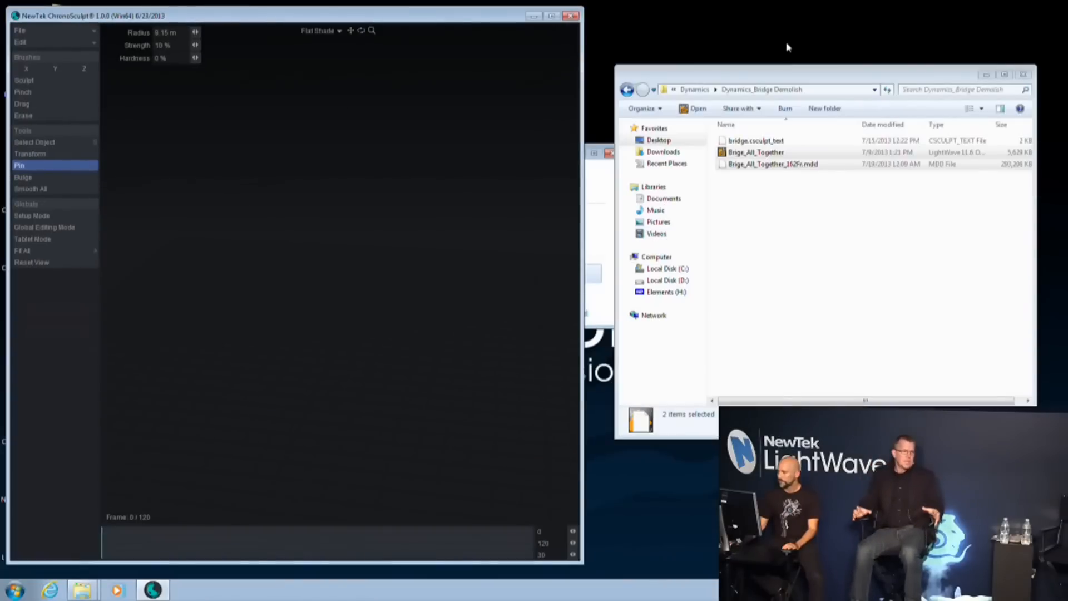
# Load the Spyder_Candy_Red_009_Rotate car model from the Dynamics_ClothCar folder into the empty ChronoSculpt project
pyautogui.click(695, 89)
pyautogui.doubleClick(776, 174)
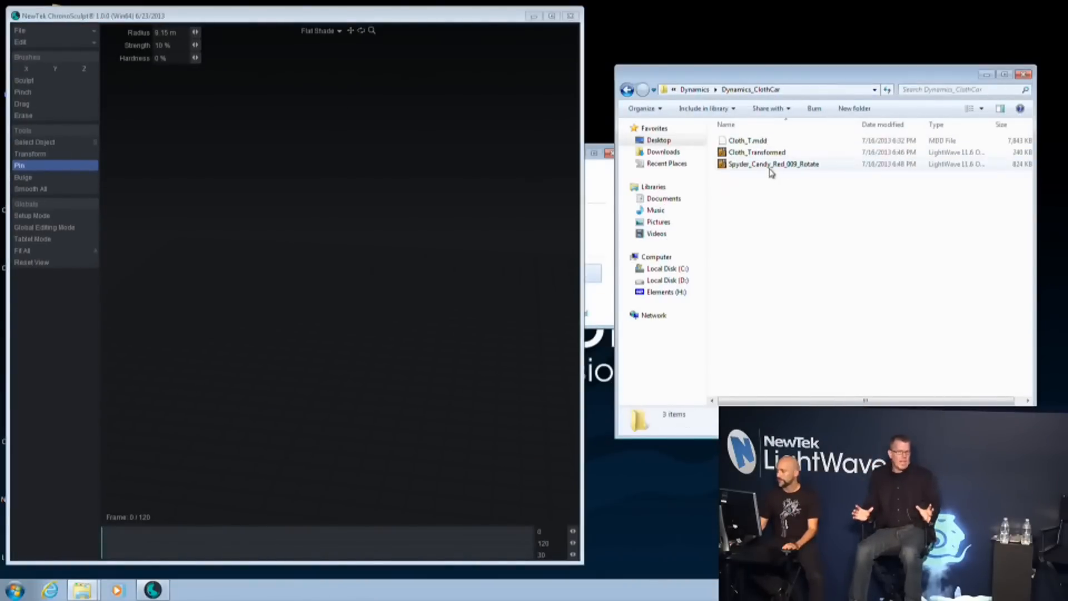
pyautogui.click(768, 163)
pyautogui.click(793, 207)
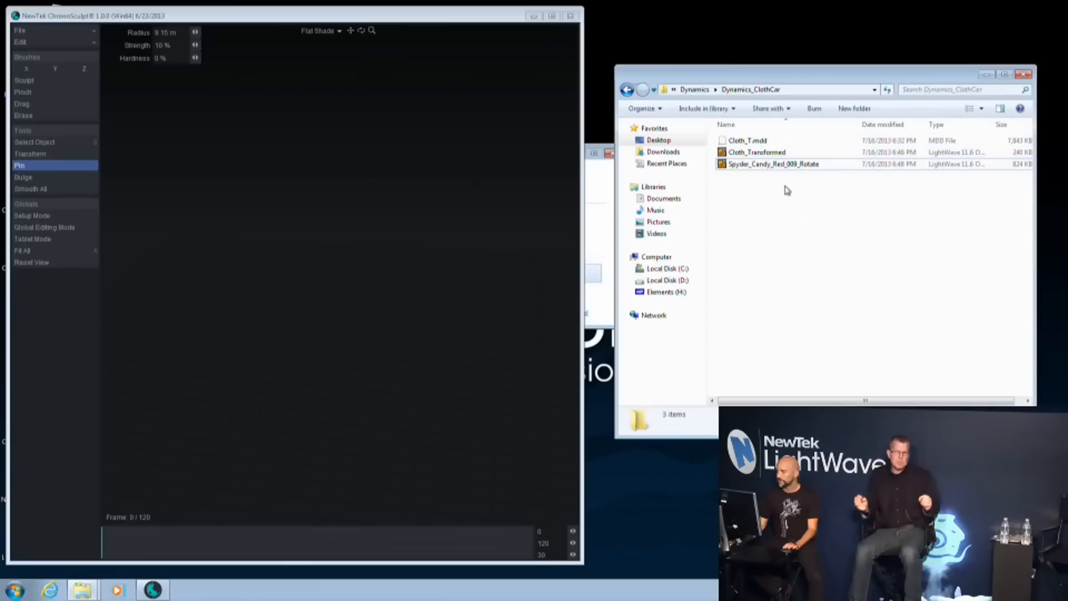
pyautogui.click(808, 153)
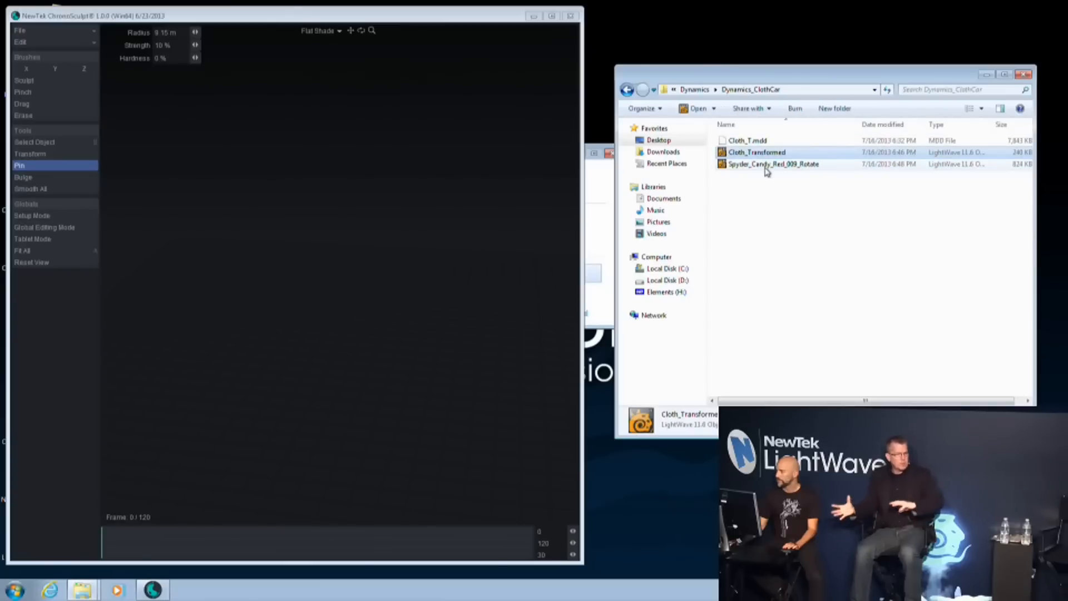
pyautogui.click(778, 164)
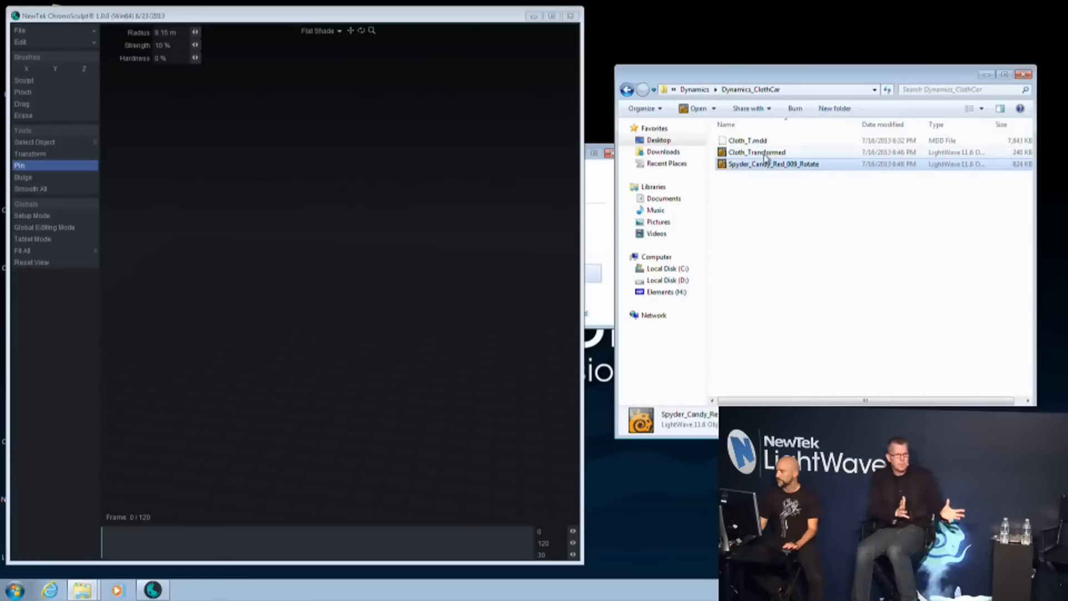
pyautogui.moveTo(779, 165); pyautogui.dragTo(380, 307)
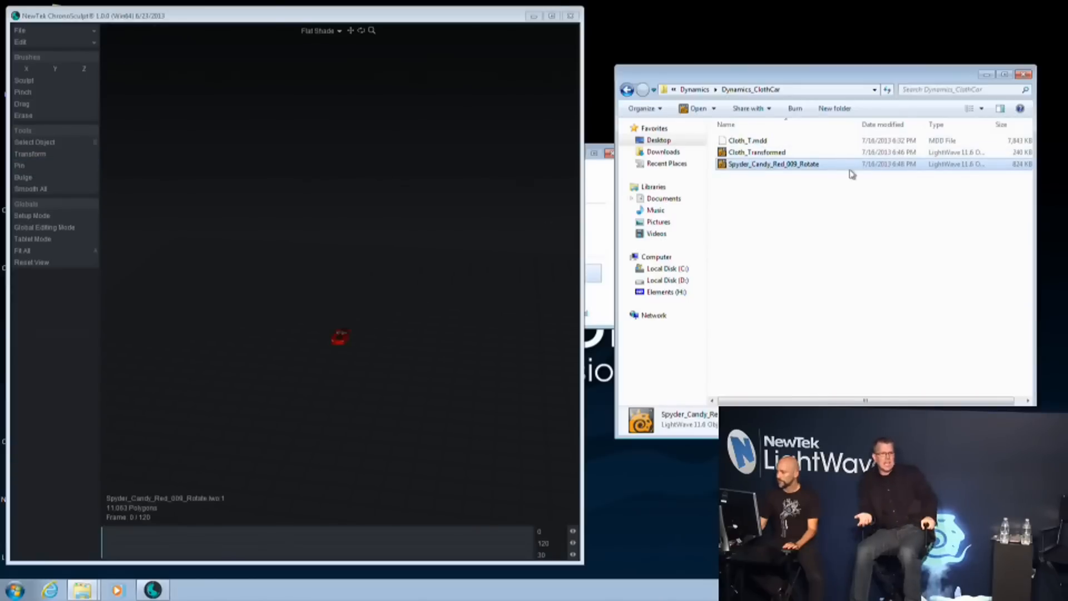
# Load the Cloth_Transformed object together with its Cloth_T.mdd cache and fit the cloth in the view
pyautogui.click(785, 154)
pyautogui.keyDown('shift'); pyautogui.click(758, 142); pyautogui.keyUp('shift')
pyautogui.moveTo(758, 147); pyautogui.dragTo(460, 211)
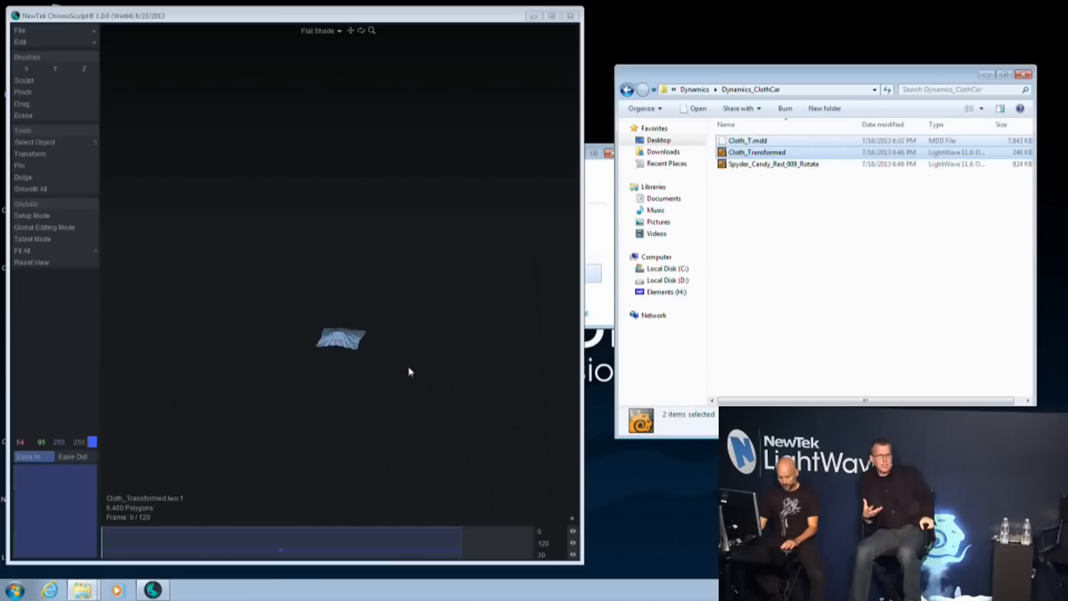
pyautogui.click(469, 138)
pyautogui.press('a')
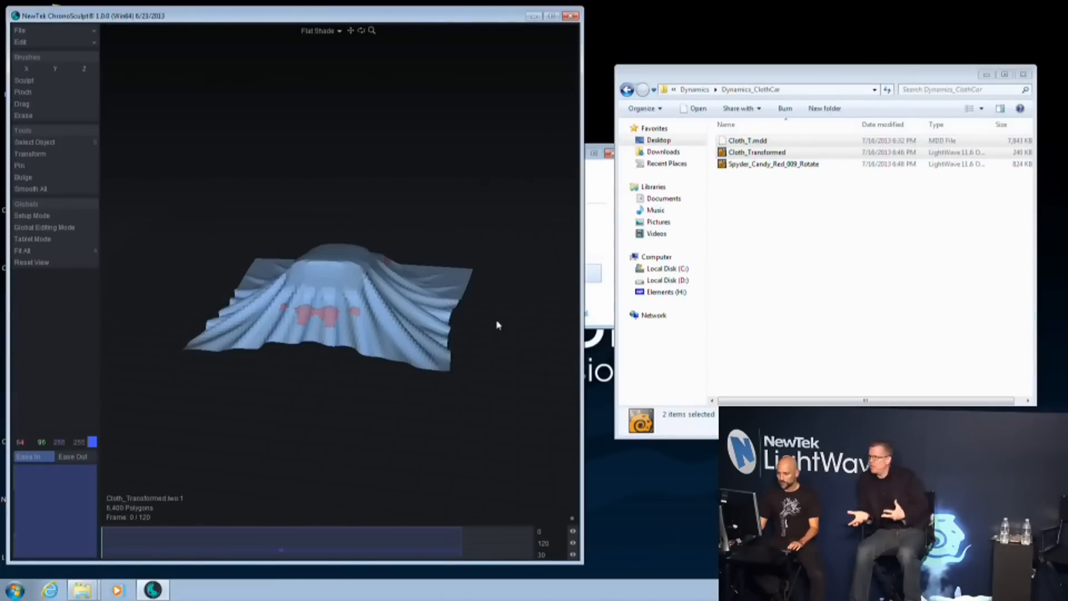
# Maximize the program window, display the cloth-covered car in Smooth Shade and scrub the timeline back to frame 0
pyautogui.doubleClick(417, 7)
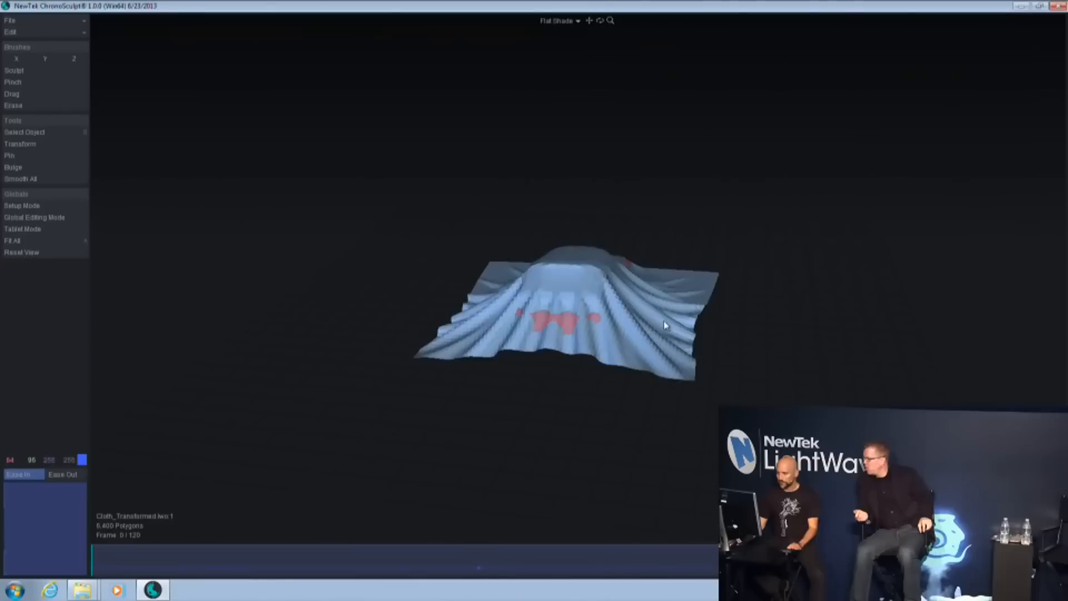
pyautogui.press('a')
pyautogui.moveTo(529, 240)
pyautogui.keyDown('alt'); pyautogui.mouseDown()
pyautogui.moveTo(565, 245)
pyautogui.moveTo(561, 346)
pyautogui.moveTo(621, 351)
pyautogui.moveTo(628, 328)
pyautogui.mouseUp(); pyautogui.keyUp('alt')
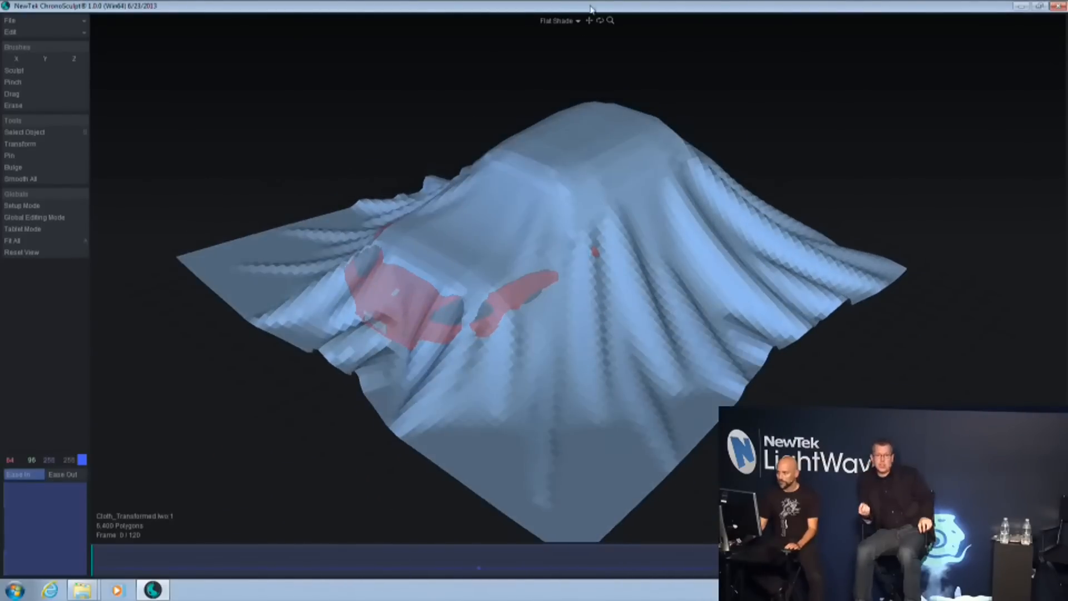
pyautogui.click(562, 24)
pyautogui.click(557, 76)
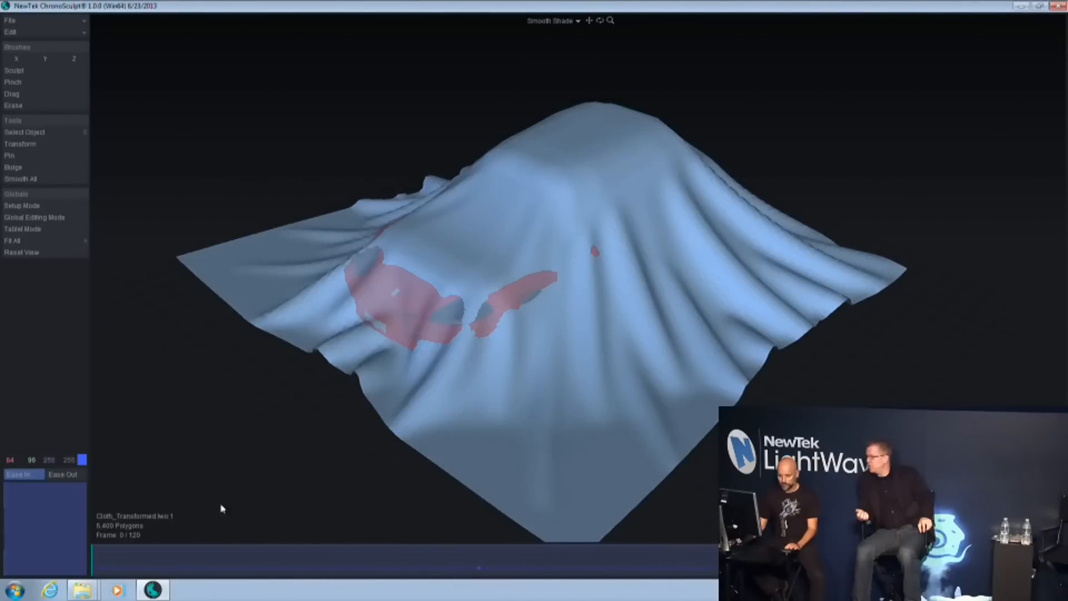
pyautogui.moveTo(113, 565); pyautogui.dragTo(94, 588)
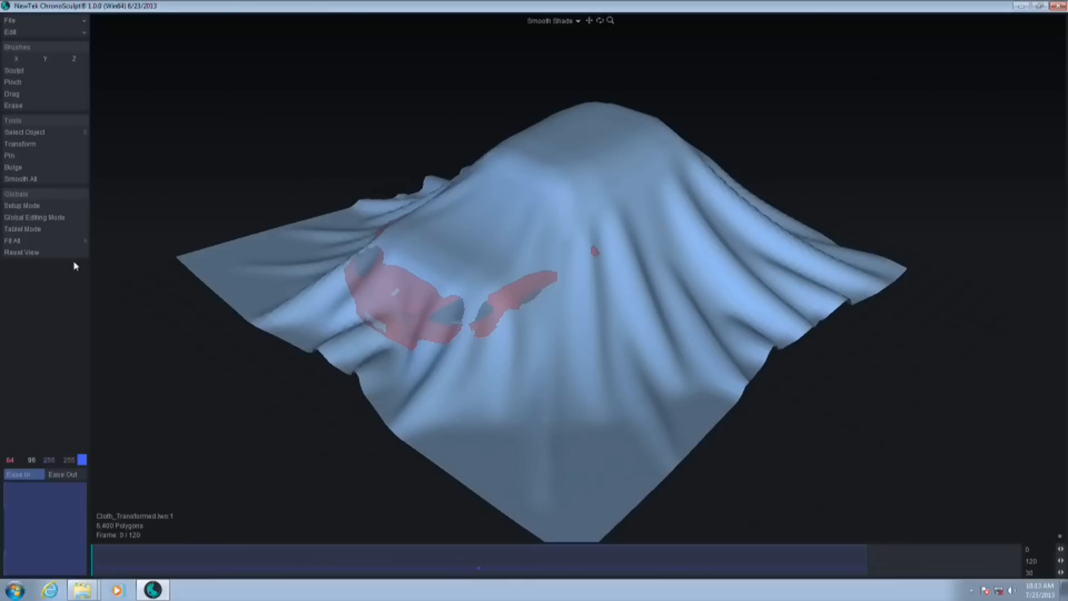
# Turn on Setup Mode and pull the cloth out over the exposed front and headlights of the car with an enlarged Drag brush
pyautogui.click(37, 220)
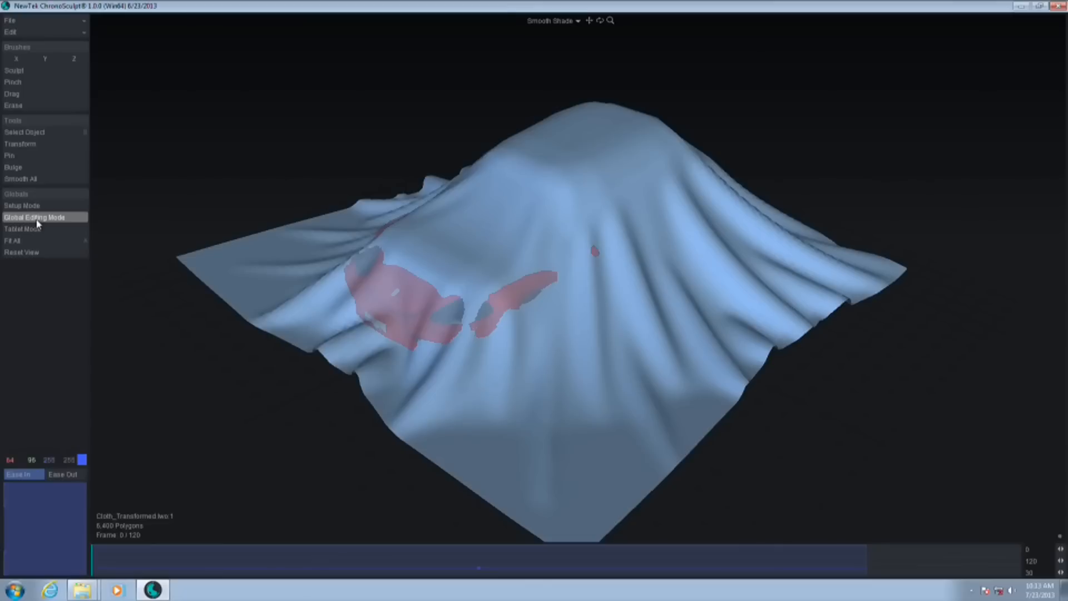
pyautogui.click(34, 208)
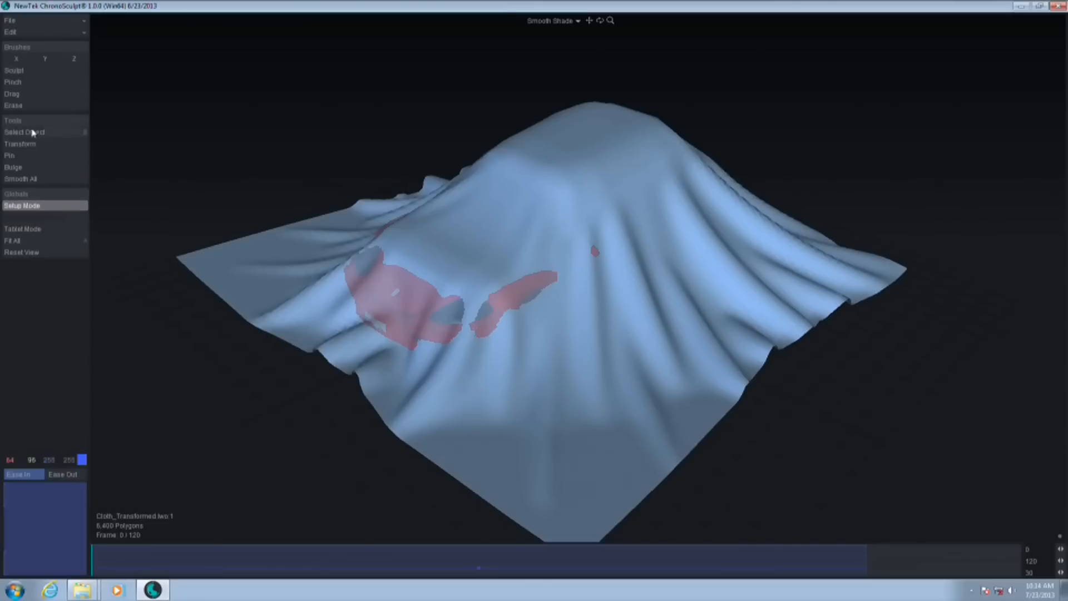
pyautogui.click(21, 97)
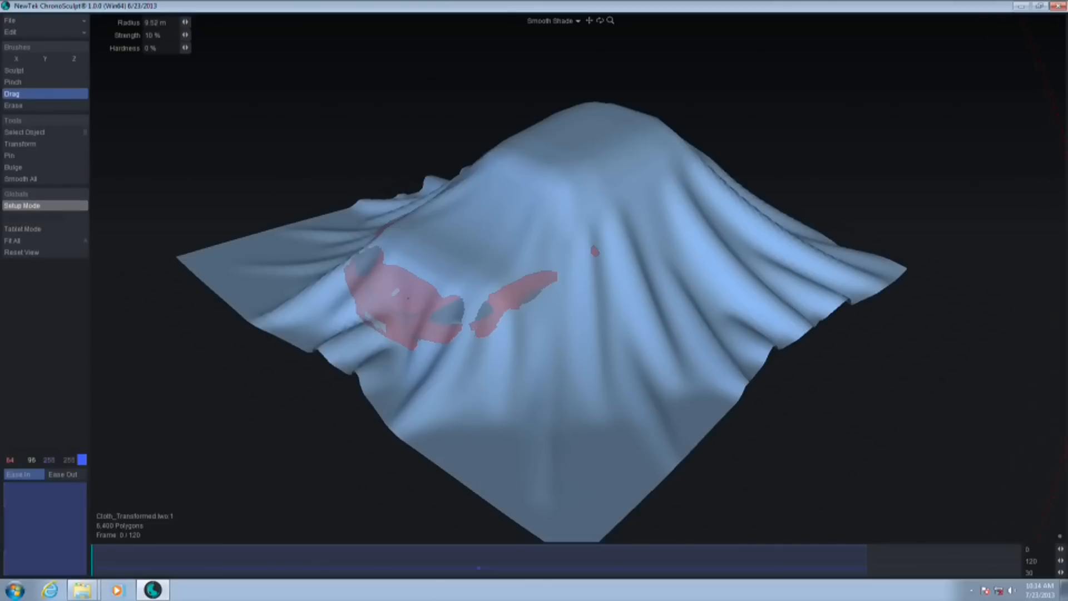
pyautogui.moveTo(629, 354)
pyautogui.keyDown('alt'); pyautogui.mouseDown()
pyautogui.moveTo(506, 355)
pyautogui.moveTo(404, 284)
pyautogui.moveTo(355, 298)
pyautogui.moveTo(380, 313)
pyautogui.mouseUp(); pyautogui.keyUp('alt')
pyautogui.keyDown('alt'); pyautogui.moveTo(497, 319); pyautogui.dragTo(358, 289); pyautogui.keyUp('alt')
pyautogui.keyDown('alt'); pyautogui.moveTo(620, 321); pyautogui.dragTo(752, 291); pyautogui.keyUp('alt')
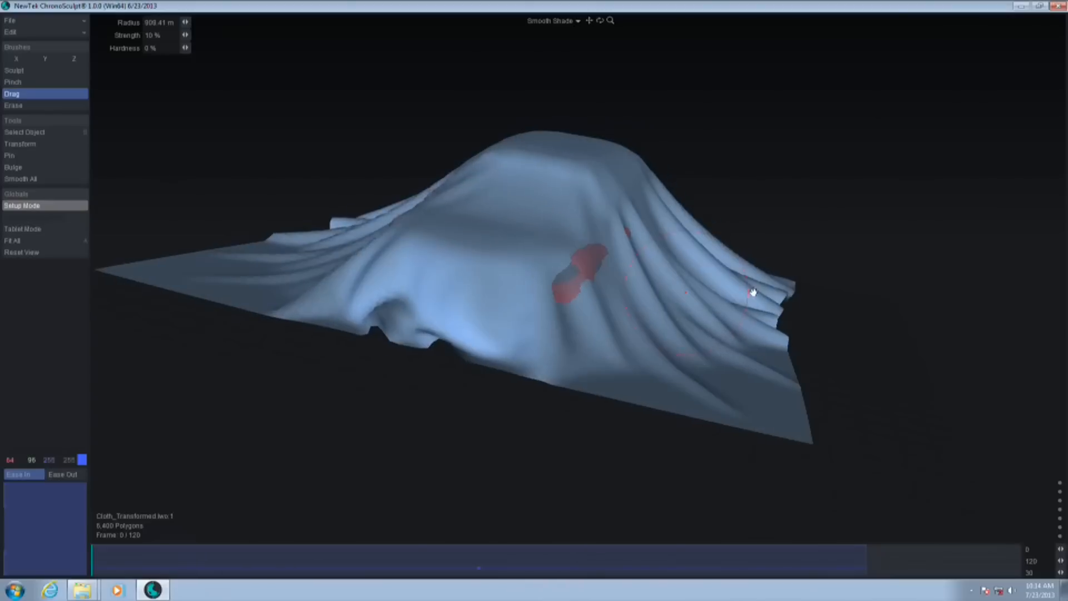
pyautogui.moveTo(576, 271)
pyautogui.mouseDown()
pyautogui.moveTo(569, 284)
pyautogui.moveTo(605, 252)
pyautogui.mouseUp()
# Drag the cloth outward along the side and rear of the car in Setup Mode, checking for parts that still poke through
pyautogui.keyDown('alt'); pyautogui.moveTo(762, 299); pyautogui.dragTo(579, 257); pyautogui.keyUp('alt')
pyautogui.moveTo(981, 222)
pyautogui.keyDown('alt'); pyautogui.mouseDown()
pyautogui.moveTo(640, 353)
pyautogui.moveTo(763, 219)
pyautogui.mouseUp(); pyautogui.keyUp('alt')
pyautogui.moveTo(801, 182); pyautogui.dragTo(802, 165)
pyautogui.moveTo(804, 220); pyautogui.dragTo(809, 218)
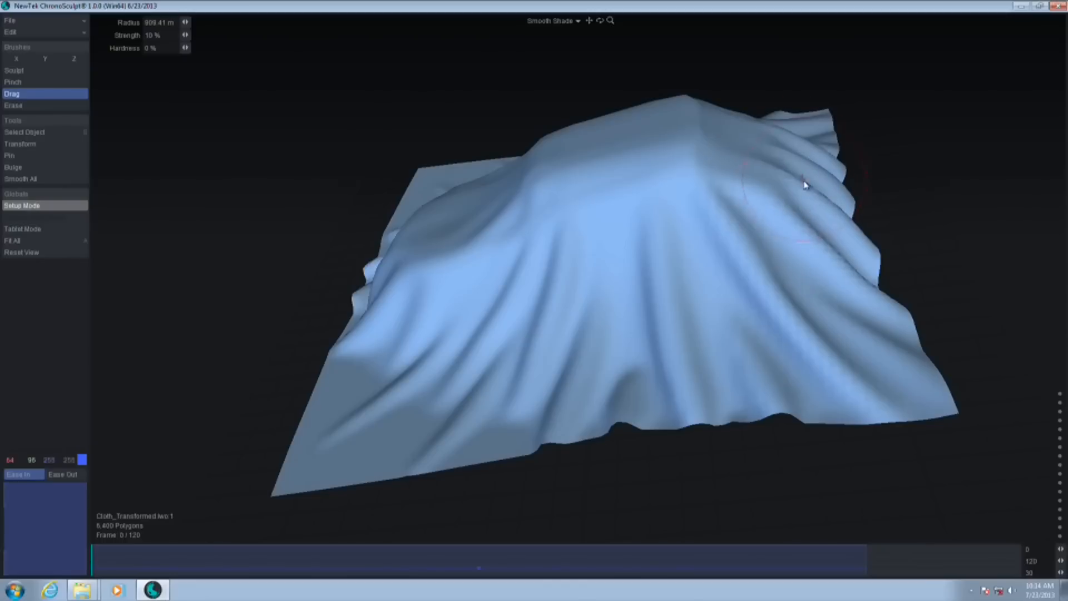
pyautogui.keyDown('alt'); pyautogui.moveTo(810, 299); pyautogui.dragTo(749, 347); pyautogui.keyUp('alt')
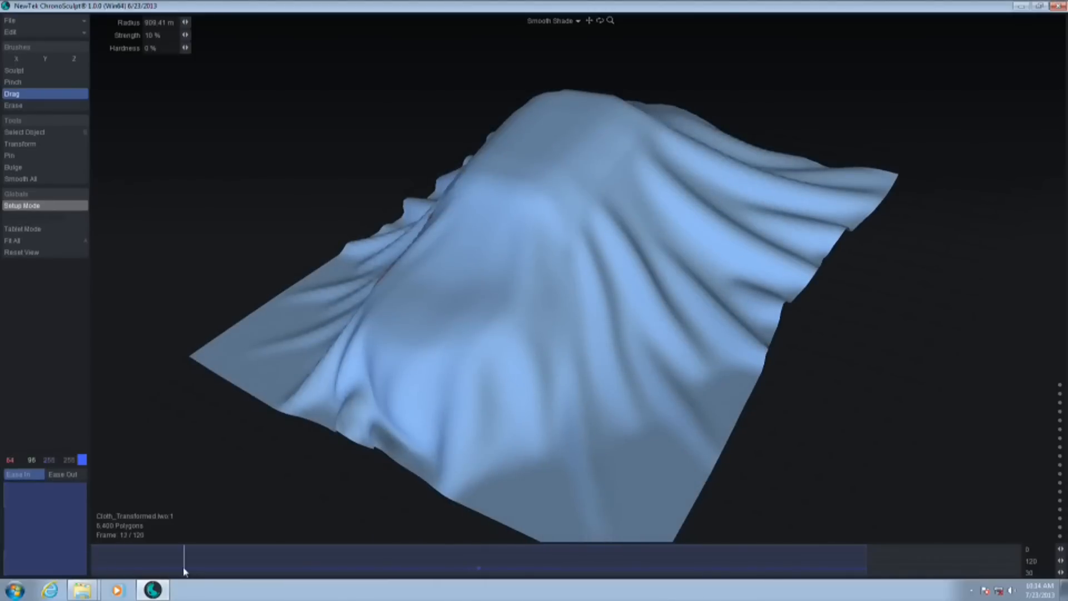
# Turn off Setup Mode and scrub the cloth animation to frame 38 to reach the intersecting front of the car
pyautogui.click(47, 206)
pyautogui.moveTo(108, 570); pyautogui.dragTo(417, 571)
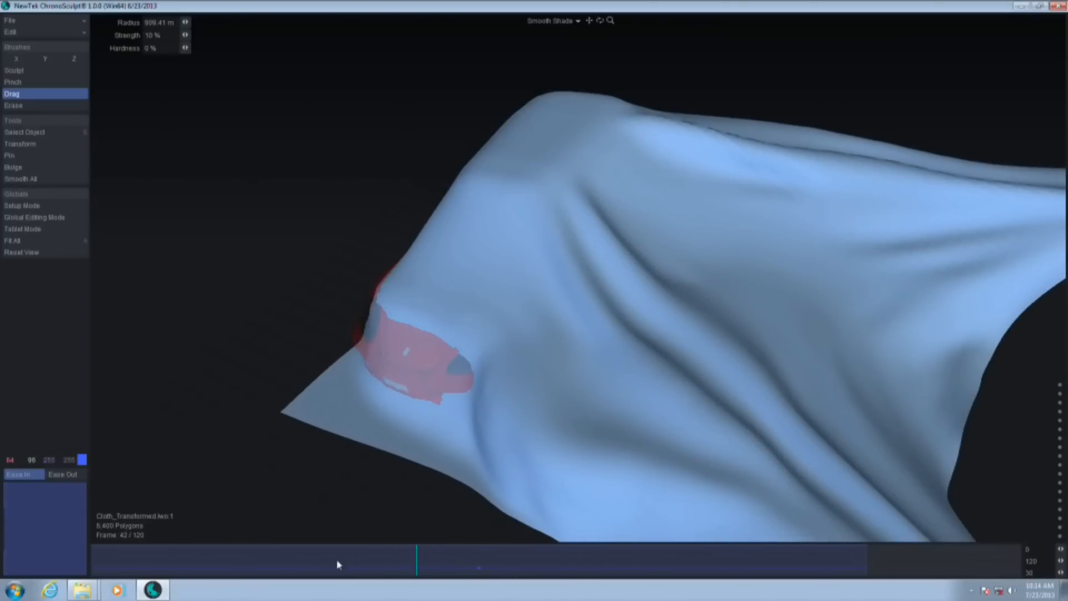
pyautogui.moveTo(402, 566)
pyautogui.mouseDown()
pyautogui.moveTo(124, 566)
pyautogui.moveTo(385, 567)
pyautogui.mouseUp()
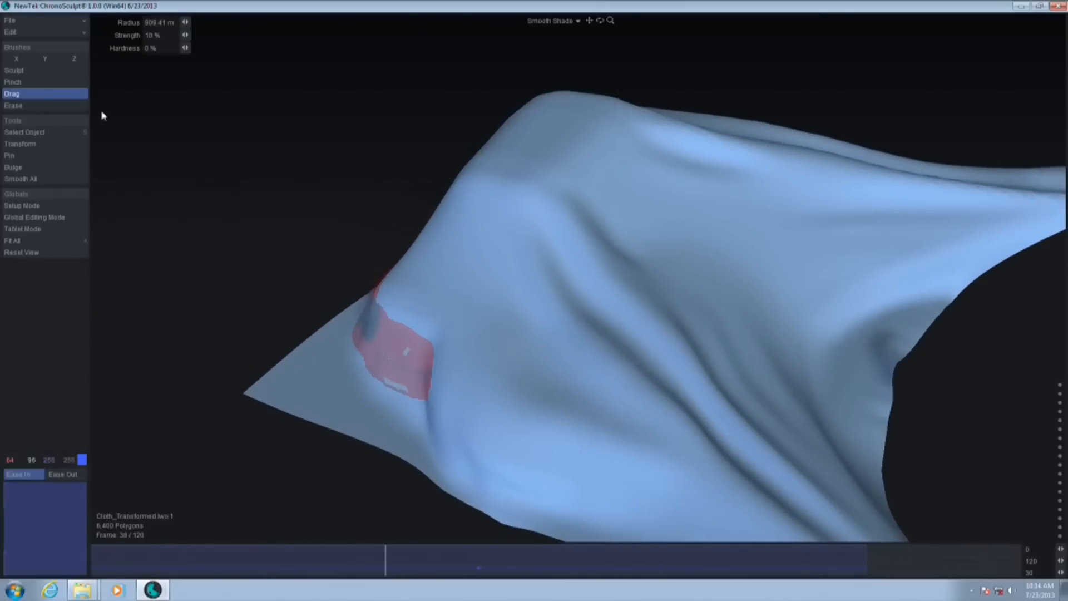
# Turn on Global Editing Mode and drag the cloth over the car's exposed front corner at frame 38 and several frames further on
pyautogui.click(62, 218)
pyautogui.moveTo(372, 334)
pyautogui.mouseDown()
pyautogui.moveTo(356, 332)
pyautogui.moveTo(369, 358)
pyautogui.moveTo(422, 371)
pyautogui.moveTo(356, 352)
pyautogui.mouseUp()
pyautogui.moveTo(393, 563); pyautogui.dragTo(456, 557)
pyautogui.moveTo(425, 379)
pyautogui.mouseDown()
pyautogui.moveTo(395, 353)
pyautogui.moveTo(364, 359)
pyautogui.mouseUp()
# At frame 15, drag the cloth outward over the front, side and rear of the car with the Drag brush
pyautogui.moveTo(474, 571); pyautogui.dragTo(208, 565)
pyautogui.moveTo(450, 379); pyautogui.dragTo(432, 395)
pyautogui.moveTo(499, 379); pyautogui.dragTo(518, 389)
pyautogui.moveTo(581, 257); pyautogui.dragTo(596, 265)
pyautogui.moveTo(577, 256); pyautogui.dragTo(592, 262)
pyautogui.moveTo(694, 149); pyautogui.dragTo(705, 155)
pyautogui.moveTo(599, 272); pyautogui.dragTo(598, 267)
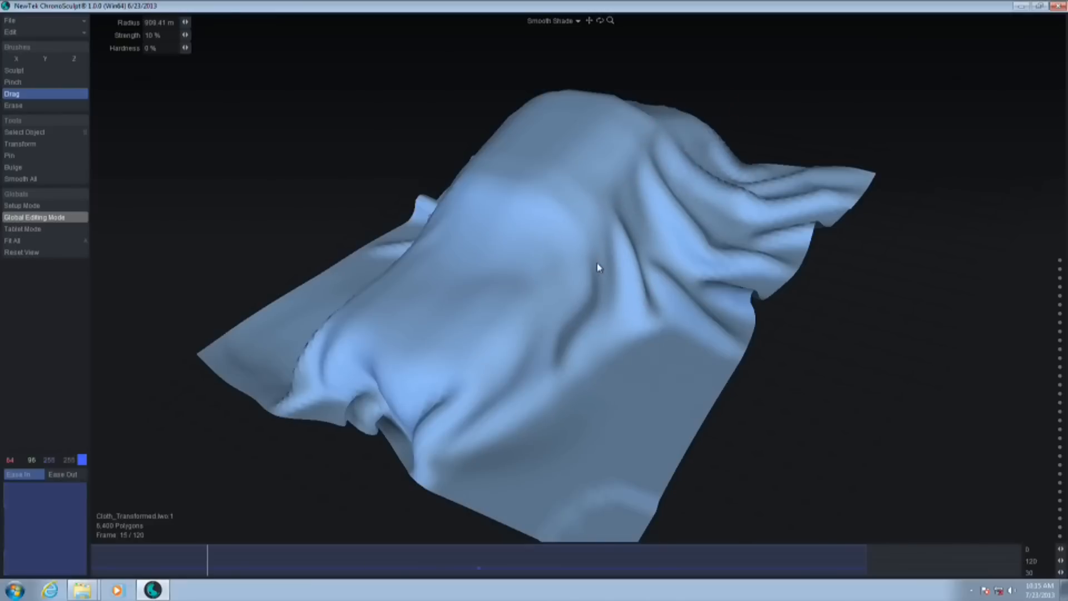
# Drag the cloth over the car's front with the Drag brush at frames 7, 49 and 54
pyautogui.moveTo(206, 563); pyautogui.dragTo(146, 573)
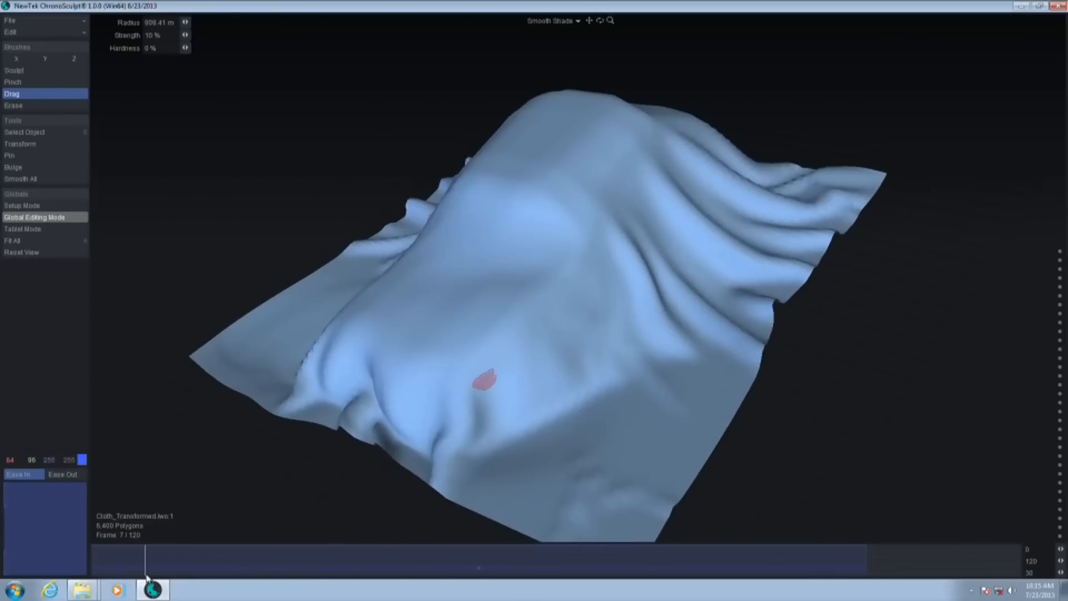
pyautogui.moveTo(462, 395); pyautogui.dragTo(487, 393)
pyautogui.moveTo(138, 559); pyautogui.dragTo(471, 559)
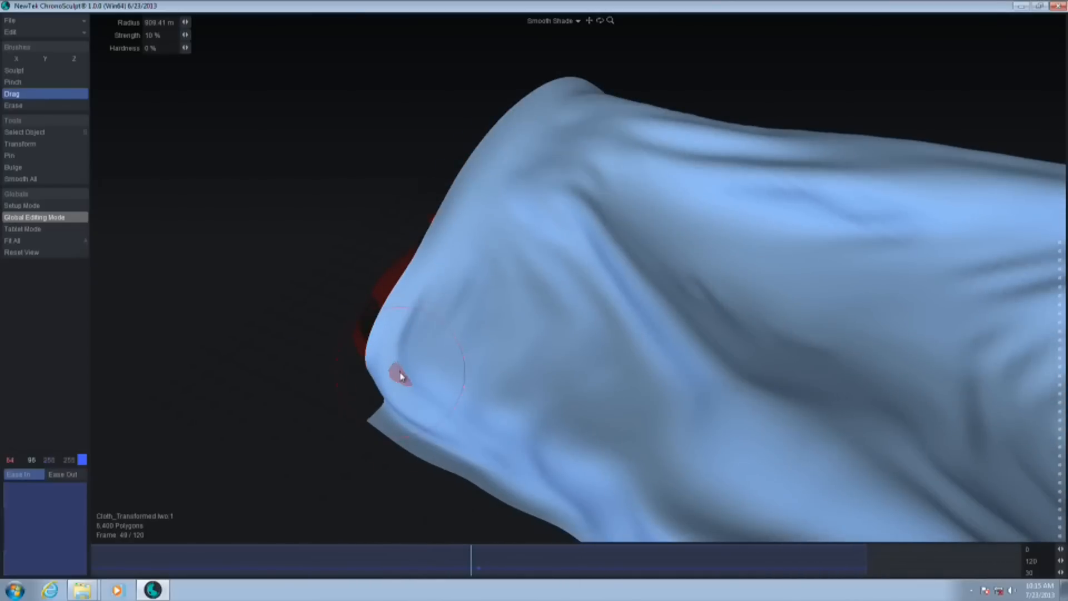
pyautogui.moveTo(400, 372); pyautogui.dragTo(390, 378)
pyautogui.moveTo(445, 570); pyautogui.dragTo(511, 547)
pyautogui.moveTo(439, 378); pyautogui.dragTo(443, 390)
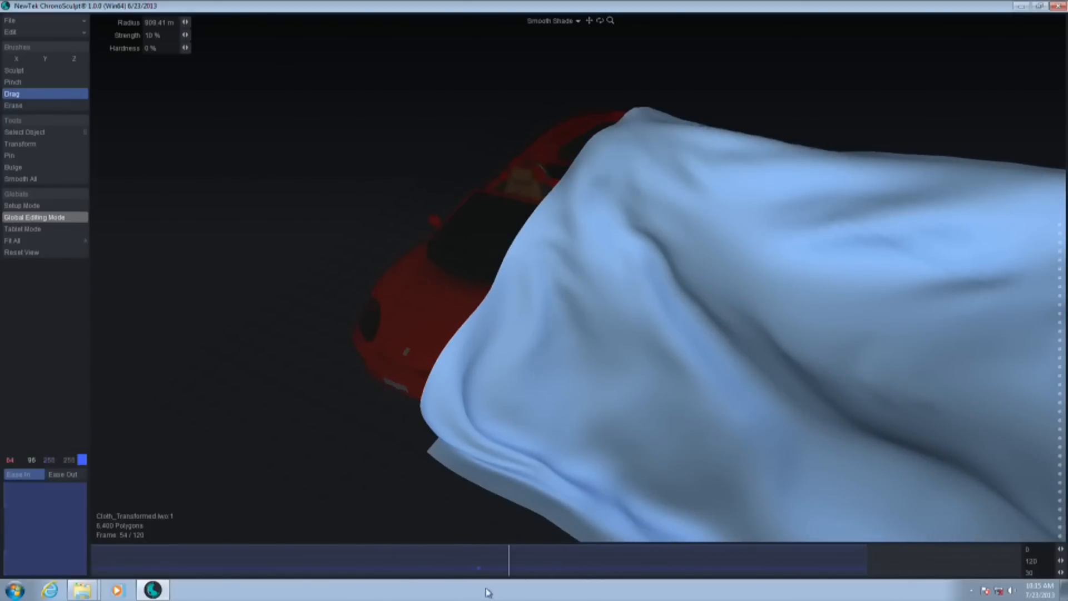
# Examine the corrected cloth at frames 35 and 49 from several angles, cycling the selection through the car parts and back to the cloth
pyautogui.moveTo(501, 568); pyautogui.dragTo(362, 527)
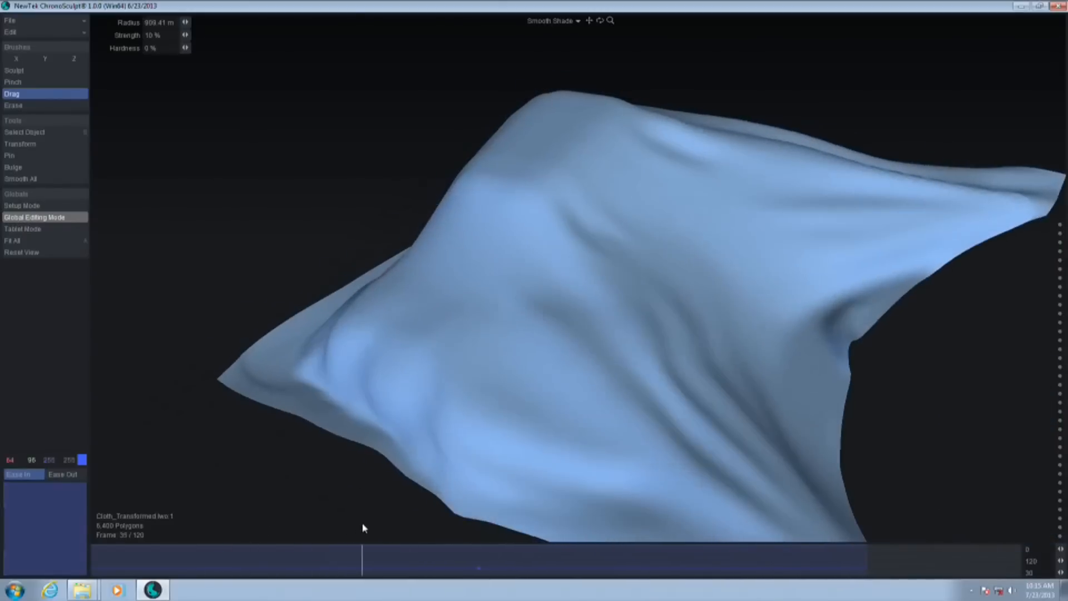
pyautogui.moveTo(339, 343); pyautogui.dragTo(405, 346, button='middle')
pyautogui.moveTo(364, 573); pyautogui.dragTo(471, 552)
pyautogui.press('Down')
pyautogui.press('Down')
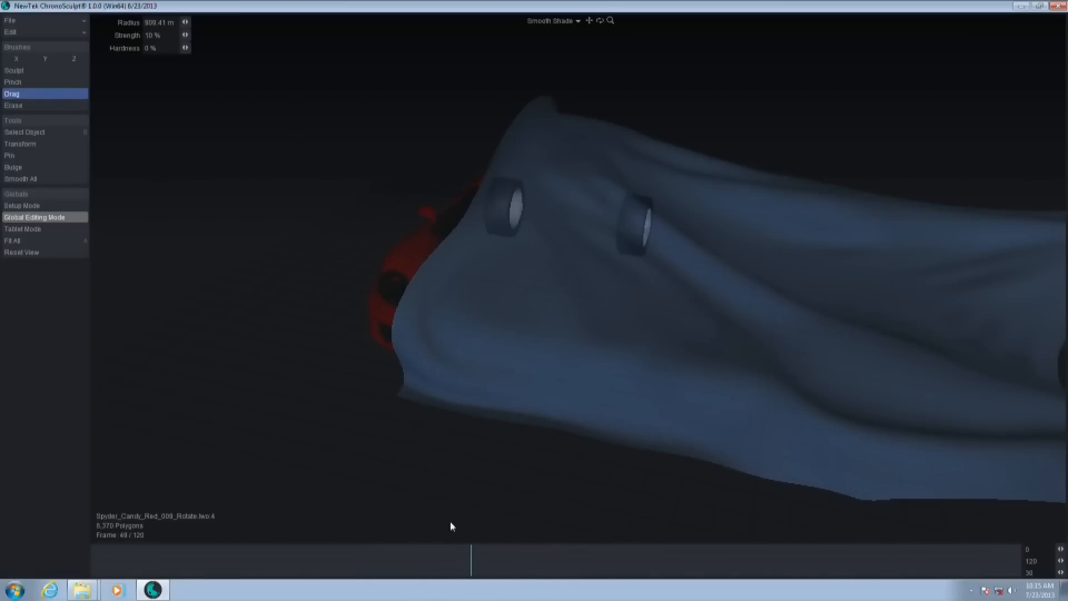
pyautogui.press('Up')
pyautogui.press('Up')
pyautogui.press('Up')
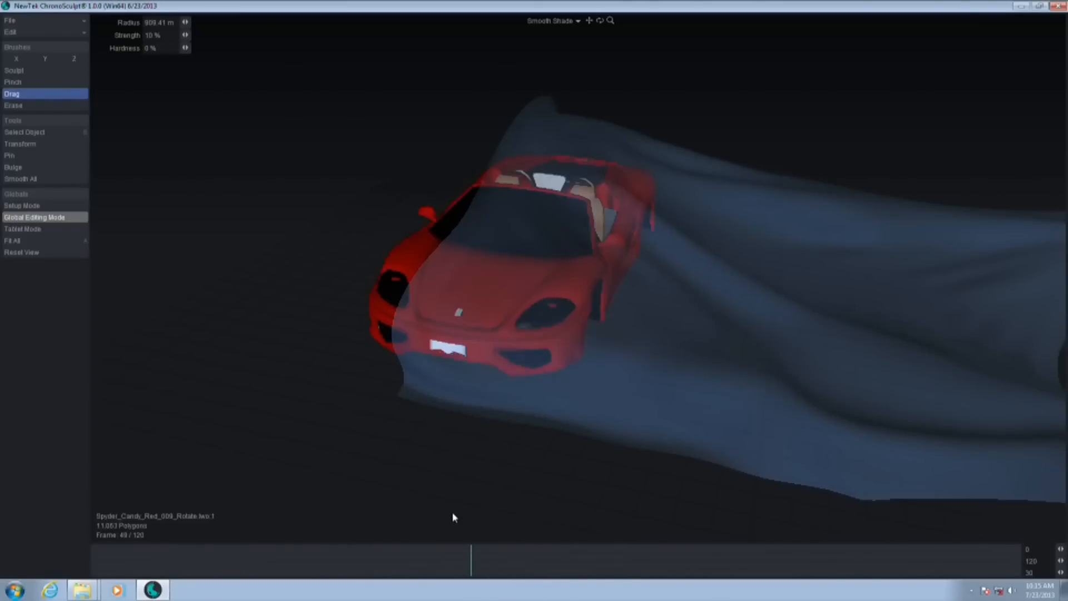
pyautogui.press('Up')
pyautogui.moveTo(446, 487); pyautogui.dragTo(398, 483, button='middle')
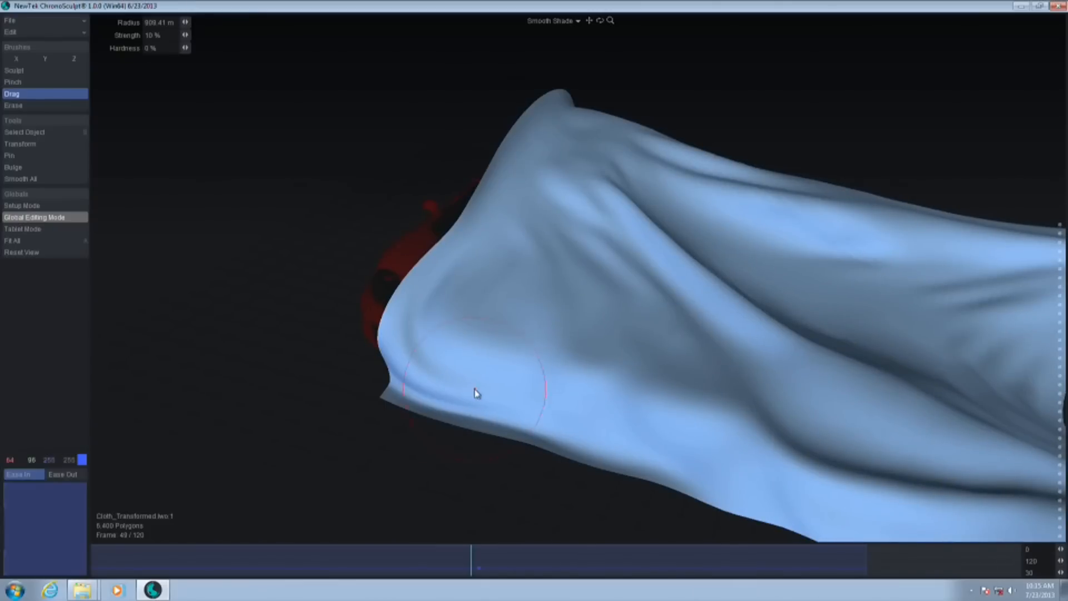
pyautogui.moveTo(526, 367); pyautogui.dragTo(407, 316, button='middle')
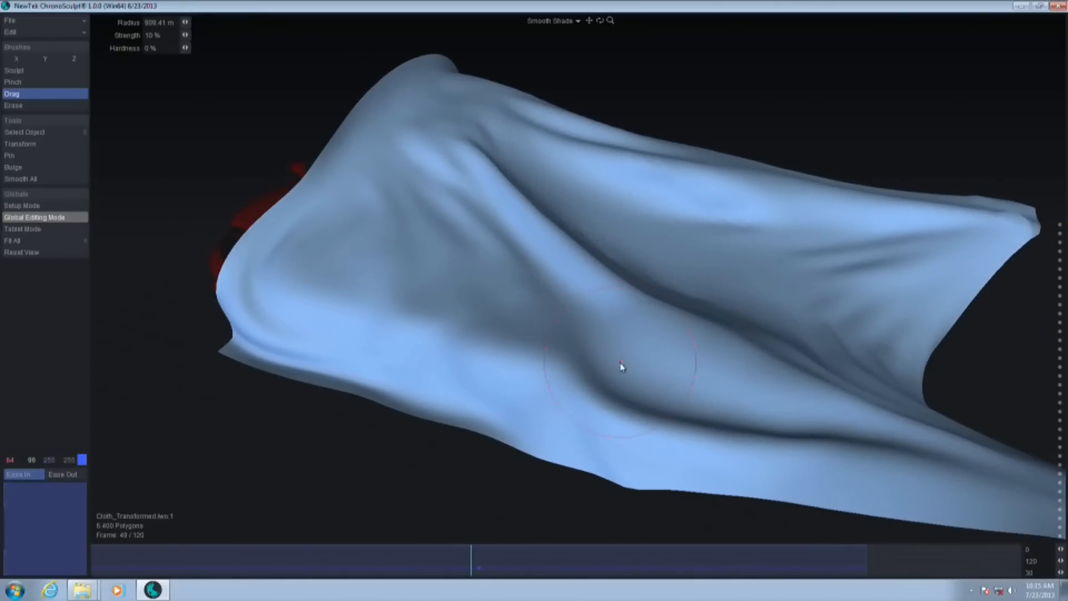
pyautogui.moveTo(620, 361); pyautogui.dragTo(582, 375, button='middle')
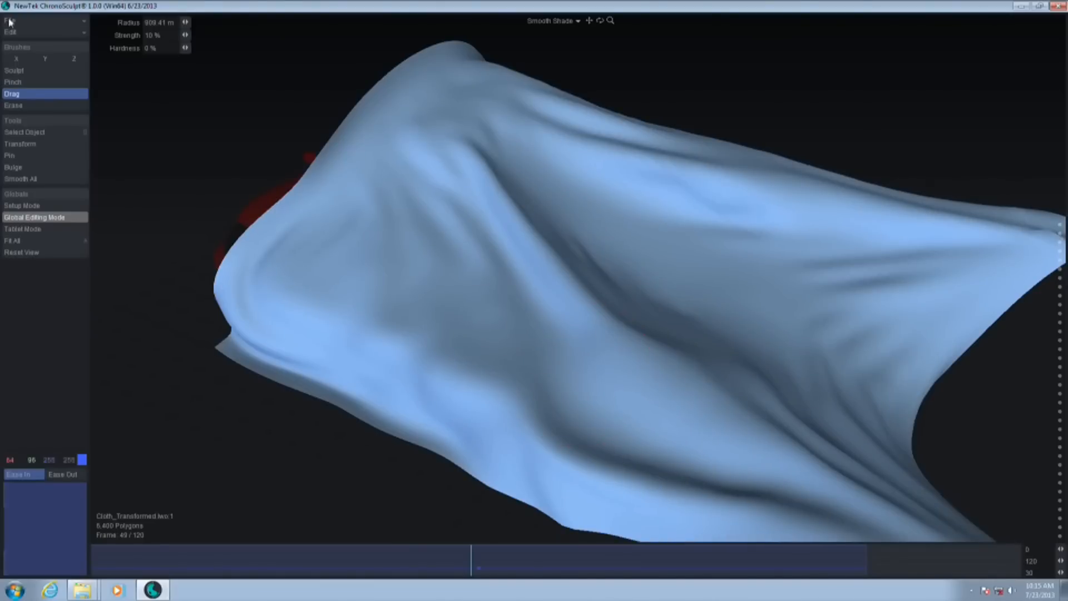
# Start a new empty project, discarding the unsaved cloth changes, and restore the smaller program window beside the file browser
pyautogui.click(63, 22)
pyautogui.click(78, 27)
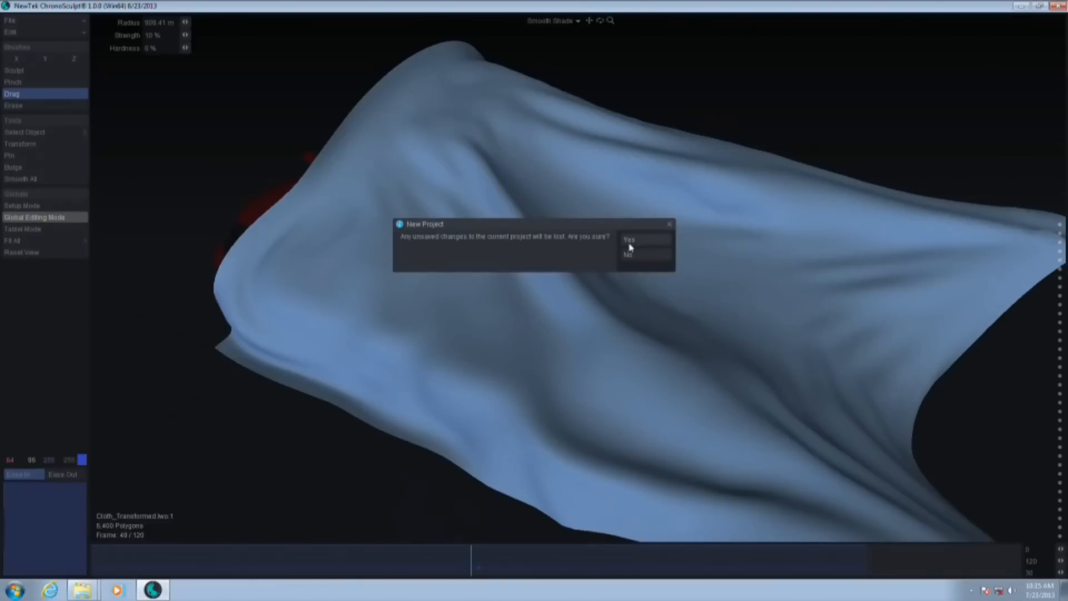
pyautogui.click(642, 240)
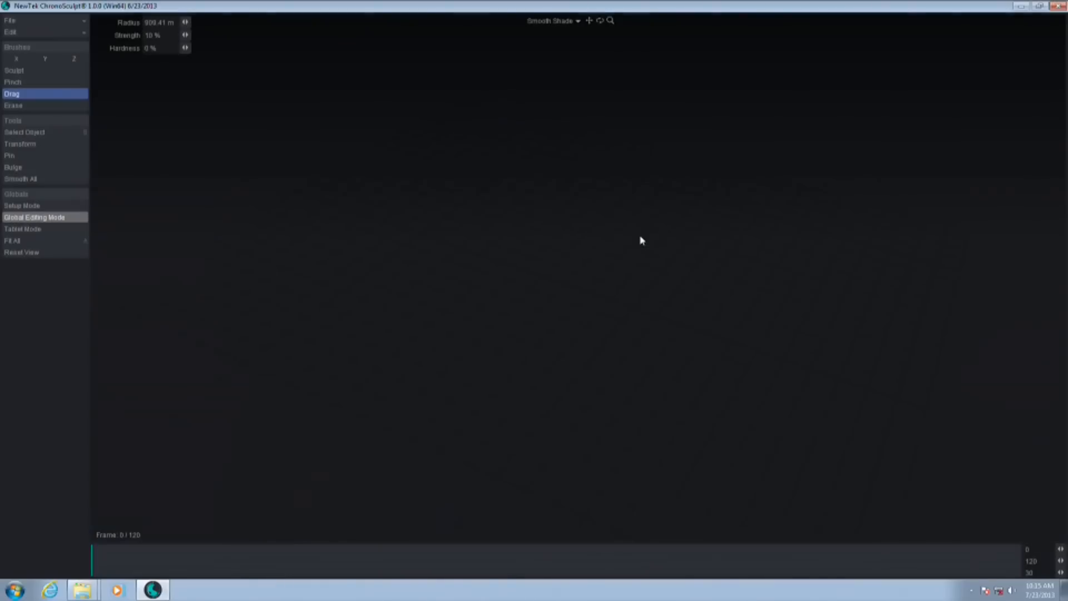
pyautogui.doubleClick(716, 5)
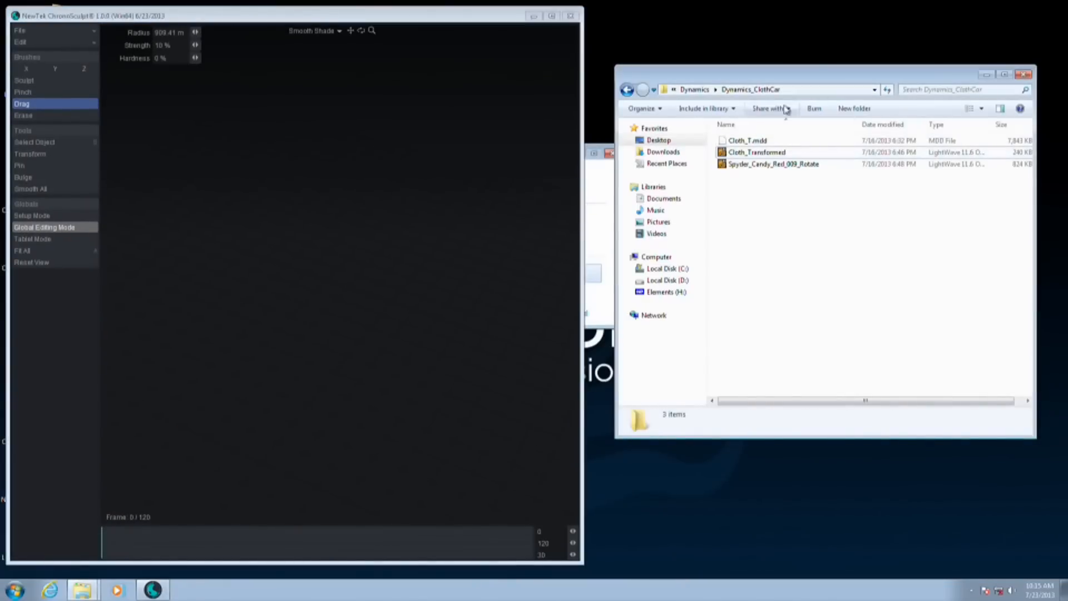
# Go back through the Dynamics content folders in the file browser and open the Desktop folder
pyautogui.click(626, 90)
pyautogui.click(626, 91)
pyautogui.click(626, 90)
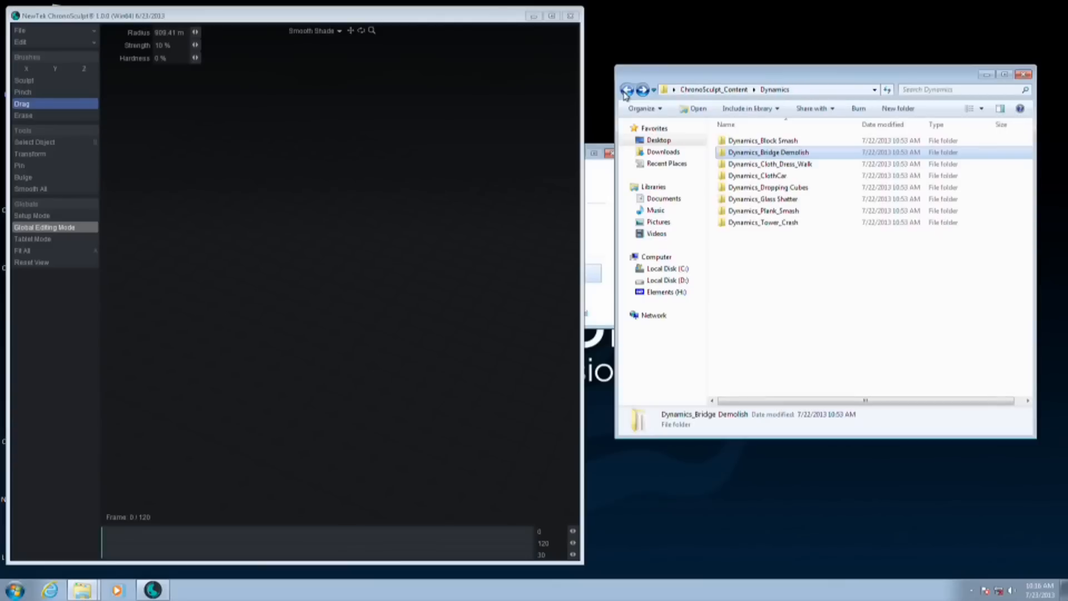
pyautogui.click(626, 90)
pyautogui.click(626, 90)
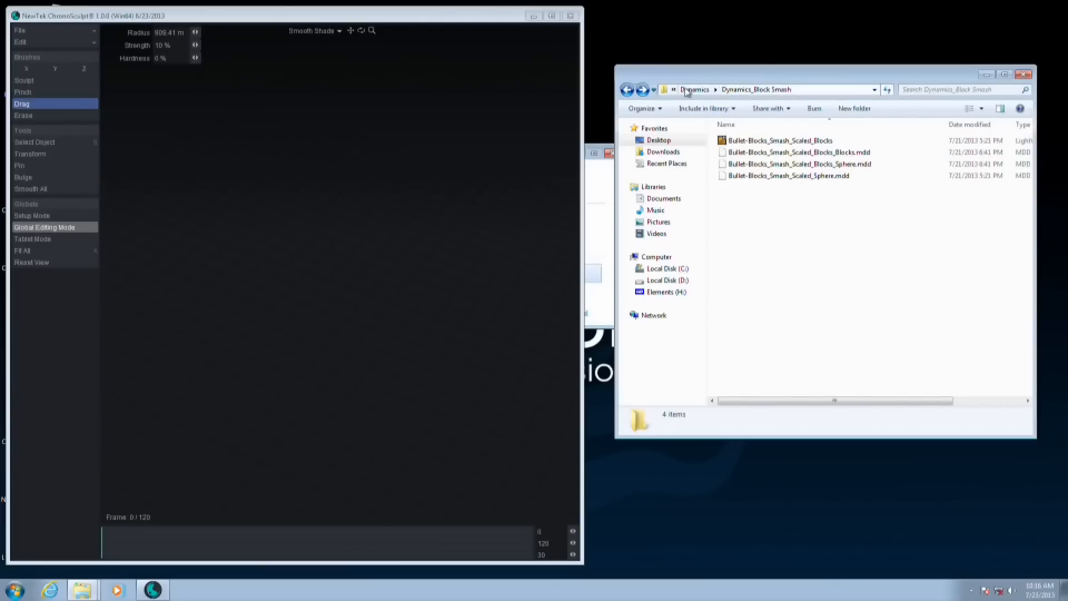
pyautogui.click(667, 141)
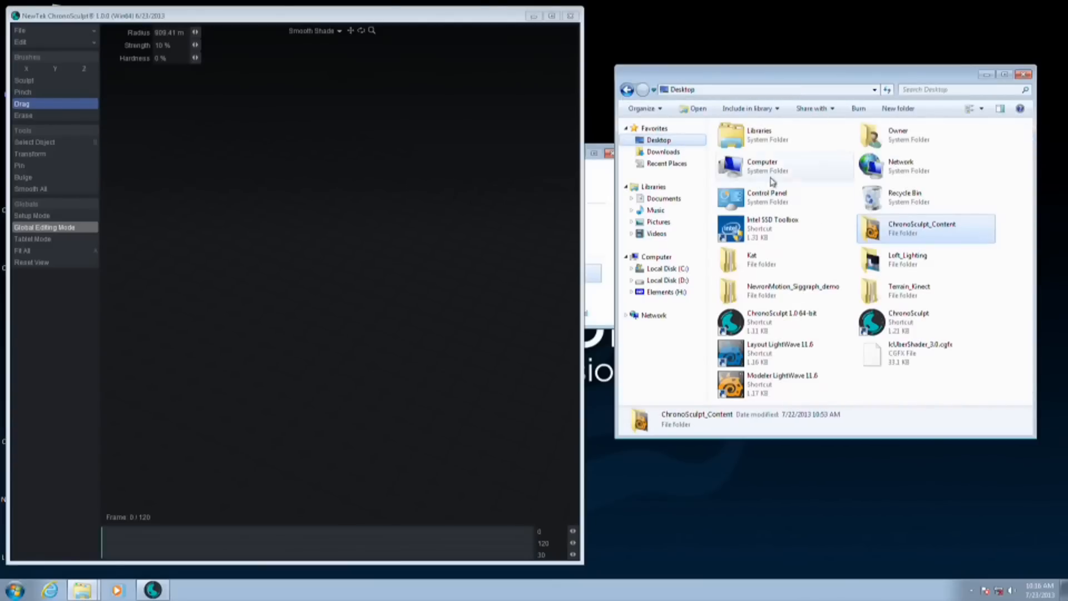
# Load the Alien_12M object from the ChronoSculpt_Content folder, maximize the program window, and frame the alien's head
pyautogui.doubleClick(938, 232)
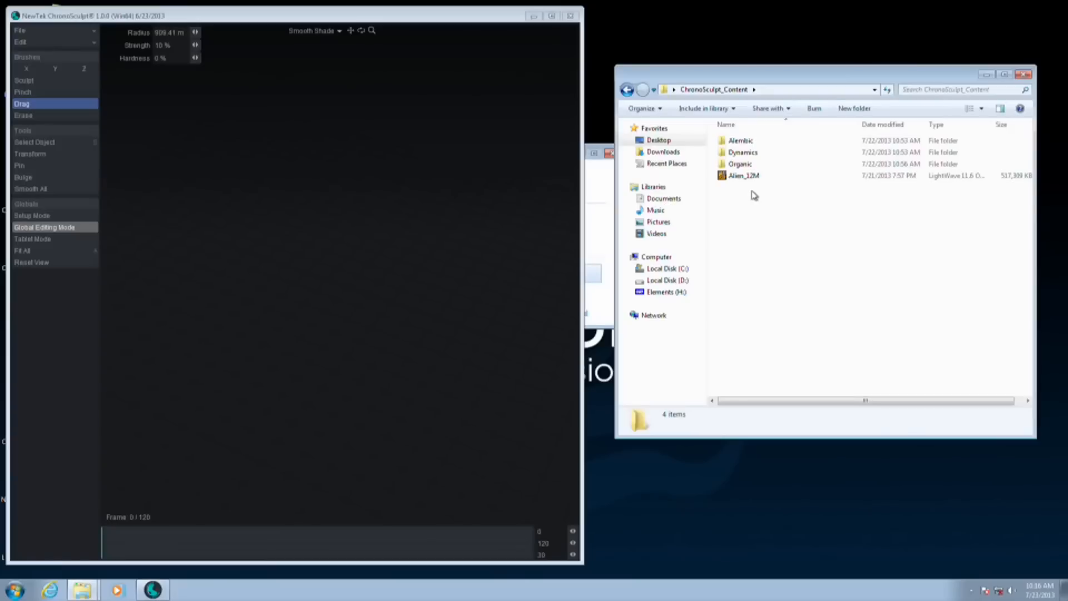
pyautogui.moveTo(751, 175); pyautogui.dragTo(349, 214)
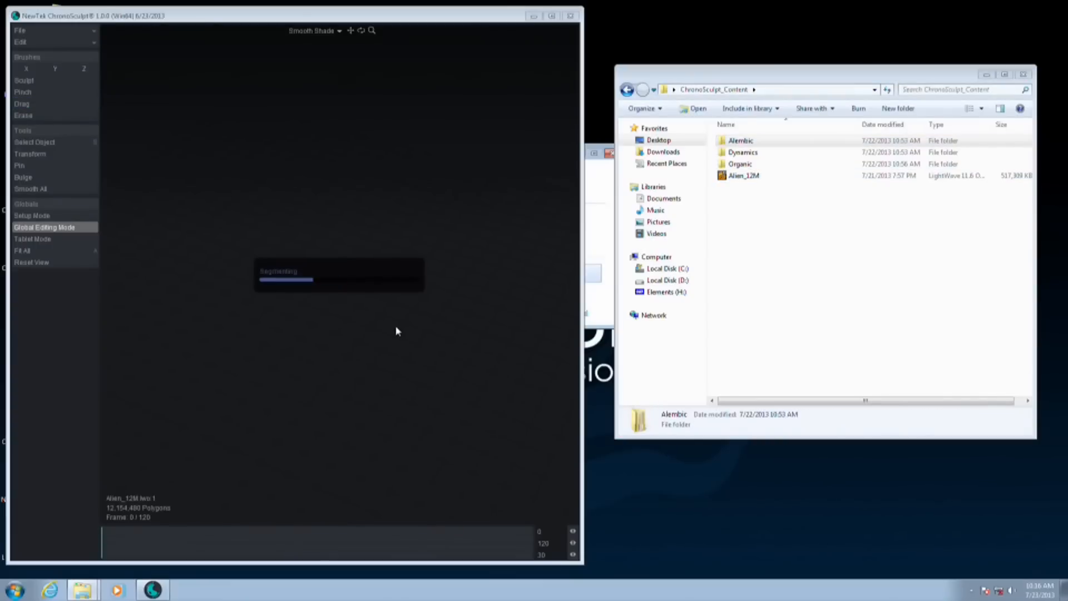
pyautogui.doubleClick(407, 21)
pyautogui.keyDown('alt'); pyautogui.moveTo(722, 331); pyautogui.dragTo(641, 498); pyautogui.keyUp('alt')
pyautogui.keyDown('alt'); pyautogui.moveTo(523, 242); pyautogui.dragTo(653, 325); pyautogui.keyUp('alt')
pyautogui.keyDown('alt'); pyautogui.keyDown('shift'); pyautogui.moveTo(598, 214); pyautogui.dragTo(594, 305); pyautogui.keyUp('shift'); pyautogui.keyUp('alt')
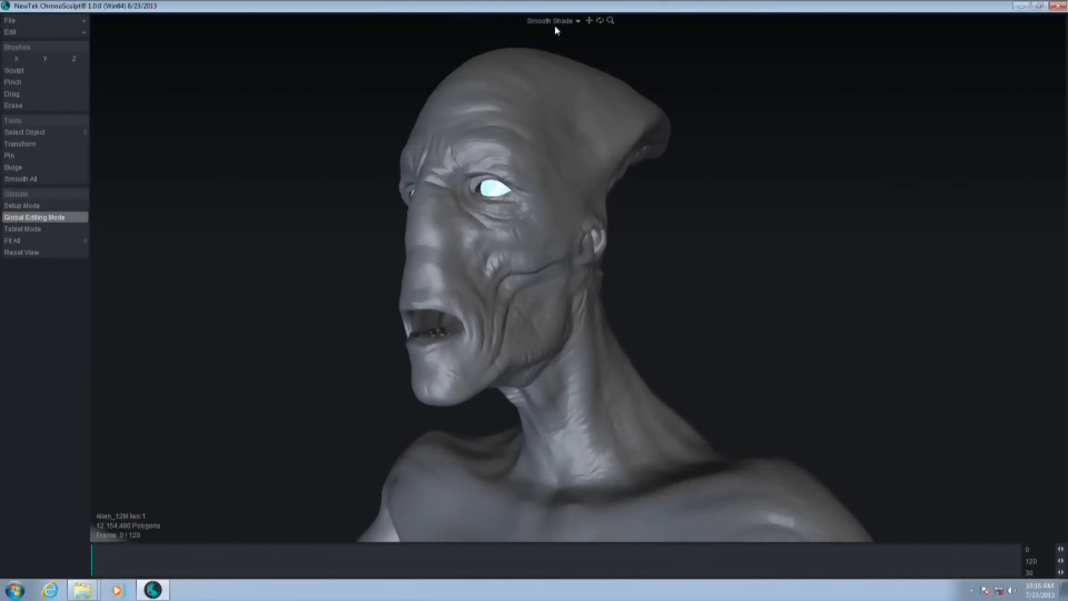
# Examine the alien's mesh up close in the Wireframe, Hidden Line and Wireframe Shade display modes
pyautogui.click(544, 35)
pyautogui.keyDown('ctrl'); pyautogui.keyDown('alt'); pyautogui.moveTo(622, 137); pyautogui.dragTo(560, 240); pyautogui.keyUp('alt'); pyautogui.keyUp('ctrl')
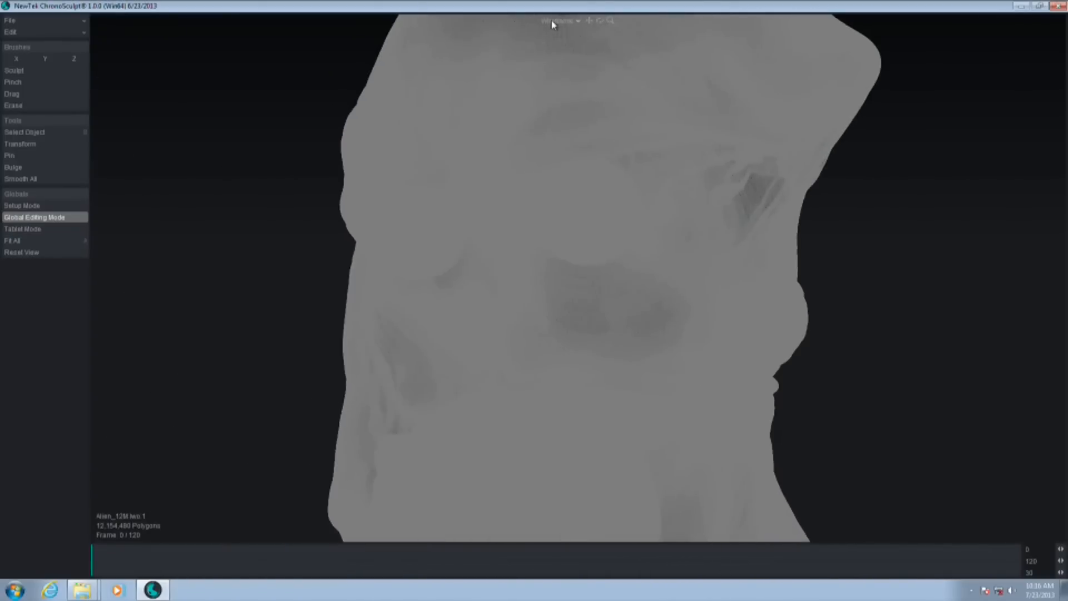
pyautogui.click(541, 45)
pyautogui.moveTo(572, 203)
pyautogui.keyDown('ctrl'); pyautogui.keyDown('alt'); pyautogui.mouseDown()
pyautogui.moveTo(548, 203)
pyautogui.moveTo(598, 186)
pyautogui.moveTo(547, 138)
pyautogui.moveTo(560, 184)
pyautogui.moveTo(412, 246)
pyautogui.moveTo(615, 270)
pyautogui.moveTo(629, 67)
pyautogui.mouseUp(); pyautogui.keyUp('alt'); pyautogui.keyUp('ctrl')
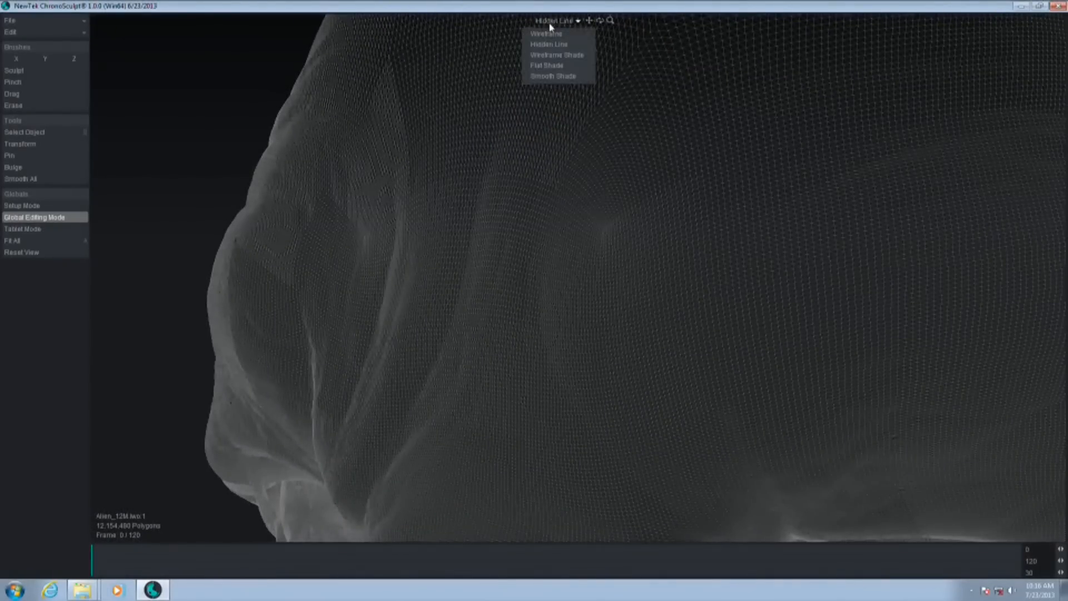
pyautogui.click(554, 56)
pyautogui.moveTo(560, 71)
pyautogui.keyDown('alt'); pyautogui.mouseDown()
pyautogui.moveTo(579, 203)
pyautogui.moveTo(593, 198)
pyautogui.moveTo(663, 282)
pyautogui.moveTo(625, 185)
pyautogui.moveTo(642, 297)
pyautogui.moveTo(368, 305)
pyautogui.moveTo(727, 270)
pyautogui.moveTo(589, 278)
pyautogui.mouseUp(); pyautogui.keyUp('alt')
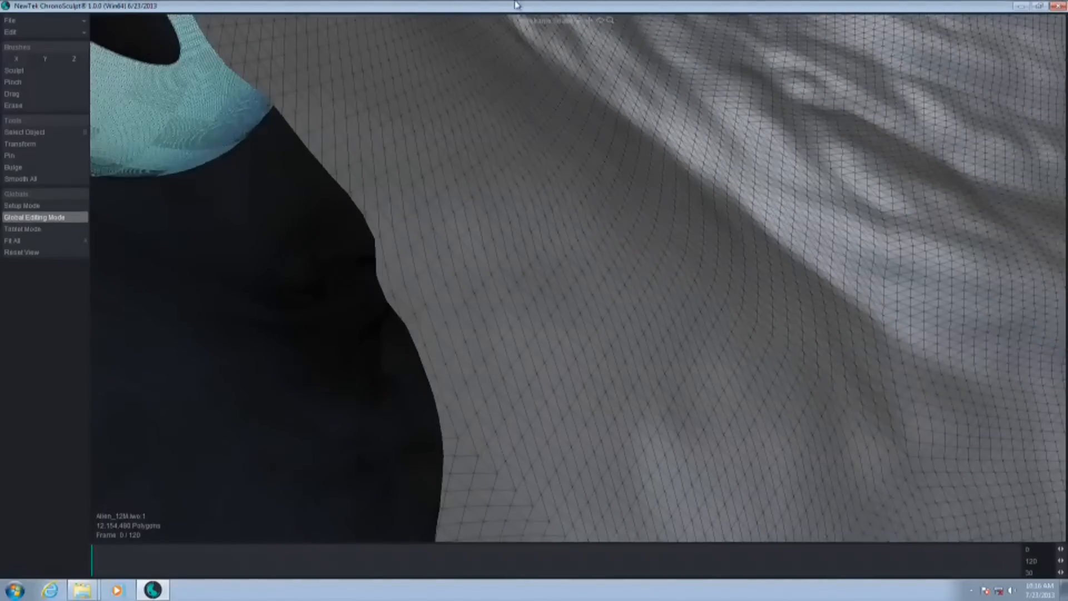
# Orbit the alien in Wireframe display, and inspect the mesh close up in Hidden Line
pyautogui.click(558, 24)
pyautogui.click(560, 38)
pyautogui.moveTo(739, 363)
pyautogui.keyDown('ctrl'); pyautogui.keyDown('alt'); pyautogui.mouseDown()
pyautogui.moveTo(622, 368)
pyautogui.moveTo(703, 355)
pyautogui.moveTo(662, 256)
pyautogui.moveTo(746, 339)
pyautogui.moveTo(794, 349)
pyautogui.moveTo(326, 319)
pyautogui.moveTo(701, 303)
pyautogui.moveTo(866, 350)
pyautogui.moveTo(725, 231)
pyautogui.moveTo(627, 245)
pyautogui.moveTo(791, 250)
pyautogui.moveTo(817, 207)
pyautogui.mouseUp(); pyautogui.keyUp('alt'); pyautogui.keyUp('ctrl')
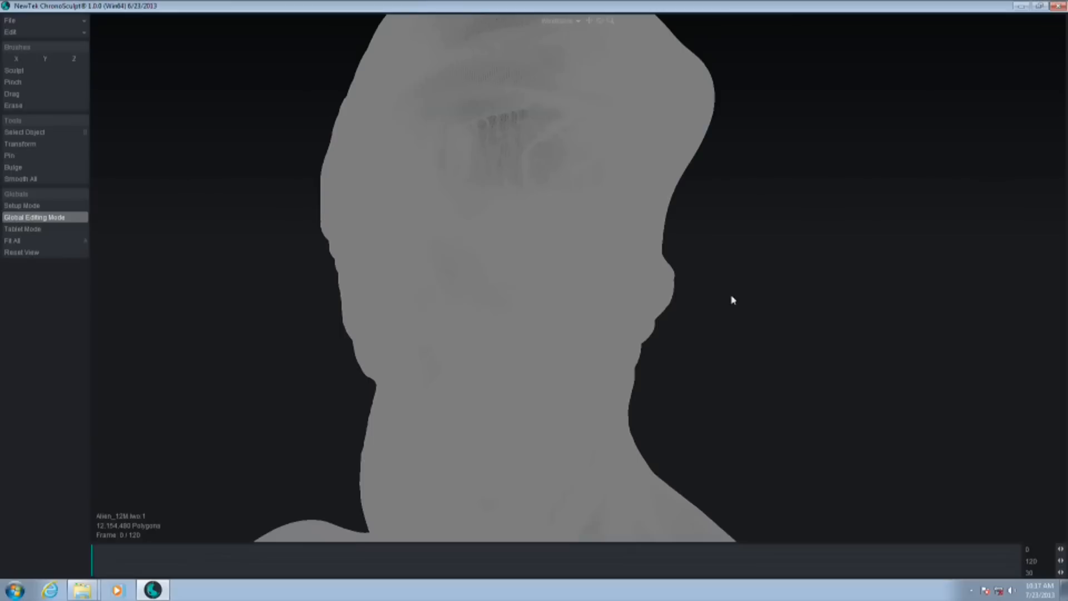
pyautogui.keyDown('ctrl'); pyautogui.keyDown('alt'); pyautogui.moveTo(783, 306); pyautogui.dragTo(722, 301); pyautogui.keyUp('alt'); pyautogui.keyUp('ctrl')
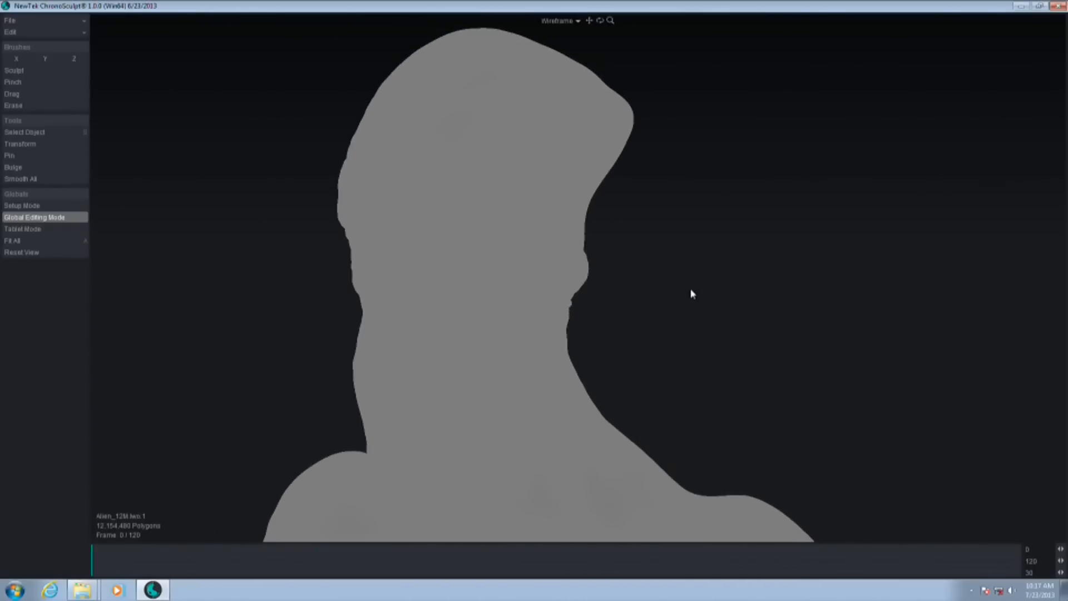
pyautogui.moveTo(687, 292)
pyautogui.keyDown('ctrl'); pyautogui.keyDown('alt'); pyautogui.mouseDown()
pyautogui.moveTo(746, 289)
pyautogui.moveTo(654, 317)
pyautogui.moveTo(725, 293)
pyautogui.moveTo(670, 310)
pyautogui.moveTo(690, 305)
pyautogui.mouseUp(); pyautogui.keyUp('alt'); pyautogui.keyUp('ctrl')
pyautogui.click(559, 22)
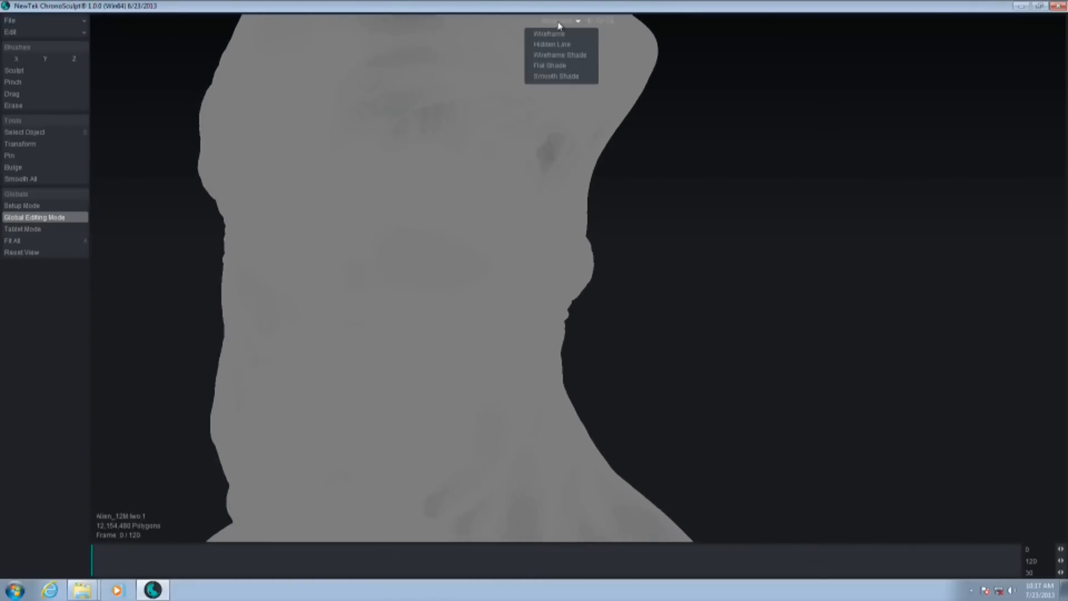
pyautogui.click(558, 44)
pyautogui.keyDown('ctrl'); pyautogui.keyDown('alt'); pyautogui.moveTo(715, 303); pyautogui.dragTo(606, 246); pyautogui.keyUp('alt'); pyautogui.keyUp('ctrl')
# Start a new empty project and restore the smaller program window beside the file browser
pyautogui.click(80, 25)
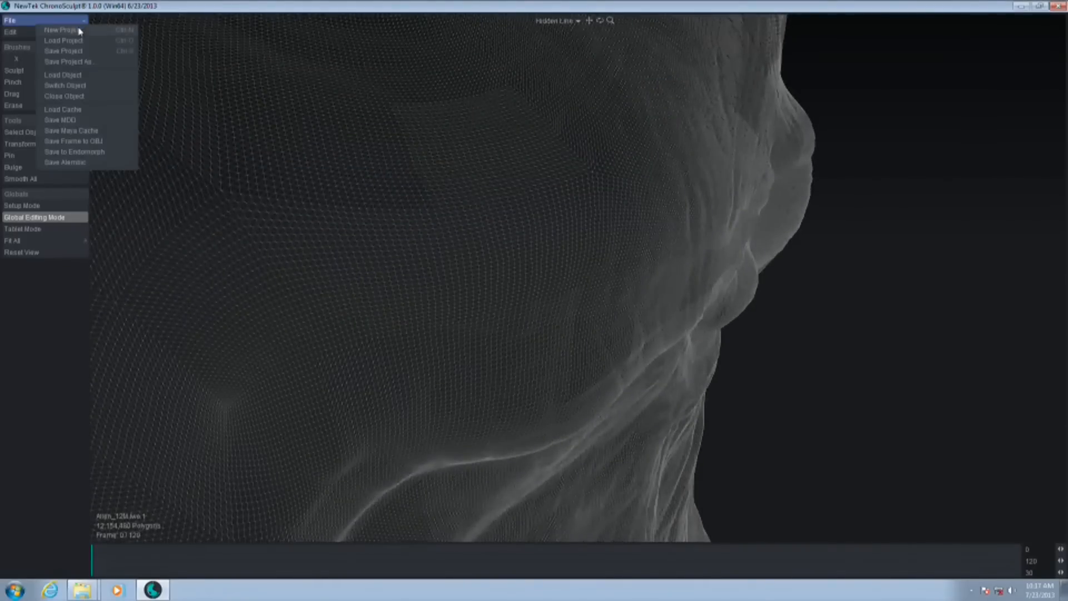
pyautogui.click(79, 30)
pyautogui.click(648, 240)
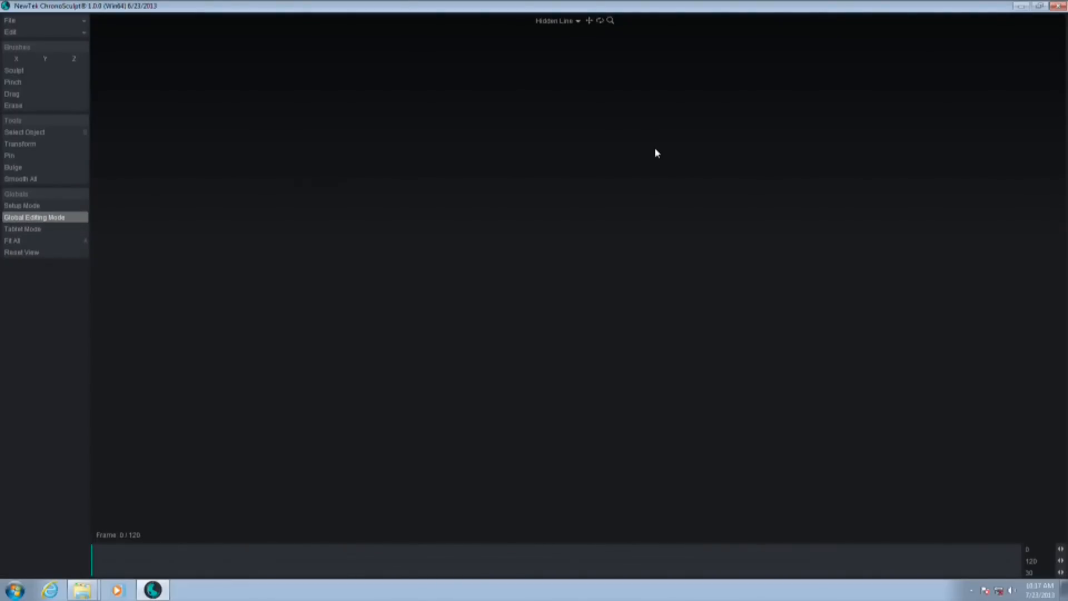
pyautogui.doubleClick(789, 7)
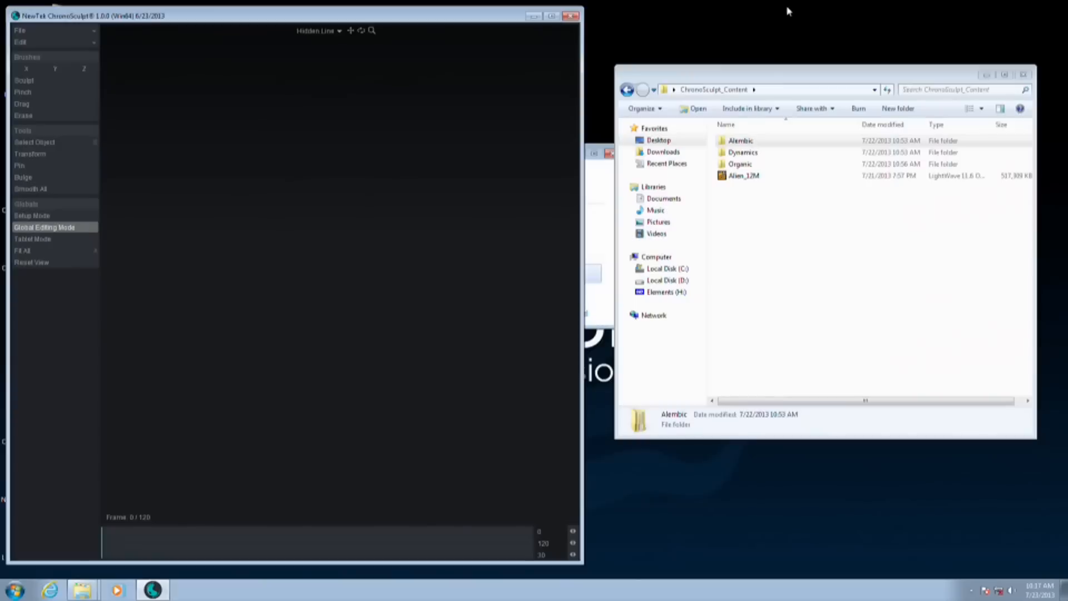
pyautogui.click(786, 320)
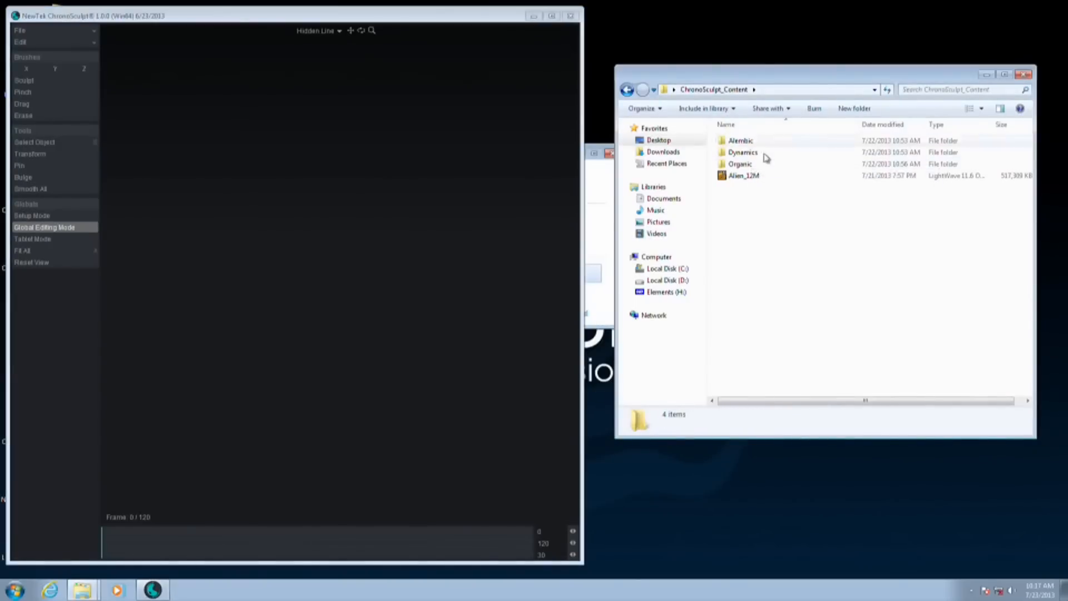
# Open the AlienEmissary_Talking folder inside Organic and load Alien_Emissary_Head together with its MDD cache
pyautogui.doubleClick(749, 165)
pyautogui.click(780, 156)
pyautogui.doubleClick(781, 156)
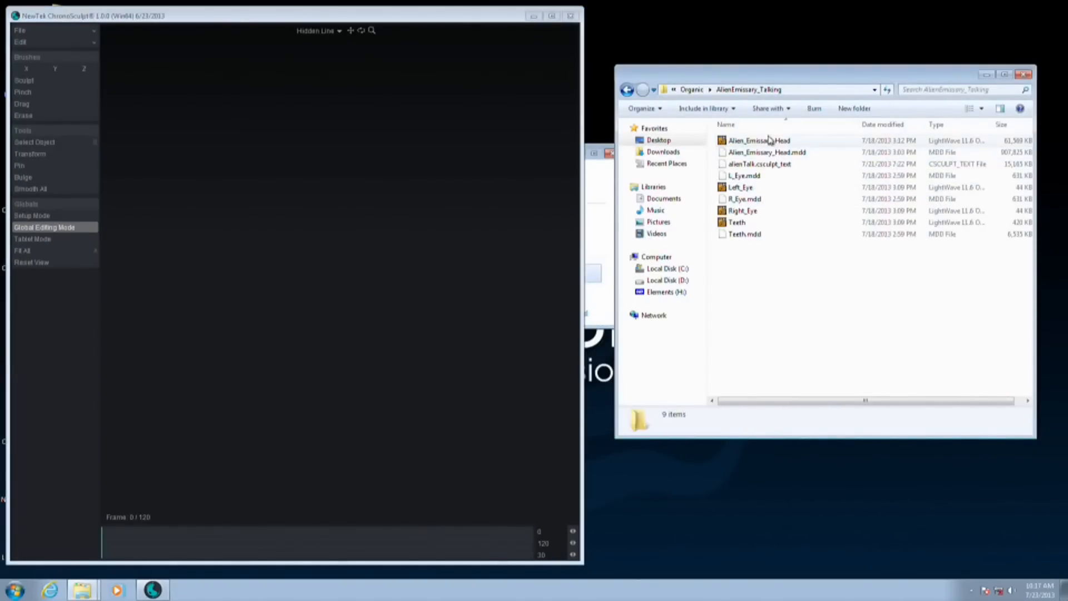
pyautogui.click(774, 142)
pyautogui.keyDown('ctrl'); pyautogui.click(781, 152); pyautogui.keyUp('ctrl')
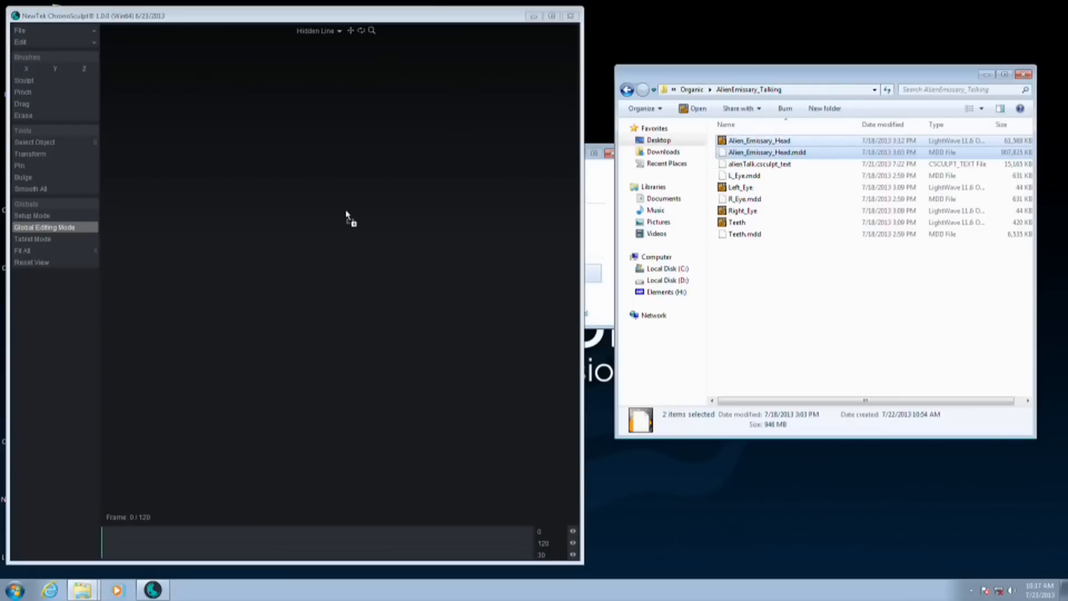
pyautogui.moveTo(752, 289); pyautogui.dragTo(486, 248)
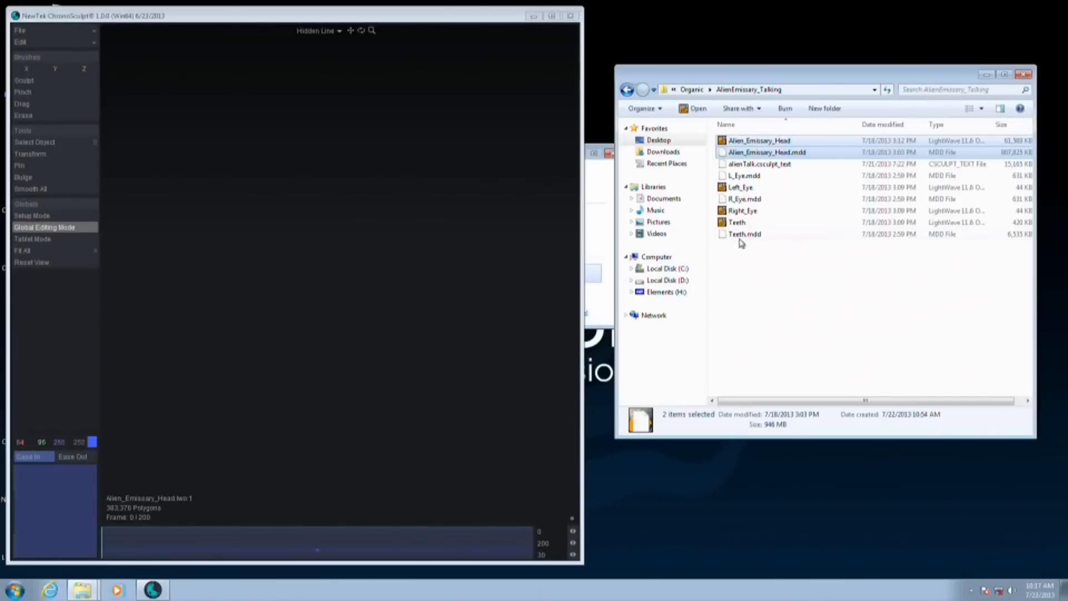
# Load the Left_Eye, Right_Eye and Teeth objects together with their MDD caches
pyautogui.click(745, 176)
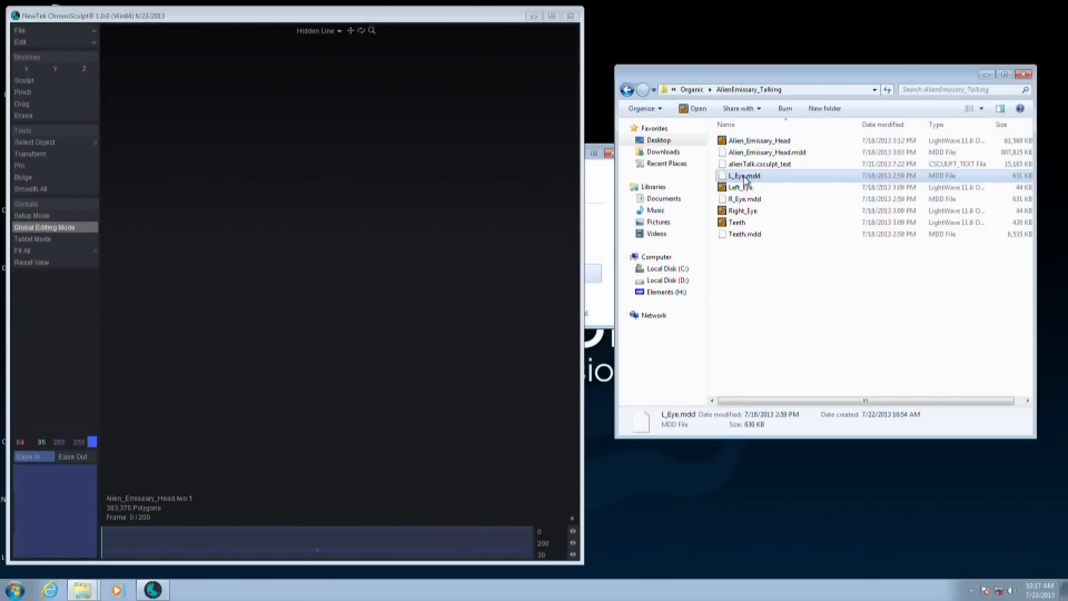
pyautogui.keyDown('ctrl'); pyautogui.click(744, 188); pyautogui.keyUp('ctrl')
pyautogui.moveTo(761, 191); pyautogui.dragTo(469, 201)
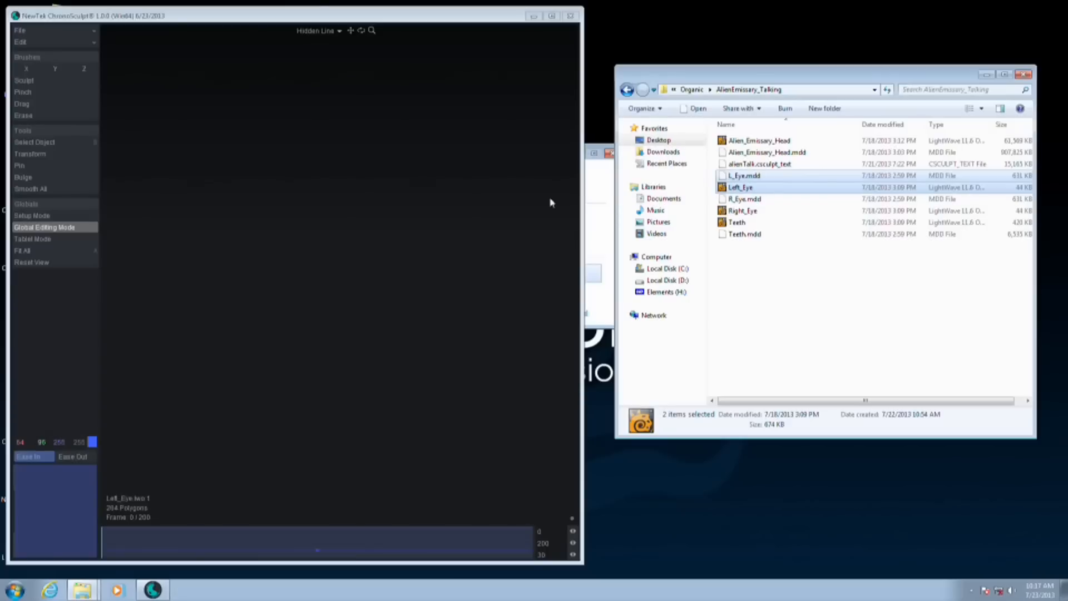
pyautogui.click(752, 201)
pyautogui.keyDown('ctrl'); pyautogui.click(771, 213); pyautogui.keyUp('ctrl')
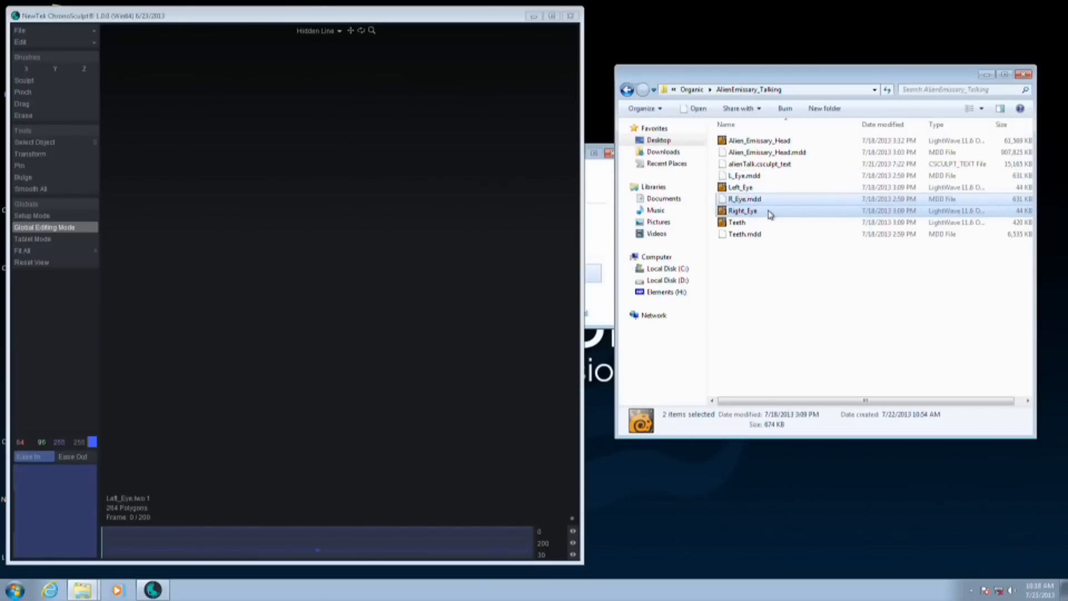
pyautogui.moveTo(367, 216); pyautogui.dragTo(339, 238)
pyautogui.click(745, 222)
pyautogui.keyDown('ctrl'); pyautogui.click(751, 235); pyautogui.keyUp('ctrl')
# Maximize the program window and show the alien head in Smooth Shade display with the whole face in view
pyautogui.doubleClick(257, 16)
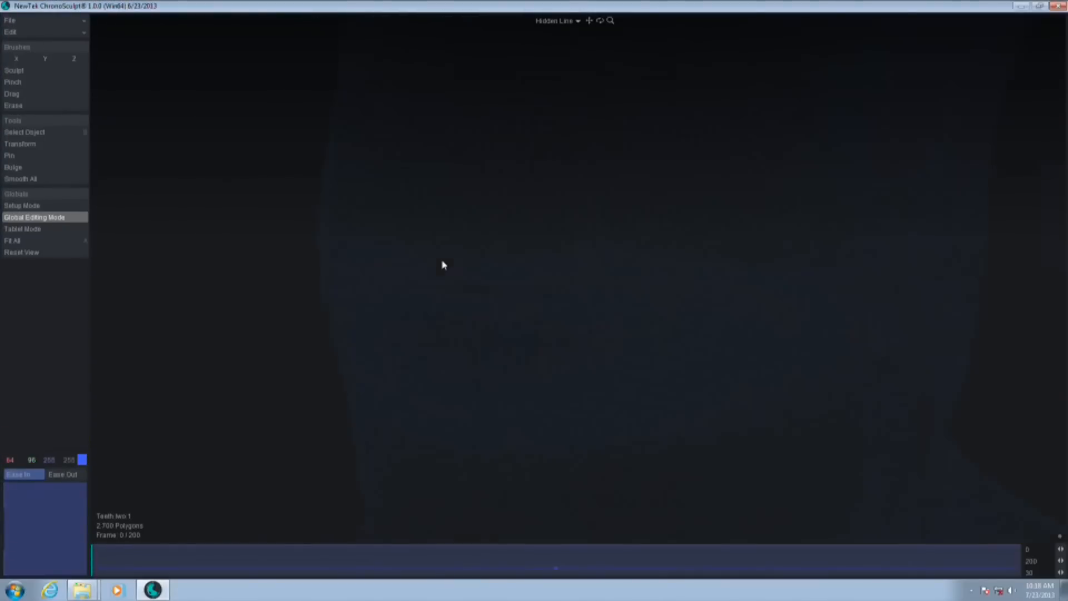
pyautogui.keyDown('ctrl'); pyautogui.keyDown('alt'); pyautogui.moveTo(710, 282); pyautogui.dragTo(567, 119); pyautogui.keyUp('alt'); pyautogui.keyUp('ctrl')
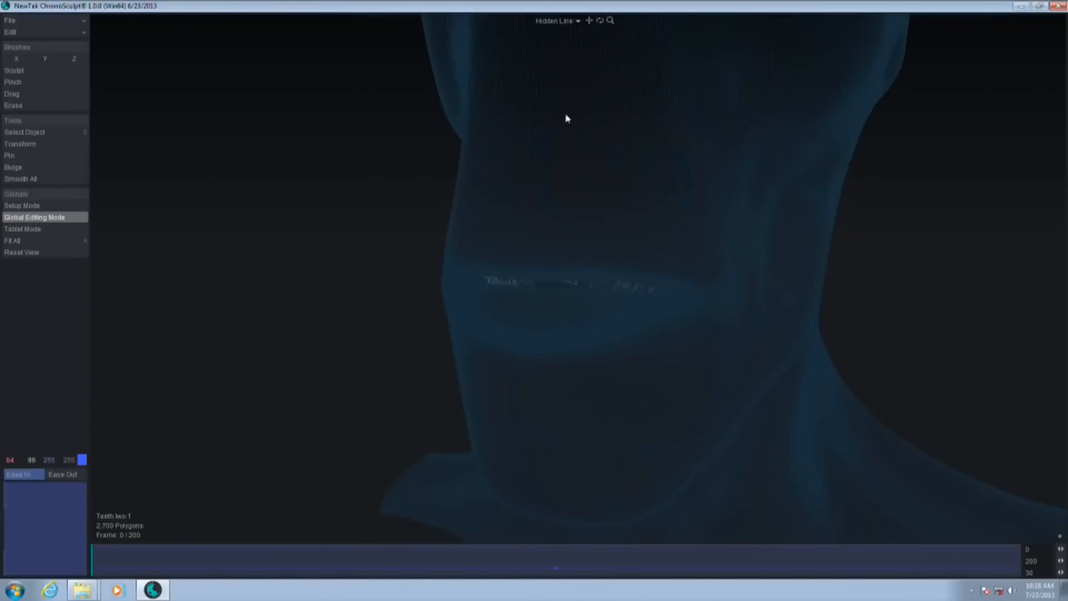
pyautogui.click(555, 21)
pyautogui.click(558, 77)
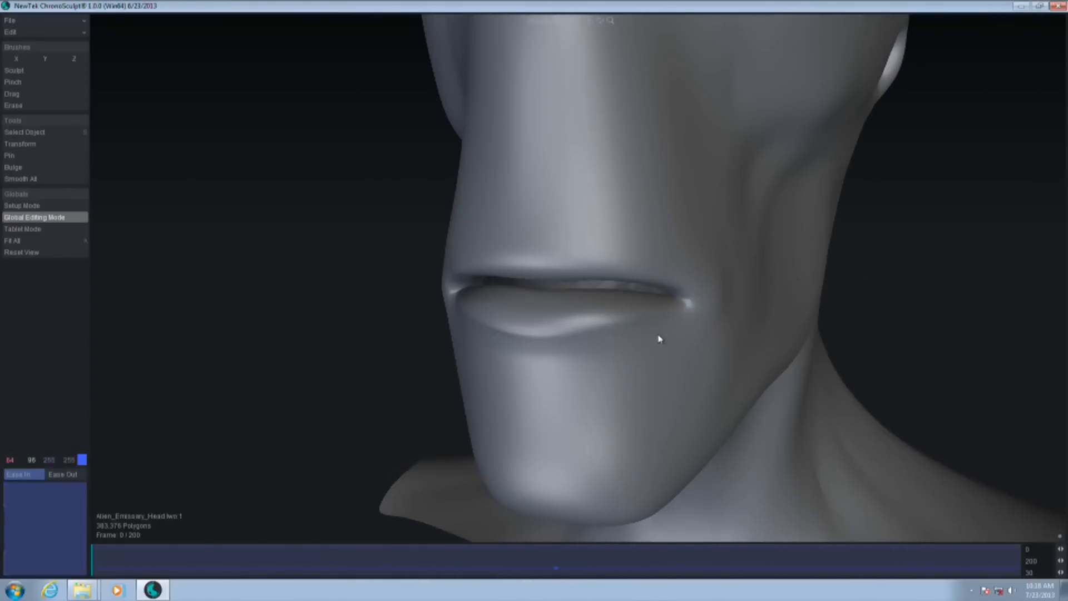
pyautogui.keyDown('ctrl'); pyautogui.keyDown('alt'); pyautogui.moveTo(660, 339); pyautogui.dragTo(561, 388); pyautogui.keyUp('alt'); pyautogui.keyUp('ctrl')
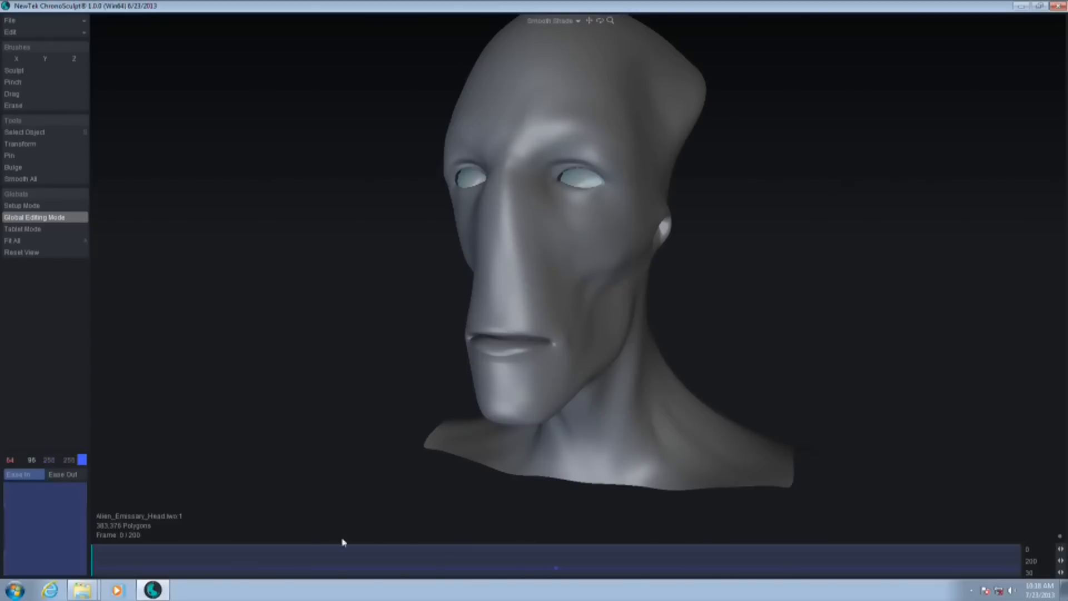
# Scrub through the talking head's animation to frame 88 and return to frame 35
pyautogui.click(97, 560)
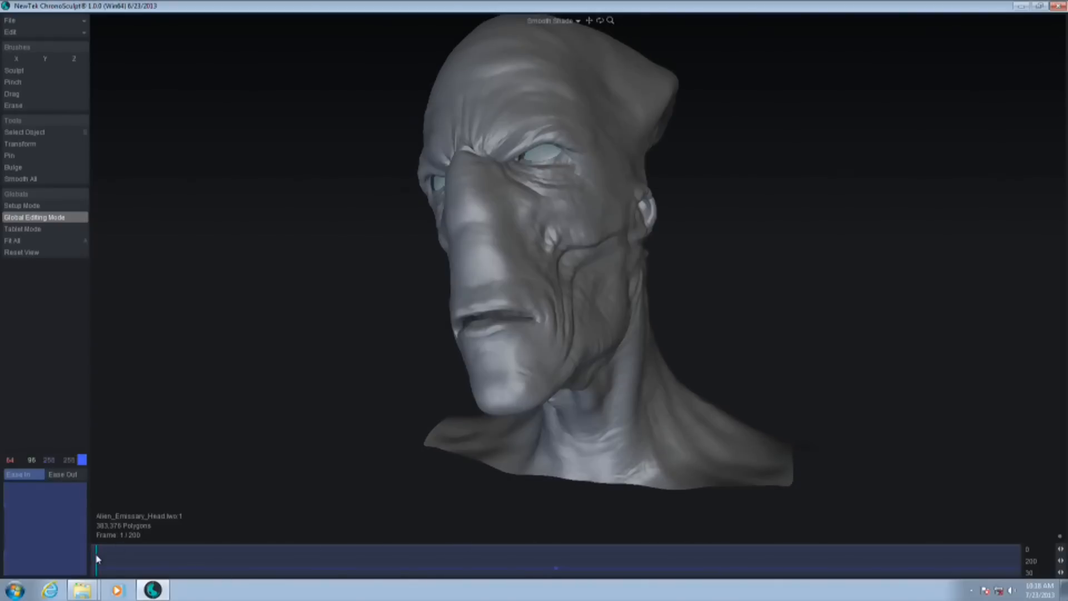
pyautogui.moveTo(98, 559)
pyautogui.mouseDown()
pyautogui.moveTo(573, 567)
pyautogui.moveTo(269, 565)
pyautogui.mouseUp()
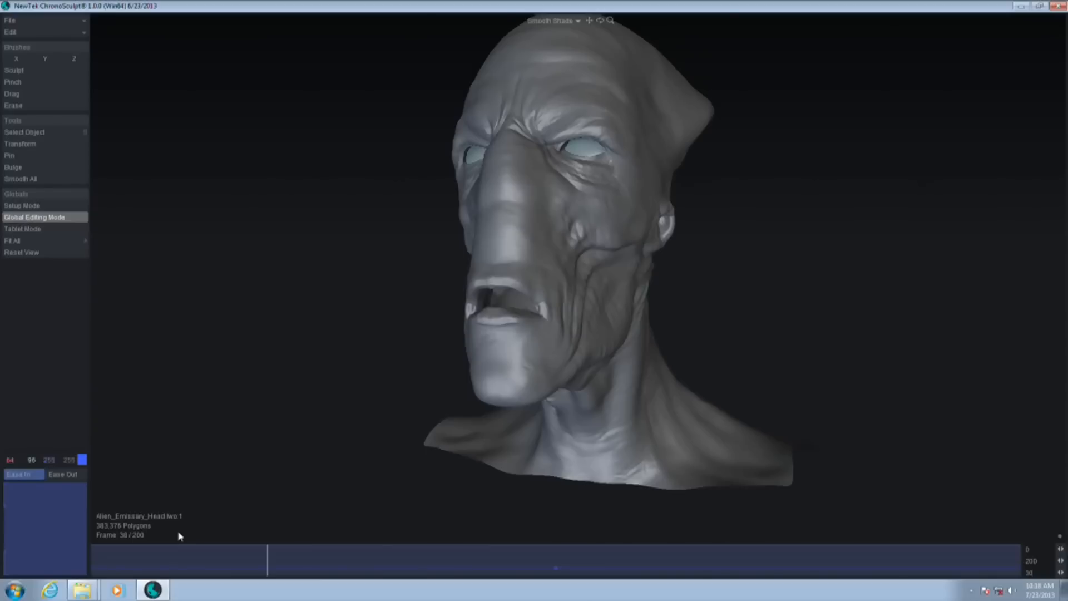
pyautogui.moveTo(273, 574); pyautogui.dragTo(490, 548)
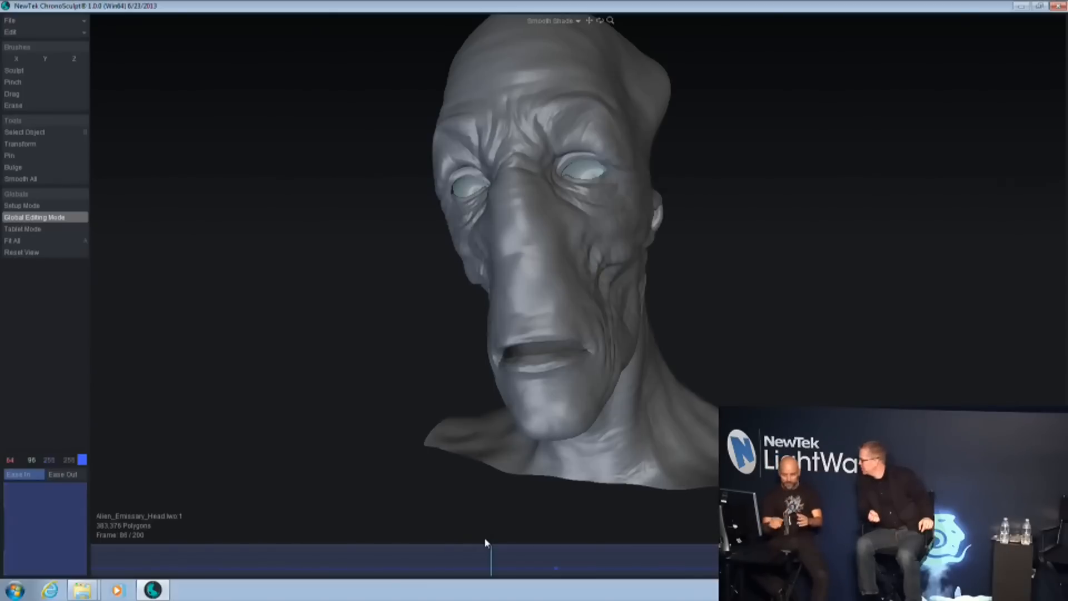
pyautogui.moveTo(485, 567)
pyautogui.mouseDown()
pyautogui.moveTo(195, 569)
pyautogui.moveTo(269, 573)
pyautogui.moveTo(243, 570)
pyautogui.moveTo(254, 578)
pyautogui.mouseUp()
# With the Drag brush, pull the alien's mouth corner at frame 35, undo it, and repeat the pull with Global Editing Mode off
pyautogui.moveTo(767, 333)
pyautogui.keyDown('alt'); pyautogui.mouseDown()
pyautogui.moveTo(796, 367)
pyautogui.moveTo(766, 298)
pyautogui.moveTo(779, 324)
pyautogui.mouseUp(); pyautogui.keyUp('alt')
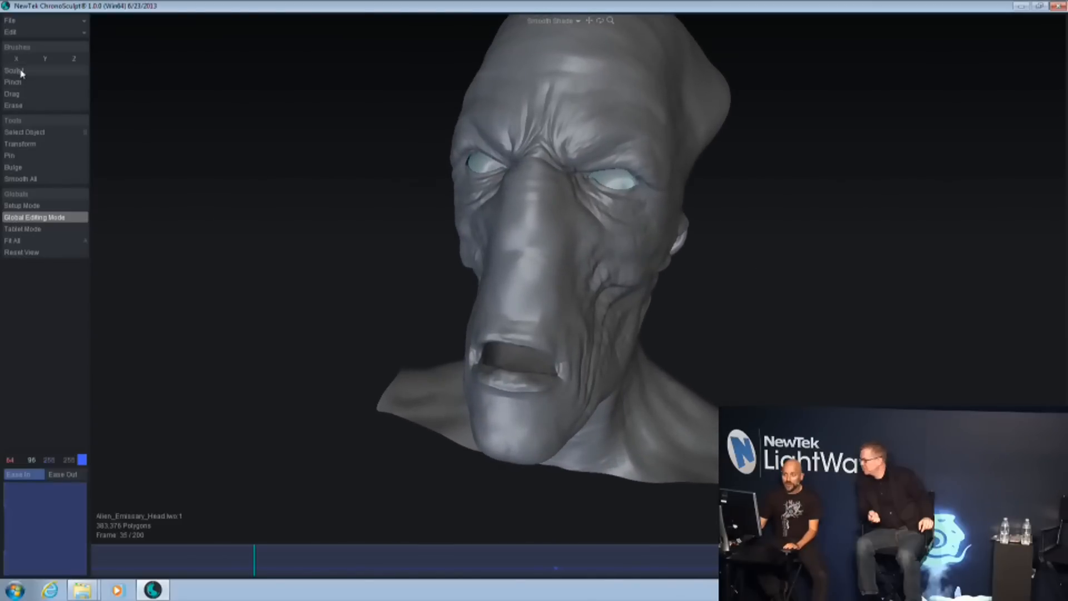
pyautogui.click(30, 95)
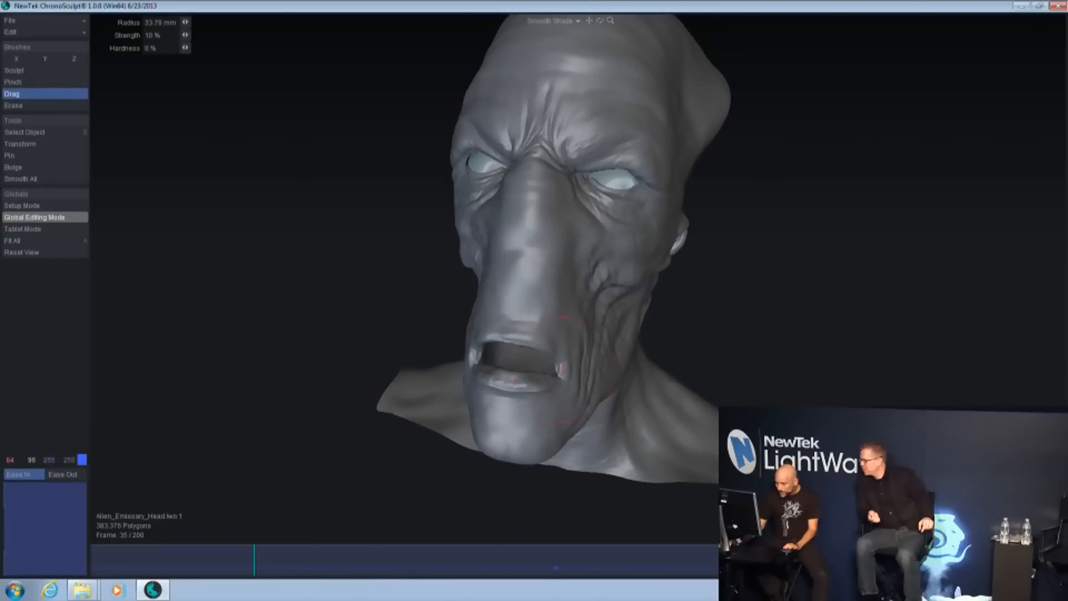
pyautogui.moveTo(561, 368); pyautogui.dragTo(566, 362)
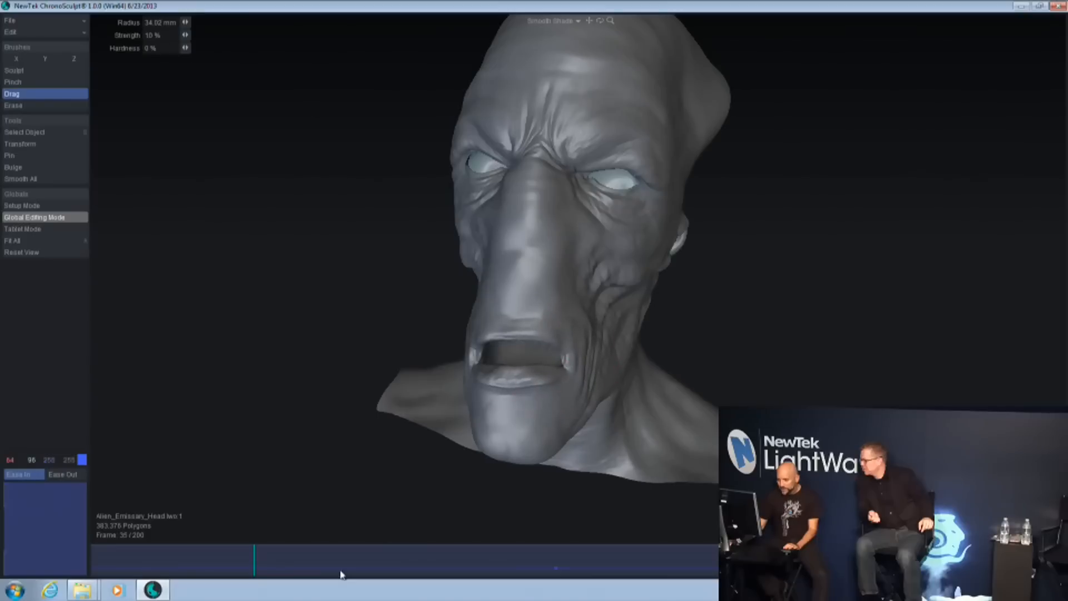
pyautogui.hotkey('ctrl', 'z')
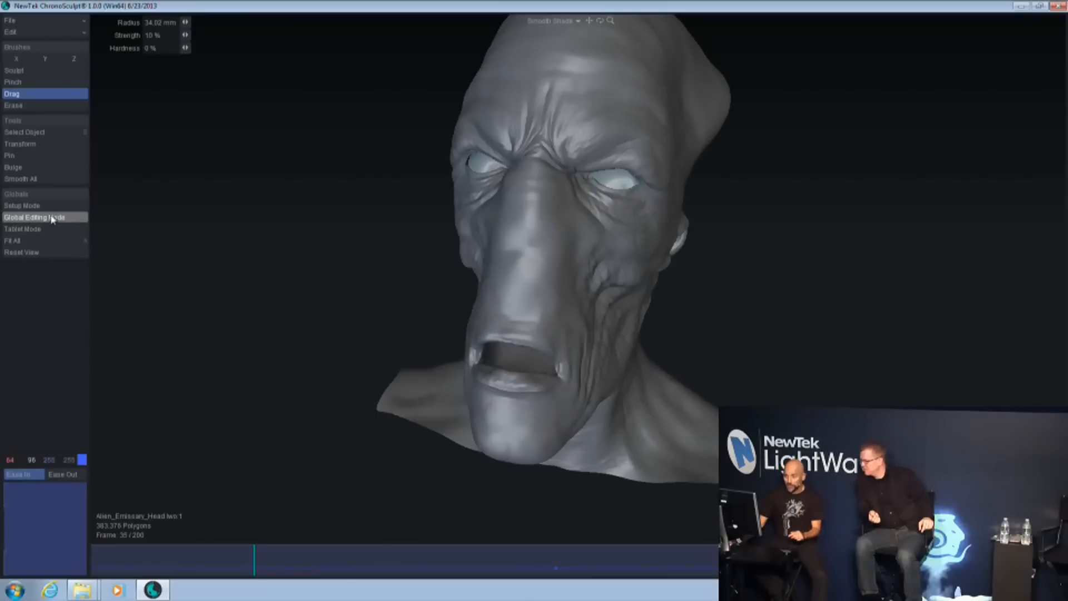
pyautogui.click(48, 218)
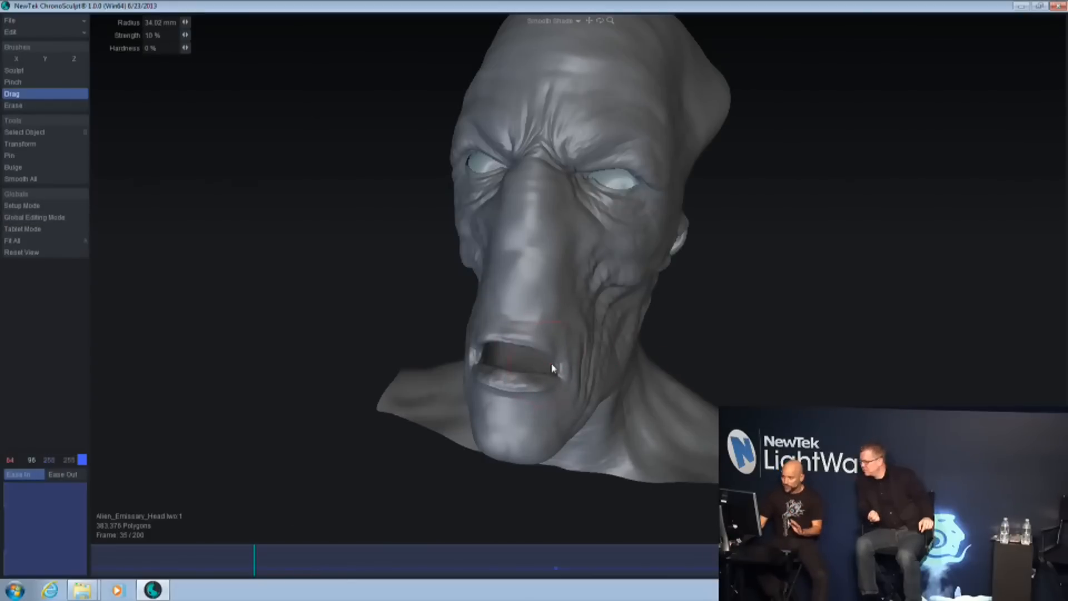
pyautogui.moveTo(562, 364); pyautogui.dragTo(568, 355)
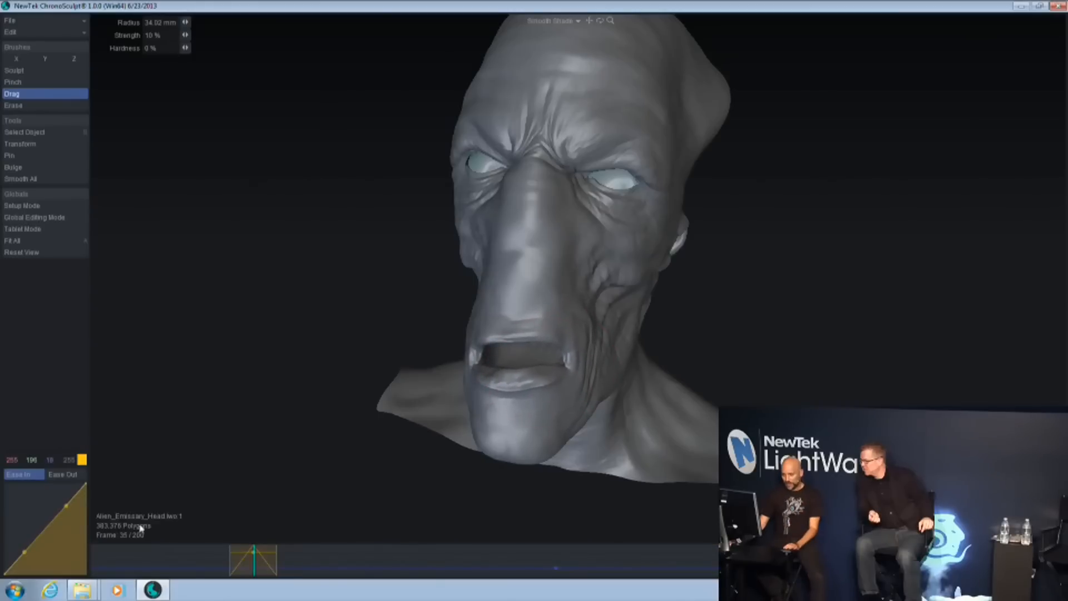
# Round off the morph clip's ease-in and ease-out curves, widen the clip on the timeline and centre it on frame 36
pyautogui.moveTo(255, 570)
pyautogui.mouseDown()
pyautogui.moveTo(232, 572)
pyautogui.moveTo(269, 578)
pyautogui.moveTo(258, 578)
pyautogui.mouseUp()
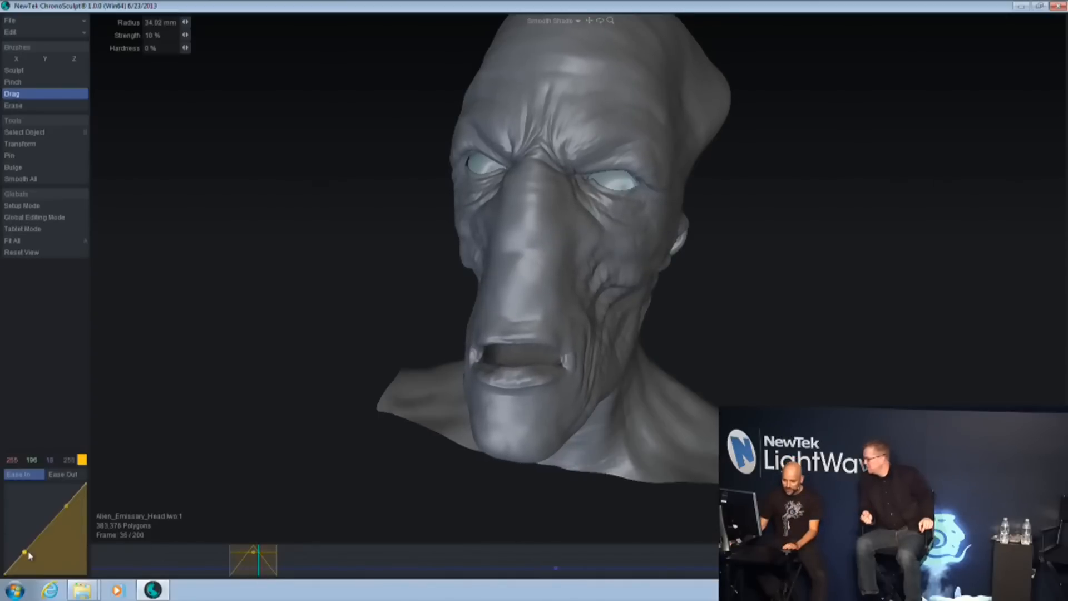
pyautogui.moveTo(25, 553); pyautogui.dragTo(38, 558)
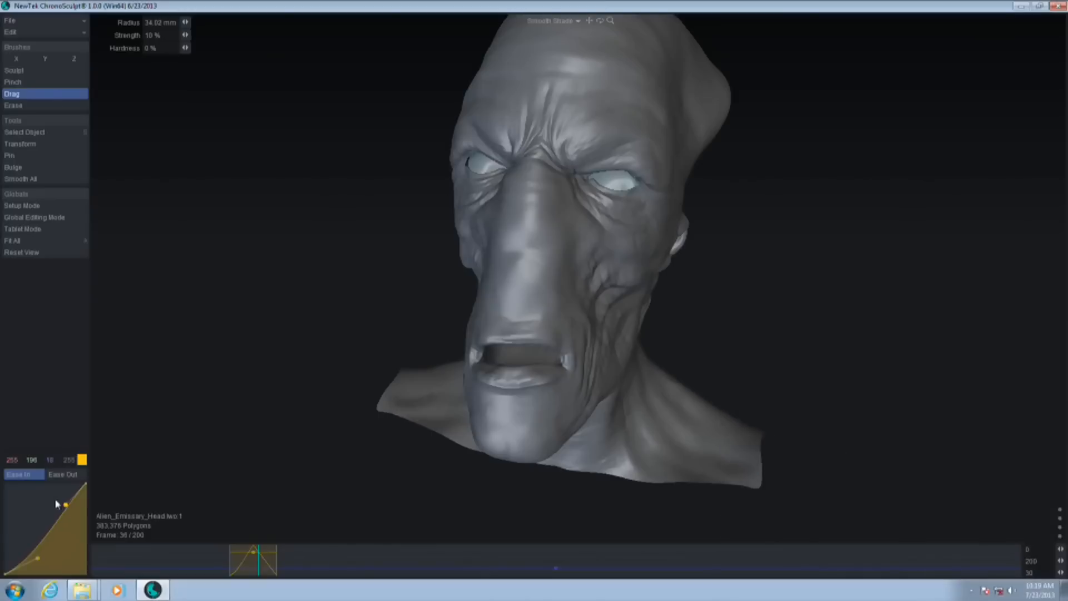
pyautogui.moveTo(66, 506); pyautogui.dragTo(48, 494)
pyautogui.click(71, 476)
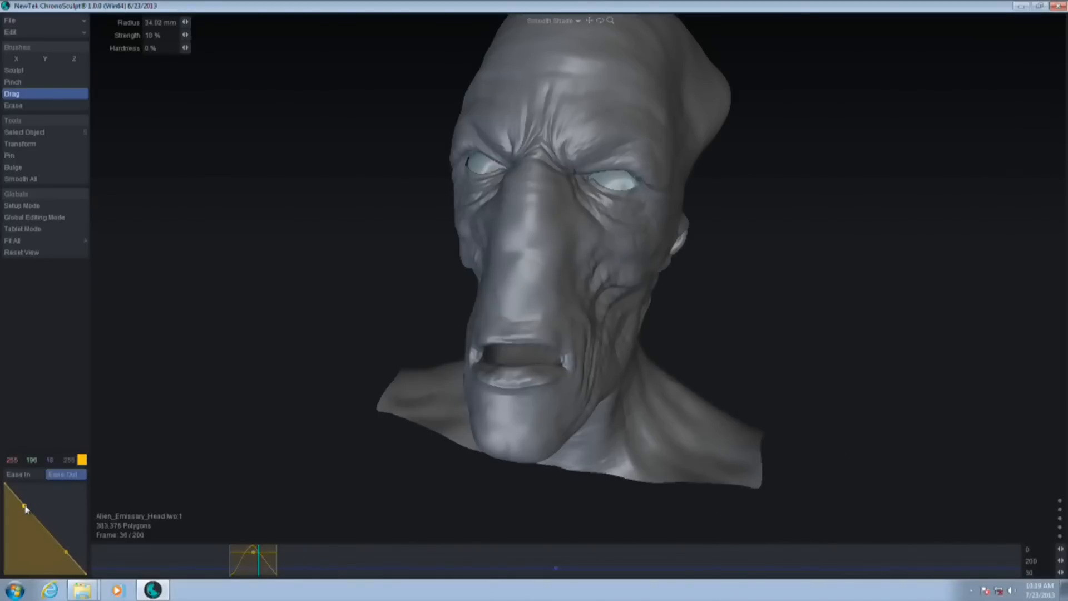
pyautogui.moveTo(25, 508); pyautogui.dragTo(44, 497)
pyautogui.moveTo(258, 576); pyautogui.dragTo(214, 568)
pyautogui.moveTo(282, 574); pyautogui.dragTo(257, 573)
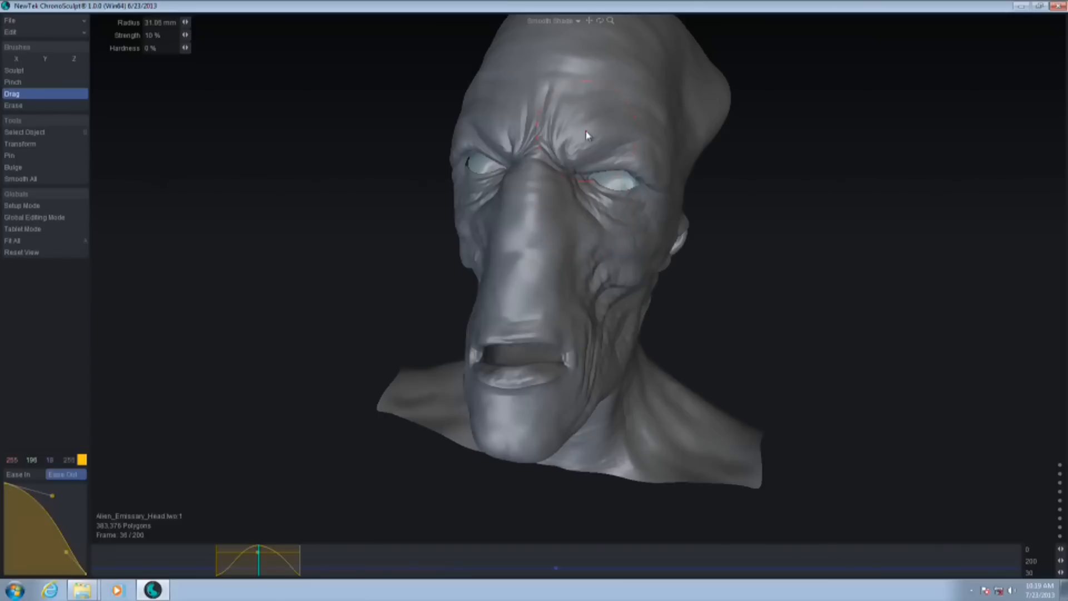
# At frame 36, use the Drag brush to push the brow down at about 31 mm radius and lift the cheek at 21.7 mm
pyautogui.moveTo(586, 145); pyautogui.dragTo(587, 150)
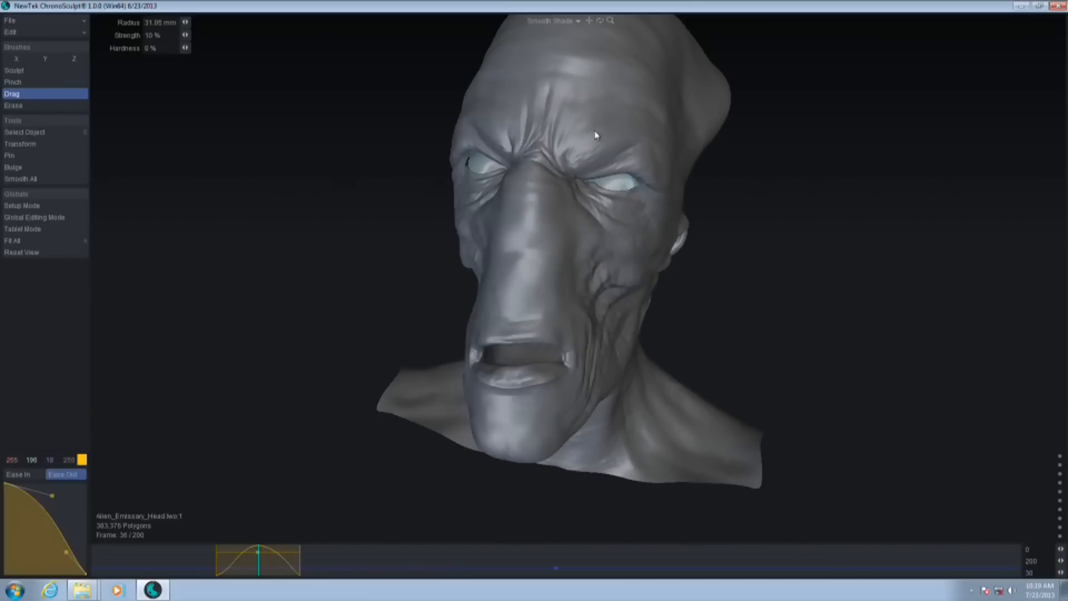
pyautogui.moveTo(261, 566)
pyautogui.mouseDown()
pyautogui.moveTo(236, 570)
pyautogui.moveTo(274, 567)
pyautogui.moveTo(231, 578)
pyautogui.moveTo(258, 574)
pyautogui.mouseUp()
pyautogui.moveTo(253, 568)
pyautogui.mouseDown()
pyautogui.moveTo(223, 570)
pyautogui.moveTo(258, 573)
pyautogui.mouseUp()
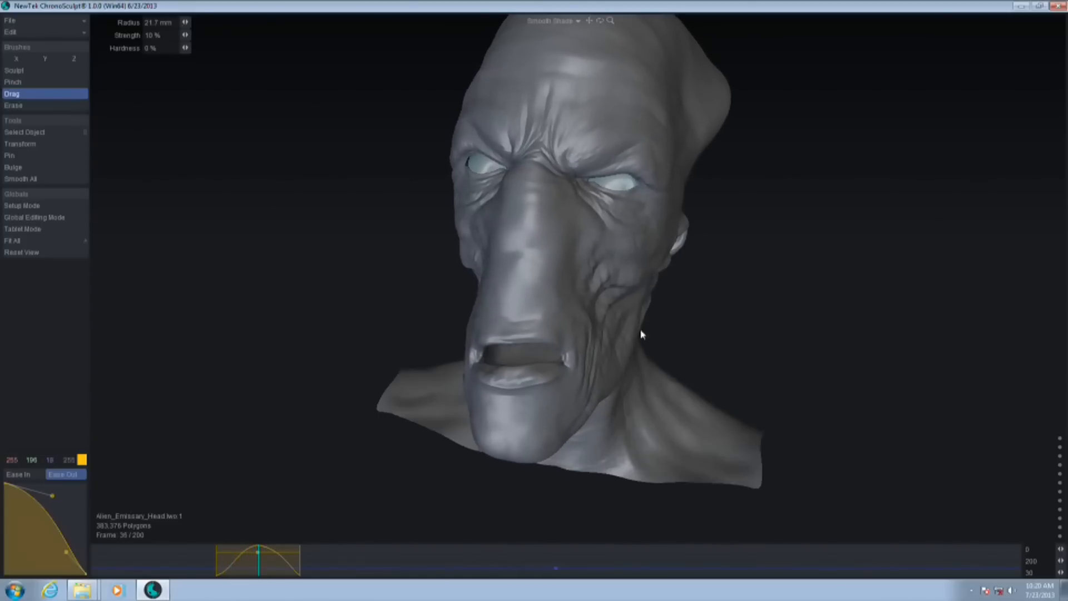
pyautogui.moveTo(608, 307); pyautogui.dragTo(611, 301)
pyautogui.moveTo(588, 261); pyautogui.dragTo(590, 254)
# Try pulling the nose upward at frame 37 with the Drag brush, scrub to frame 40, and undo the edit
pyautogui.moveTo(259, 567)
pyautogui.mouseDown()
pyautogui.moveTo(223, 571)
pyautogui.moveTo(263, 568)
pyautogui.mouseUp()
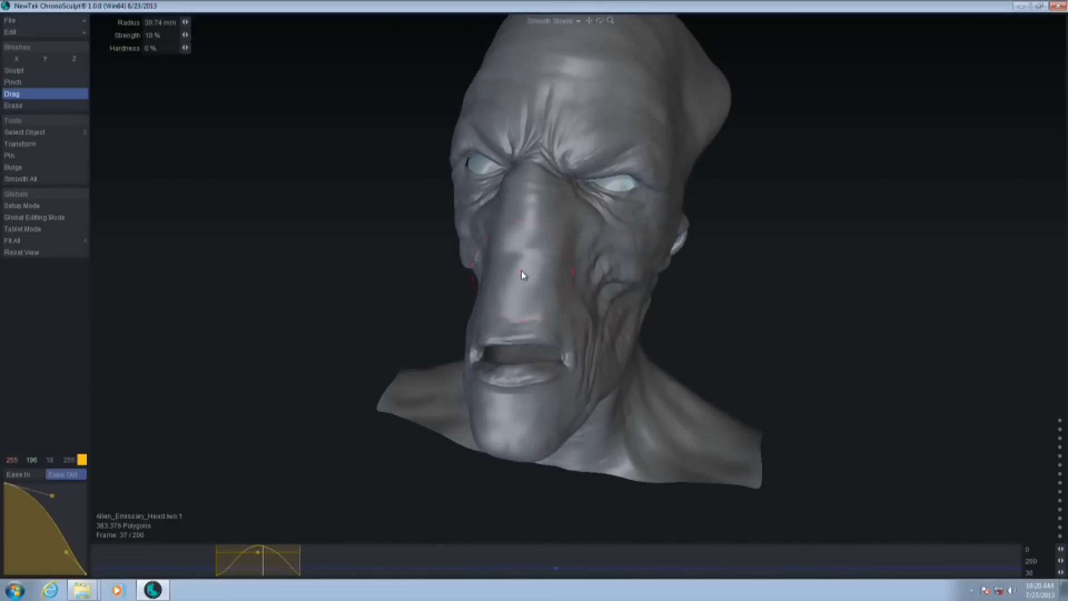
pyautogui.moveTo(526, 267); pyautogui.dragTo(534, 207)
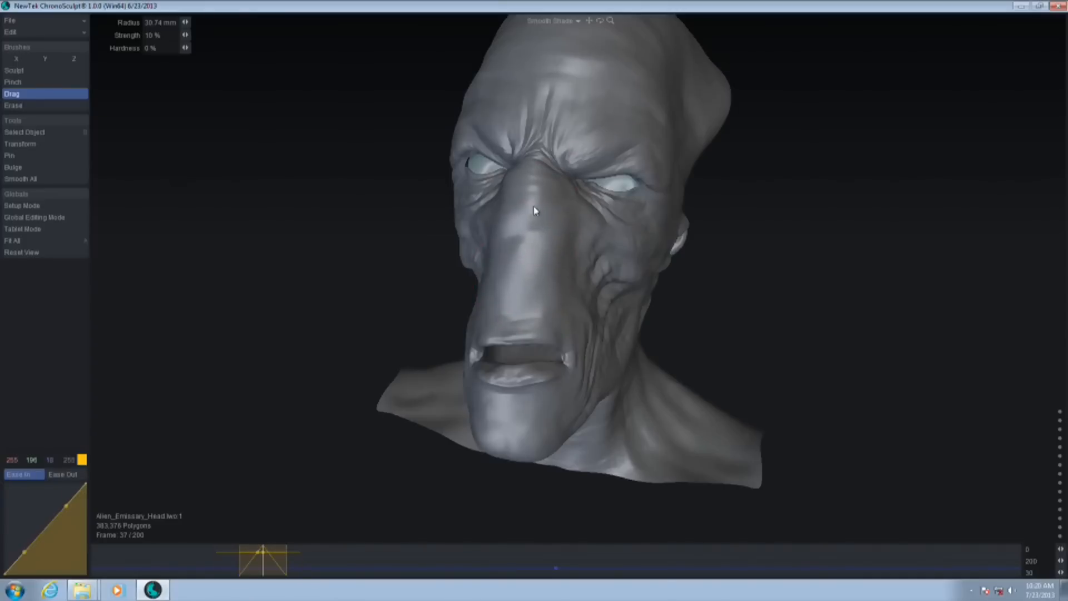
pyautogui.moveTo(263, 566)
pyautogui.mouseDown()
pyautogui.moveTo(241, 565)
pyautogui.moveTo(276, 573)
pyautogui.mouseUp()
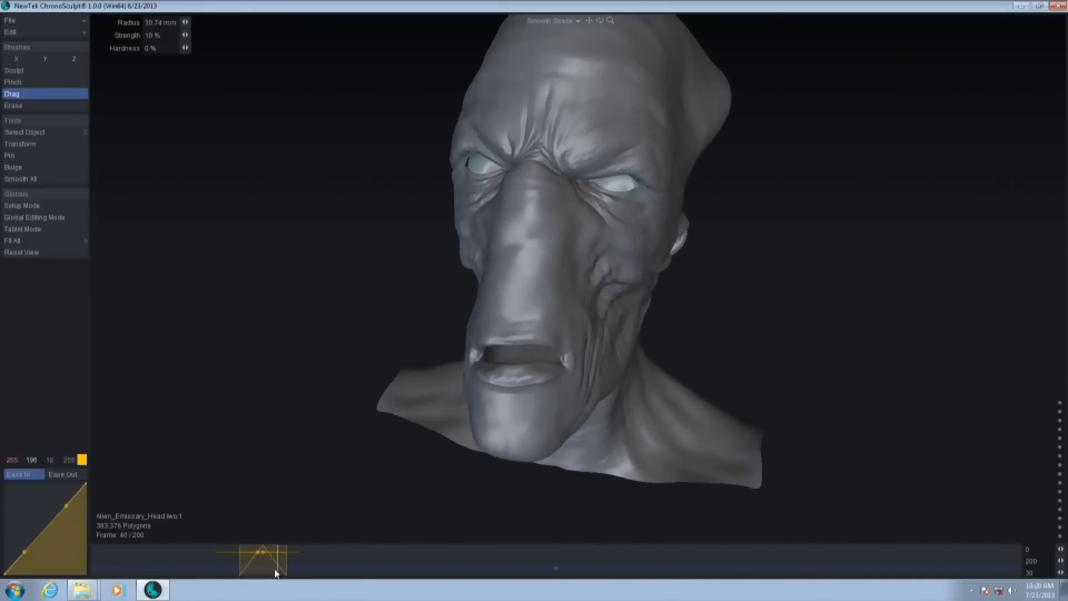
pyautogui.hotkey('ctrl', 'z')
pyautogui.hotkey('ctrl', 'z')
pyautogui.hotkey('ctrl', 'z')
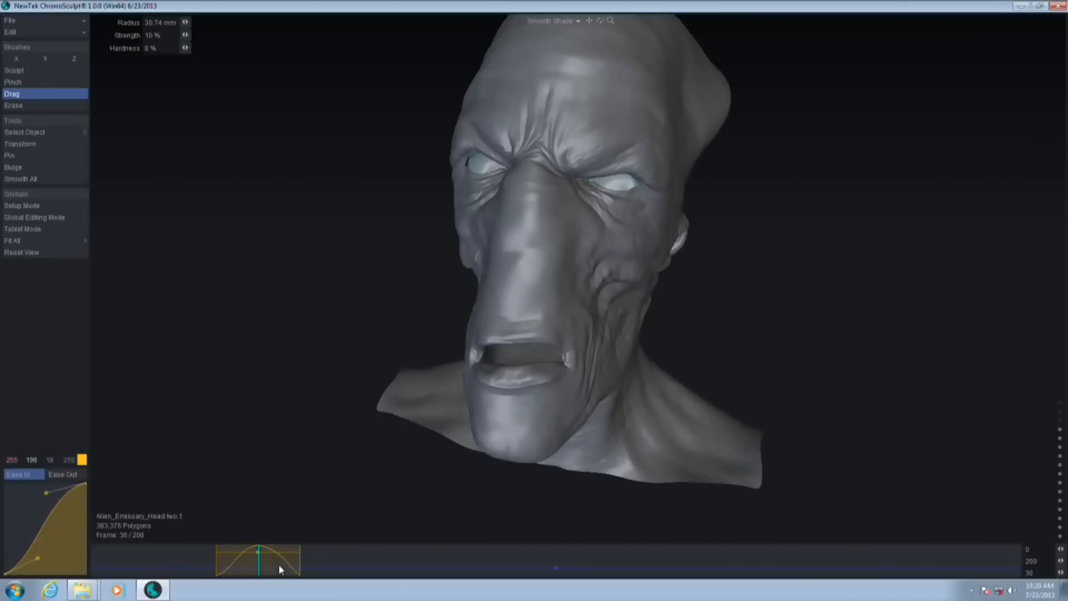
# Shift the mouth slightly sideways at frame 39 with the Drag brush at about 63 mm radius and scrub through the resulting clip
pyautogui.moveTo(258, 572)
pyautogui.mouseDown()
pyautogui.moveTo(237, 570)
pyautogui.moveTo(279, 571)
pyautogui.moveTo(200, 572)
pyautogui.moveTo(295, 576)
pyautogui.moveTo(259, 582)
pyautogui.moveTo(272, 575)
pyautogui.mouseUp()
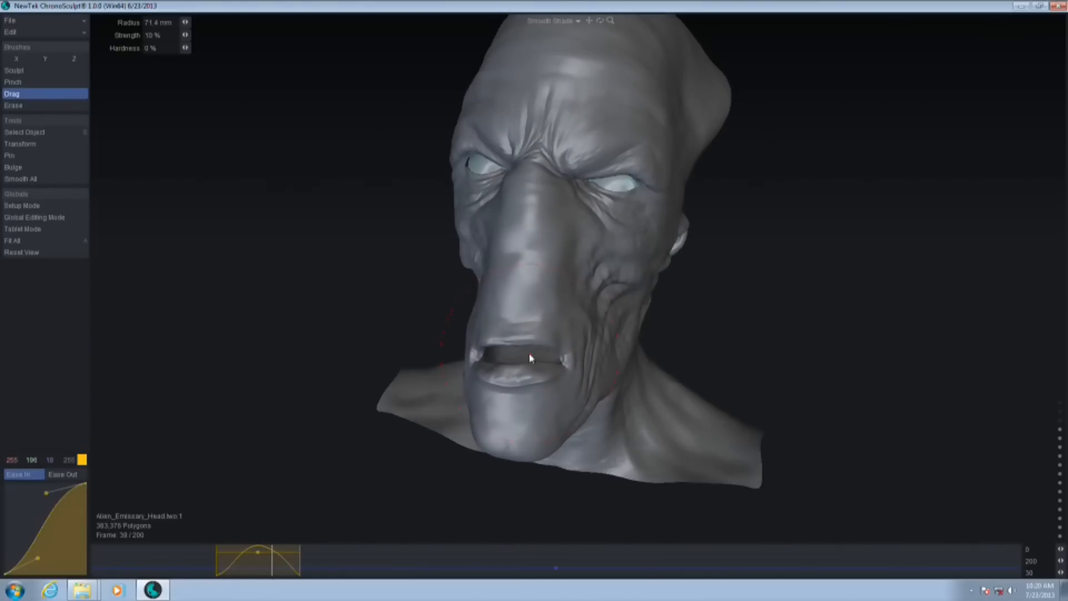
pyautogui.moveTo(524, 347); pyautogui.dragTo(531, 345)
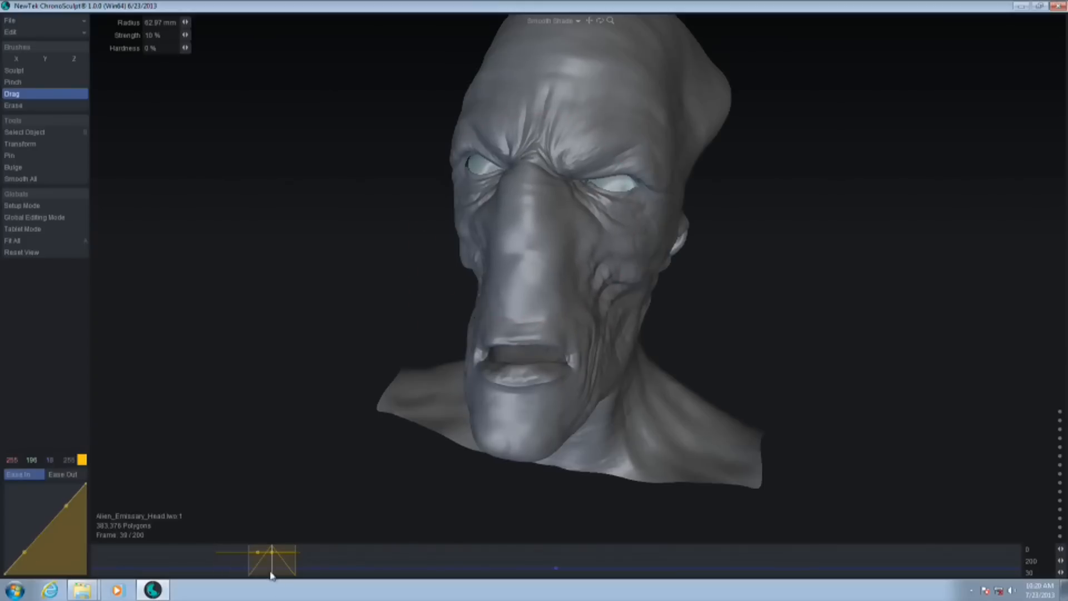
pyautogui.moveTo(273, 573)
pyautogui.mouseDown()
pyautogui.moveTo(250, 574)
pyautogui.moveTo(282, 579)
pyautogui.mouseUp()
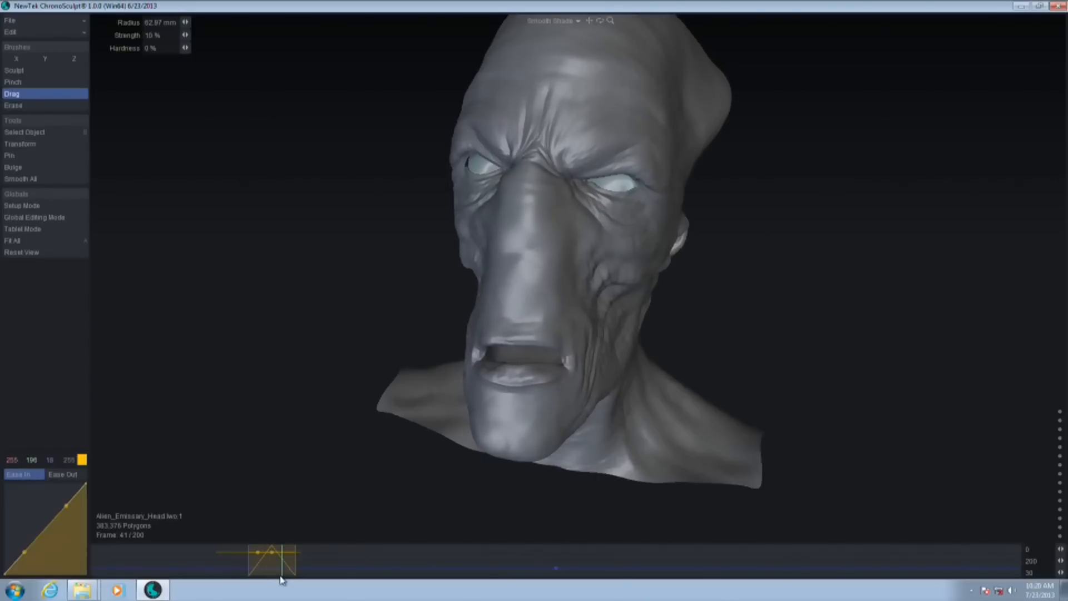
pyautogui.moveTo(282, 580); pyautogui.dragTo(251, 567)
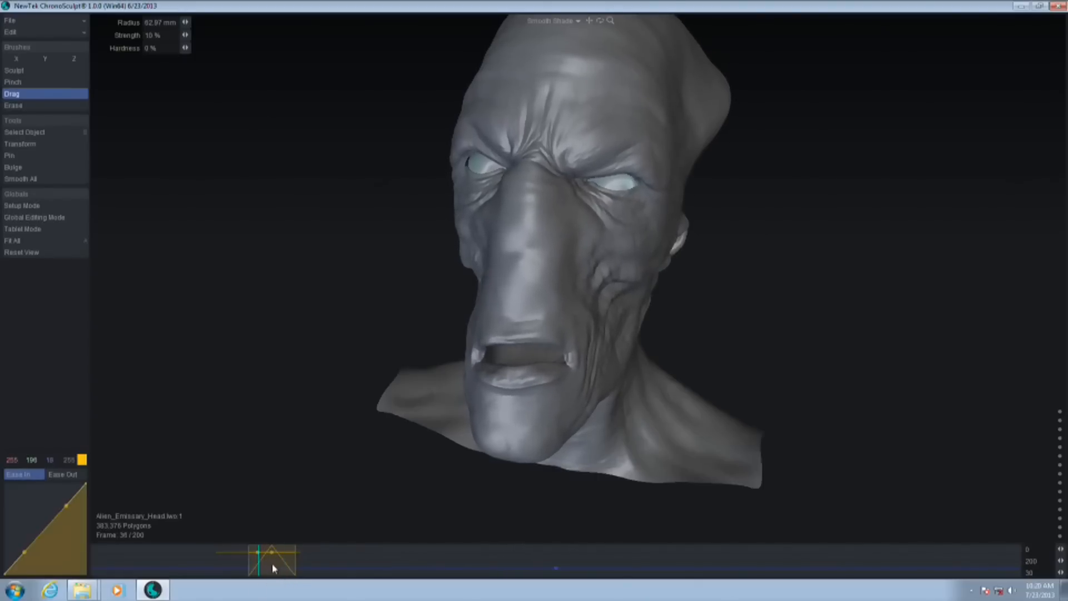
# Copy the morph clip peaking at frame 36 to just before frame 93 on the timeline and scrub through the copy
pyautogui.click(258, 554)
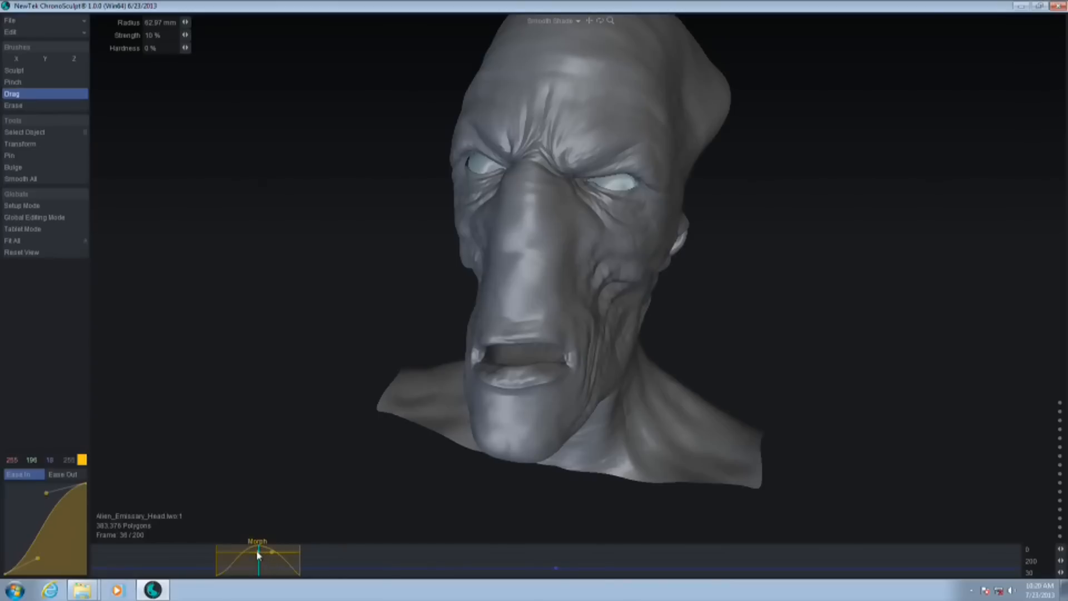
pyautogui.moveTo(258, 566)
pyautogui.mouseDown()
pyautogui.moveTo(215, 572)
pyautogui.moveTo(262, 567)
pyautogui.mouseUp()
pyautogui.moveTo(254, 556); pyautogui.dragTo(543, 561)
pyautogui.moveTo(280, 564); pyautogui.dragTo(512, 563)
pyautogui.keyDown('alt'); pyautogui.moveTo(590, 395); pyautogui.dragTo(551, 330); pyautogui.keyUp('alt')
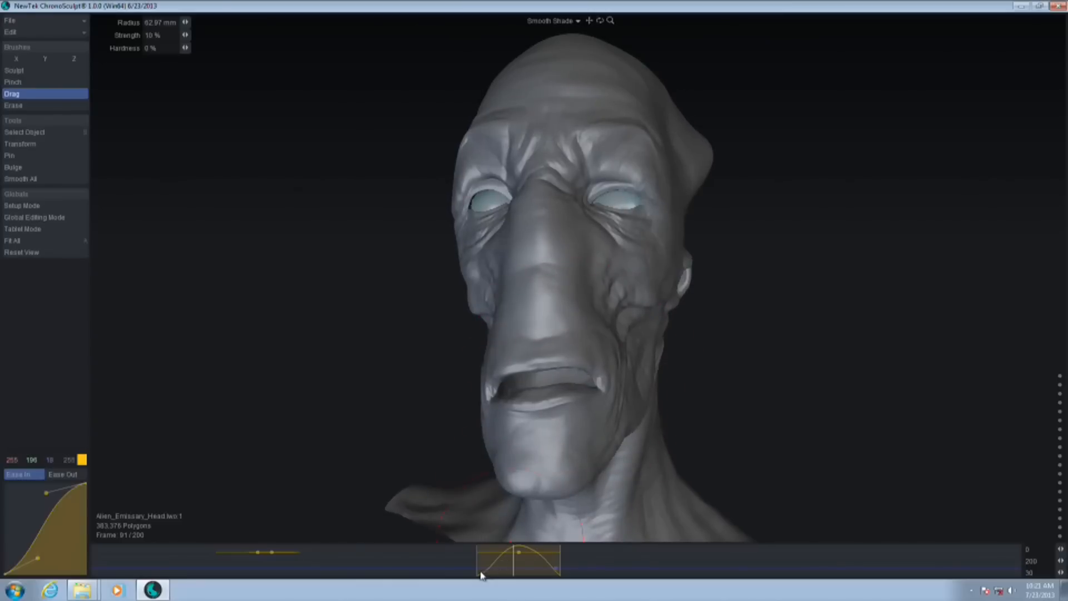
pyautogui.moveTo(520, 564)
pyautogui.mouseDown()
pyautogui.moveTo(528, 572)
pyautogui.moveTo(498, 574)
pyautogui.moveTo(523, 577)
pyautogui.mouseUp()
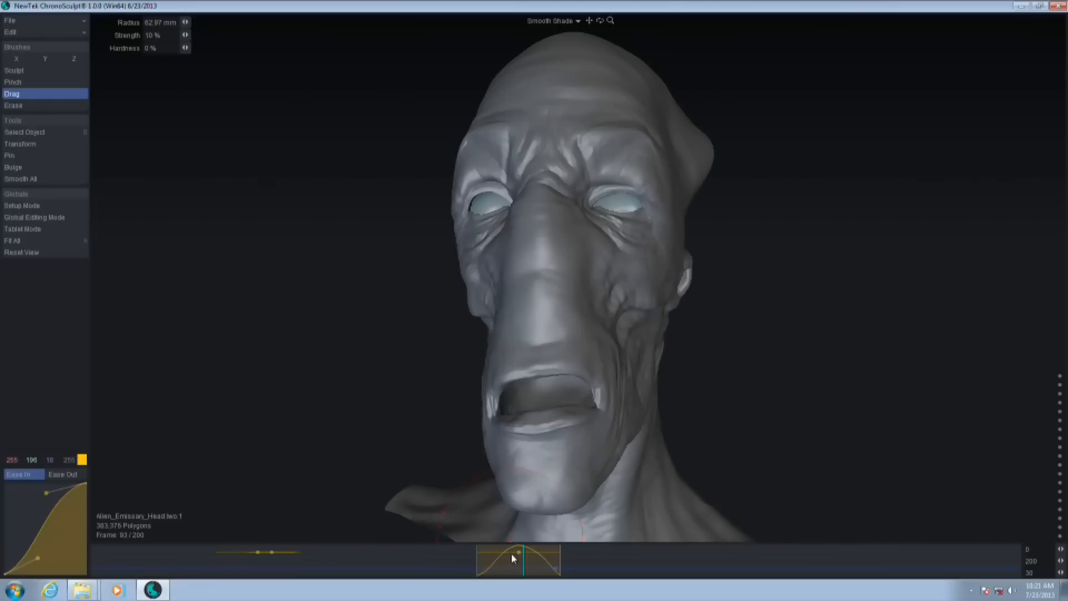
# Turn on Setup Mode and pull the back of the base head's skull outward in profile with the Drag brush
pyautogui.click(33, 206)
pyautogui.moveTo(384, 362); pyautogui.dragTo(870, 351)
pyautogui.moveTo(827, 280); pyautogui.dragTo(494, 284)
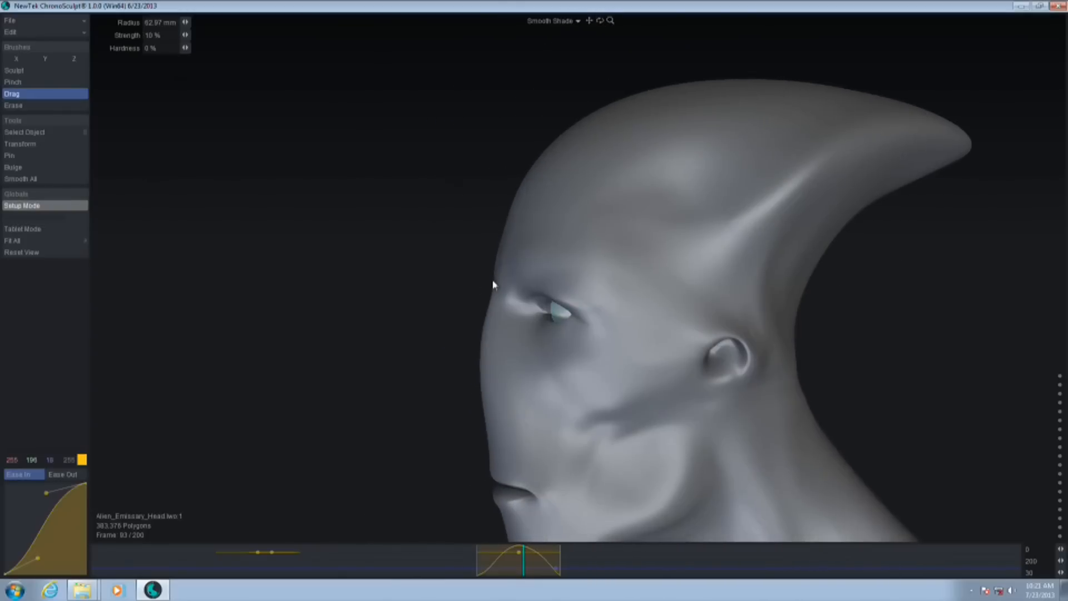
pyautogui.moveTo(380, 305); pyautogui.dragTo(688, 106)
pyautogui.moveTo(715, 180)
pyautogui.mouseDown()
pyautogui.moveTo(799, 169)
pyautogui.moveTo(808, 183)
pyautogui.mouseUp()
pyautogui.moveTo(655, 152)
pyautogui.mouseDown()
pyautogui.moveTo(523, 138)
pyautogui.moveTo(490, 154)
pyautogui.mouseUp()
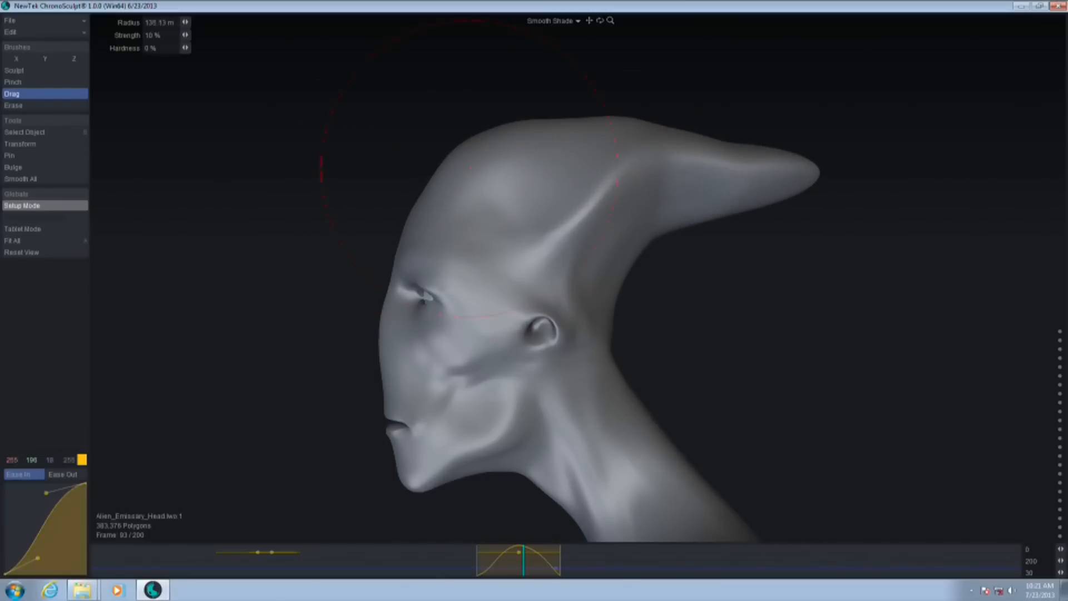
# Pull the base head's face forward and raise its crown and rear point with the Drag brush at about 129 mm radius
pyautogui.moveTo(406, 376)
pyautogui.mouseDown()
pyautogui.moveTo(412, 350)
pyautogui.moveTo(373, 353)
pyautogui.mouseUp()
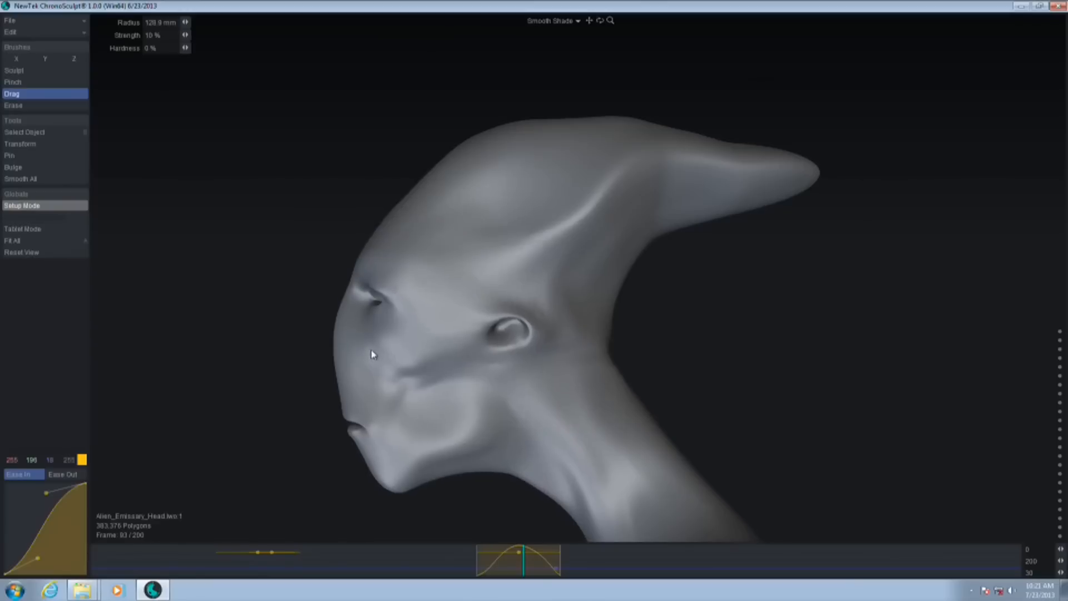
pyautogui.moveTo(501, 173); pyautogui.dragTo(496, 160)
pyautogui.moveTo(723, 171); pyautogui.dragTo(730, 165)
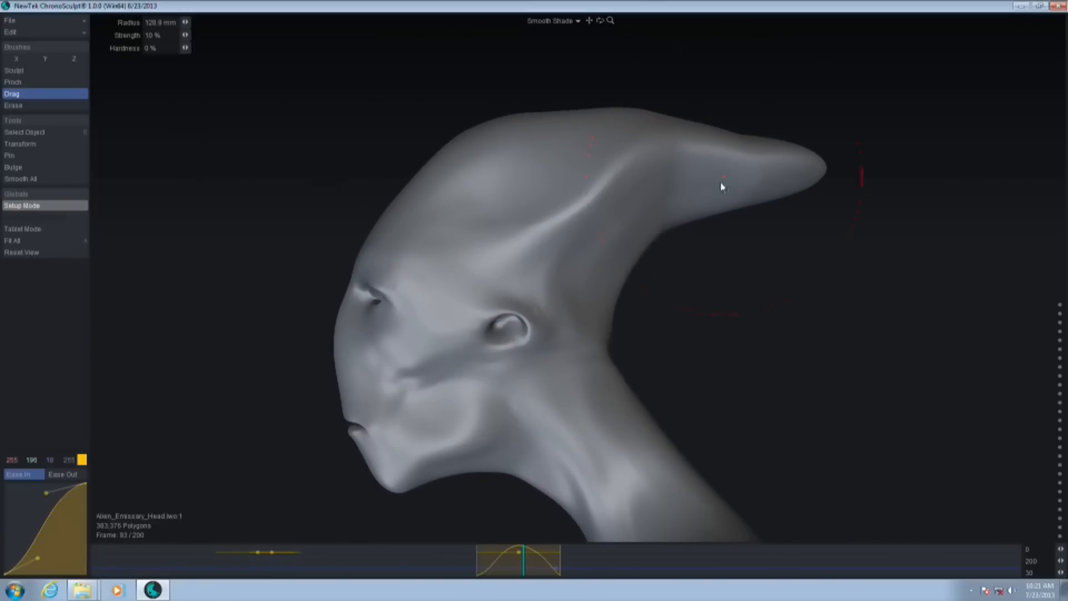
pyautogui.moveTo(743, 398); pyautogui.dragTo(874, 387)
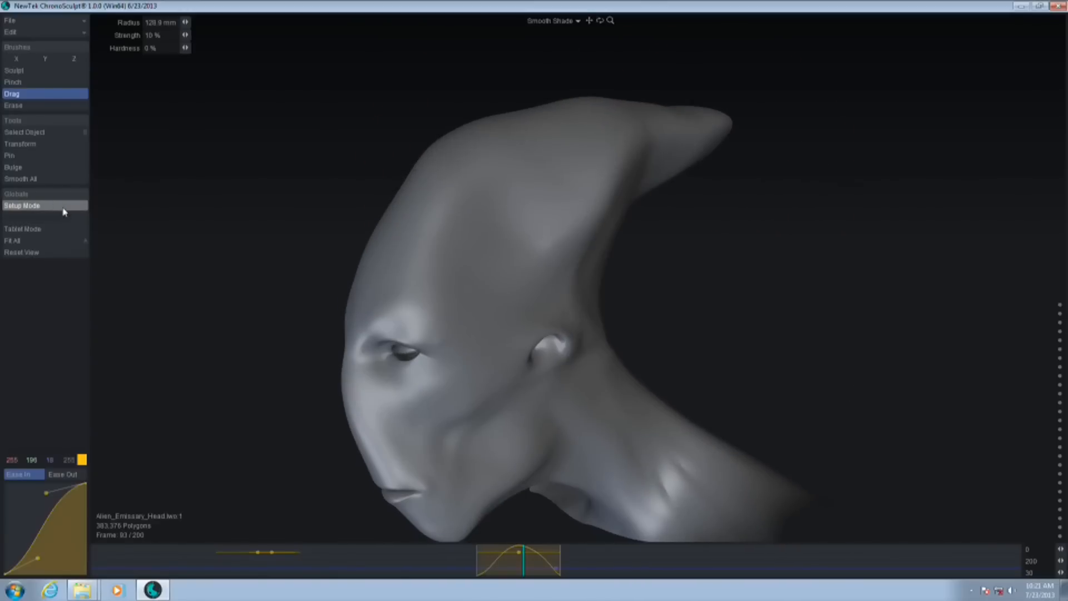
# Turn off Setup Mode and scrub the timeline to frames 71 and 62 to examine the reshaped head in motion
pyautogui.click(58, 206)
pyautogui.moveTo(917, 395); pyautogui.dragTo(708, 287)
pyautogui.moveTo(357, 568); pyautogui.dragTo(424, 598)
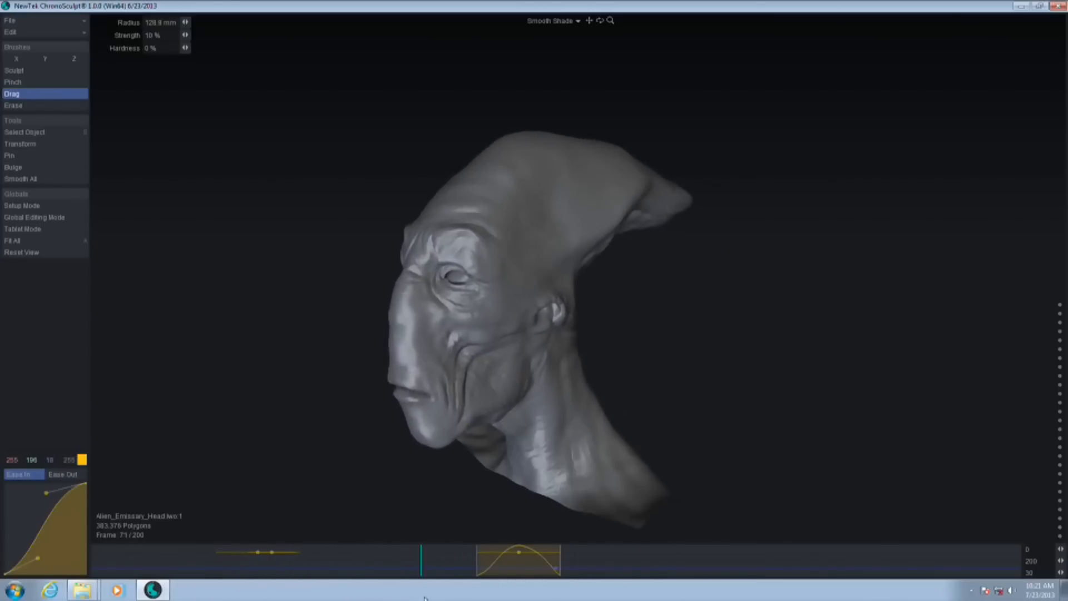
pyautogui.moveTo(527, 573); pyautogui.dragTo(379, 573)
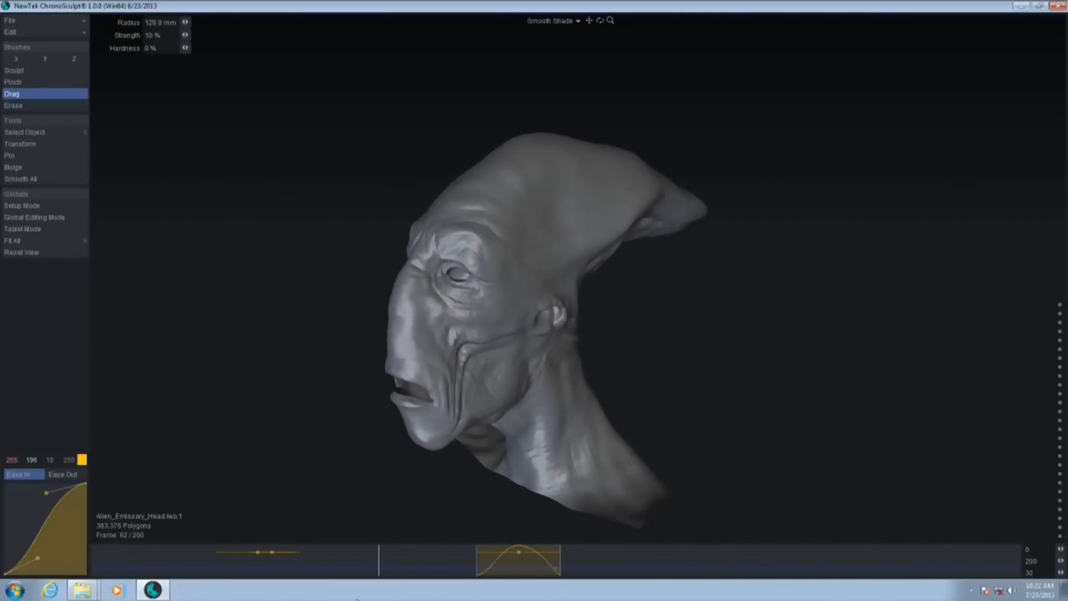
# Undo the Setup Mode sculpting of the base head and the copied morph clip
pyautogui.moveTo(730, 418); pyautogui.dragTo(764, 182)
pyautogui.hotkey('ctrl', 'z')
pyautogui.hotkey('ctrl', 'z')
pyautogui.hotkey('ctrl', 'z')
pyautogui.hotkey('ctrl', 'z')
pyautogui.hotkey('ctrl', 'z')
pyautogui.hotkey('ctrl', 'z')
pyautogui.hotkey('ctrl', 'z')
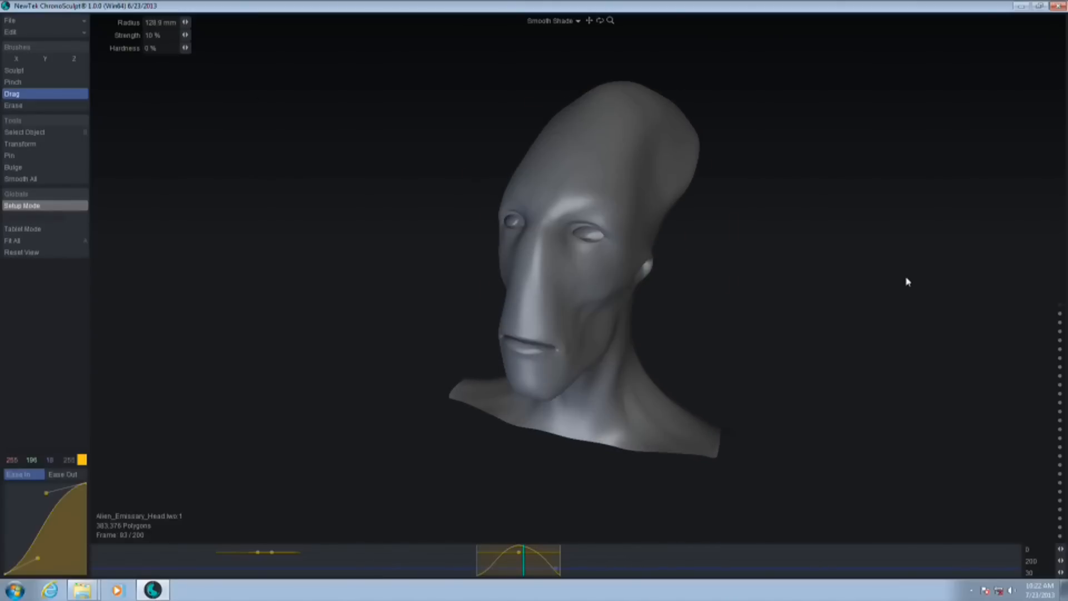
pyautogui.hotkey('ctrl', 'z')
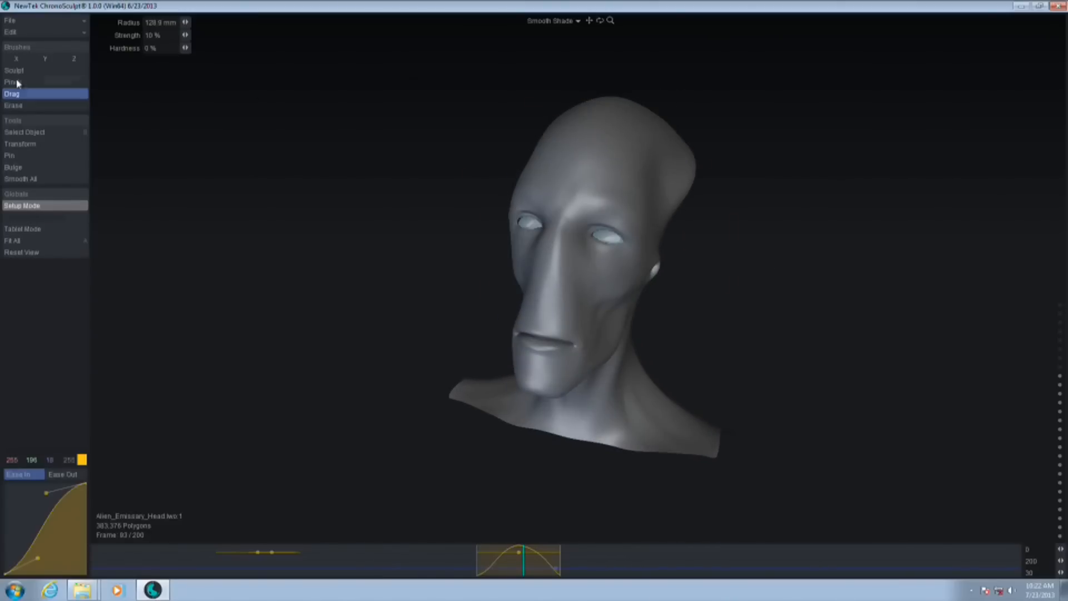
pyautogui.hotkey('ctrl', 'z')
# Scrub to frame 18, turn Setup Mode off, move to frame 40 and bring up the project saving and export commands
pyautogui.keyDown('alt'); pyautogui.moveTo(779, 226); pyautogui.dragTo(769, 258); pyautogui.keyUp('alt')
pyautogui.moveTo(250, 569); pyautogui.dragTo(175, 560)
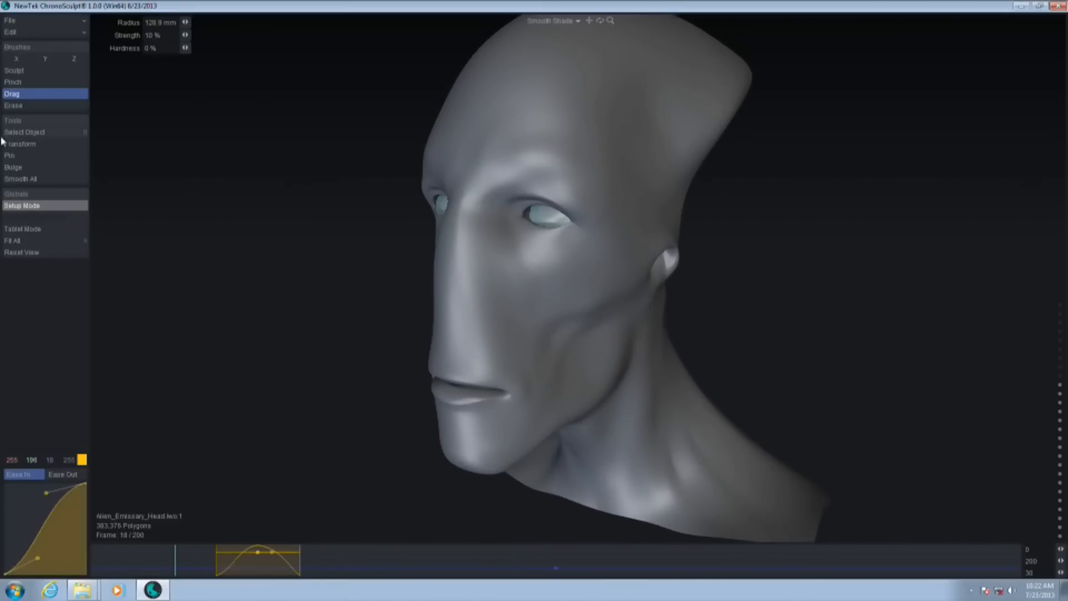
pyautogui.click(50, 205)
pyautogui.moveTo(241, 563); pyautogui.dragTo(279, 565)
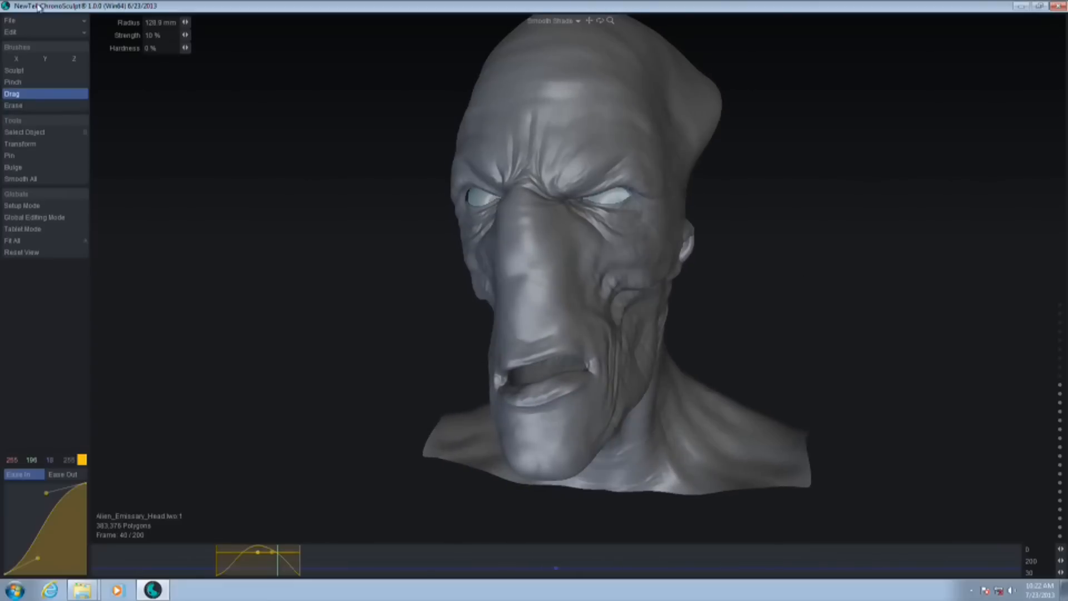
pyautogui.click(22, 21)
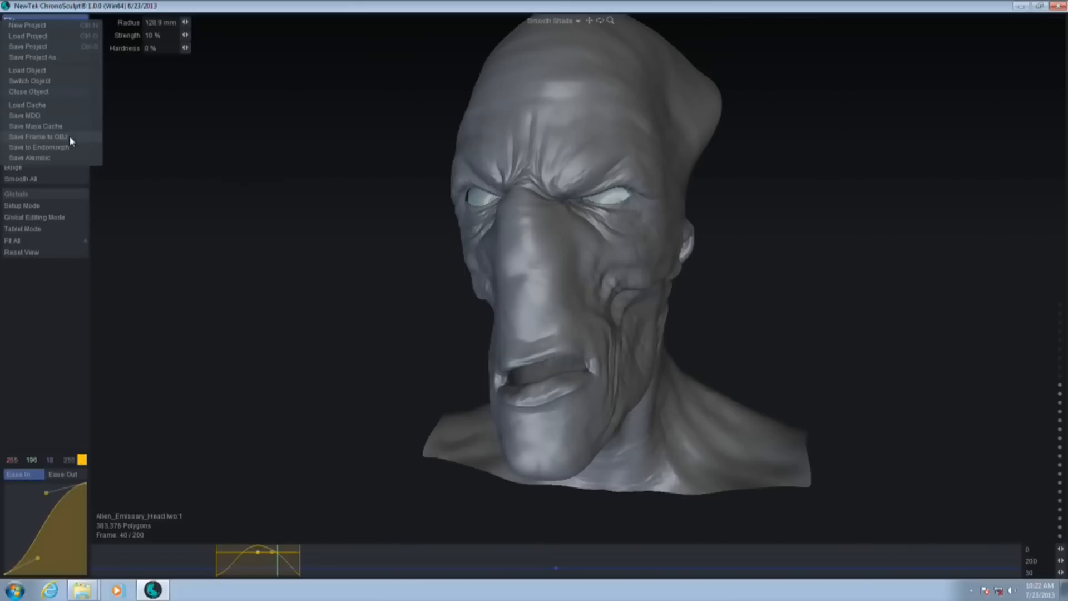
# Start a new project, discarding the alien head's unsaved changes, and restore the window so the file browser is accessible
pyautogui.click(298, 240)
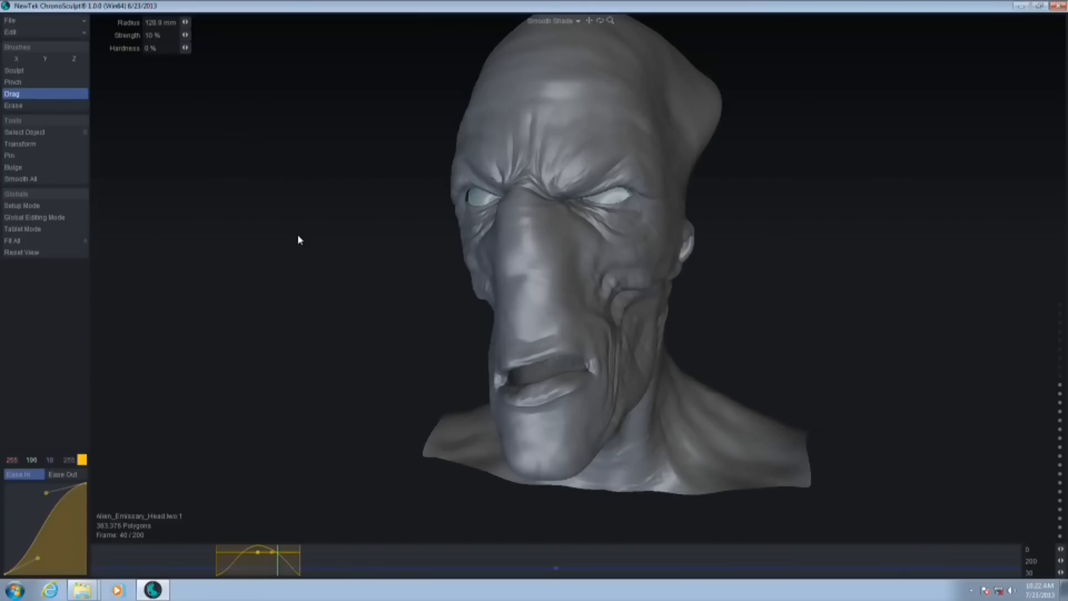
pyautogui.click(16, 21)
pyautogui.click(50, 33)
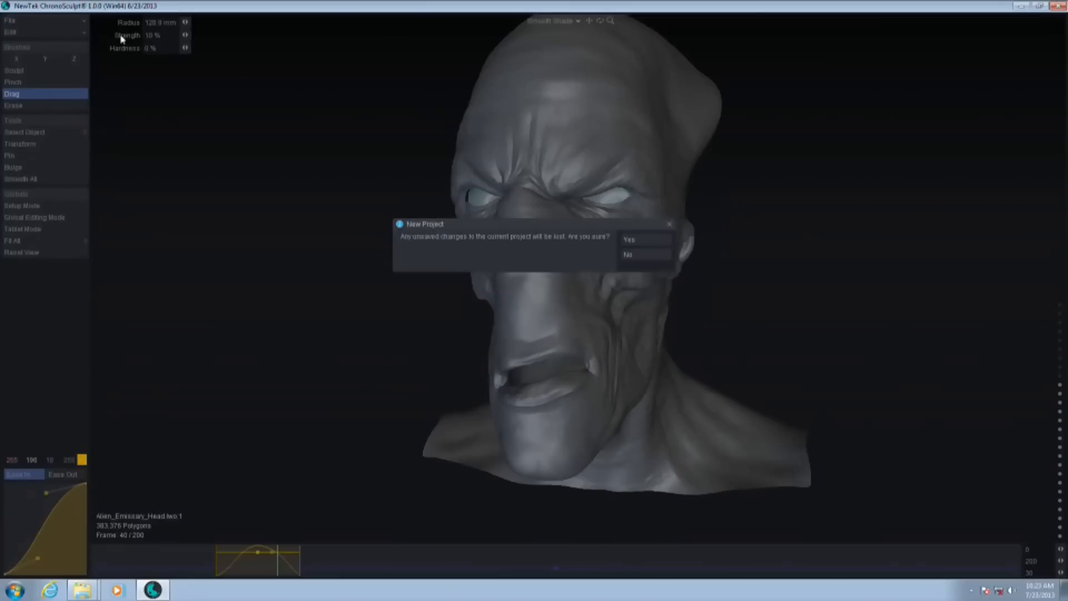
pyautogui.click(648, 239)
pyautogui.doubleClick(649, 5)
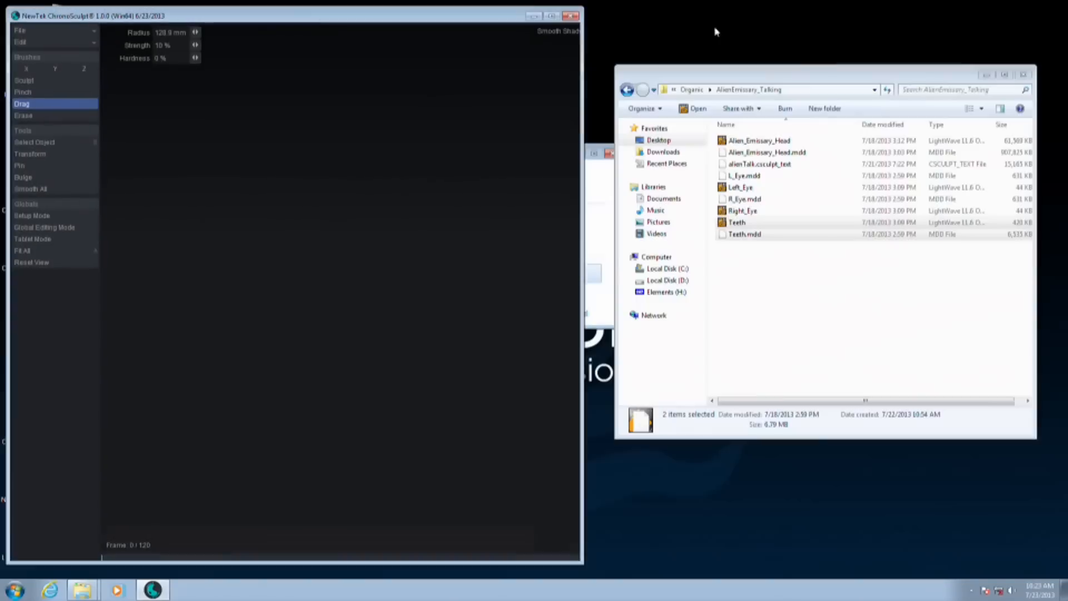
# Load the baloon_fish object and its cached animation from the Organic content's Baloon Fish folder and show it in a maximized window
pyautogui.click(692, 90)
pyautogui.doubleClick(748, 164)
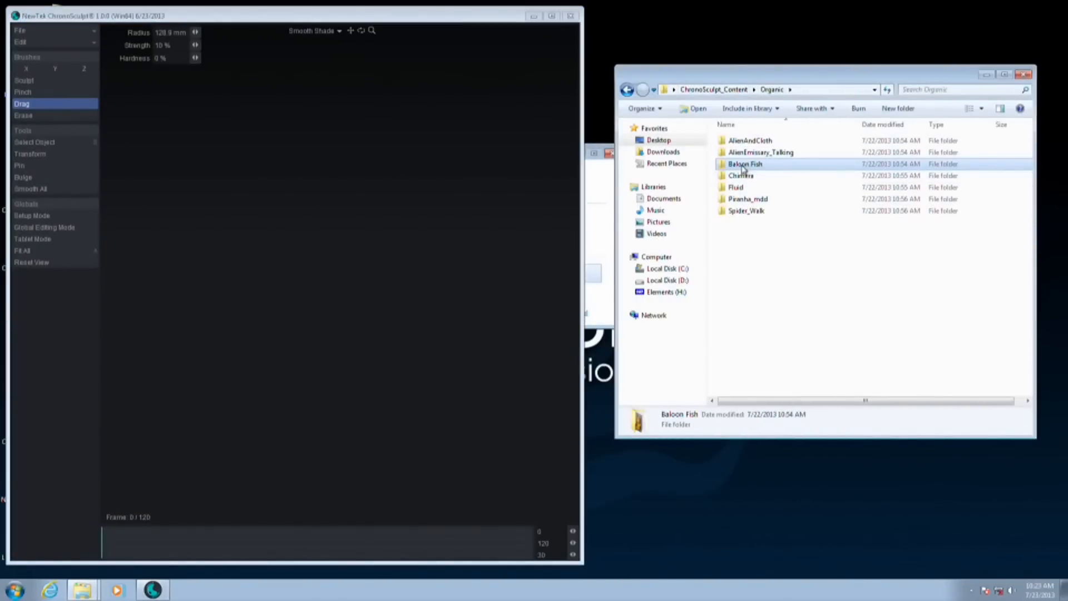
pyautogui.click(746, 152)
pyautogui.hotkey('ctrl', 'a')
pyautogui.moveTo(758, 153); pyautogui.dragTo(831, 219)
pyautogui.click(741, 263)
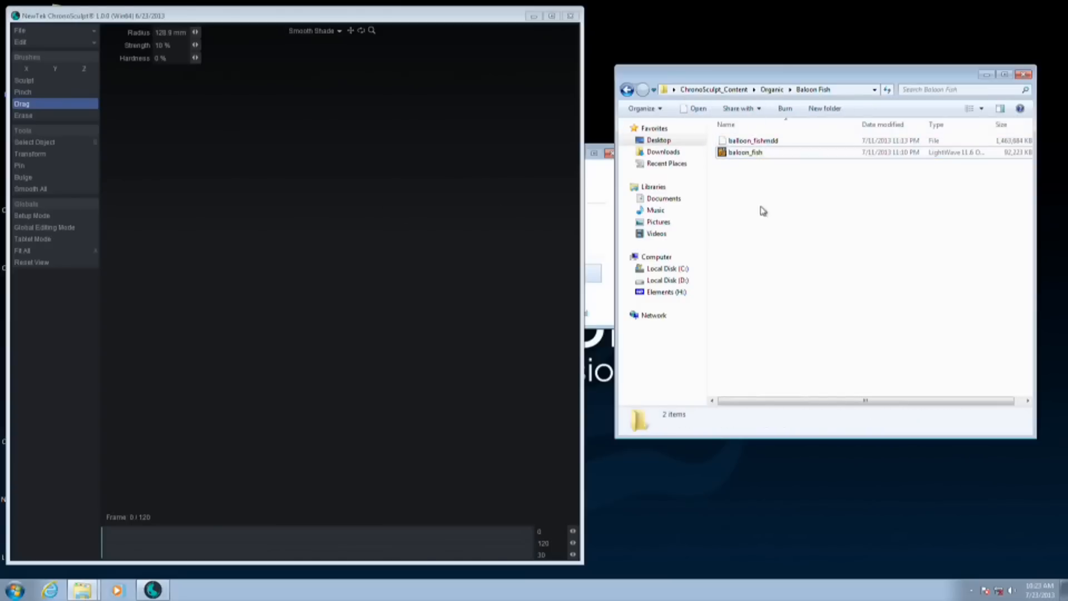
pyautogui.click(757, 159)
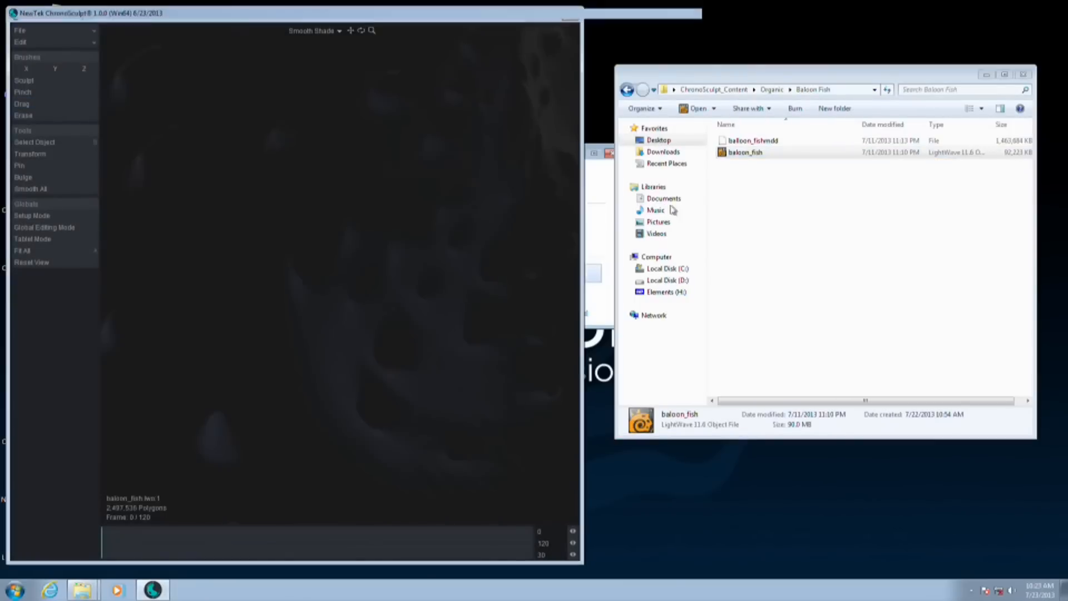
pyautogui.doubleClick(428, 20)
pyautogui.keyDown('alt'); pyautogui.moveTo(648, 299); pyautogui.dragTo(735, 371); pyautogui.keyUp('alt')
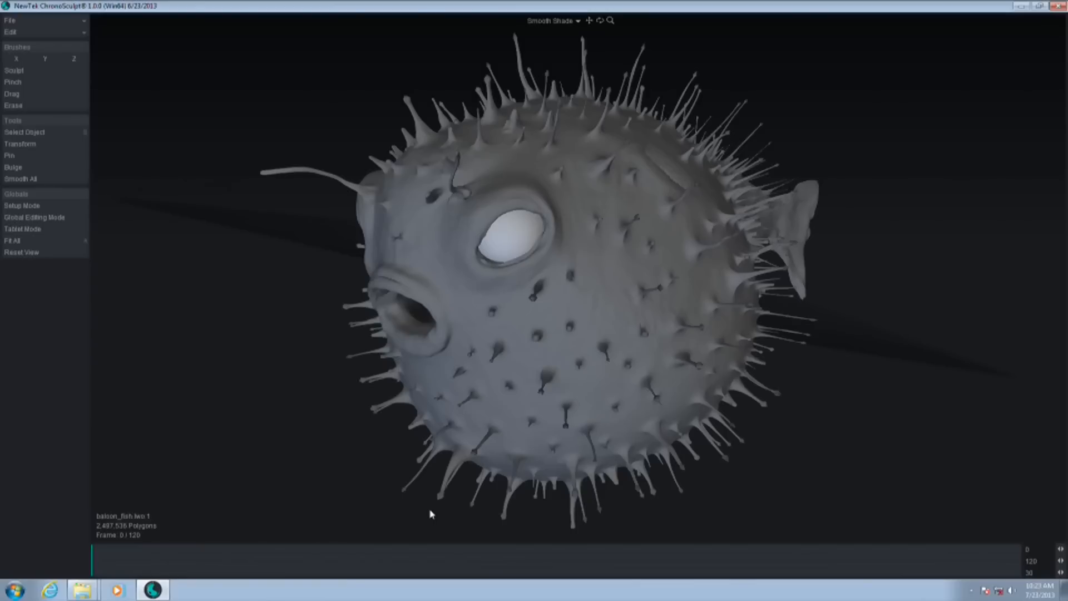
pyautogui.moveTo(716, 302)
pyautogui.mouseDown(button='middle')
pyautogui.moveTo(675, 286)
pyautogui.moveTo(711, 300)
pyautogui.mouseUp(button='middle')
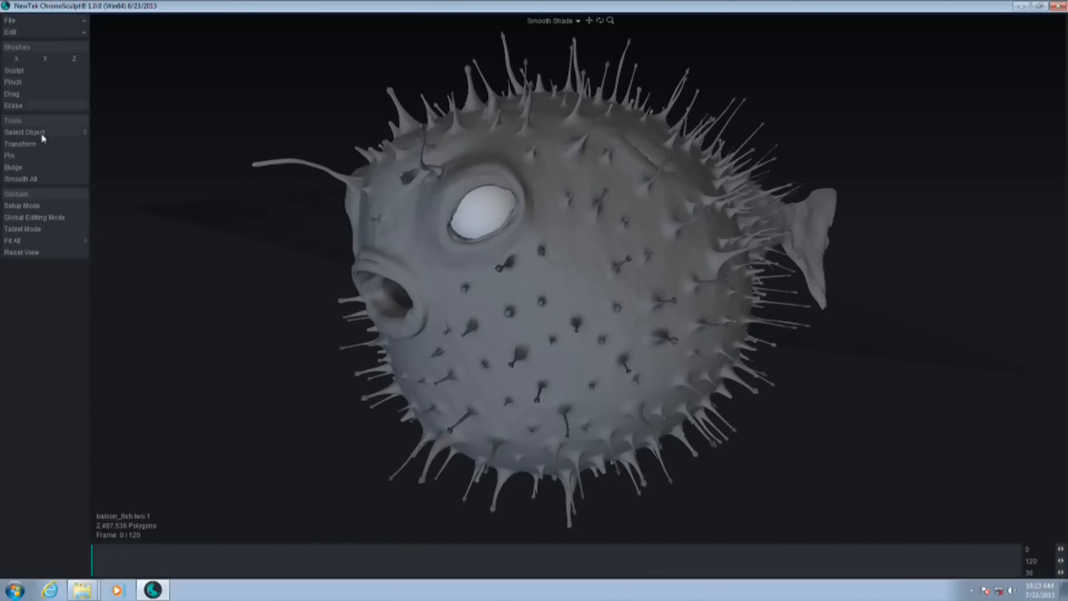
# Turn on Setup Mode and reshape the base fish's body and spikes with the Bulge tool centred at 0, 0, 0, radius about 3.77
pyautogui.click(35, 206)
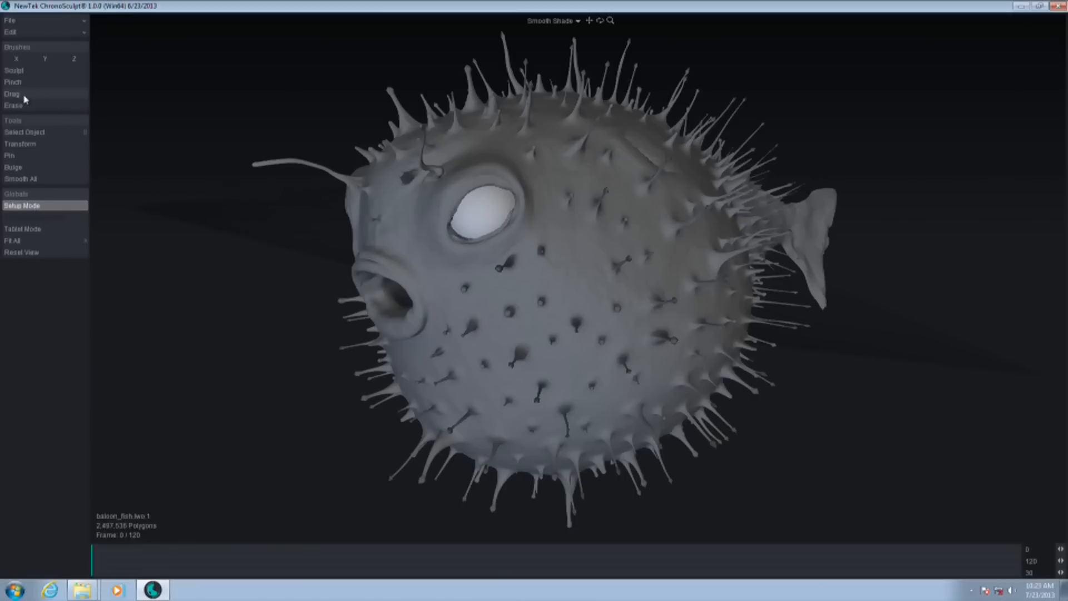
pyautogui.click(22, 170)
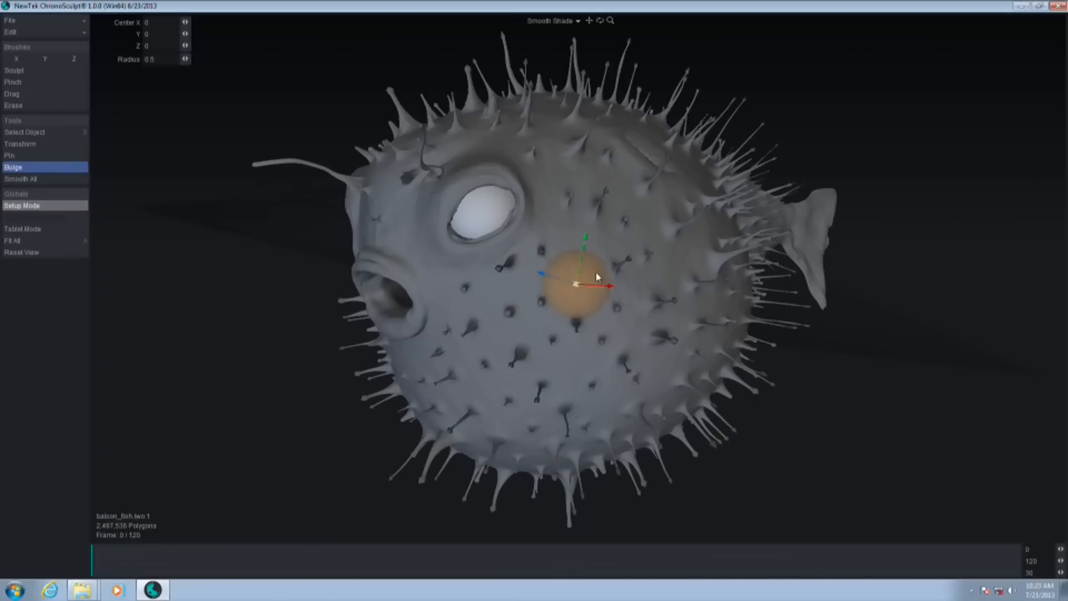
pyautogui.moveTo(579, 285); pyautogui.dragTo(806, 285, button='right')
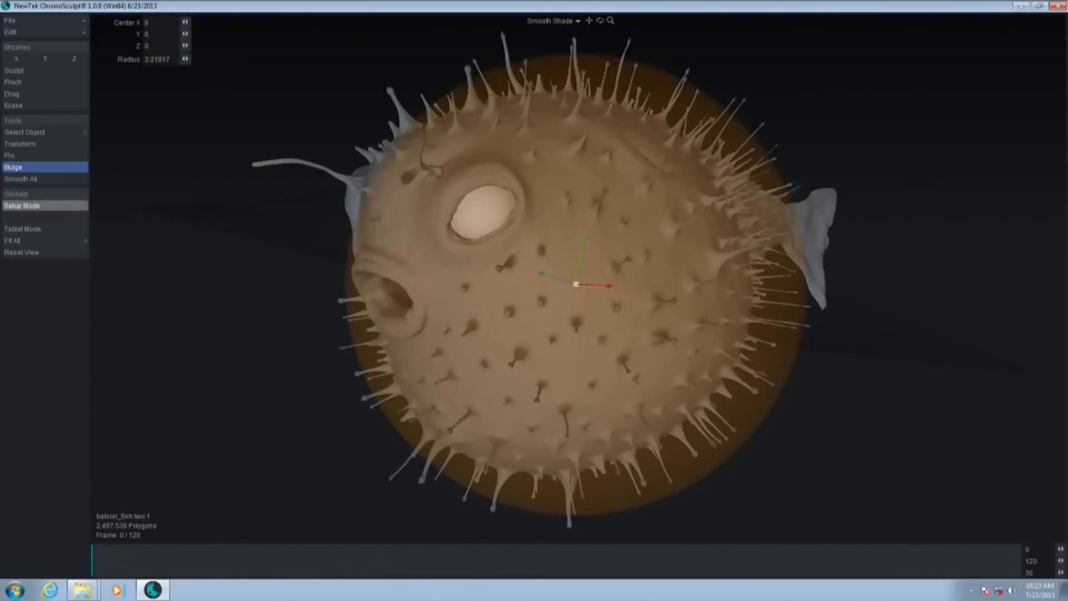
pyautogui.moveTo(675, 233); pyautogui.dragTo(732, 257)
pyautogui.keyDown('alt'); pyautogui.moveTo(847, 352); pyautogui.dragTo(766, 341); pyautogui.keyUp('alt')
pyautogui.hotkey('ctrl', 'z')
pyautogui.moveTo(653, 267); pyautogui.dragTo(716, 279, button='right')
pyautogui.keyDown('alt'); pyautogui.moveTo(630, 279); pyautogui.dragTo(930, 410); pyautogui.keyUp('alt')
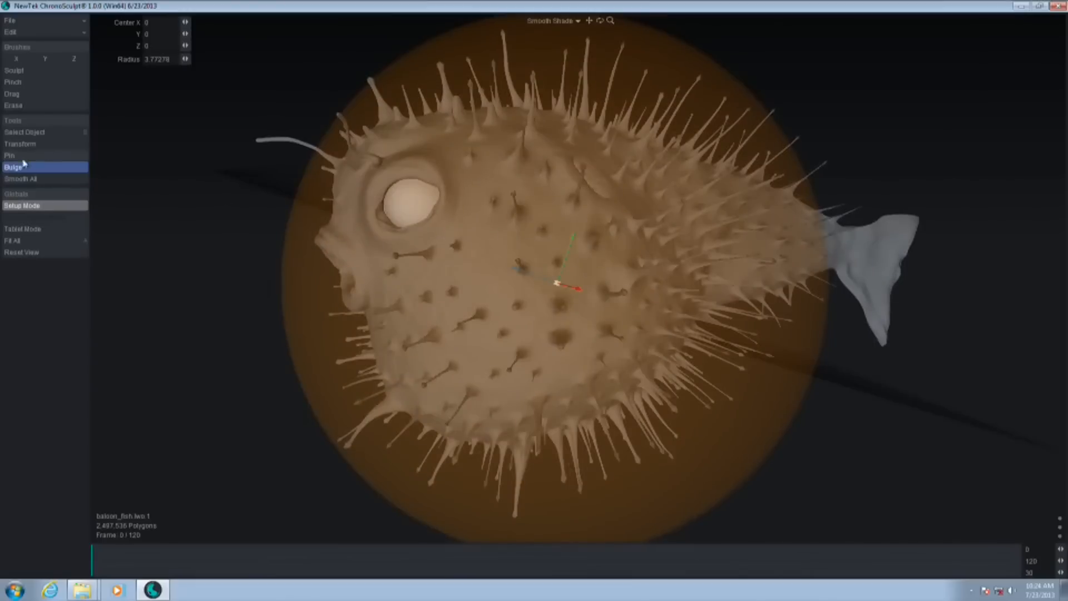
# Turn off Setup Mode and scrub the timeline to frames 23 and 36 to examine the reshaped fish in motion
pyautogui.click(15, 82)
pyautogui.keyDown('alt'); pyautogui.moveTo(502, 263); pyautogui.dragTo(842, 236); pyautogui.keyUp('alt')
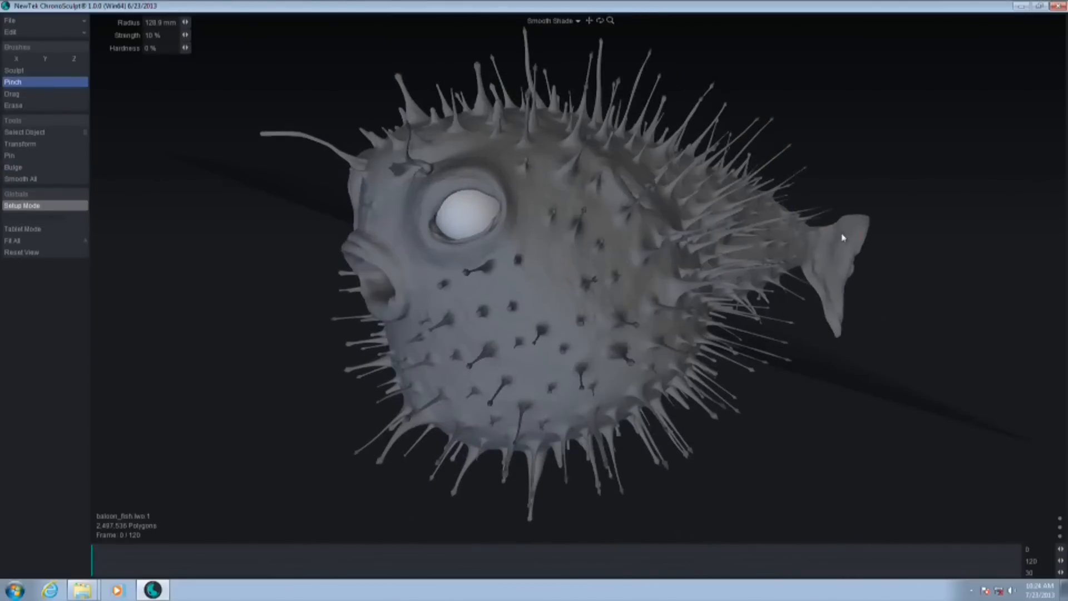
pyautogui.scroll(-2, 778, 249)
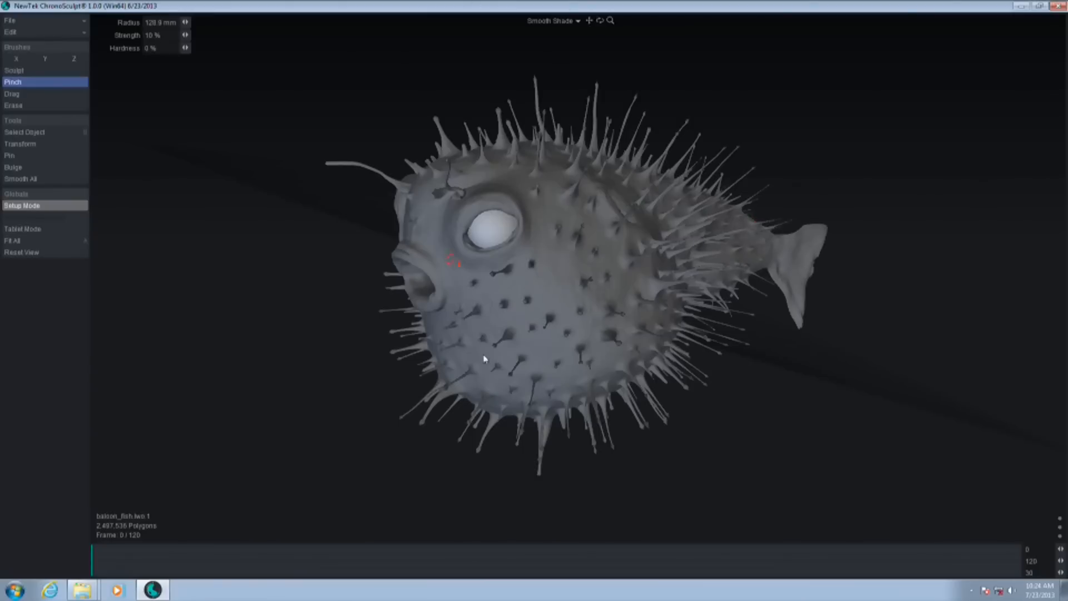
pyautogui.moveTo(132, 562); pyautogui.dragTo(271, 564)
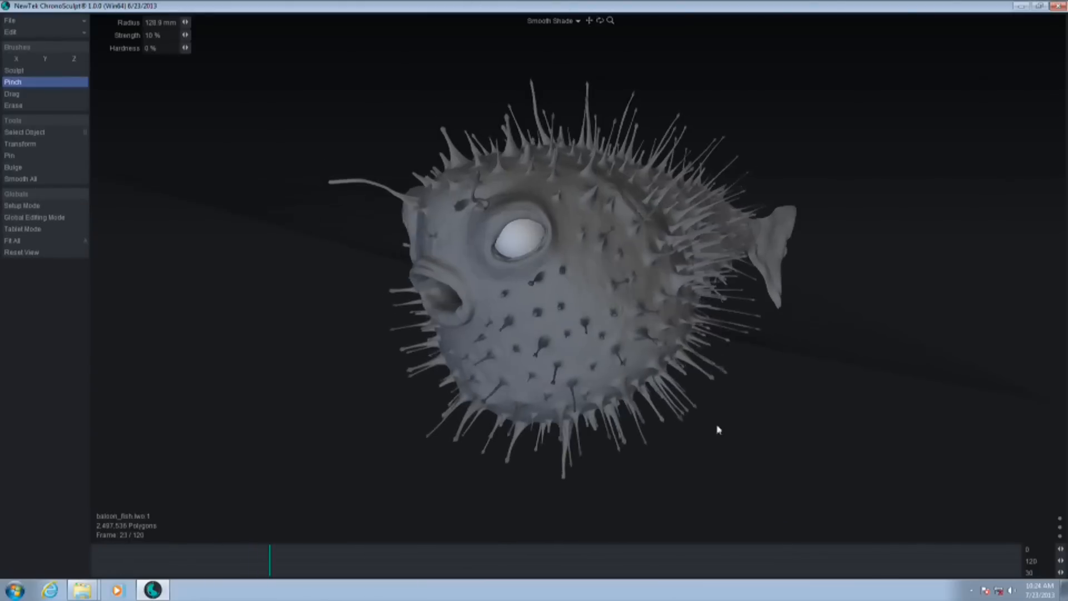
pyautogui.moveTo(293, 573); pyautogui.dragTo(370, 566)
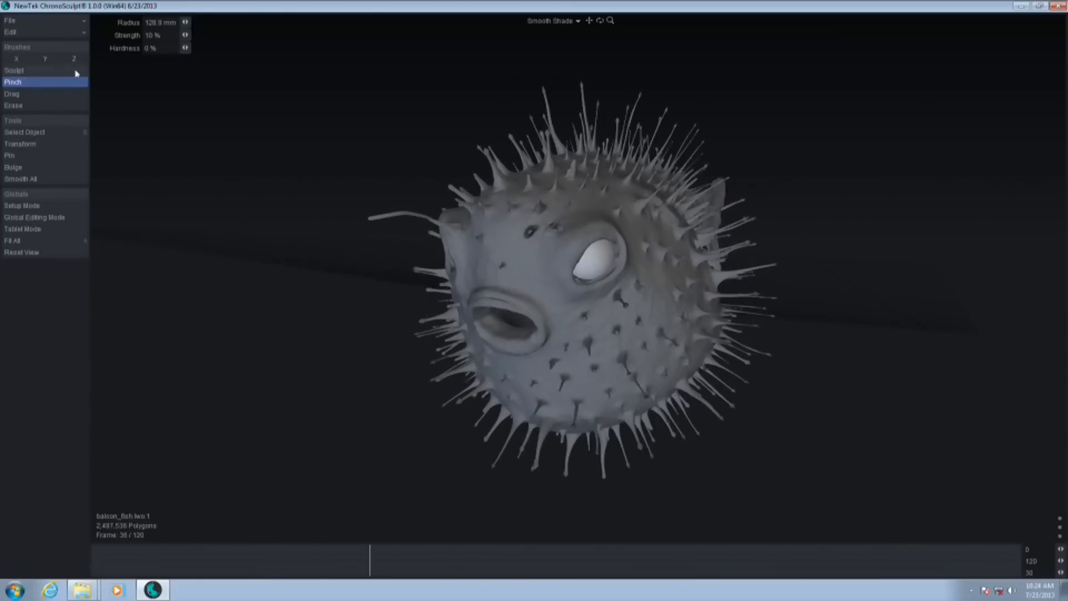
# At frame 36, pull the fish's upper and lower sides outward into a boxy shape using the Drag brush, 2.1 m radius, X symmetry only
pyautogui.click(40, 71)
pyautogui.click(43, 94)
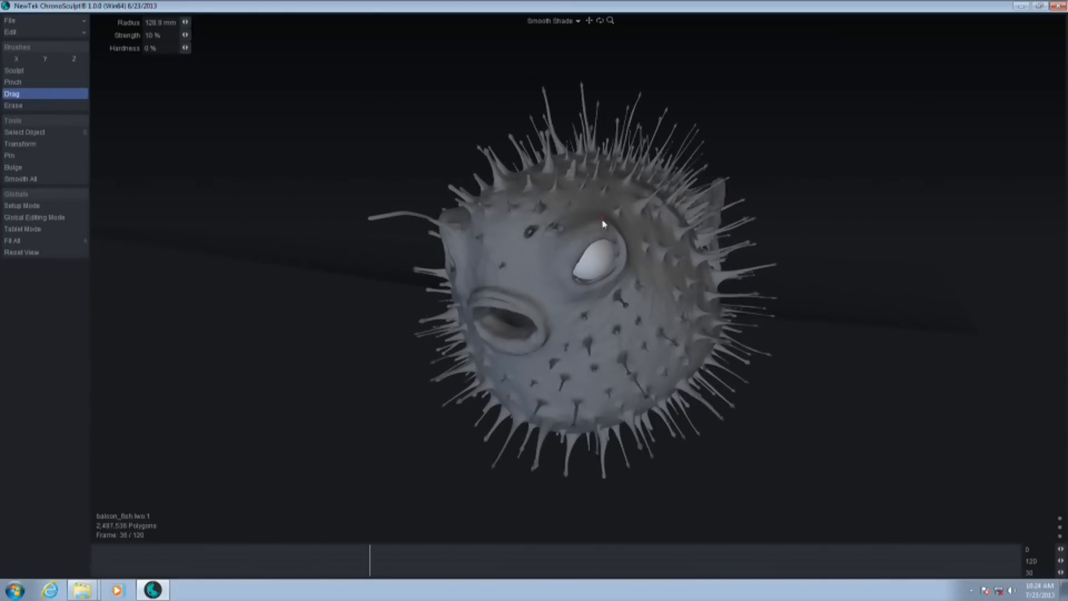
pyautogui.click(23, 59)
pyautogui.click(17, 59)
pyautogui.click(45, 59)
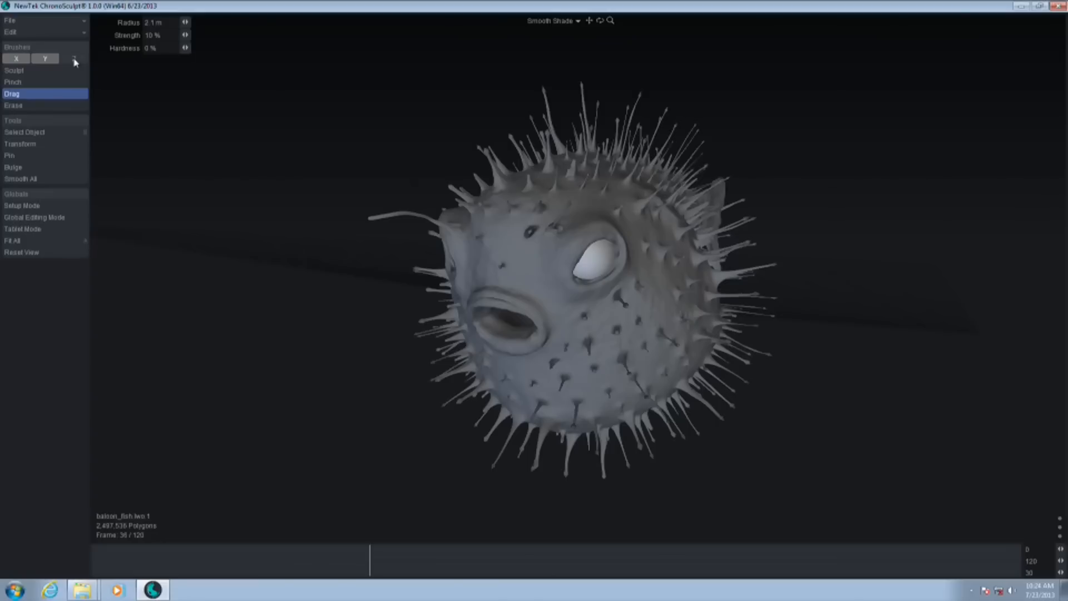
pyautogui.click(72, 59)
pyautogui.click(17, 59)
pyautogui.click(45, 59)
pyautogui.click(16, 60)
pyautogui.click(74, 59)
pyautogui.moveTo(676, 237); pyautogui.dragTo(692, 217)
pyautogui.moveTo(648, 386); pyautogui.dragTo(682, 418)
# Lengthen the boxy-shape clip at both ends and bend its Ease In and Ease Out curves into smooth S-curves
pyautogui.moveTo(370, 568); pyautogui.dragTo(269, 567)
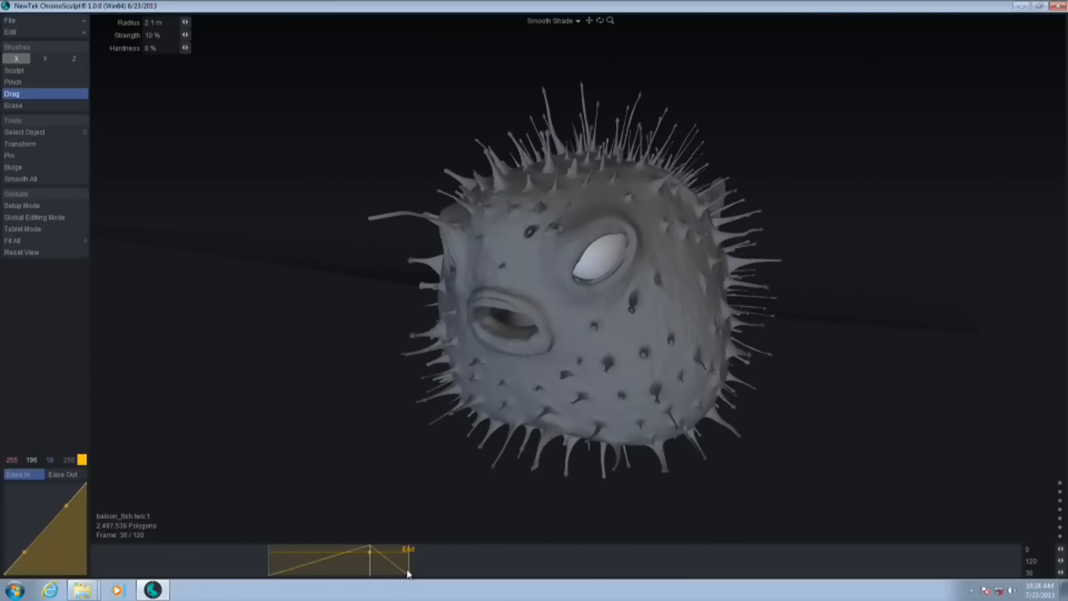
pyautogui.moveTo(408, 575); pyautogui.dragTo(479, 575)
pyautogui.moveTo(370, 568); pyautogui.dragTo(386, 589)
pyautogui.moveTo(24, 551); pyautogui.dragTo(50, 564)
pyautogui.moveTo(66, 505); pyautogui.dragTo(45, 503)
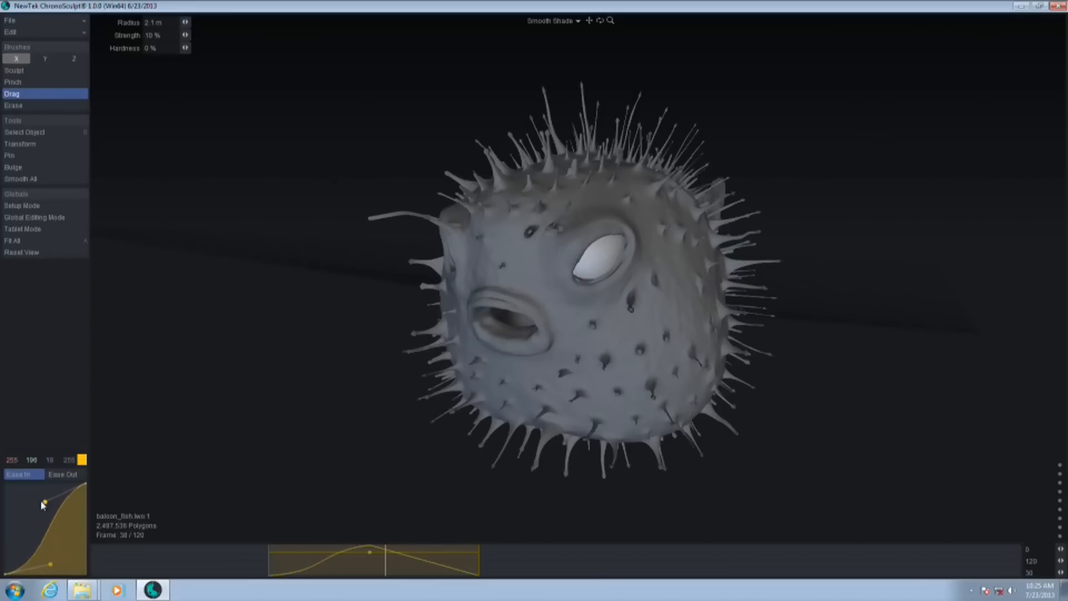
pyautogui.click(70, 476)
pyautogui.moveTo(67, 553); pyautogui.dragTo(58, 565)
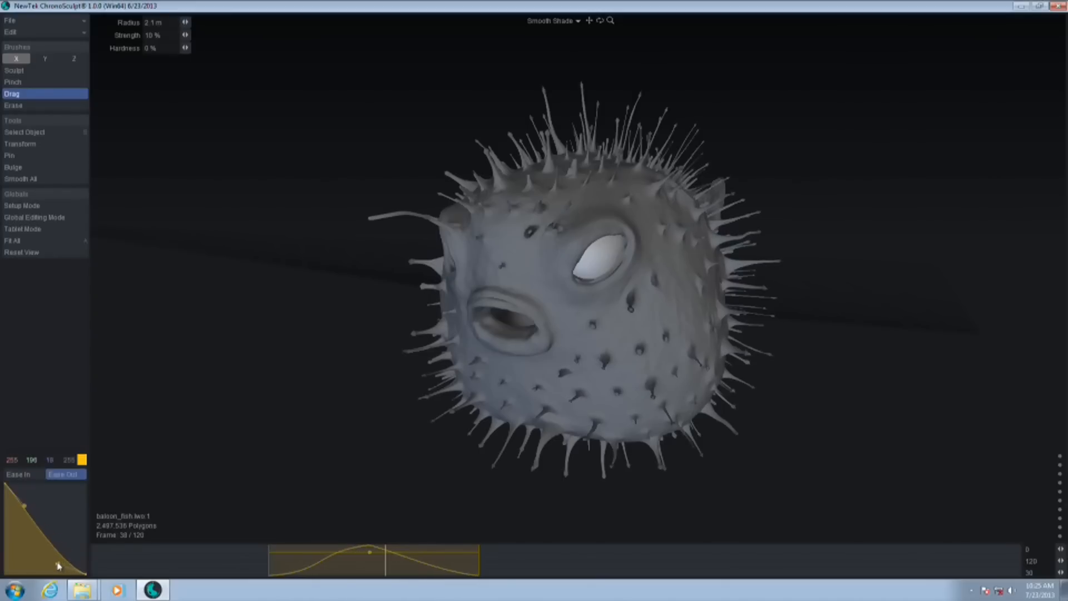
pyautogui.moveTo(29, 509); pyautogui.dragTo(43, 499)
# At frame 45, pull the fish's eyes outward and its crown up with the Drag brush at about 1.96 m radius, and lengthen that clip both ways
pyautogui.moveTo(316, 573)
pyautogui.mouseDown()
pyautogui.moveTo(301, 577)
pyautogui.moveTo(477, 580)
pyautogui.moveTo(440, 581)
pyautogui.mouseUp()
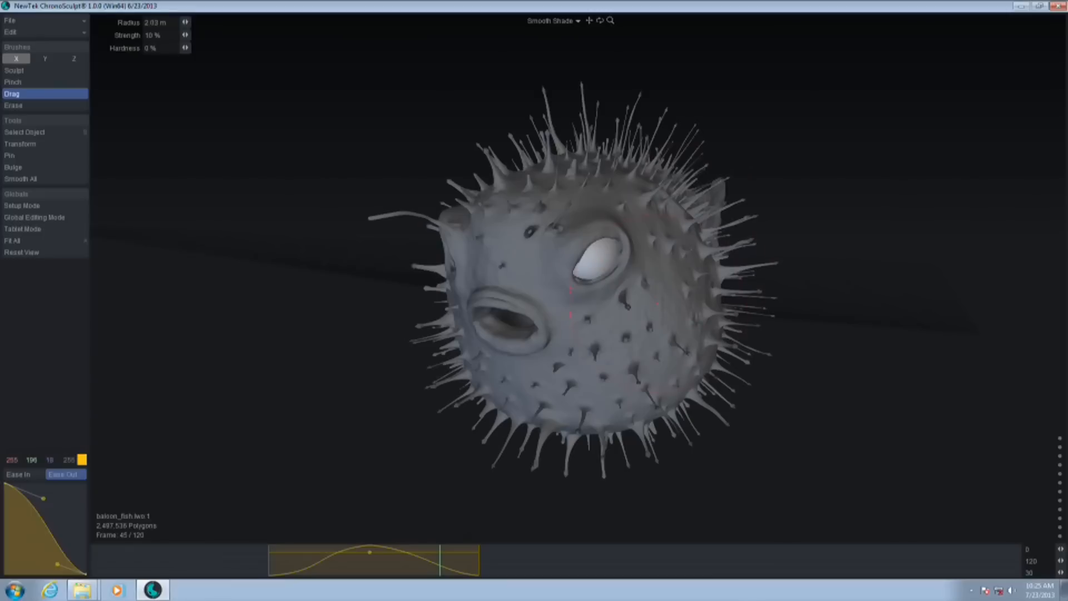
pyautogui.moveTo(652, 323); pyautogui.dragTo(679, 329)
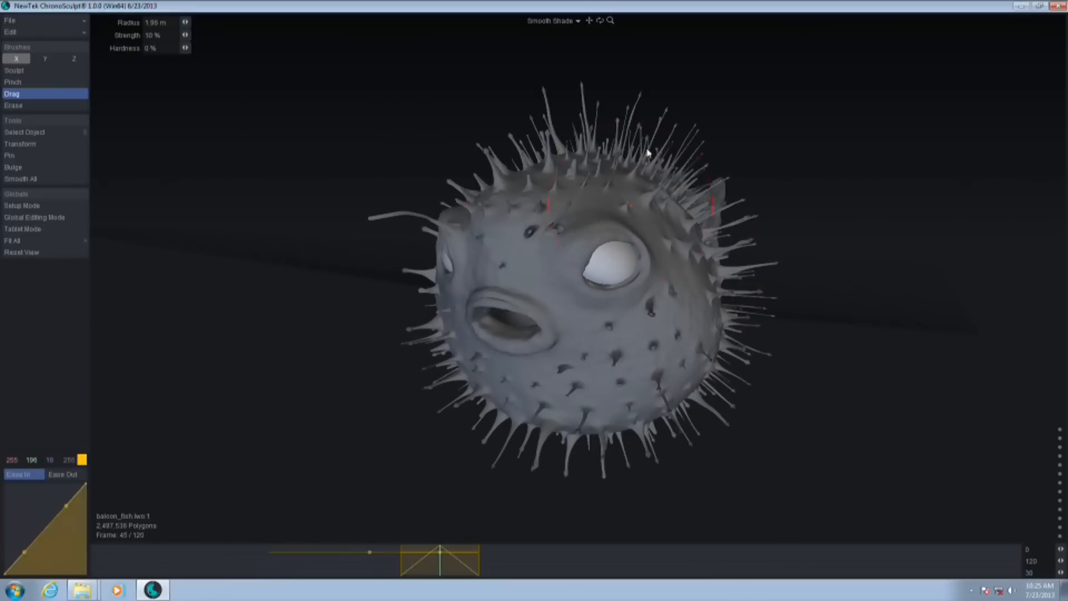
pyautogui.moveTo(626, 184); pyautogui.dragTo(634, 163)
pyautogui.moveTo(440, 567)
pyautogui.mouseDown()
pyautogui.moveTo(333, 568)
pyautogui.moveTo(319, 578)
pyautogui.moveTo(482, 556)
pyautogui.moveTo(446, 568)
pyautogui.mouseUp()
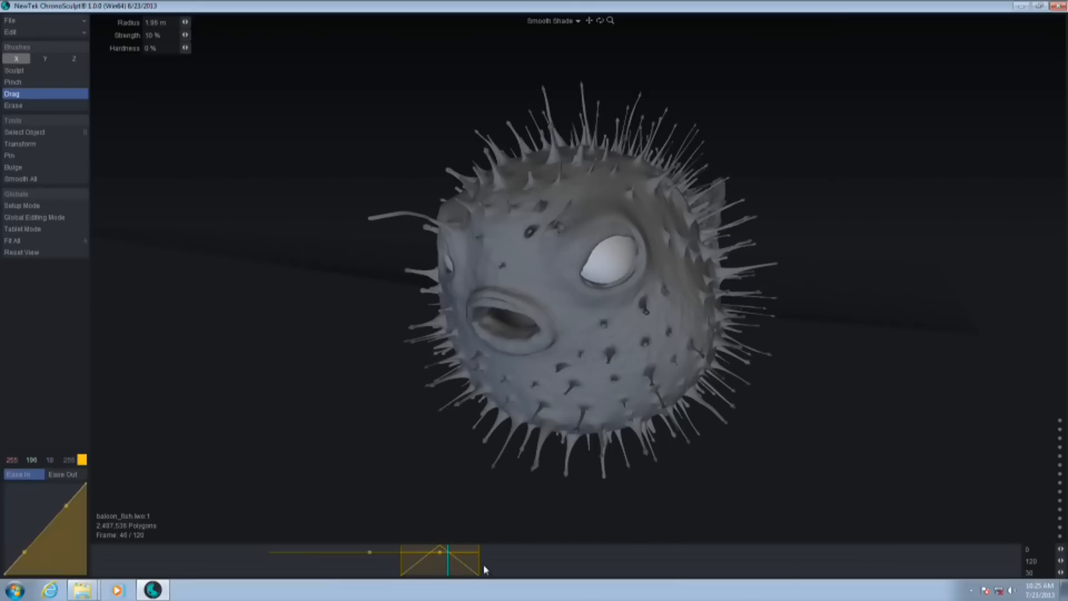
pyautogui.moveTo(480, 572); pyautogui.dragTo(502, 572)
pyautogui.moveTo(405, 574); pyautogui.dragTo(363, 570)
# At frame 46, raise a cluster of round bumps on the skin behind the fish's eye with the Sculpt brush at about 105 mm radius
pyautogui.moveTo(825, 437); pyautogui.dragTo(716, 425, button='middle')
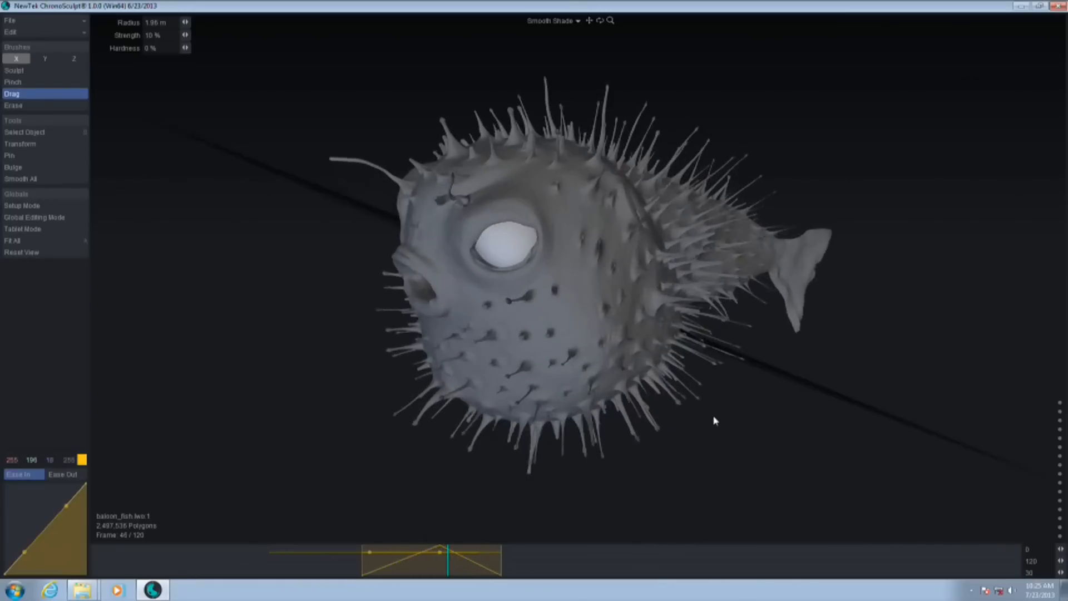
pyautogui.scroll(5, 716, 426)
pyautogui.click(16, 71)
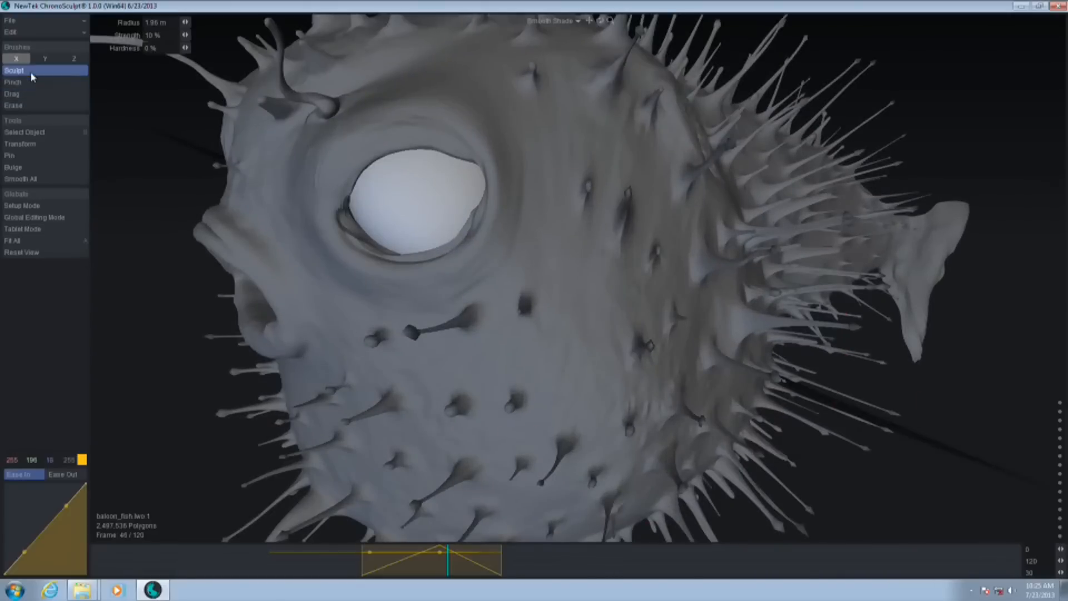
pyautogui.moveTo(545, 275)
pyautogui.mouseDown(button='right')
pyautogui.moveTo(490, 275)
pyautogui.moveTo(529, 274)
pyautogui.mouseUp(button='right')
pyautogui.moveTo(550, 244)
pyautogui.mouseDown()
pyautogui.moveTo(560, 276)
pyautogui.moveTo(546, 305)
pyautogui.moveTo(571, 318)
pyautogui.mouseUp()
pyautogui.moveTo(506, 369); pyautogui.dragTo(500, 353)
pyautogui.moveTo(591, 364)
pyautogui.mouseDown()
pyautogui.moveTo(599, 345)
pyautogui.moveTo(593, 367)
pyautogui.mouseUp()
pyautogui.moveTo(559, 402)
pyautogui.mouseDown()
pyautogui.moveTo(587, 396)
pyautogui.moveTo(541, 401)
pyautogui.moveTo(562, 398)
pyautogui.mouseUp()
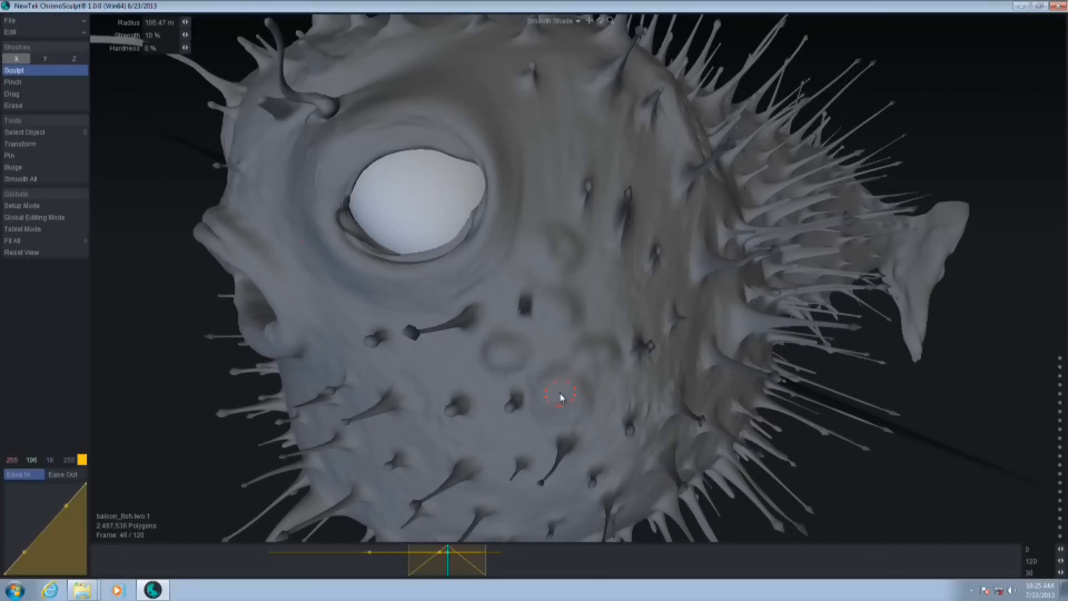
pyautogui.click(559, 397)
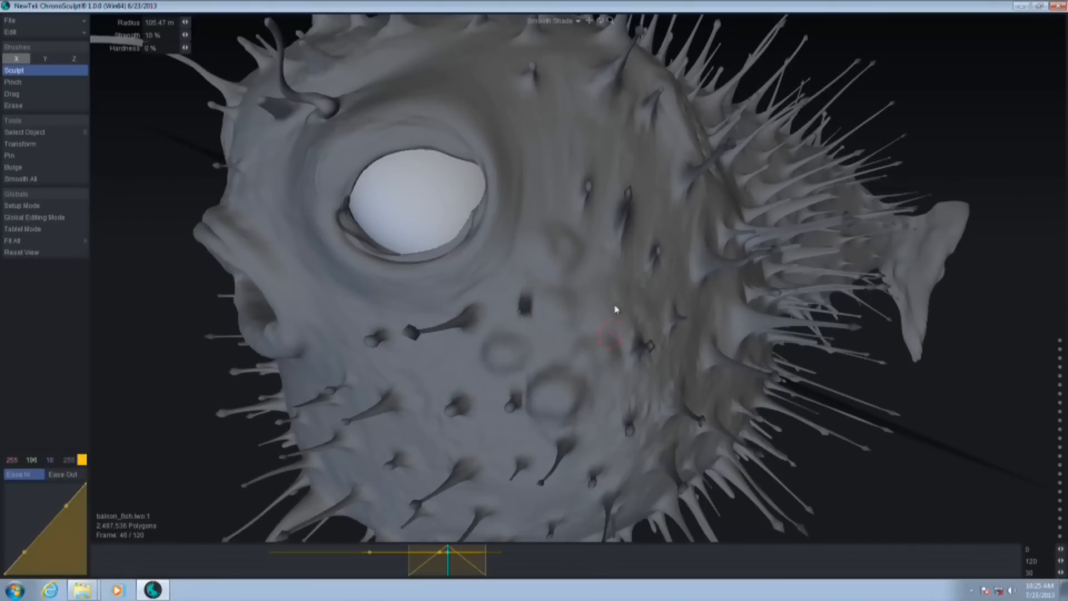
pyautogui.click(508, 350)
pyautogui.click(556, 306)
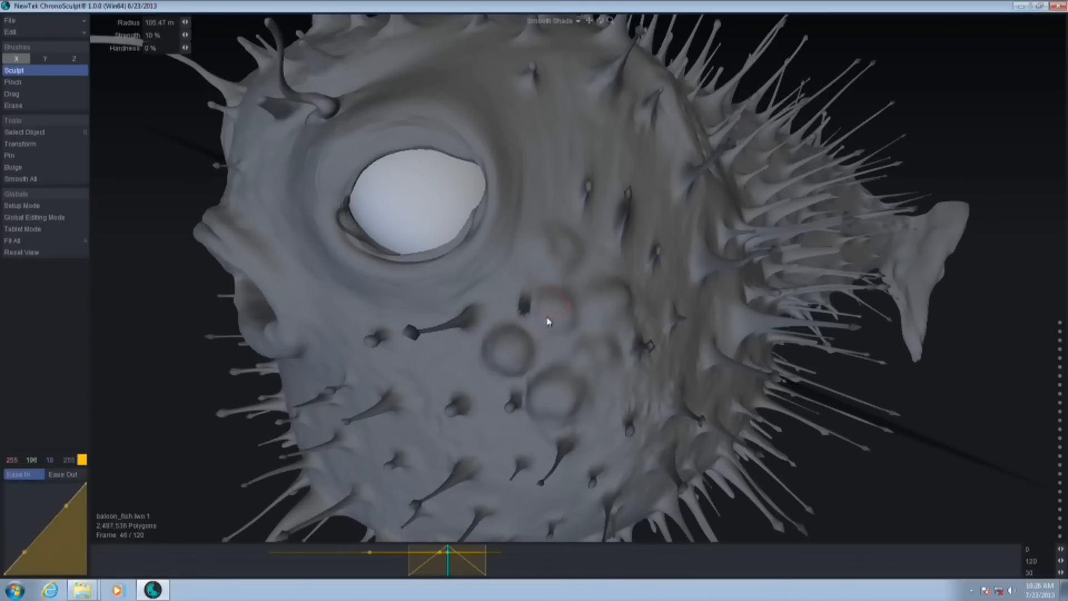
pyautogui.click(554, 250)
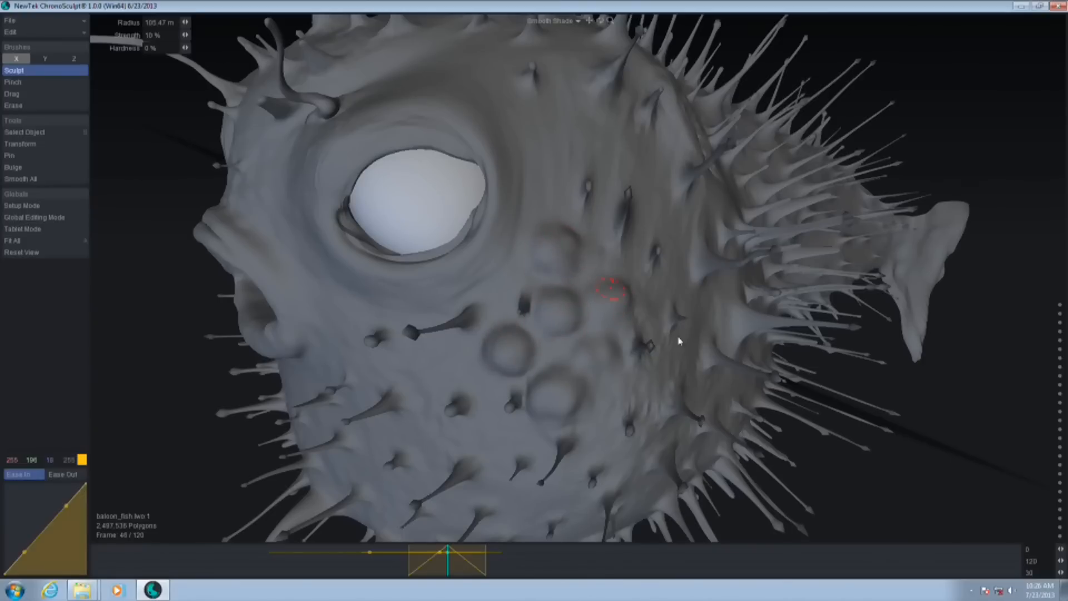
# Move the bump clip's start earlier on the timeline and scrub to frame 43 to review the bumps on the whole fish
pyautogui.moveTo(872, 479); pyautogui.dragTo(899, 406)
pyautogui.moveTo(174, 418); pyautogui.dragTo(168, 388)
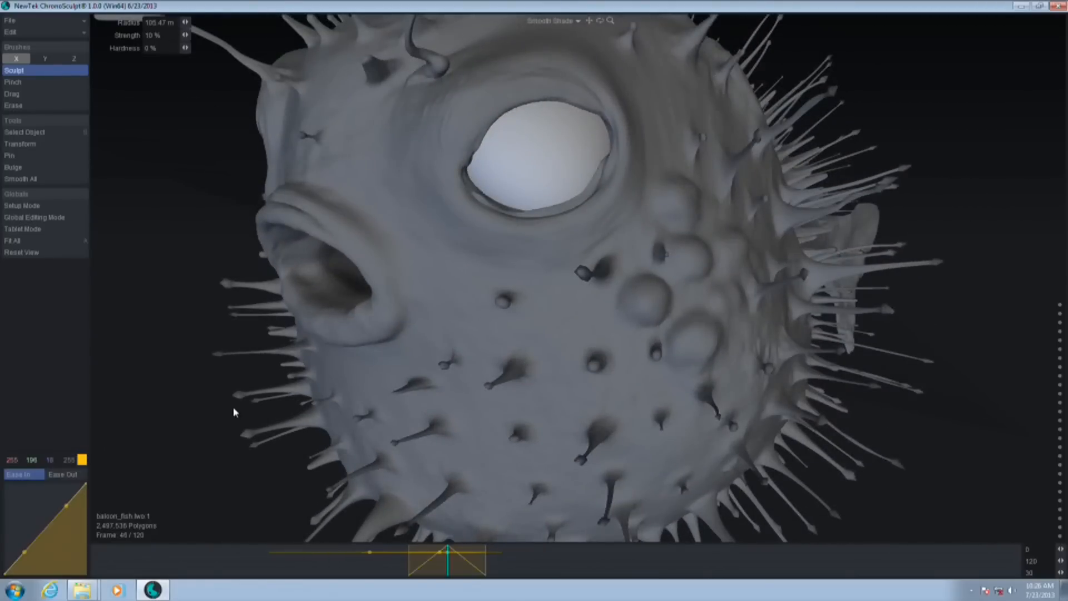
pyautogui.moveTo(411, 573); pyautogui.dragTo(386, 575)
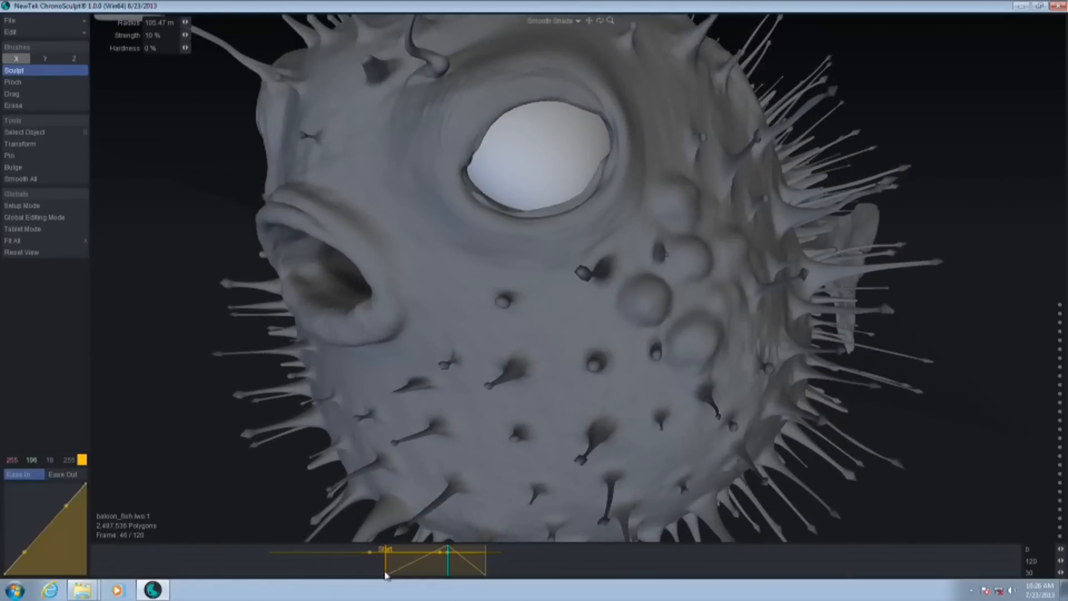
pyautogui.moveTo(486, 569); pyautogui.dragTo(424, 576)
pyautogui.keyDown('ctrl'); pyautogui.keyDown('alt'); pyautogui.moveTo(764, 335); pyautogui.dragTo(780, 475); pyautogui.keyUp('alt'); pyautogui.keyUp('ctrl')
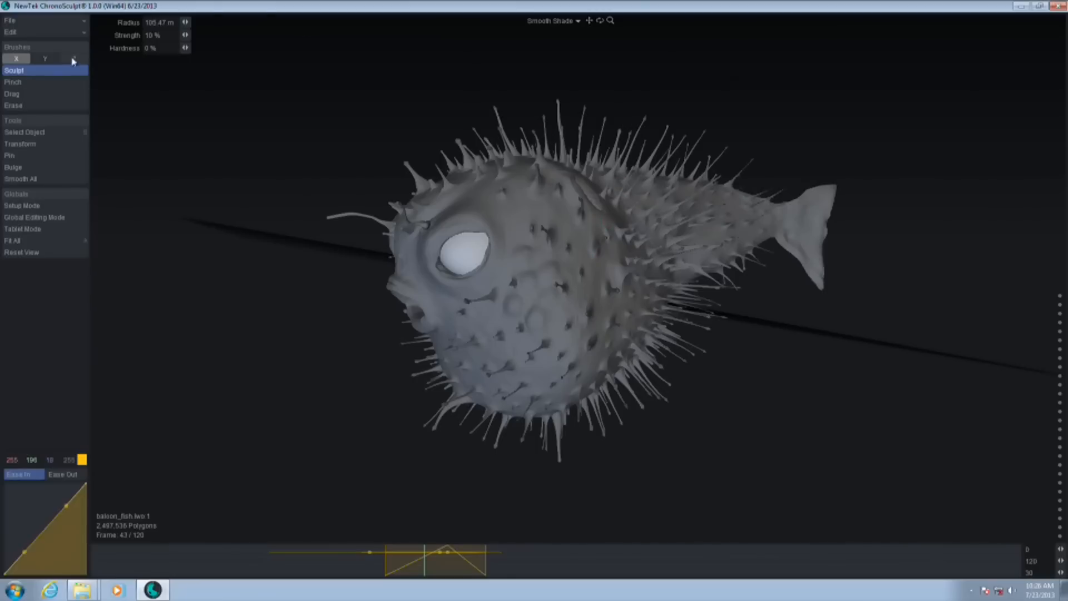
# Start another new project, discarding the fish edits, and restore the window beside the file browser
pyautogui.click(10, 21)
pyautogui.click(22, 26)
pyautogui.click(645, 241)
pyautogui.doubleClick(655, 10)
# Load the Fluid object and its Fluid.mdd cache from the Organic > Fluid folder into ChronoSculpt and maximize its window
pyautogui.click(775, 249)
pyautogui.click(762, 89)
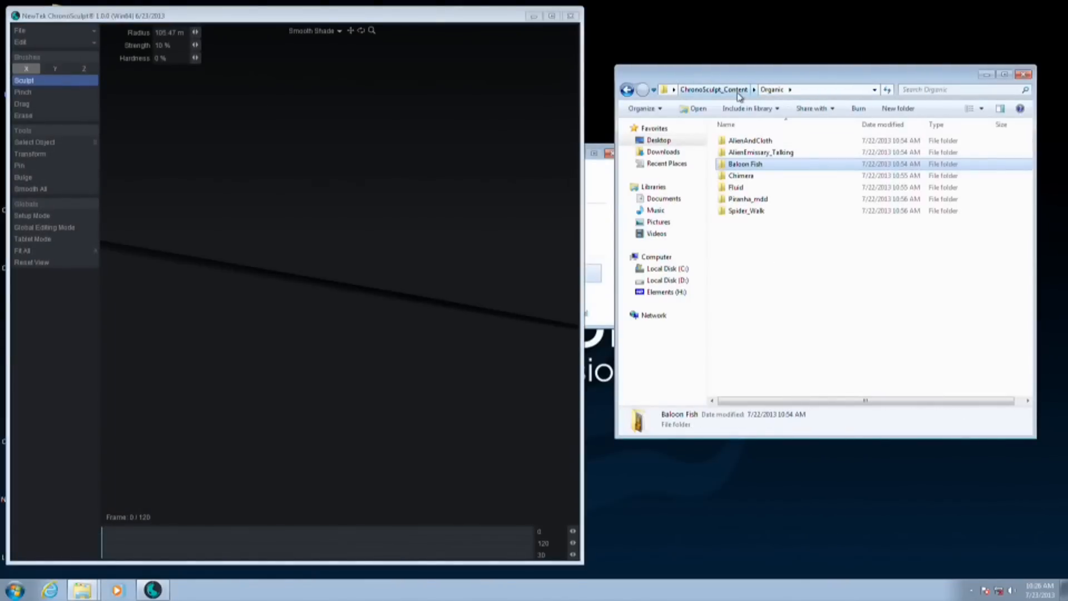
pyautogui.doubleClick(740, 189)
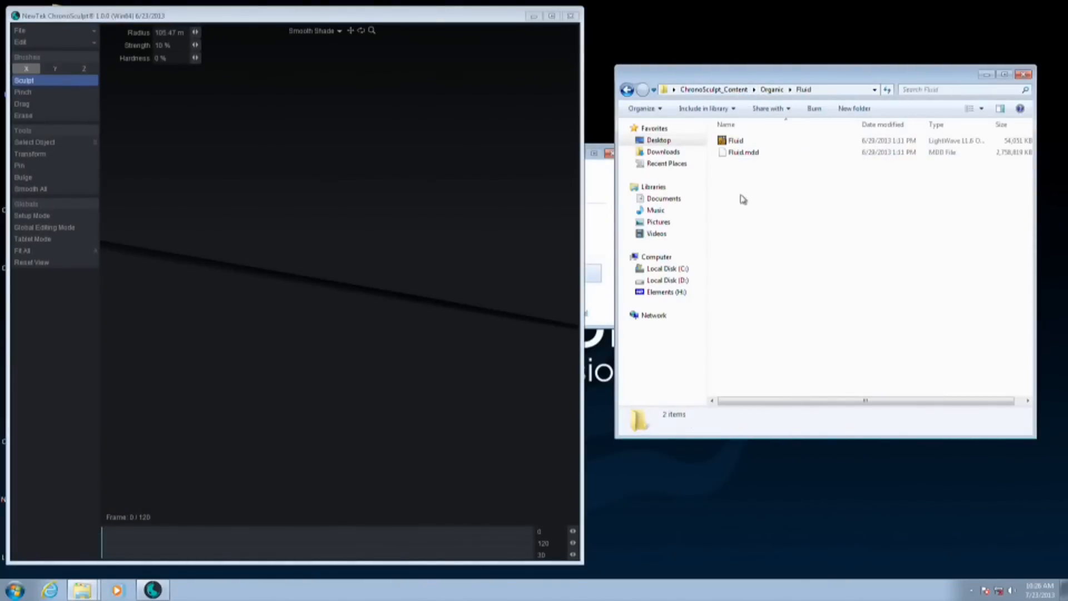
pyautogui.click(745, 153)
pyautogui.keyDown('shift'); pyautogui.click(741, 142); pyautogui.keyUp('shift')
pyautogui.moveTo(742, 156); pyautogui.dragTo(319, 232)
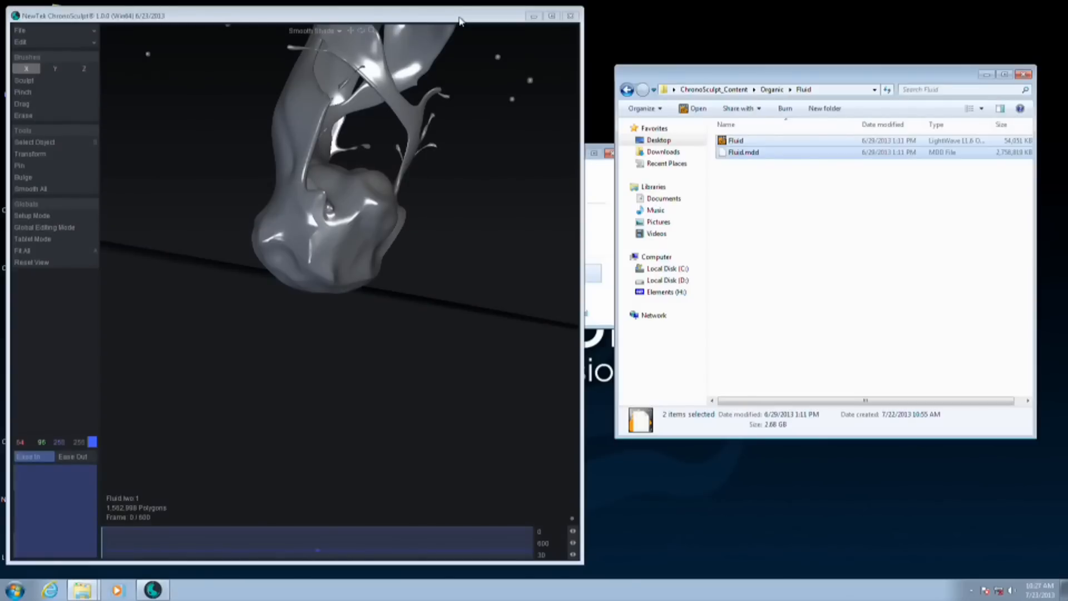
pyautogui.doubleClick(506, 14)
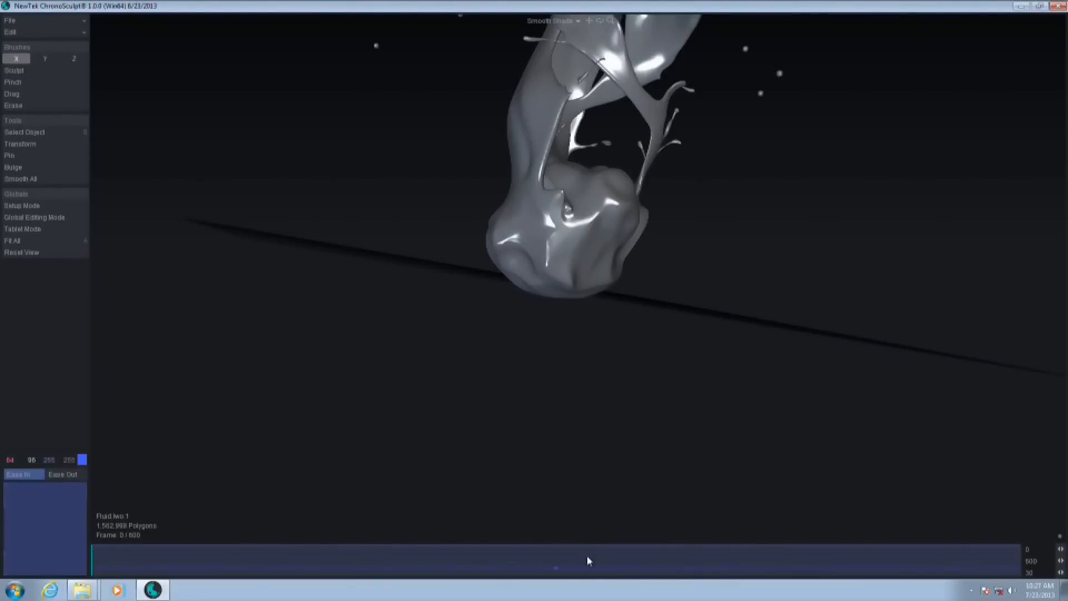
# Fit the fluid in view and scrub to frames 504, 531 and 476, examining its splashing shape from different angles
pyautogui.press('a')
pyautogui.scroll(3, 755, 295)
pyautogui.keyDown('alt'); pyautogui.moveTo(774, 295); pyautogui.dragTo(845, 390); pyautogui.keyUp('alt')
pyautogui.moveTo(634, 567); pyautogui.dragTo(873, 573)
pyautogui.keyDown('ctrl'); pyautogui.keyDown('alt'); pyautogui.moveTo(678, 294); pyautogui.dragTo(741, 272); pyautogui.keyUp('alt'); pyautogui.keyUp('ctrl')
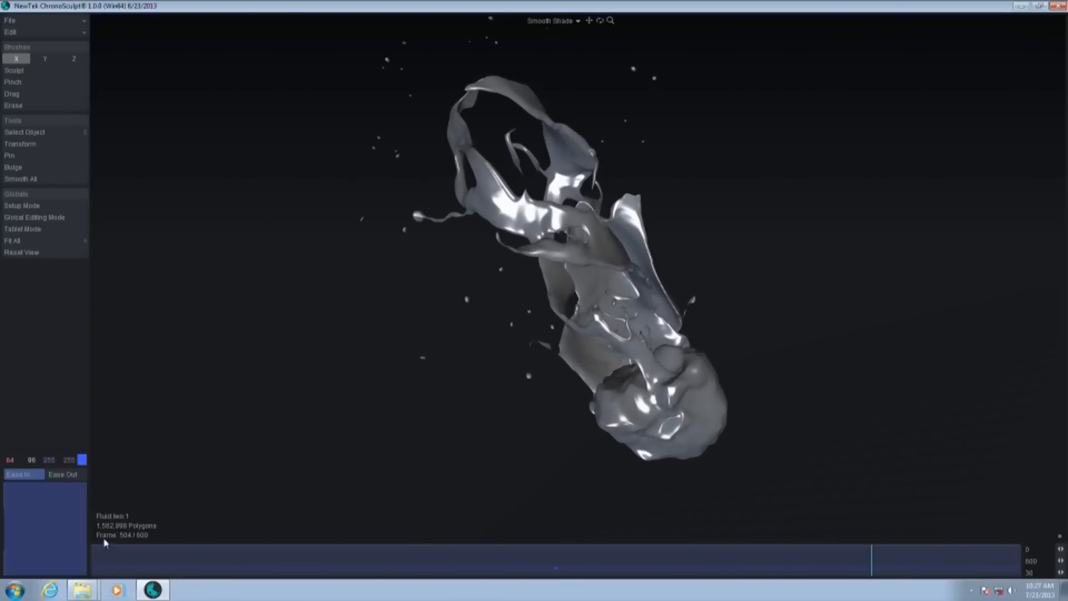
pyautogui.keyDown('ctrl'); pyautogui.keyDown('alt'); pyautogui.moveTo(780, 283); pyautogui.dragTo(832, 316); pyautogui.keyUp('alt'); pyautogui.keyUp('ctrl')
pyautogui.moveTo(886, 567); pyautogui.dragTo(913, 568)
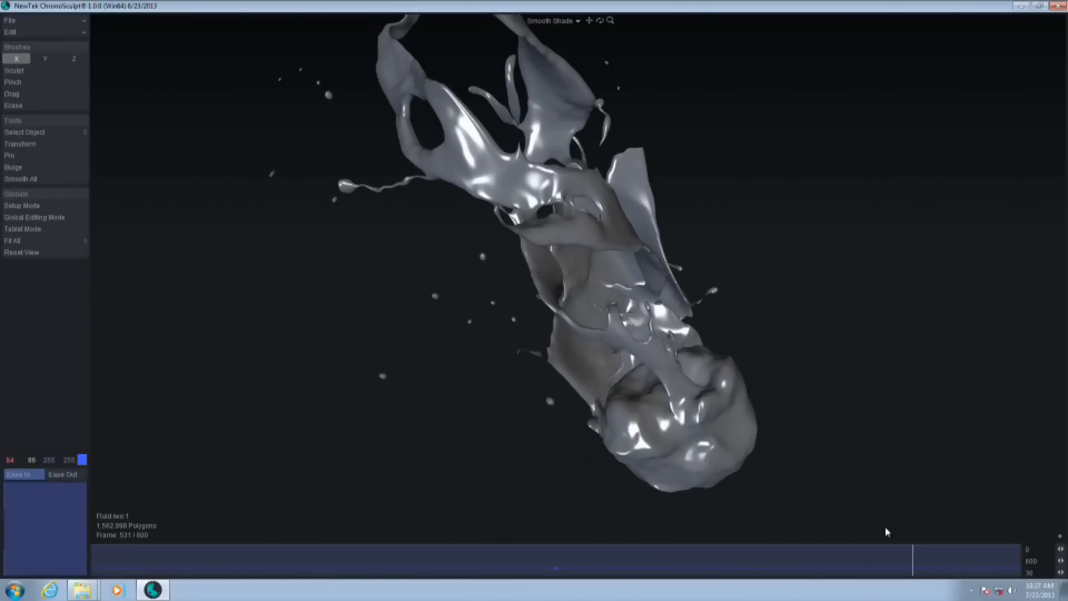
pyautogui.keyDown('alt'); pyautogui.moveTo(837, 308); pyautogui.dragTo(826, 313); pyautogui.keyUp('alt')
pyautogui.moveTo(917, 570); pyautogui.dragTo(829, 574)
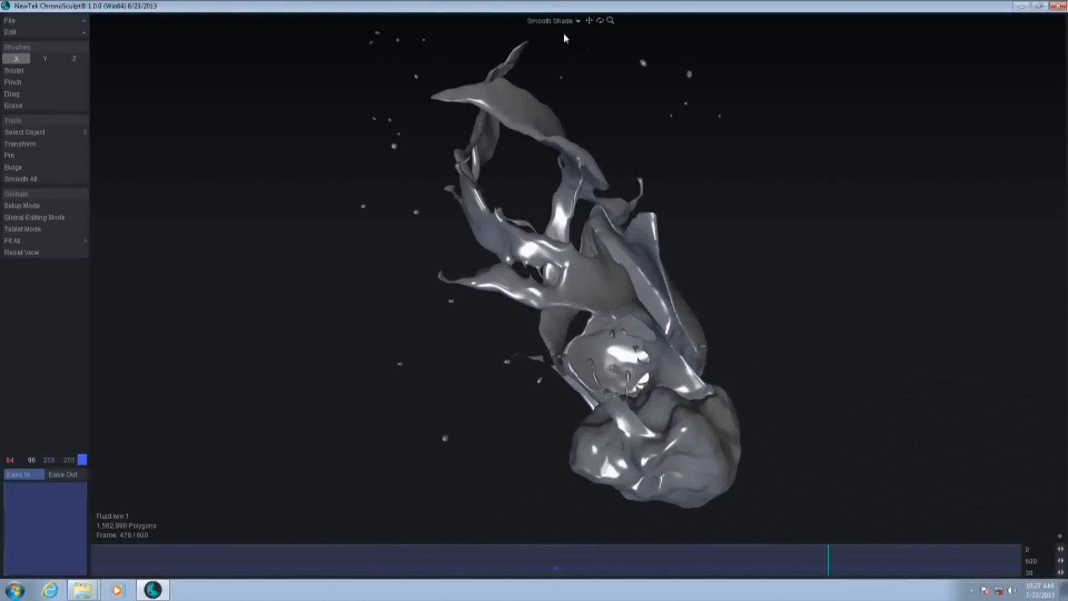
# Examine the fluid's dense mesh up close in Hidden Line and Wireframe Shade modes, and return to Smooth Shade
pyautogui.click(578, 21)
pyautogui.click(566, 46)
pyautogui.scroll(5, 620, 209)
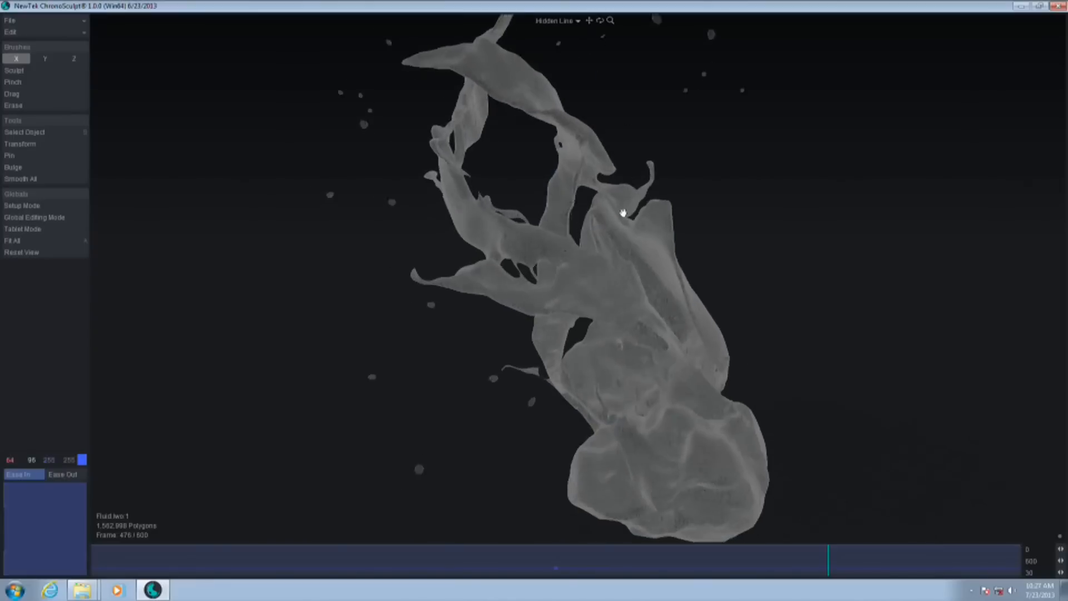
pyautogui.keyDown('alt'); pyautogui.moveTo(771, 244); pyautogui.dragTo(644, 219); pyautogui.keyUp('alt')
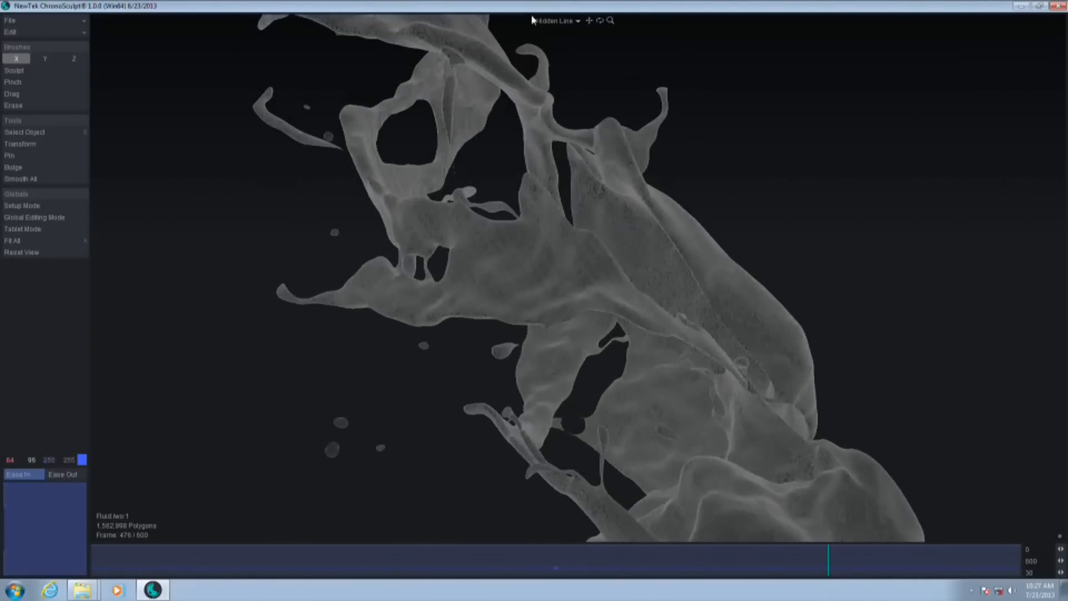
pyautogui.click(556, 22)
pyautogui.click(563, 64)
pyautogui.moveTo(658, 255)
pyautogui.keyDown('ctrl'); pyautogui.keyDown('alt'); pyautogui.mouseDown()
pyautogui.moveTo(838, 226)
pyautogui.moveTo(606, 270)
pyautogui.moveTo(701, 243)
pyautogui.moveTo(645, 264)
pyautogui.mouseUp(); pyautogui.keyUp('alt'); pyautogui.keyUp('ctrl')
pyautogui.click(547, 22)
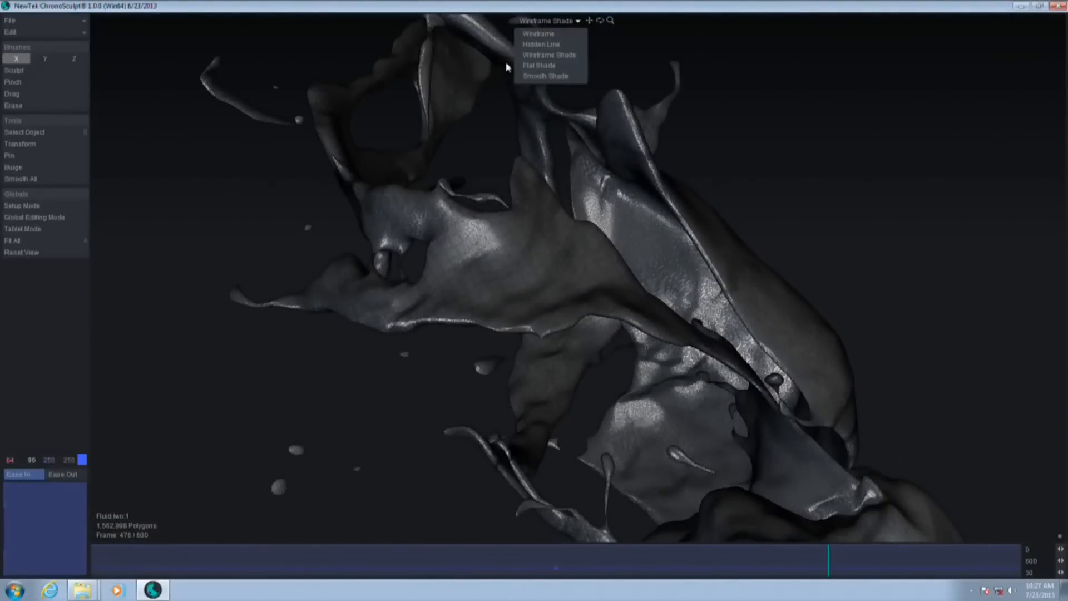
pyautogui.click(550, 78)
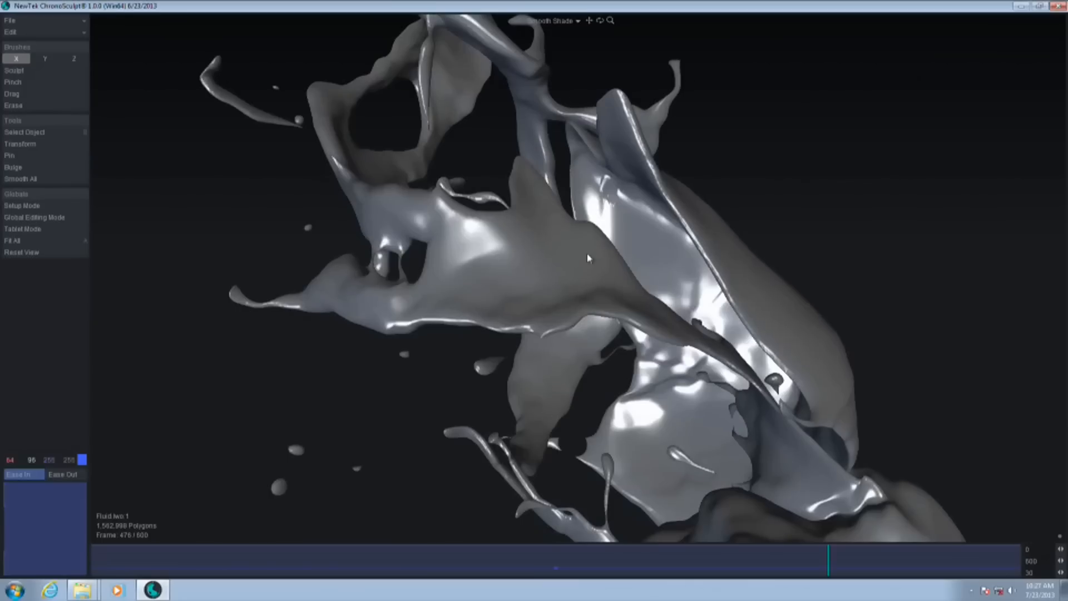
# At frame 476, stretch the upper splash's pointed tip outward with the Drag brush at about 1.1 m radius
pyautogui.keyDown('alt'); pyautogui.moveTo(588, 254); pyautogui.dragTo(566, 250); pyautogui.keyUp('alt')
pyautogui.keyDown('ctrl'); pyautogui.keyDown('alt'); pyautogui.moveTo(684, 278); pyautogui.dragTo(648, 262); pyautogui.keyUp('alt'); pyautogui.keyUp('ctrl')
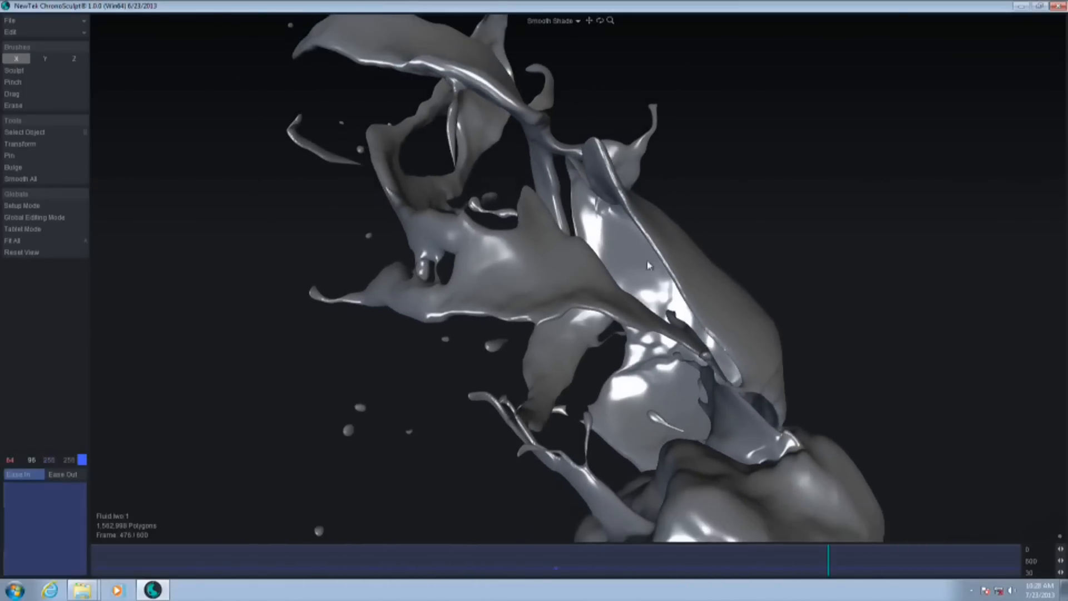
pyautogui.keyDown('alt'); pyautogui.keyDown('shift'); pyautogui.moveTo(530, 188); pyautogui.dragTo(621, 342); pyautogui.keyUp('shift'); pyautogui.keyUp('alt')
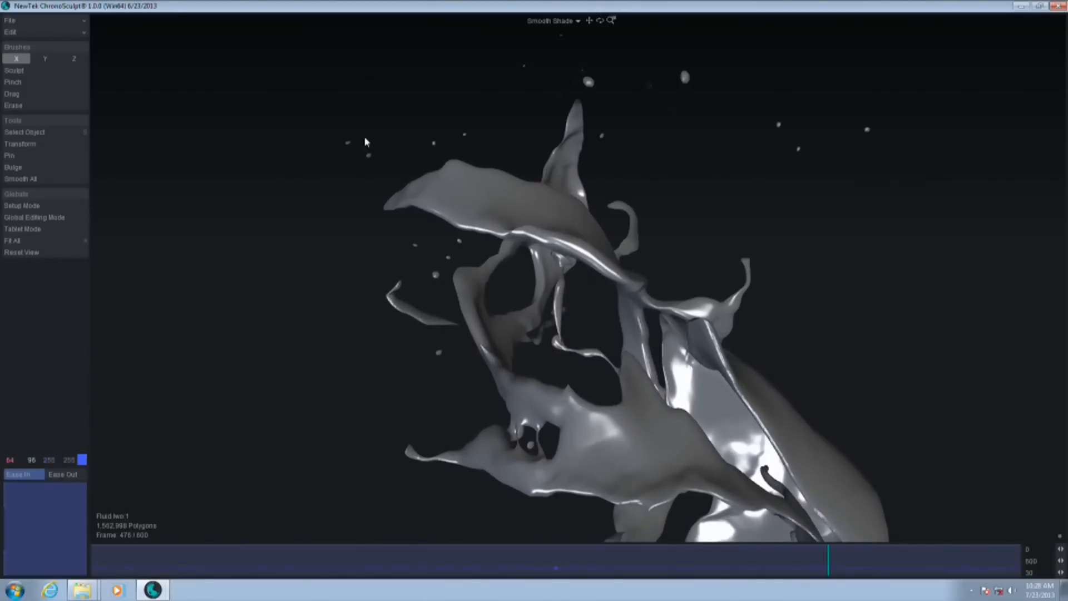
pyautogui.click(12, 94)
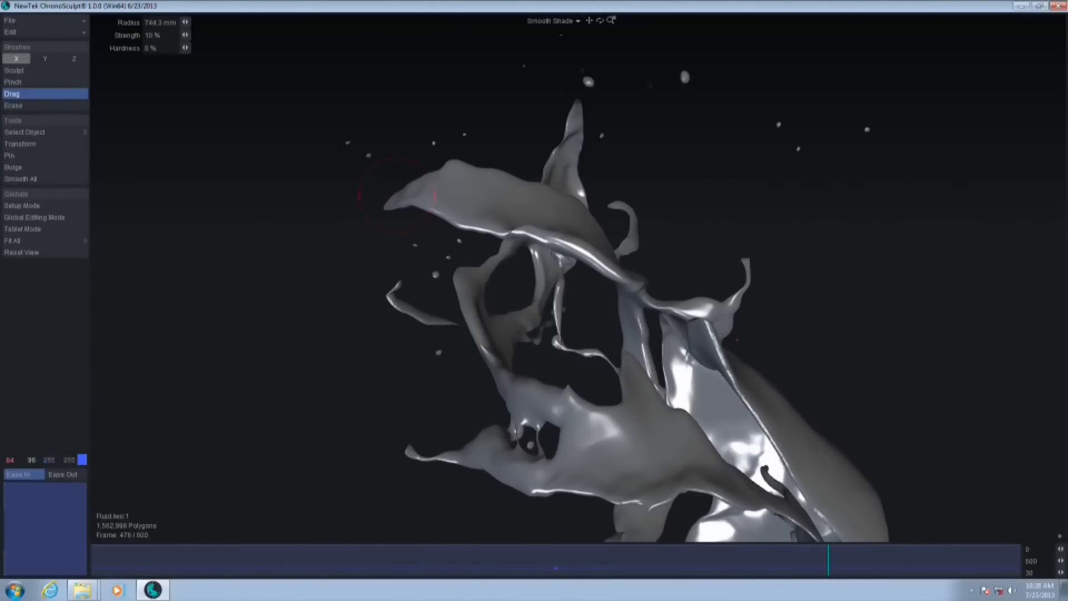
pyautogui.moveTo(385, 201); pyautogui.dragTo(322, 182)
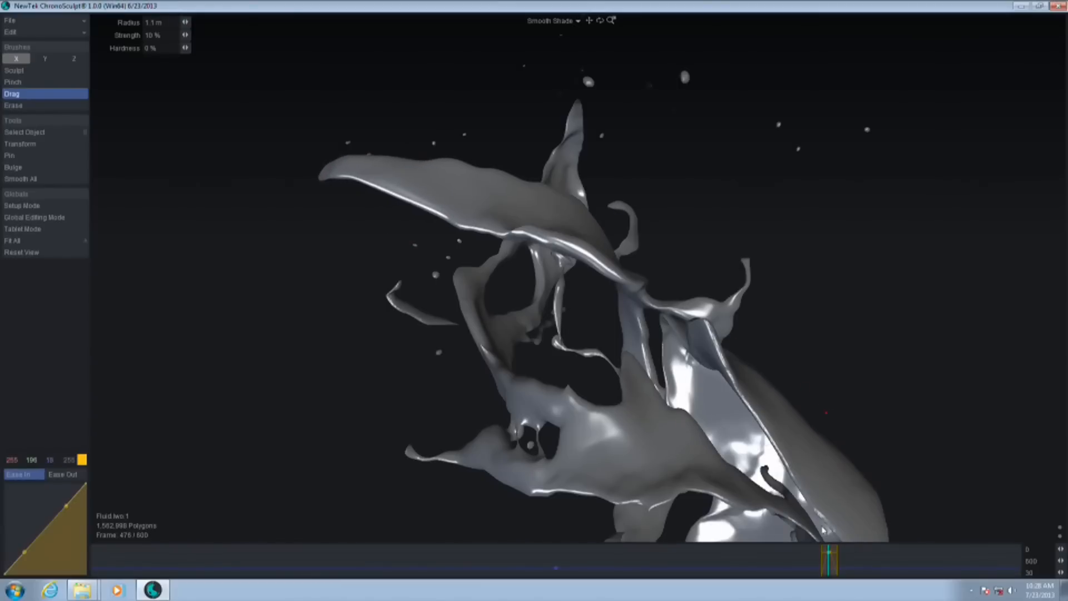
# Extend the tip edit clip's end much later on the timeline and flatten its Ease Out curve at full strength
pyautogui.moveTo(838, 569); pyautogui.dragTo(994, 561)
pyautogui.click(58, 475)
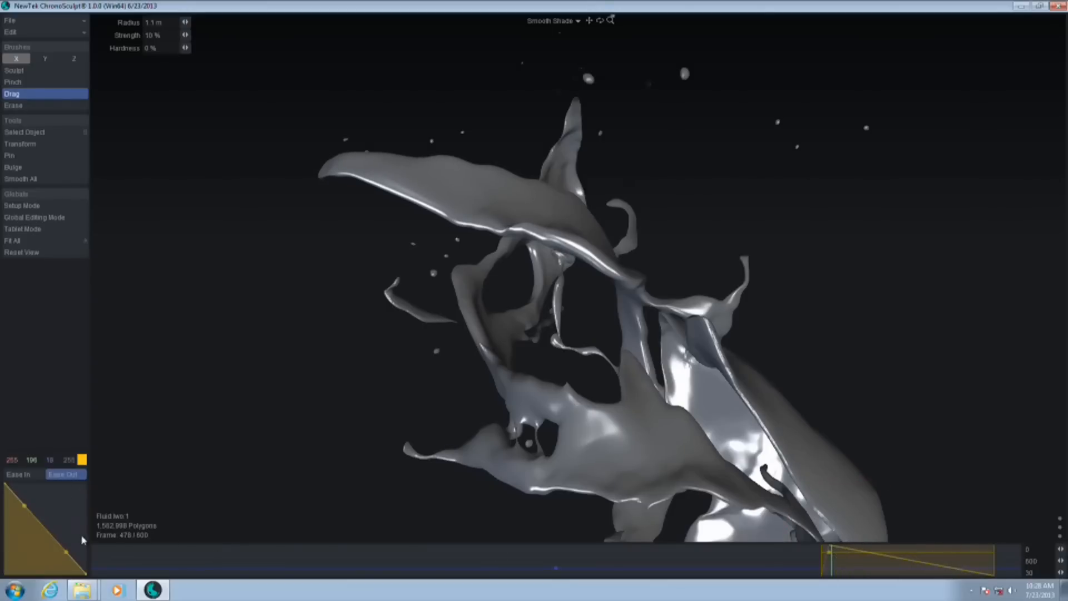
pyautogui.moveTo(86, 576); pyautogui.dragTo(25, 483)
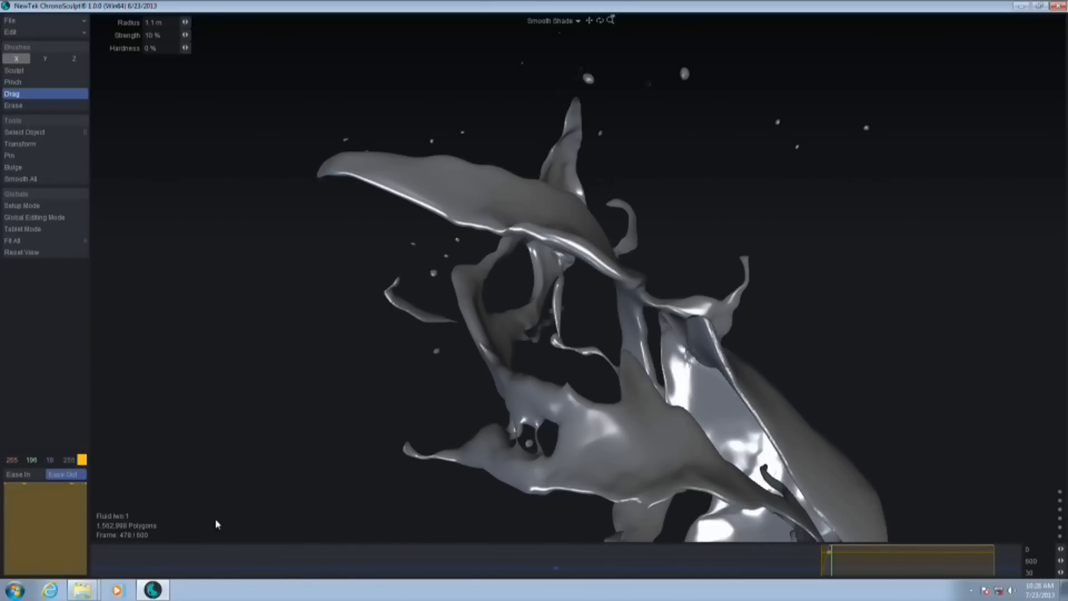
# Move the tip edit clip's start earlier and shape its Ease In curve into a smooth S-curve
pyautogui.moveTo(821, 565); pyautogui.dragTo(776, 568)
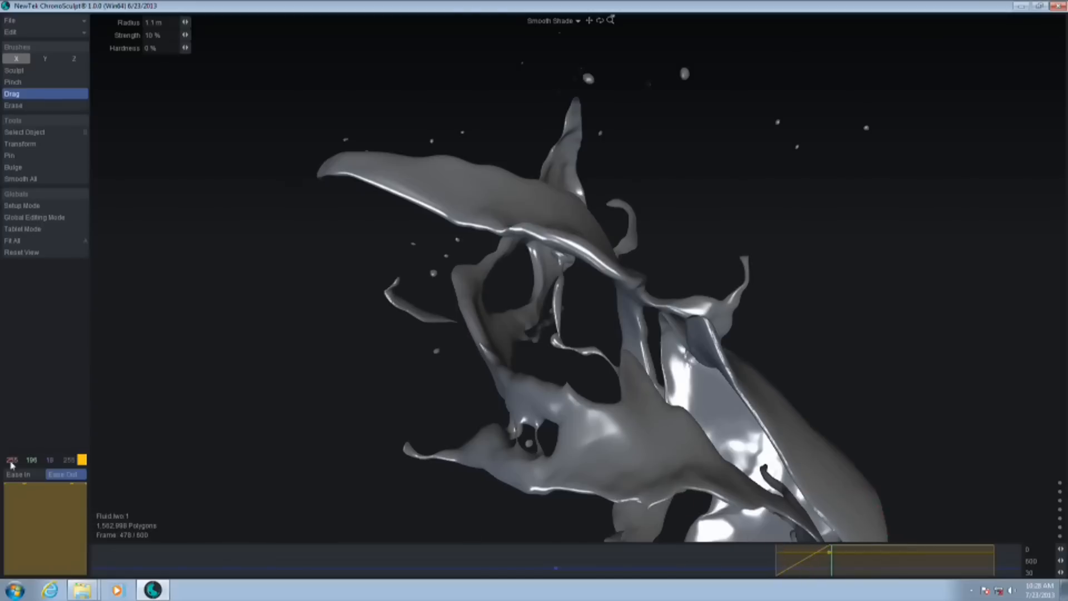
pyautogui.click(17, 477)
pyautogui.moveTo(25, 554); pyautogui.dragTo(50, 558)
pyautogui.moveTo(66, 507); pyautogui.dragTo(33, 489)
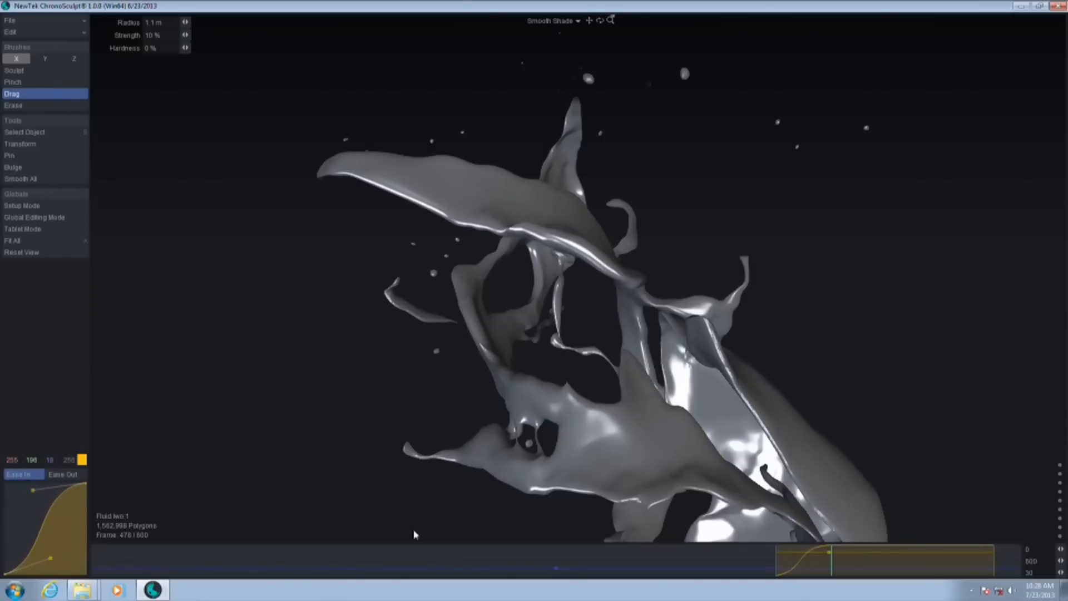
# Scrub through the tip edit to frame 527 and examine the stretched splash from the opposite side
pyautogui.moveTo(825, 569); pyautogui.dragTo(871, 561)
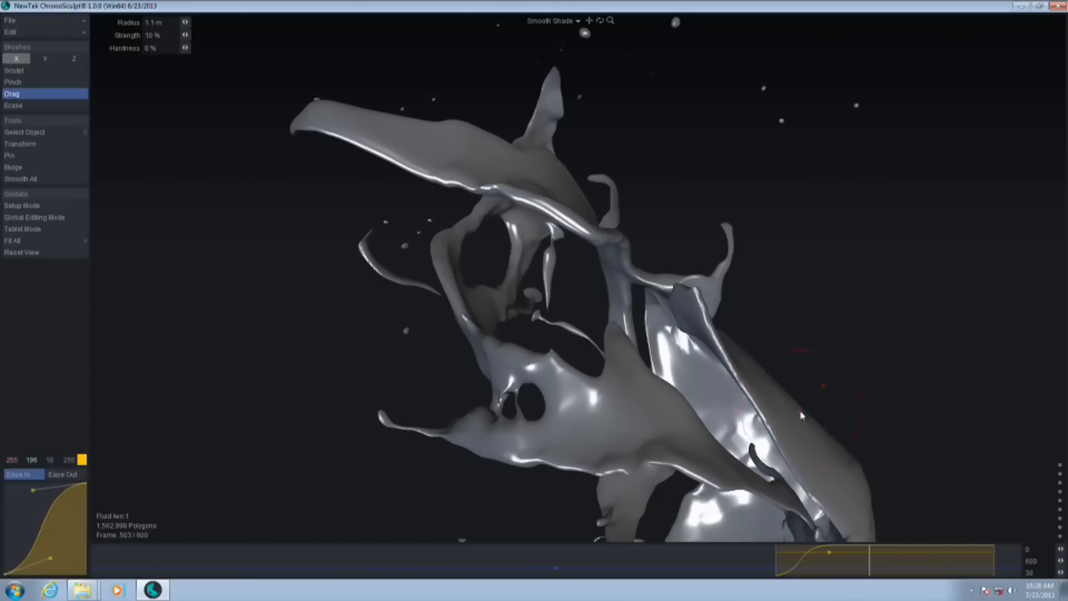
pyautogui.moveTo(872, 558)
pyautogui.mouseDown()
pyautogui.moveTo(777, 570)
pyautogui.moveTo(989, 566)
pyautogui.moveTo(860, 566)
pyautogui.mouseUp()
pyautogui.keyDown('alt'); pyautogui.moveTo(767, 442); pyautogui.dragTo(781, 418); pyautogui.keyUp('alt')
pyautogui.keyDown('alt'); pyautogui.moveTo(654, 463); pyautogui.dragTo(538, 358); pyautogui.keyUp('alt')
pyautogui.moveTo(861, 568); pyautogui.dragTo(907, 573)
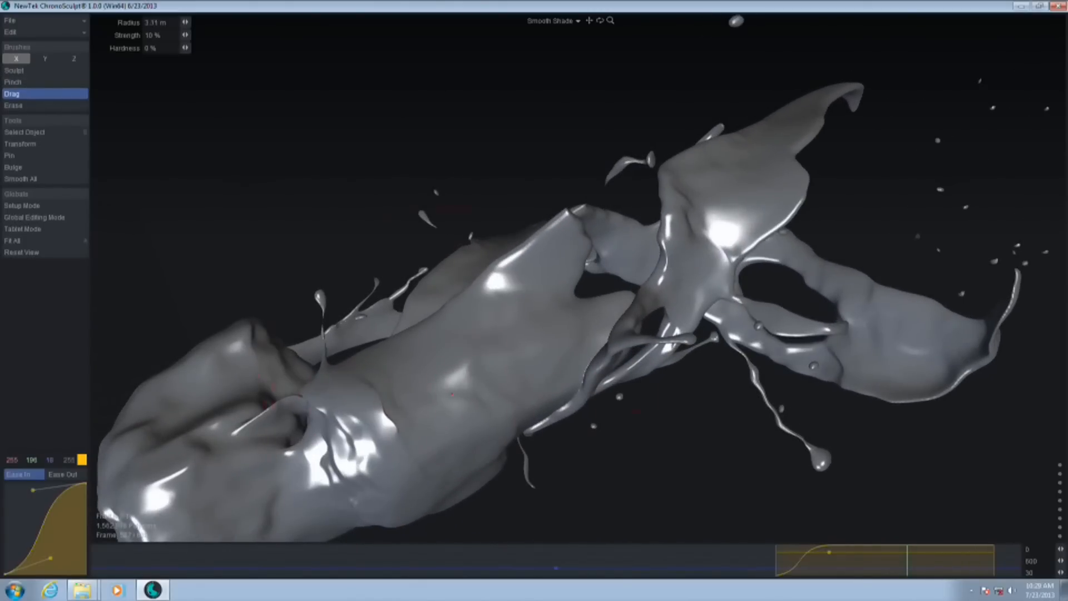
# Try to pull the middle of the fluid's body upward with a larger Drag brush, and undo the pull
pyautogui.moveTo(462, 395)
pyautogui.mouseDown()
pyautogui.moveTo(489, 241)
pyautogui.moveTo(368, 383)
pyautogui.moveTo(358, 200)
pyautogui.moveTo(348, 401)
pyautogui.moveTo(466, 275)
pyautogui.mouseUp()
pyautogui.hotkey('ctrl', 'z')
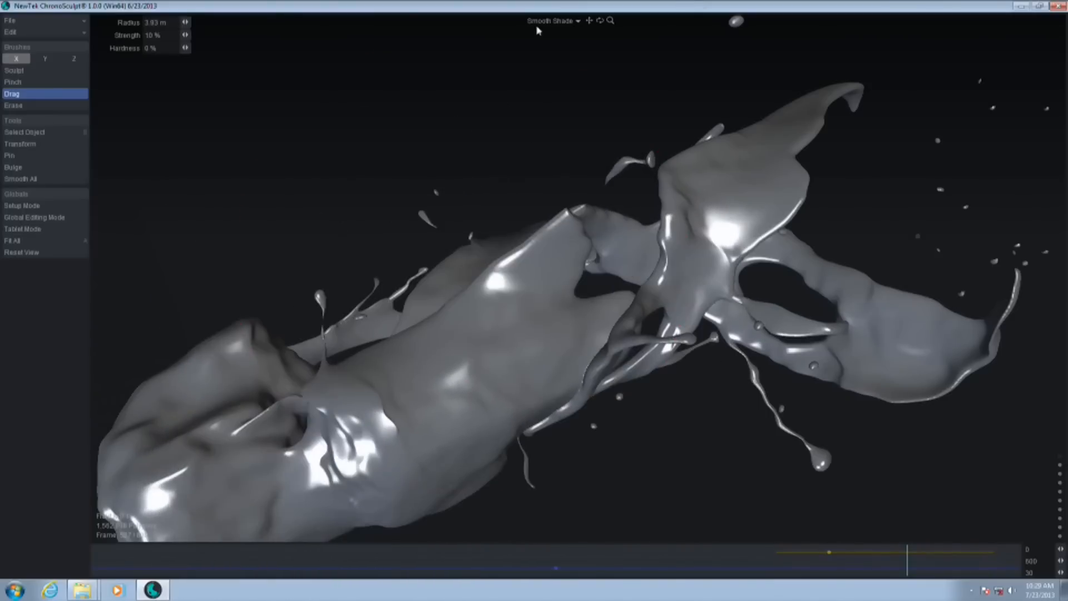
# At frame 527 in Hidden Line mode, pull the fluid's body downward and its looped end outward with the Drag brush at about 3.9 m radius
pyautogui.click(548, 24)
pyautogui.click(555, 46)
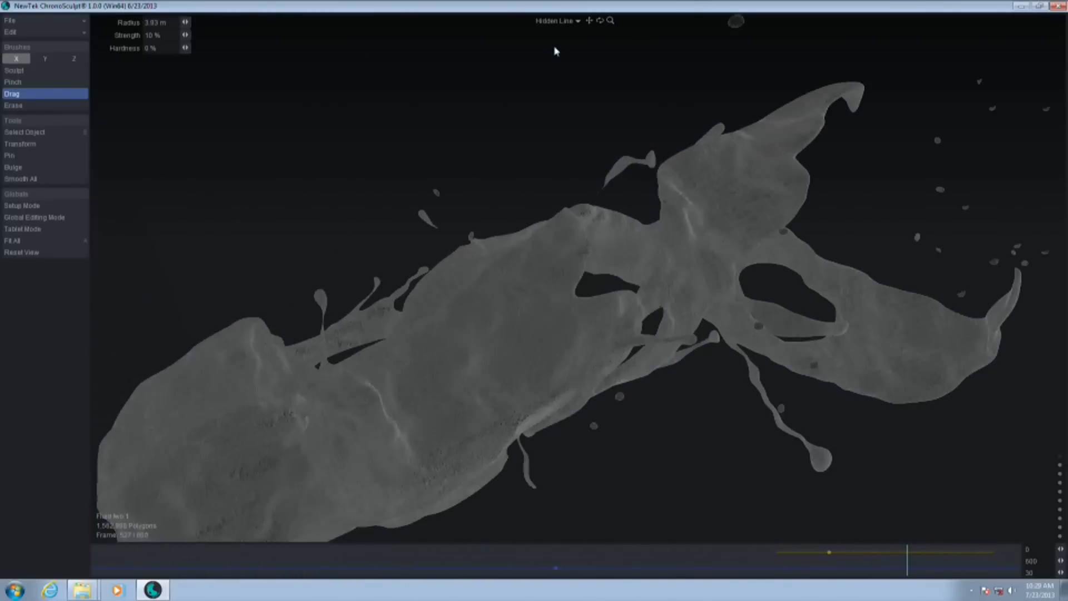
pyautogui.moveTo(493, 354)
pyautogui.mouseDown()
pyautogui.moveTo(489, 305)
pyautogui.moveTo(329, 167)
pyautogui.moveTo(537, 365)
pyautogui.moveTo(383, 127)
pyautogui.moveTo(436, 202)
pyautogui.moveTo(566, 282)
pyautogui.mouseUp()
pyautogui.scroll(-6, 553, 305)
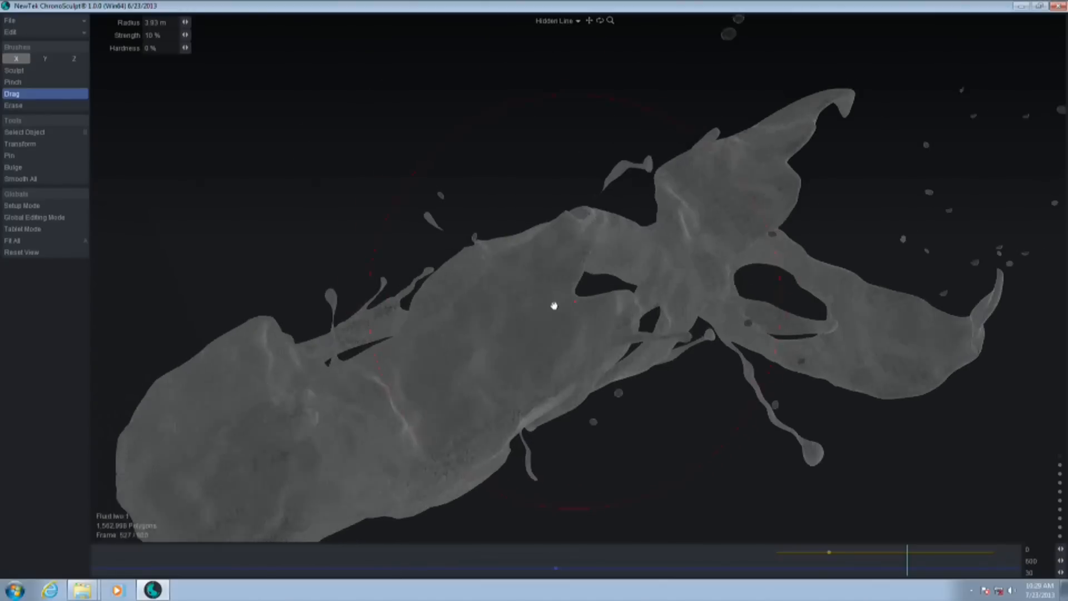
pyautogui.moveTo(716, 194)
pyautogui.mouseDown()
pyautogui.moveTo(691, 100)
pyautogui.moveTo(551, 210)
pyautogui.moveTo(723, 95)
pyautogui.moveTo(737, 106)
pyautogui.mouseUp()
pyautogui.moveTo(413, 322); pyautogui.dragTo(378, 259)
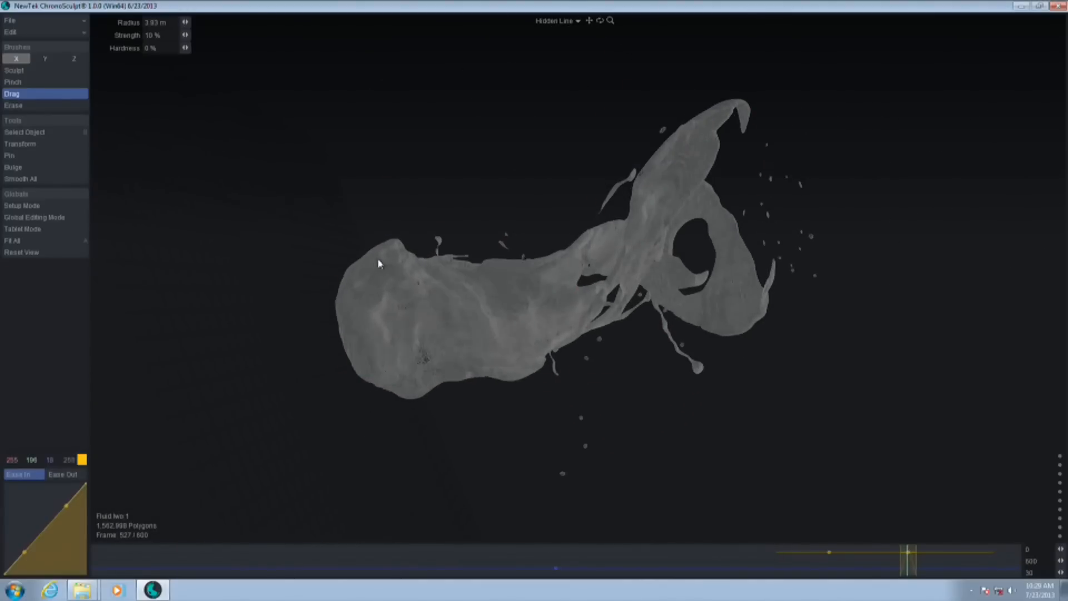
pyautogui.moveTo(520, 363); pyautogui.dragTo(554, 420)
pyautogui.moveTo(725, 317); pyautogui.dragTo(792, 340)
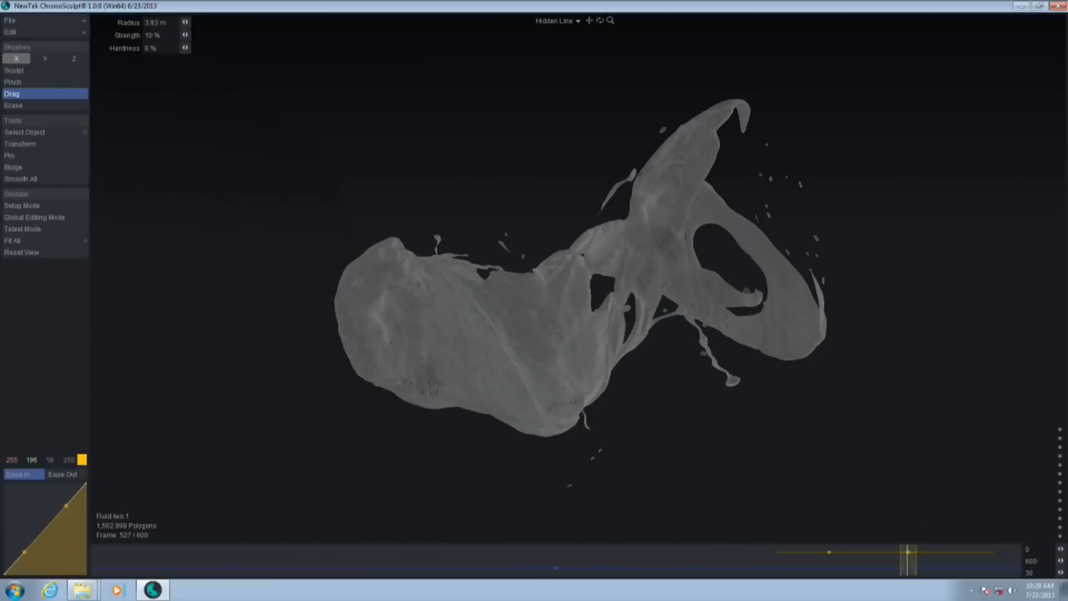
# Lengthen the body edit clip both ways on the timeline, scrub to frame 531, and switch the display to Smooth Shade
pyautogui.moveTo(917, 569); pyautogui.dragTo(854, 569)
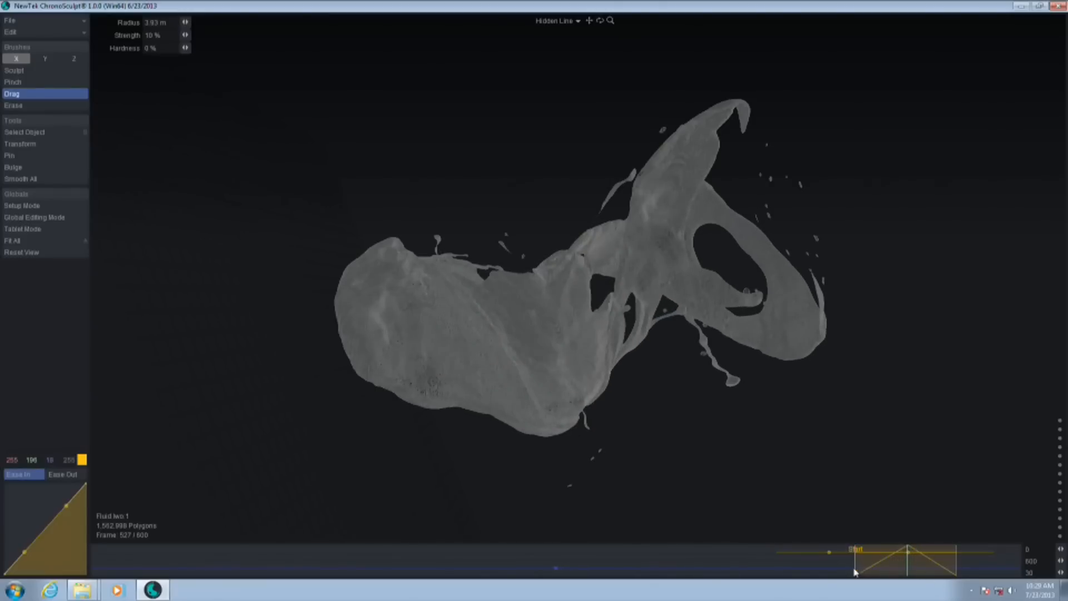
pyautogui.moveTo(788, 572); pyautogui.dragTo(913, 568)
pyautogui.click(552, 21)
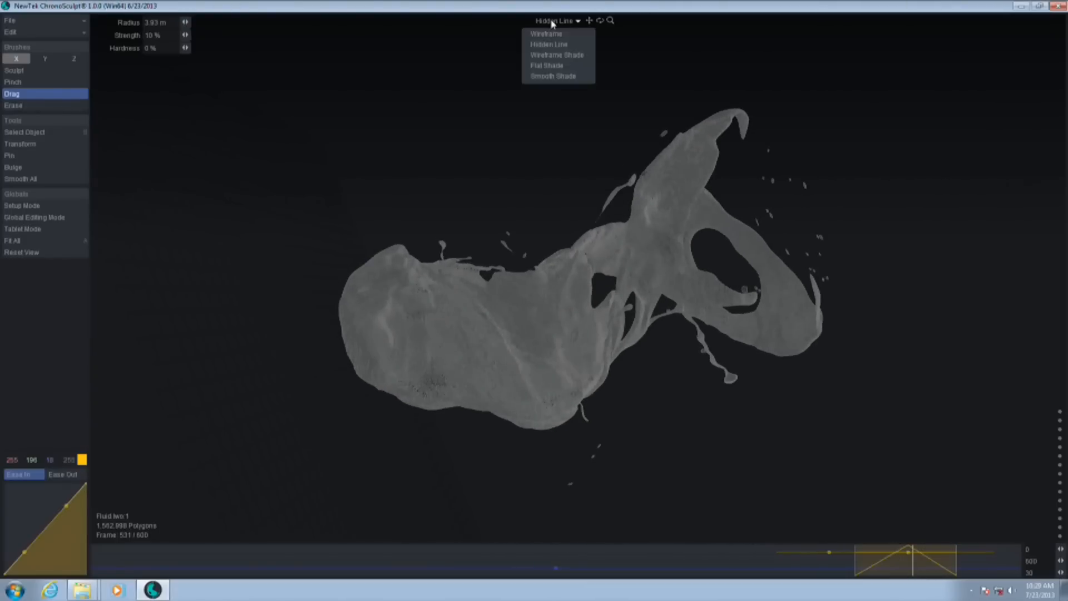
pyautogui.click(568, 75)
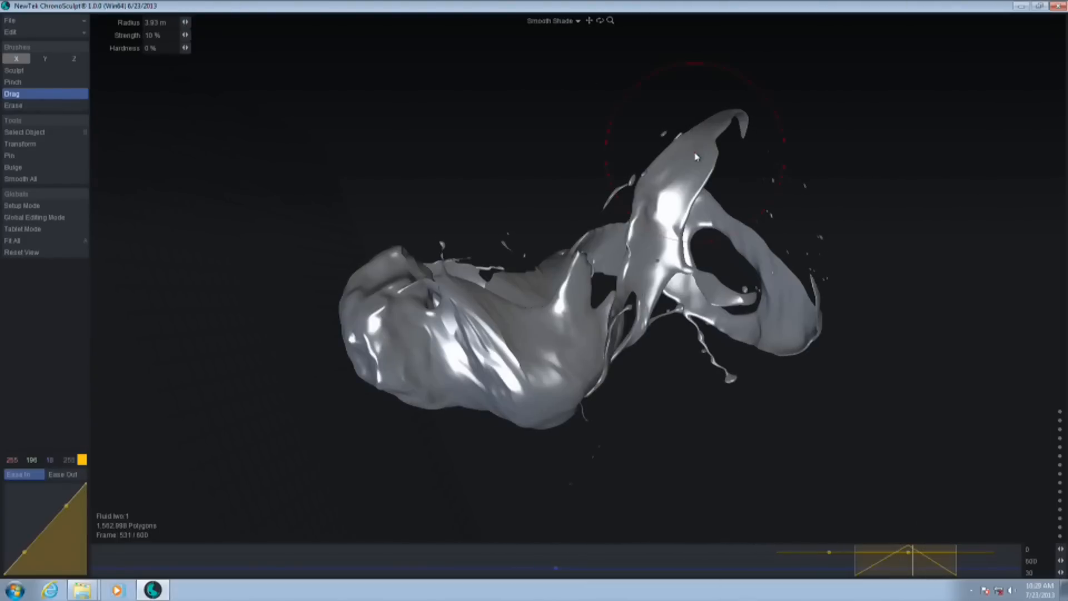